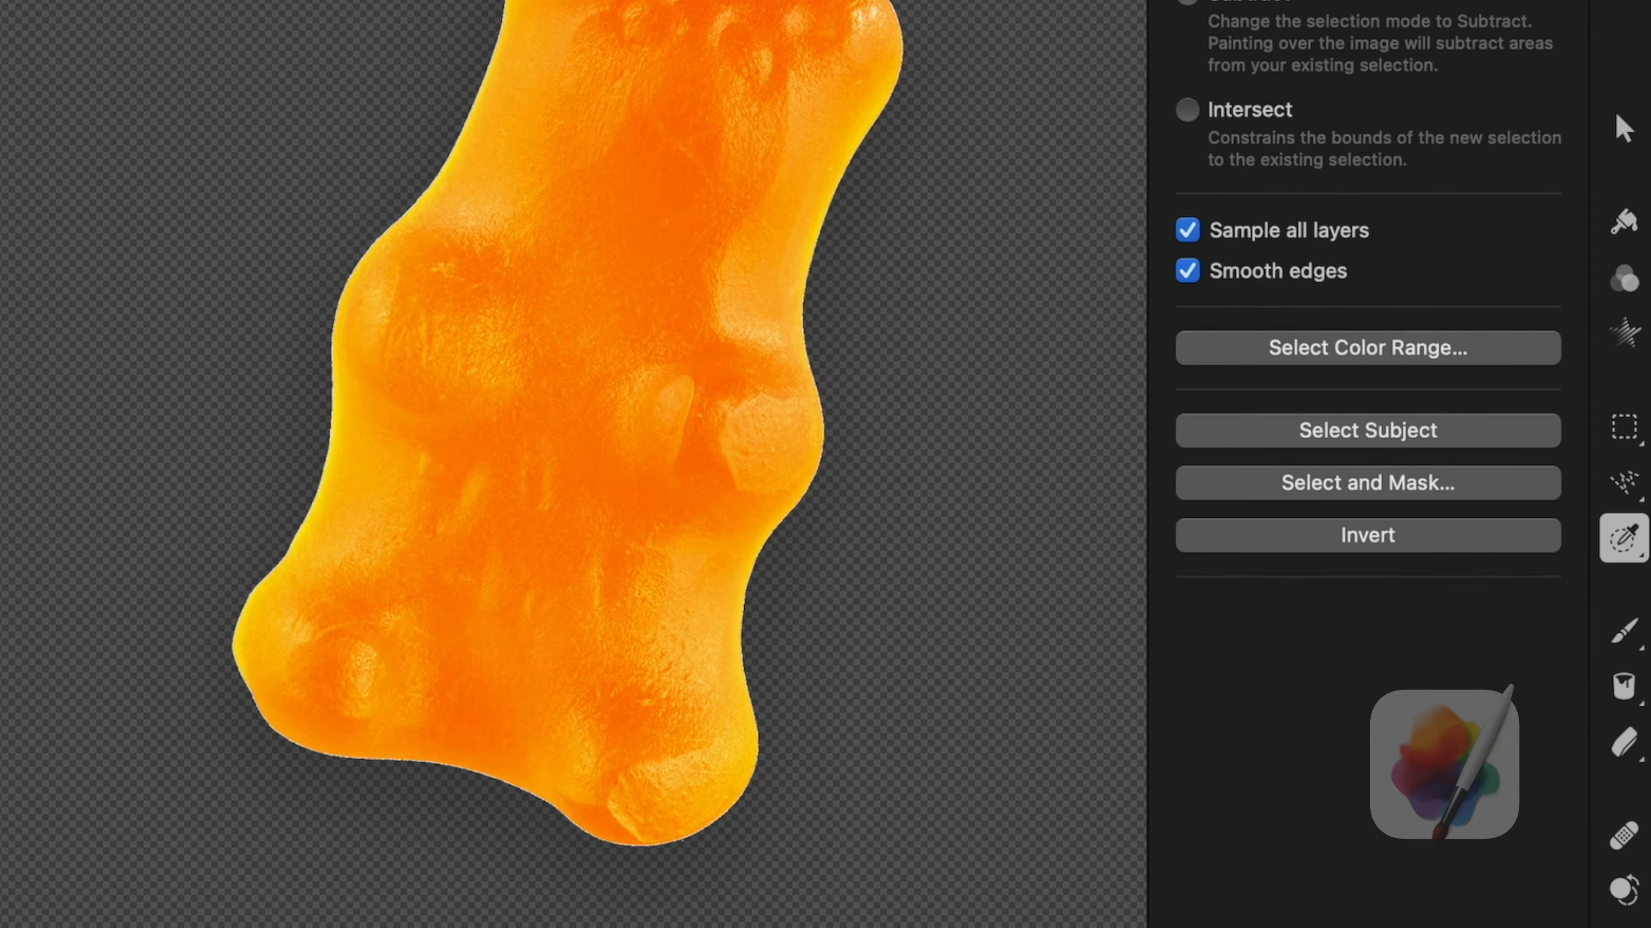
Select the yellow gummy bear by colour and copy it onto its own layer.
left_click_drag(317, 392, 343, 430)
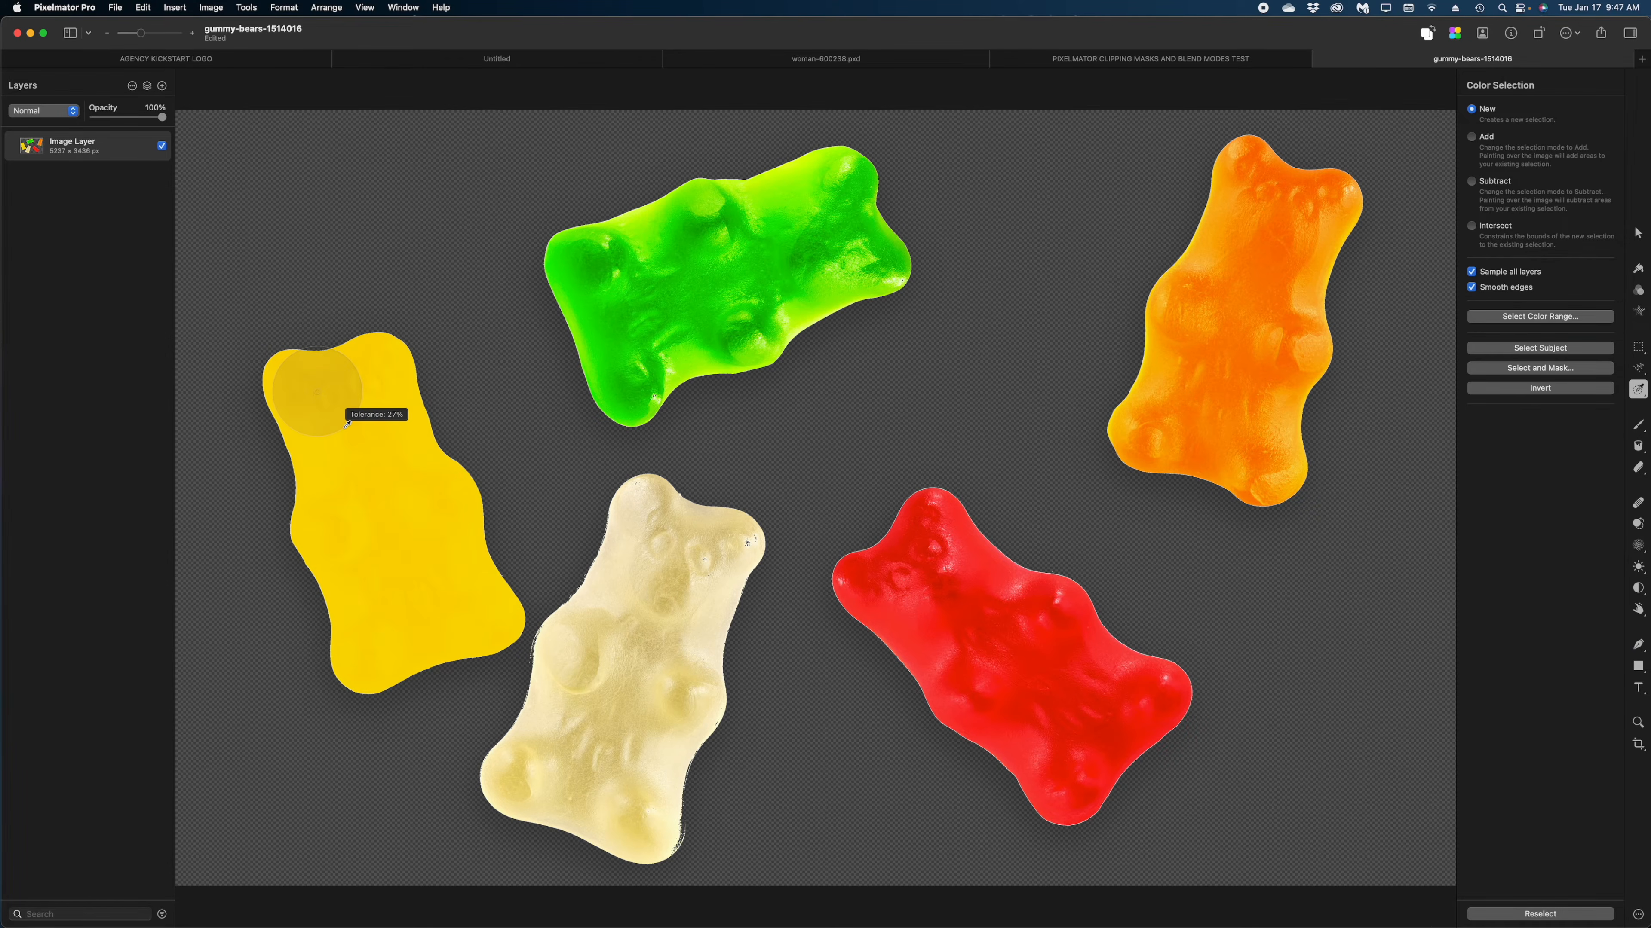
right_click(343, 433)
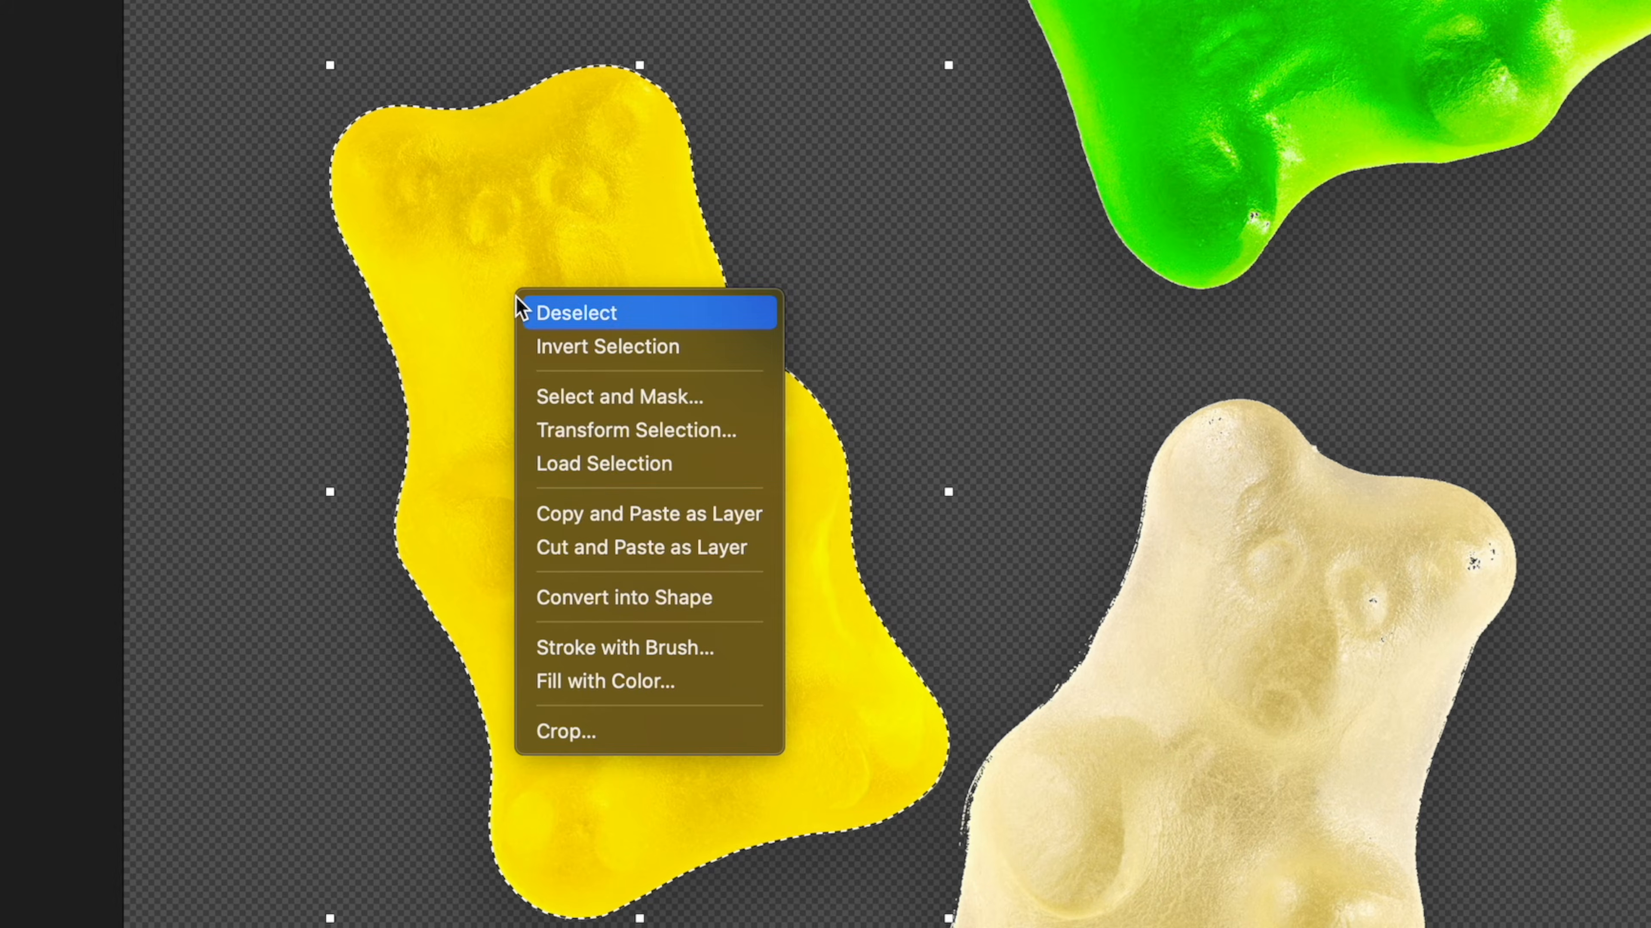
left_click(616, 520)
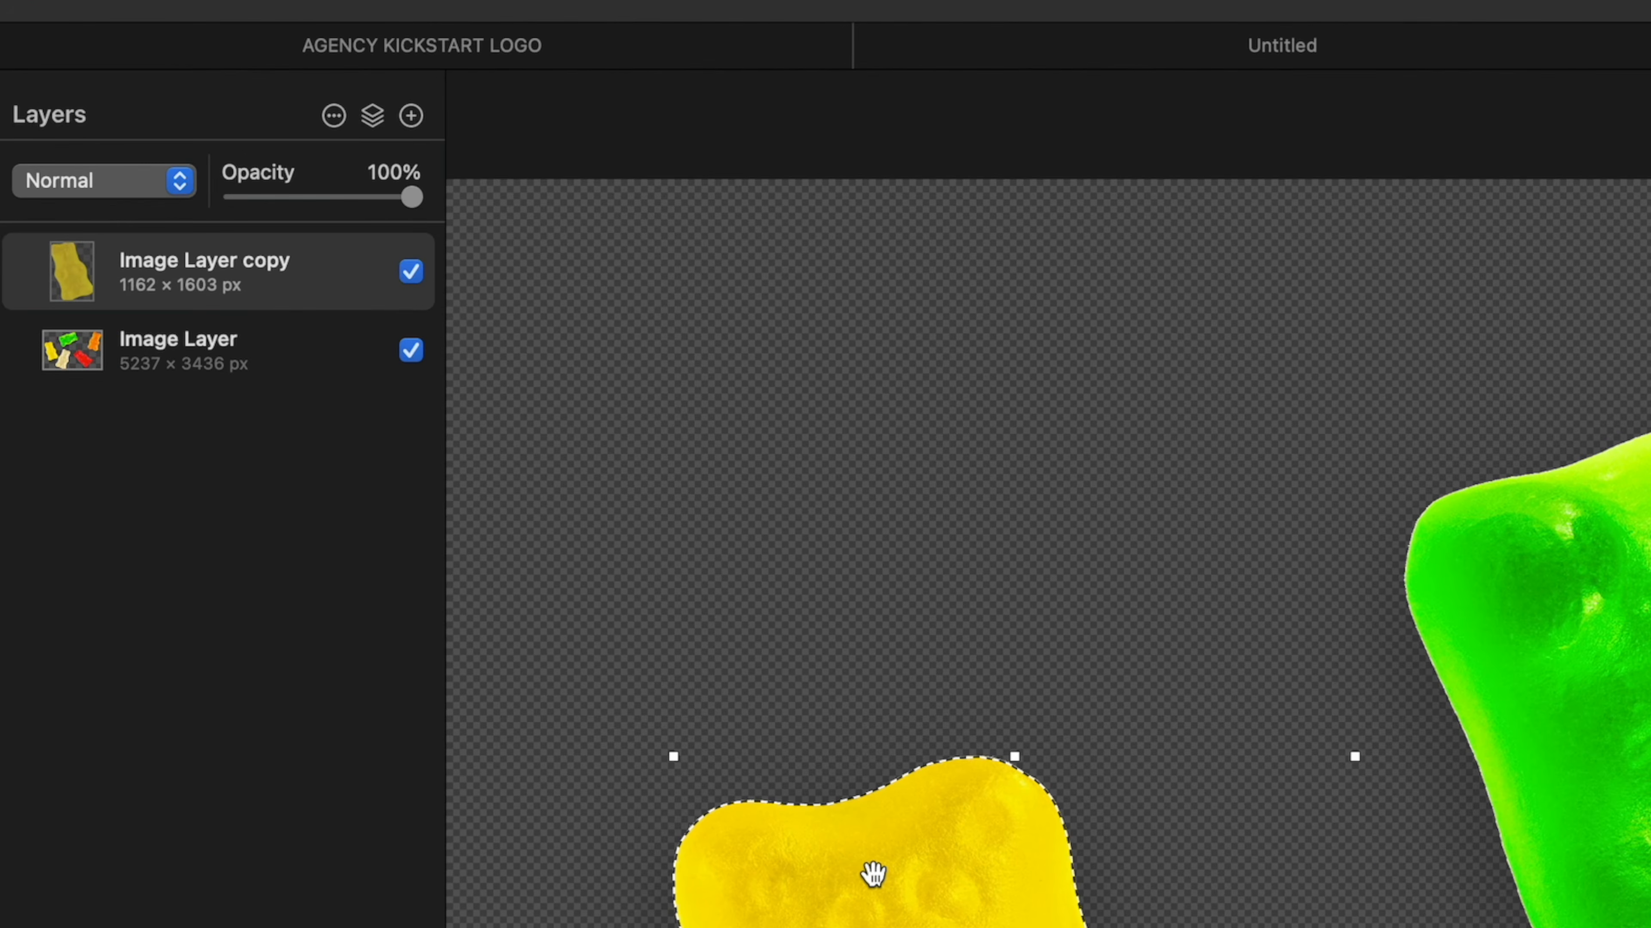
Select the green gummy bear on the original Image Layer and copy it onto its own layer.
left_click(132, 362)
left_click_drag(806, 332, 806, 331)
right_click(773, 296)
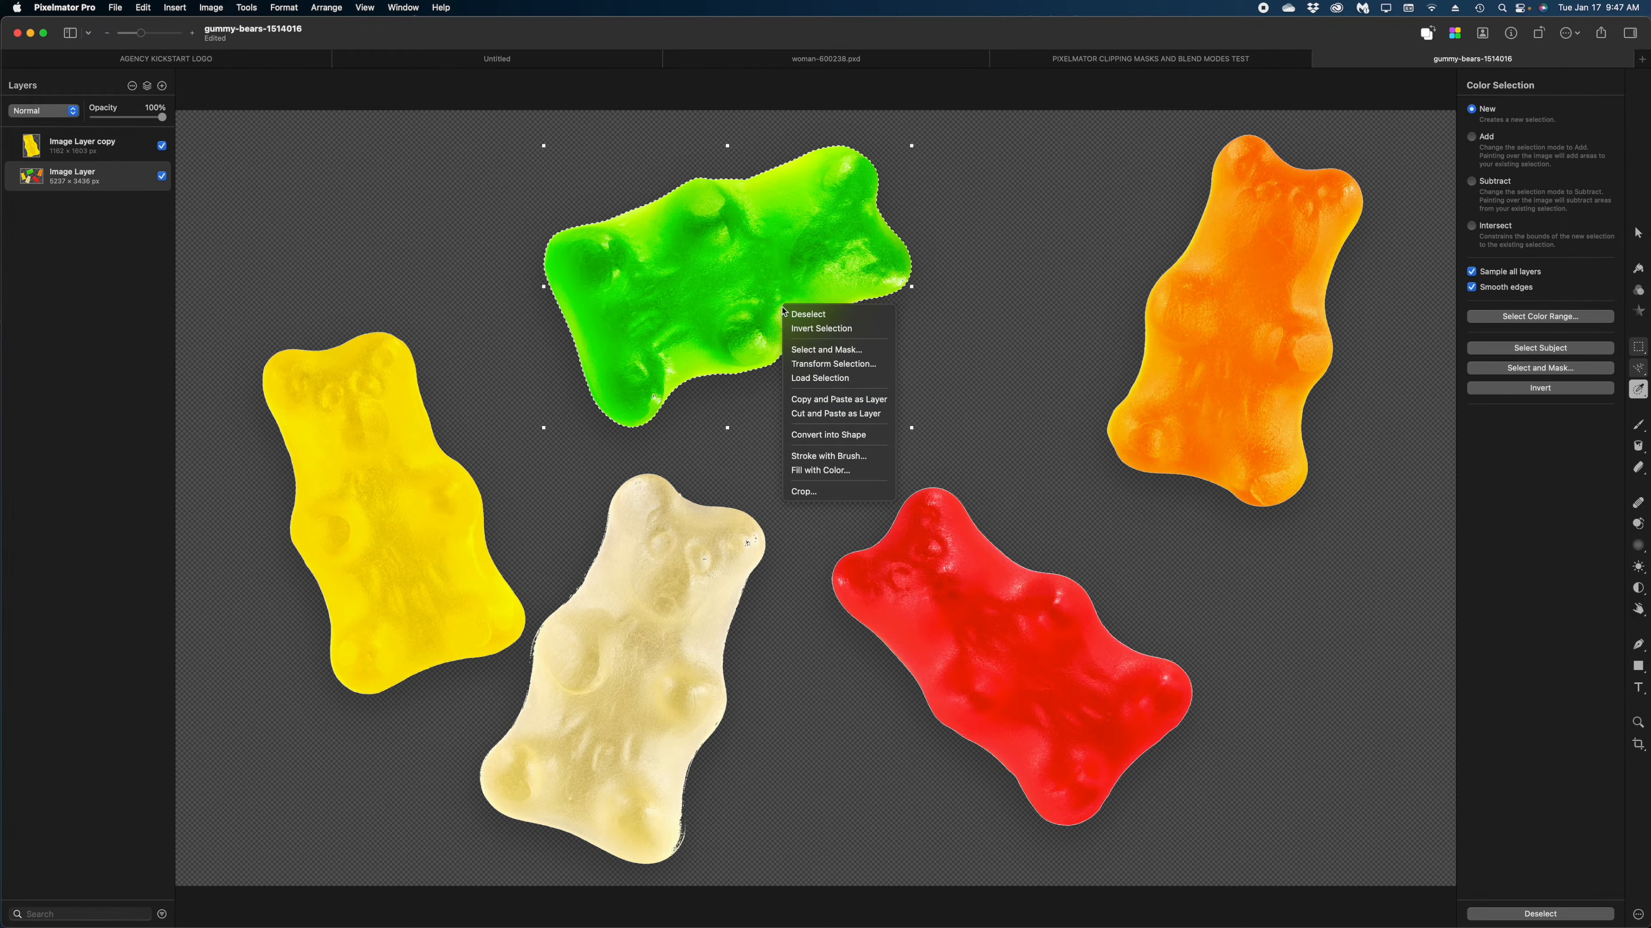
left_click(839, 400)
Select the orange gummy bear and copy it onto its own layer.
left_click(1192, 303)
right_click(1262, 301)
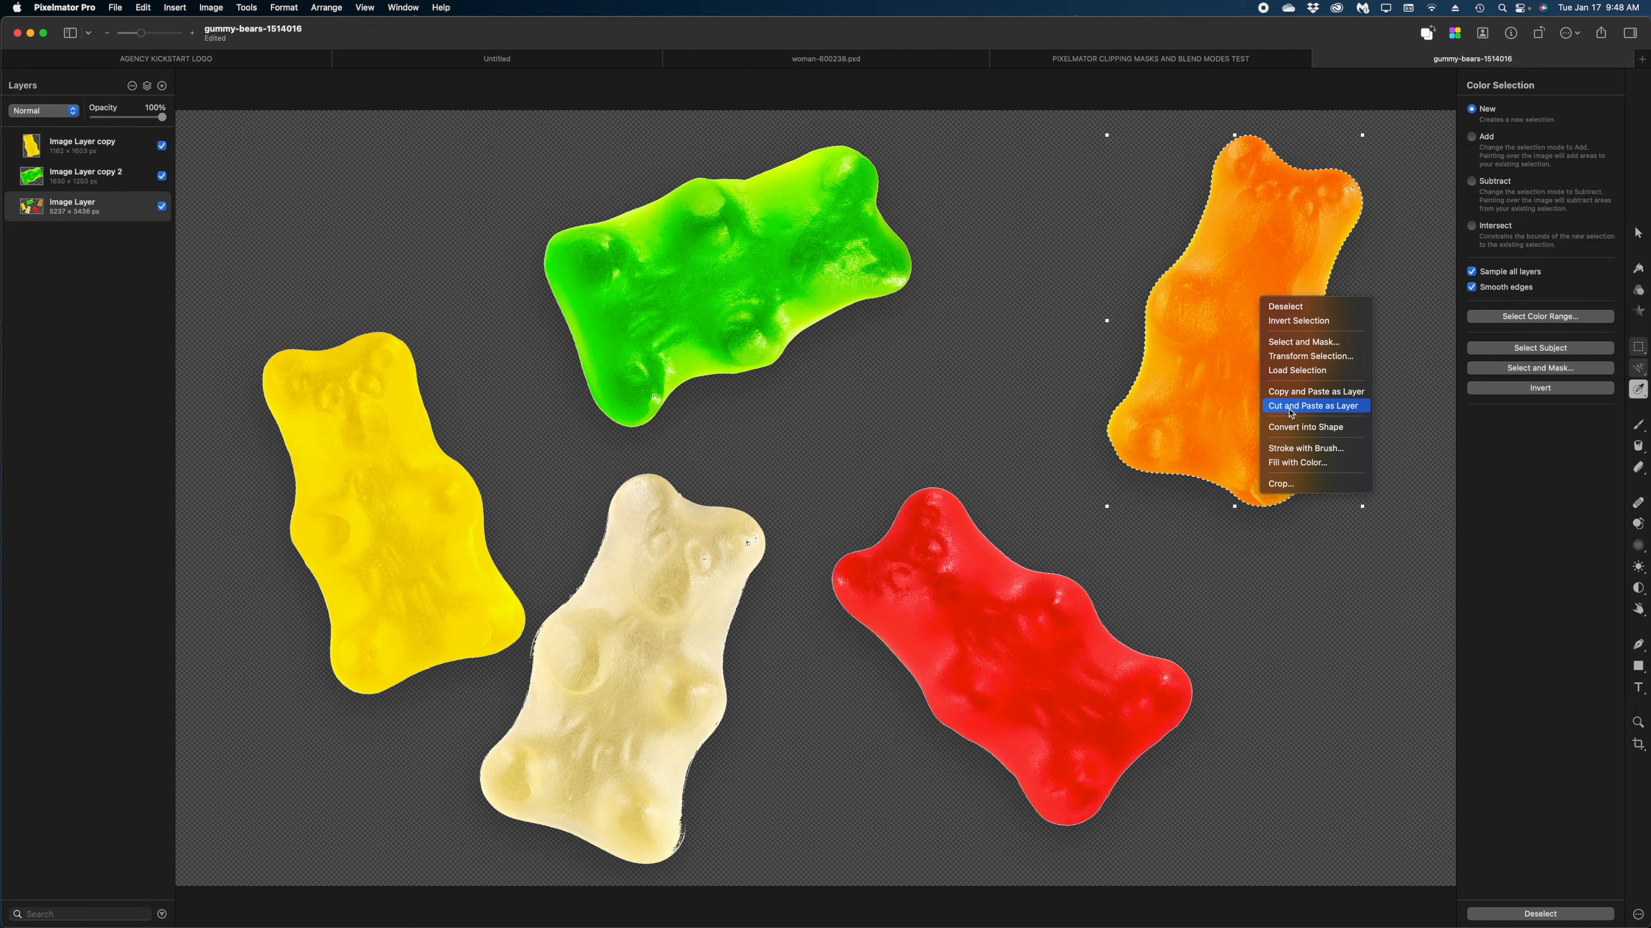
left_click(1290, 393)
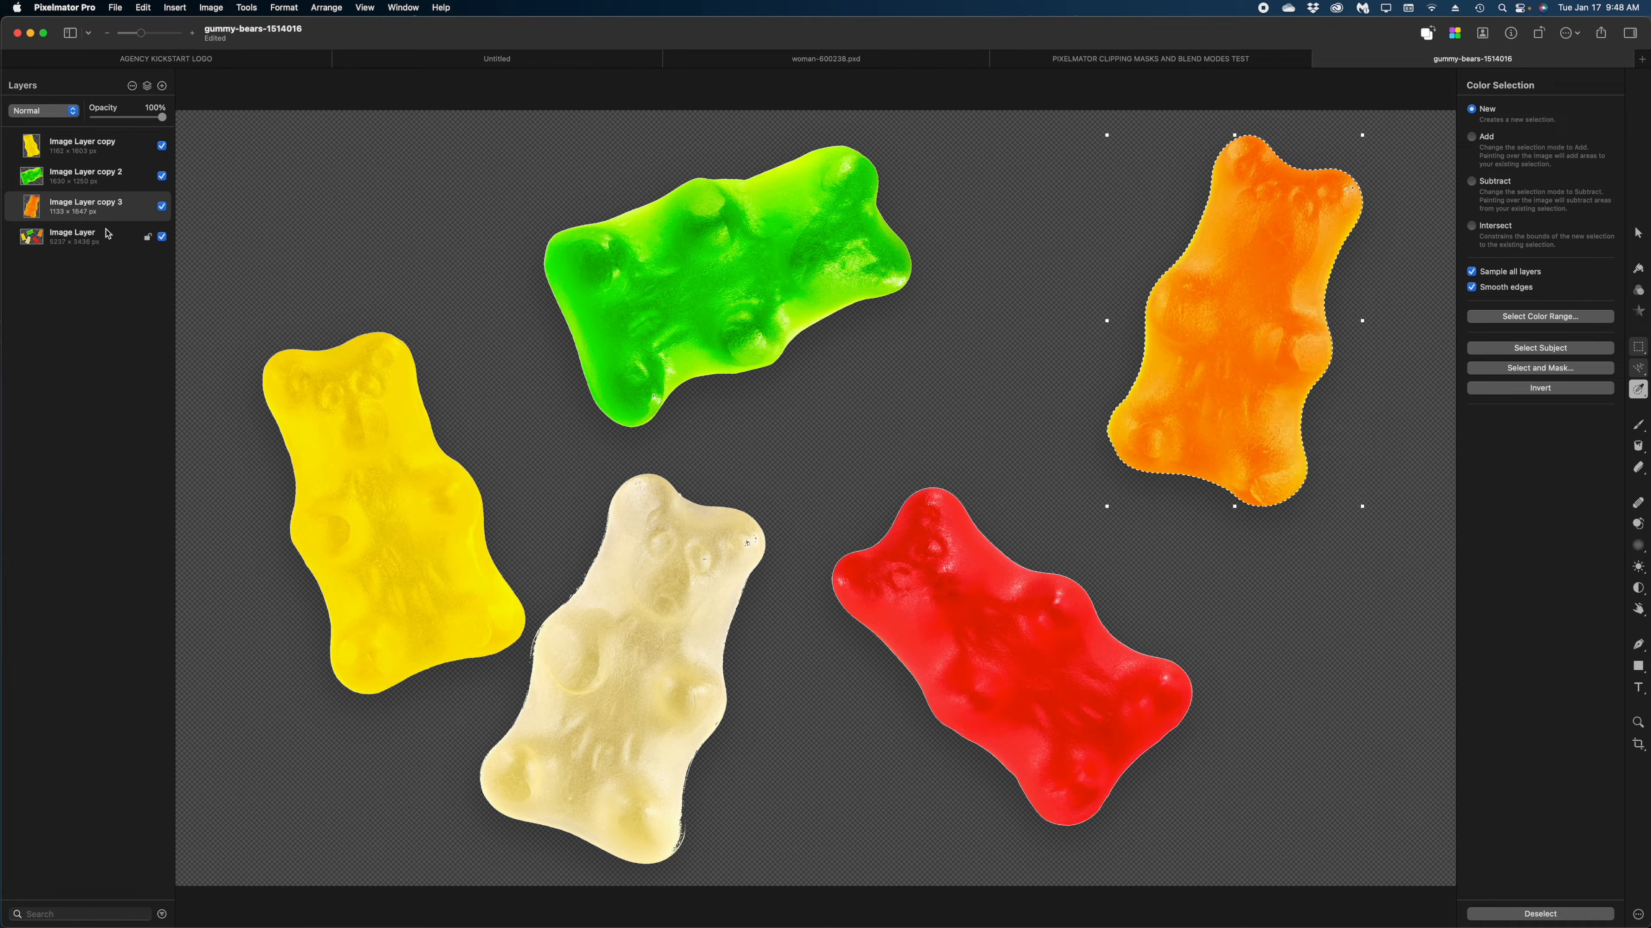
Select the red gummy bear, copy it onto its own layer, and clear the selection.
left_click_drag(989, 633, 1069, 697)
right_click(1066, 697)
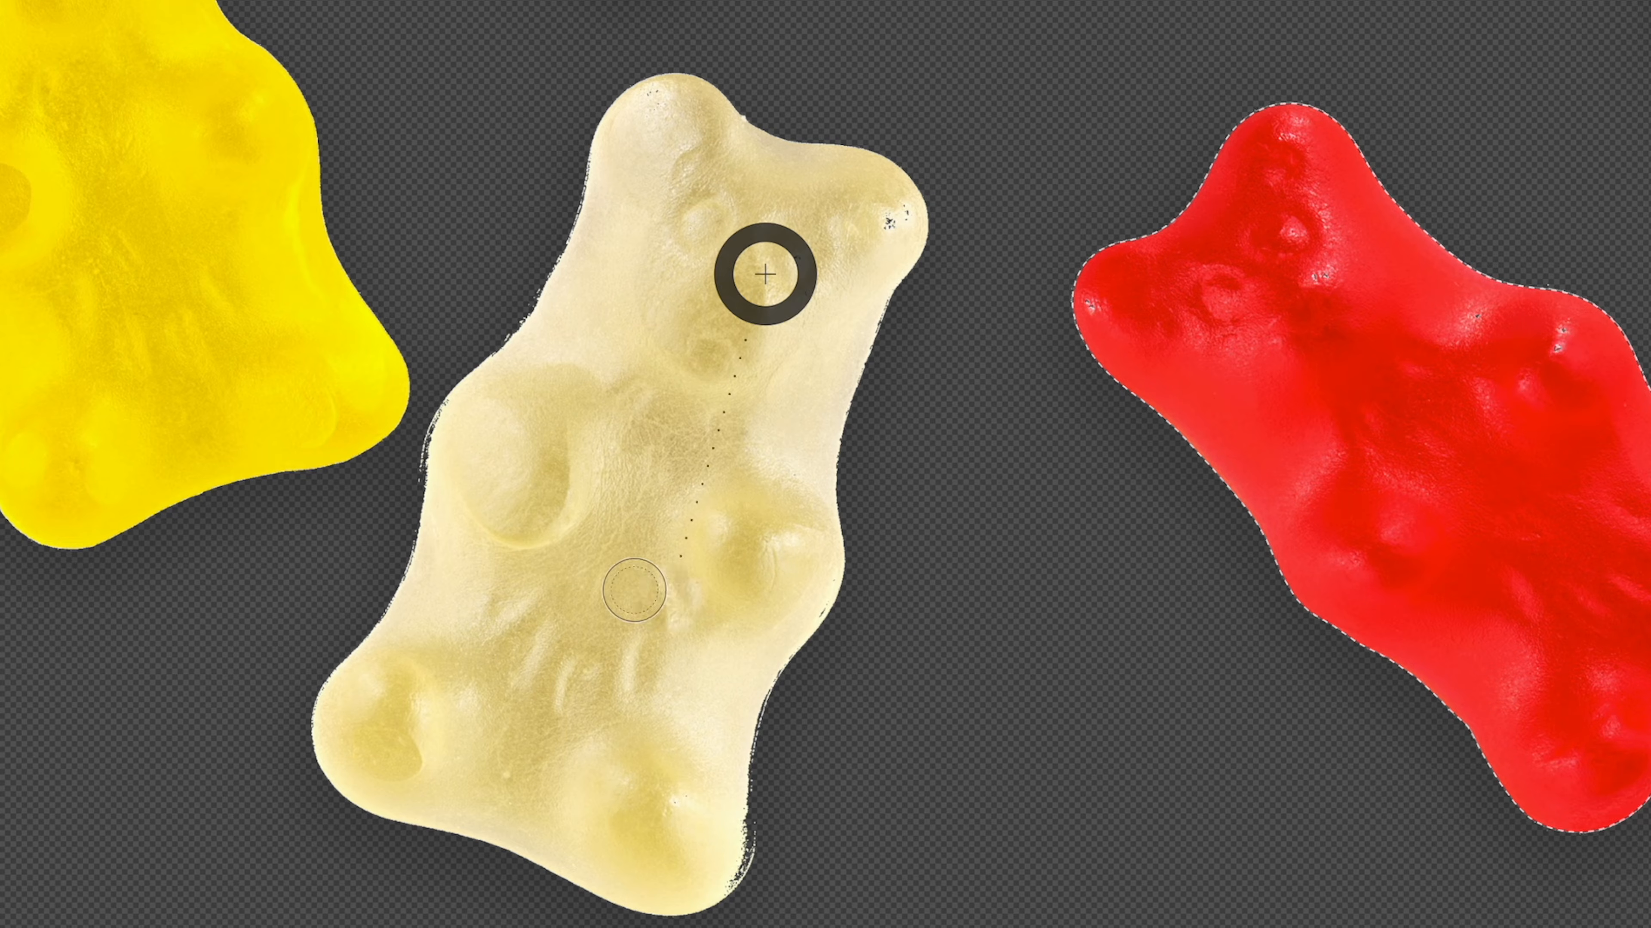
key("super+d")
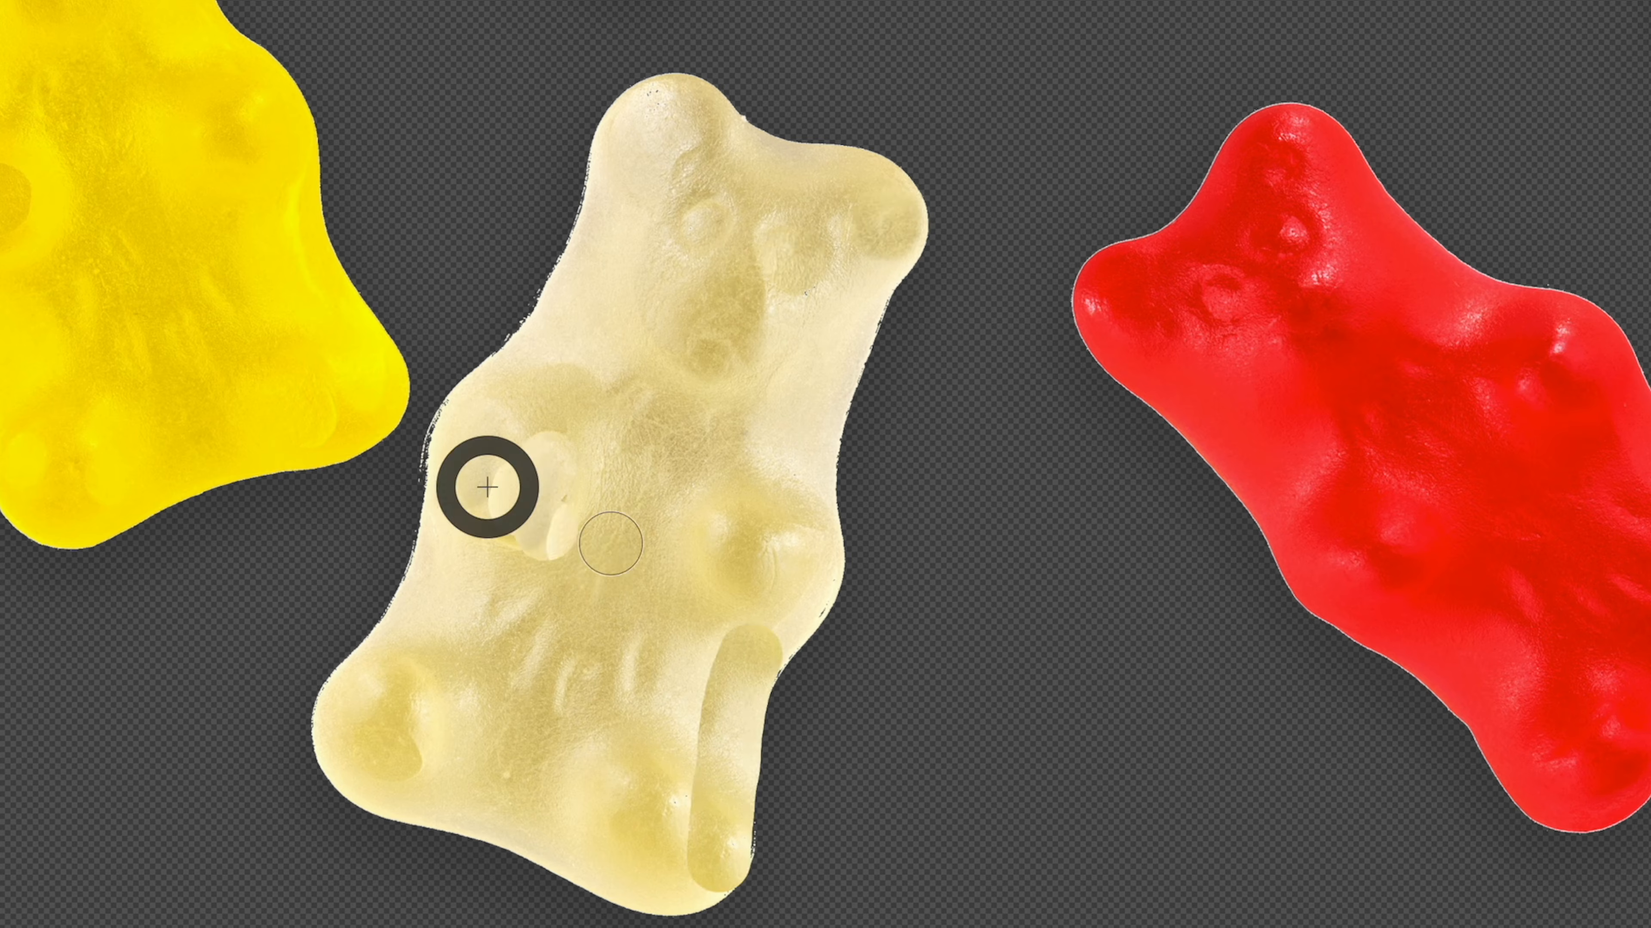
Retouch the white gummy bear's ragged edges and dark specks with brush strokes, and copy it onto its own layer.
key("super+z")
left_click(546, 505, "alt")
left_click_drag(453, 481, 479, 421)
left_click(728, 589, "alt")
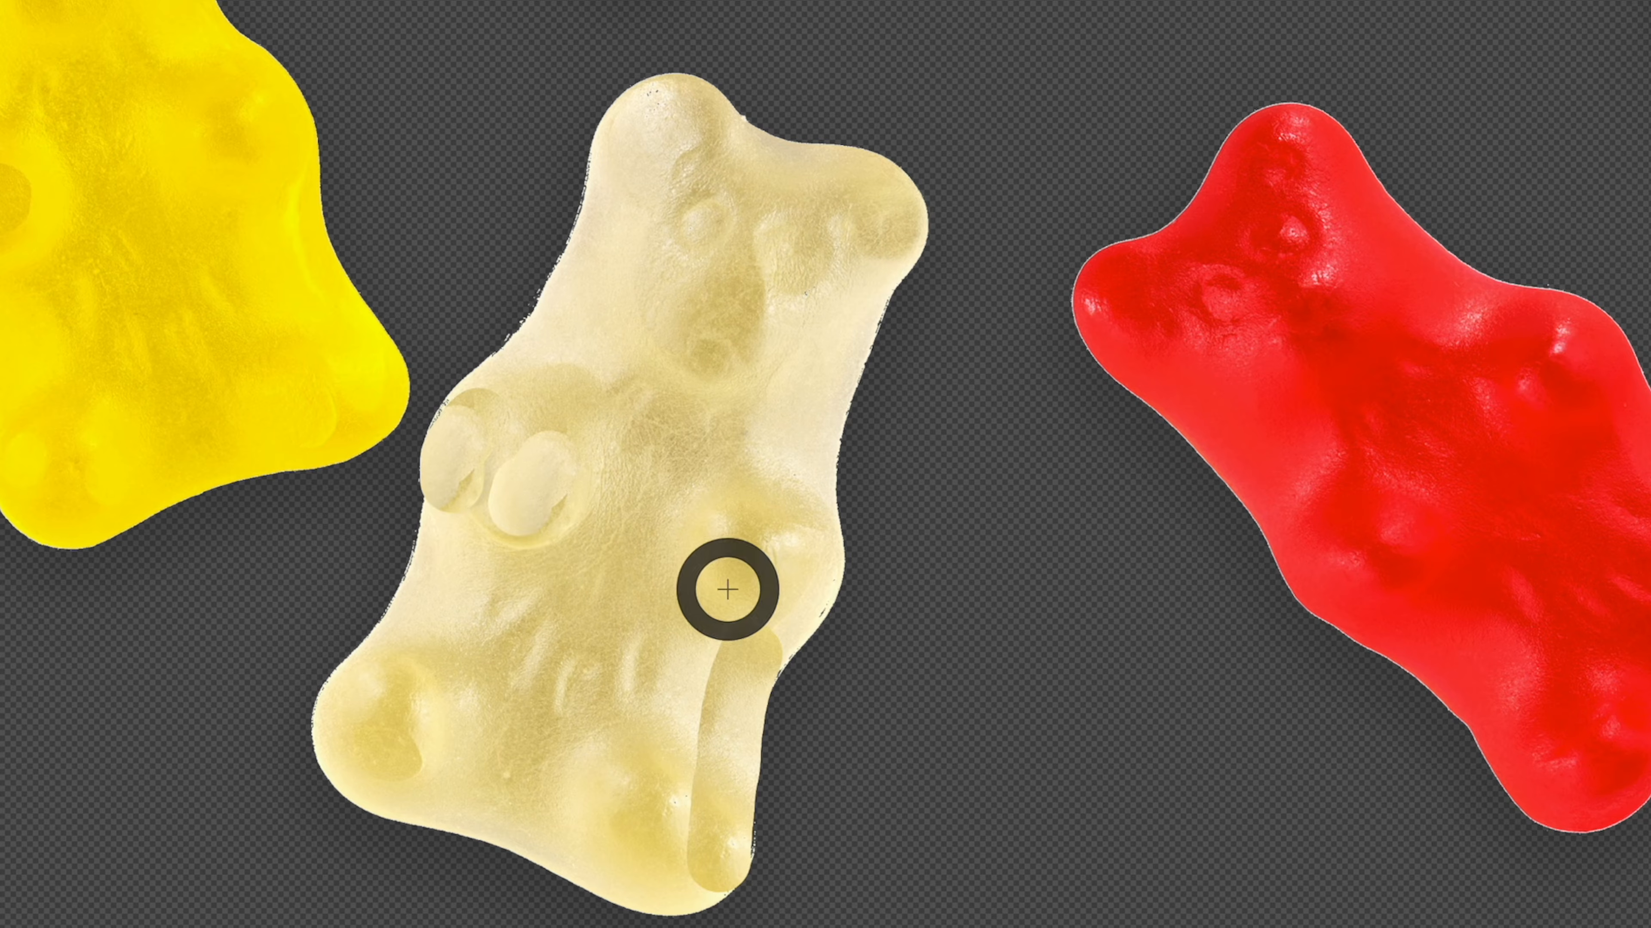
left_click(690, 630, "alt")
left_click(608, 546, "alt")
mouse_move(710, 620)
left_mouse_down()
mouse_move(696, 804)
mouse_move(698, 587)
left_mouse_up()
left_click(625, 602, "alt")
mouse_move(551, 535)
left_mouse_down()
mouse_move(479, 501)
mouse_move(603, 366)
left_mouse_up()
left_click(638, 752, "alt")
left_click(574, 335)
left_click(546, 791, "alt")
left_click(475, 718)
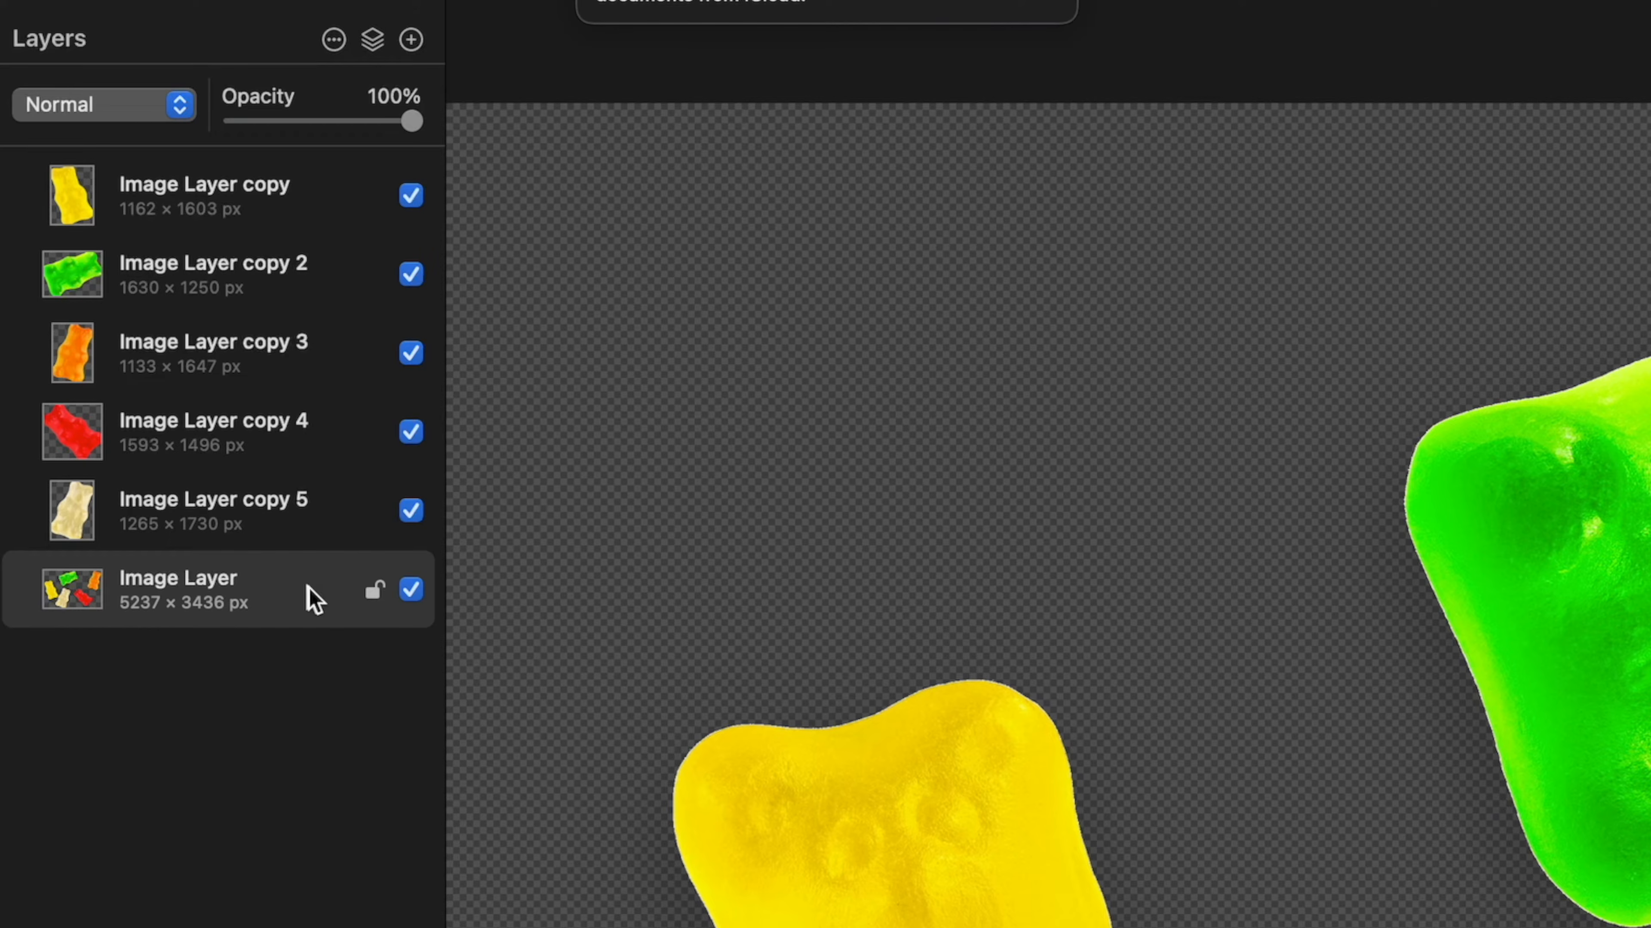
Delete the original Image Layer with all the bears and export the document as a Photoshop Document named cutout.
right_click(310, 588)
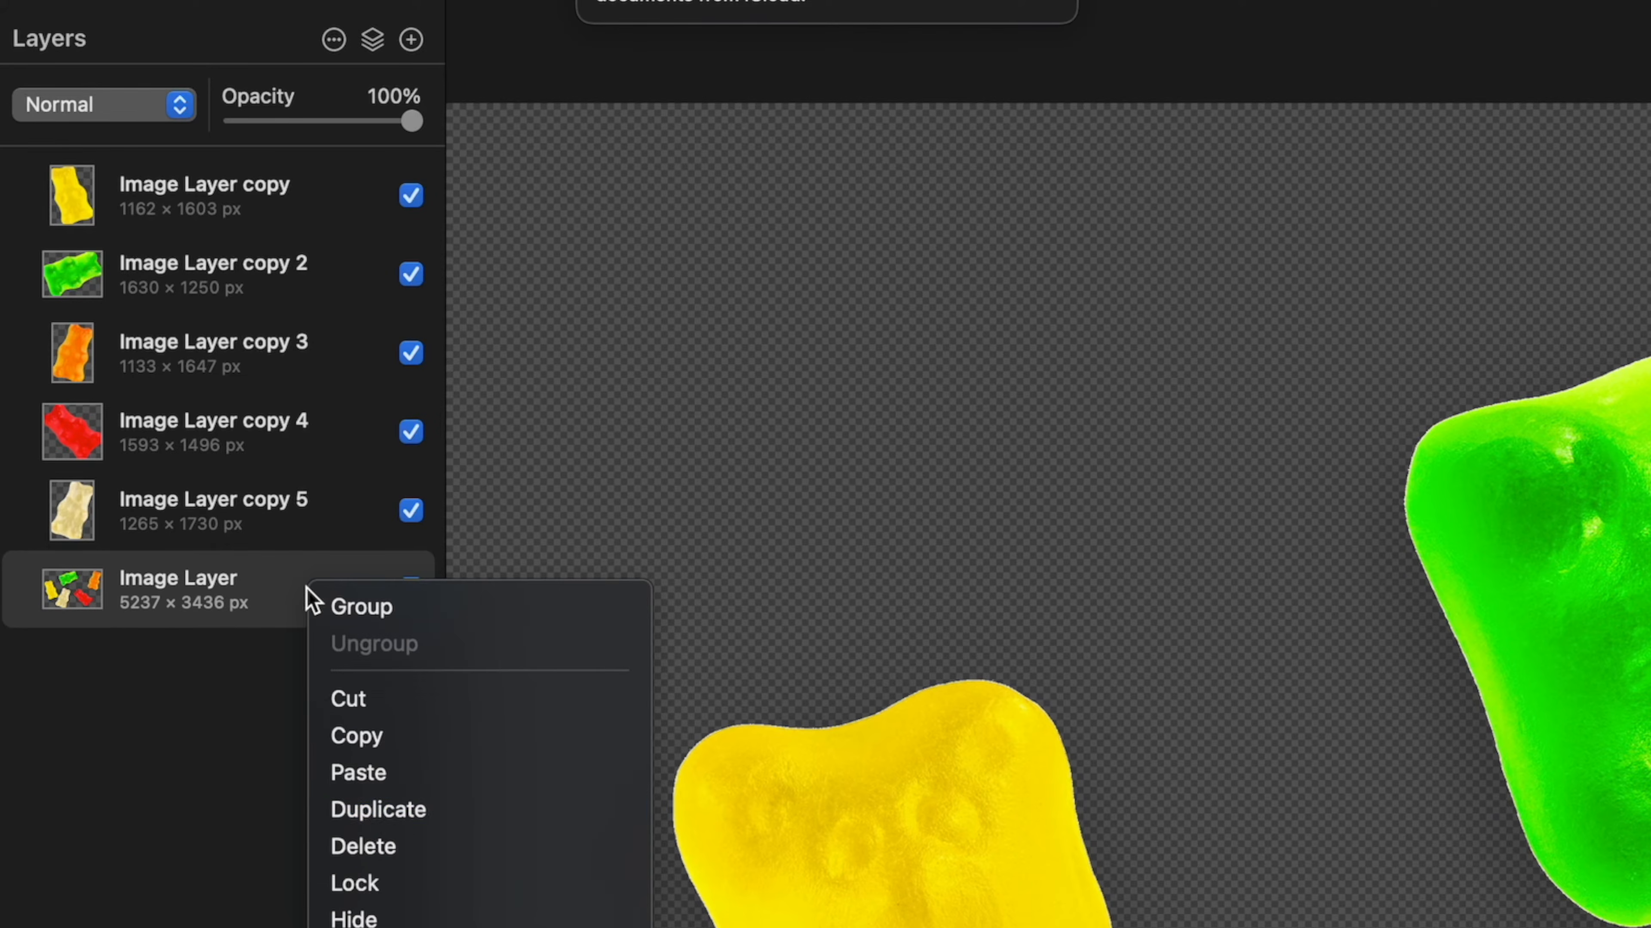
left_click(393, 843)
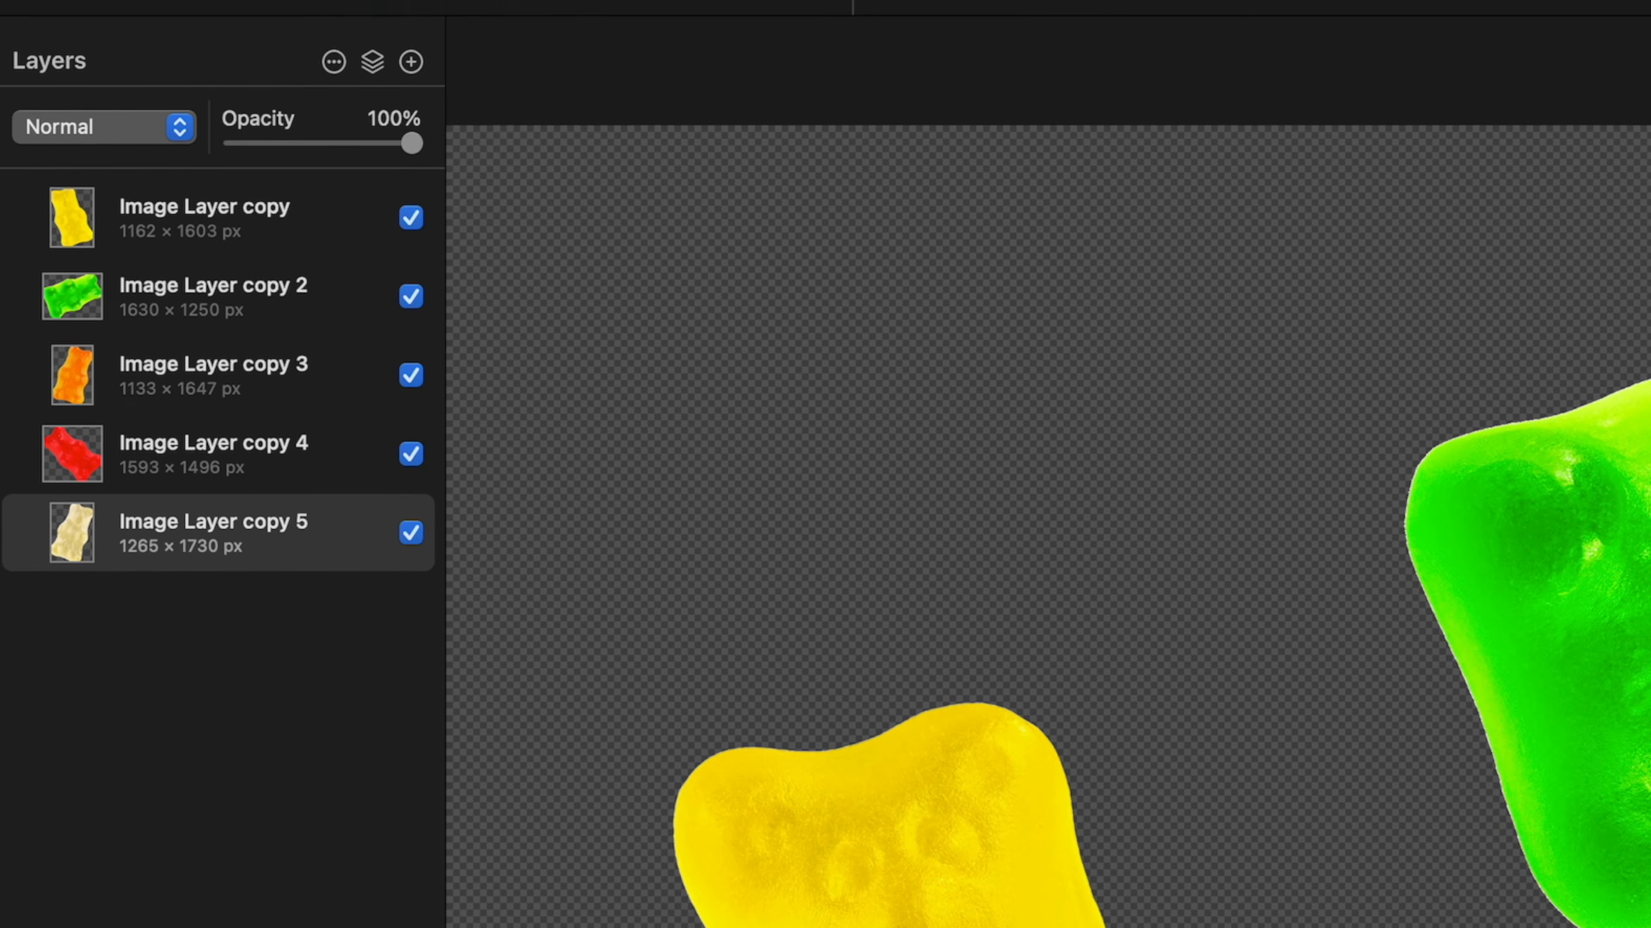
left_click(290, 20)
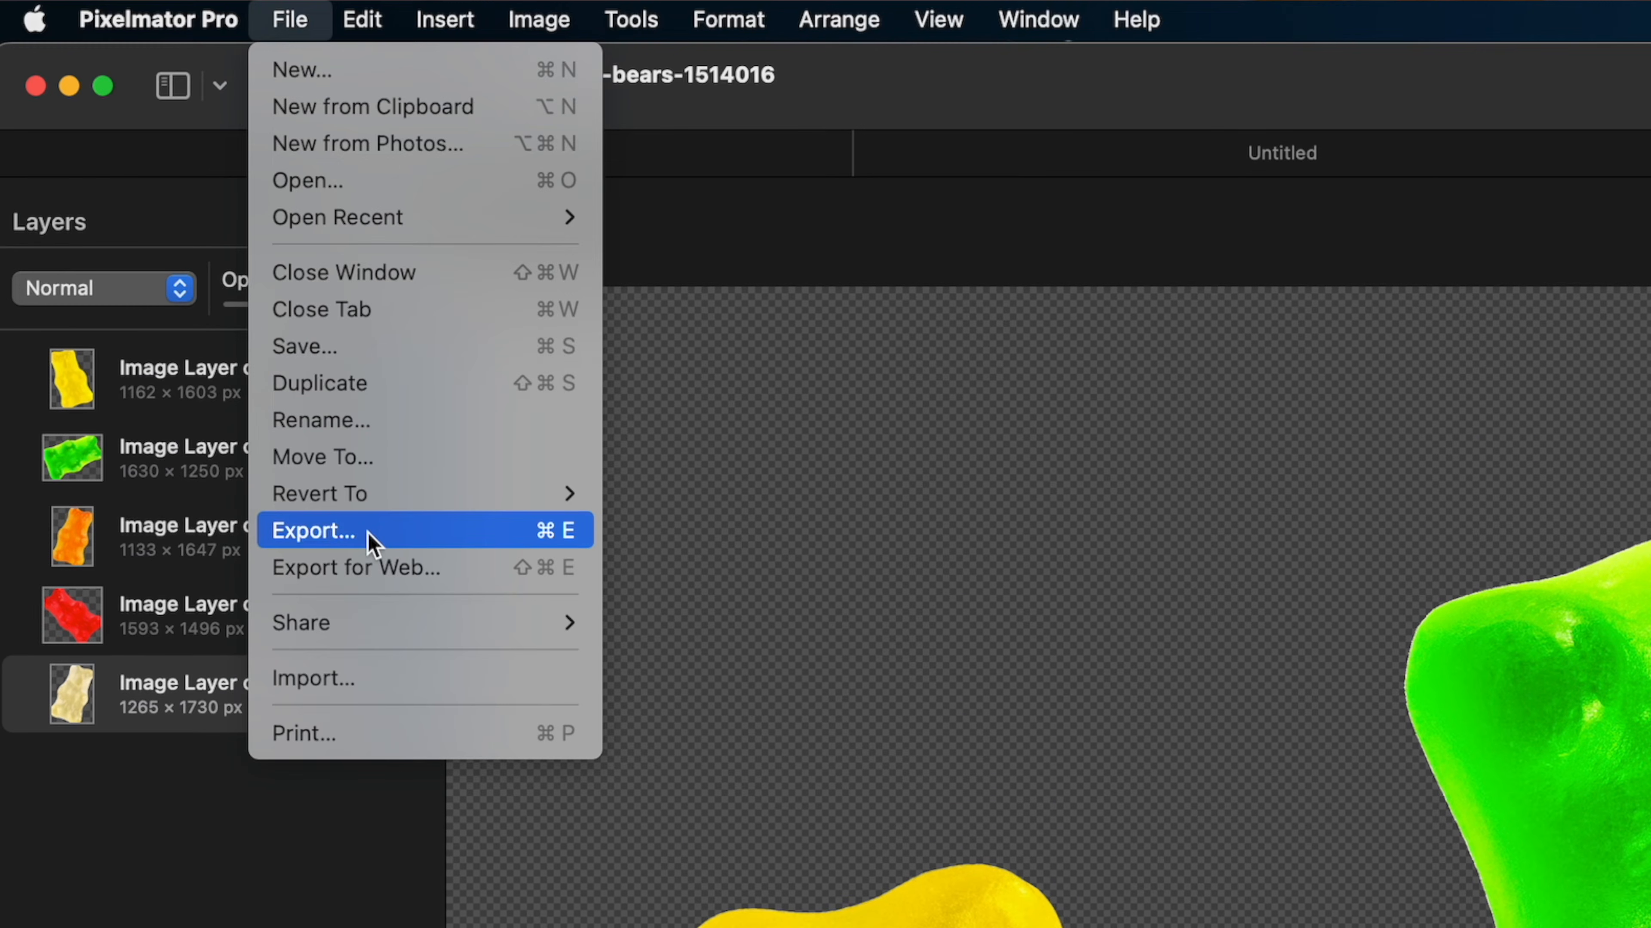
left_click(367, 539)
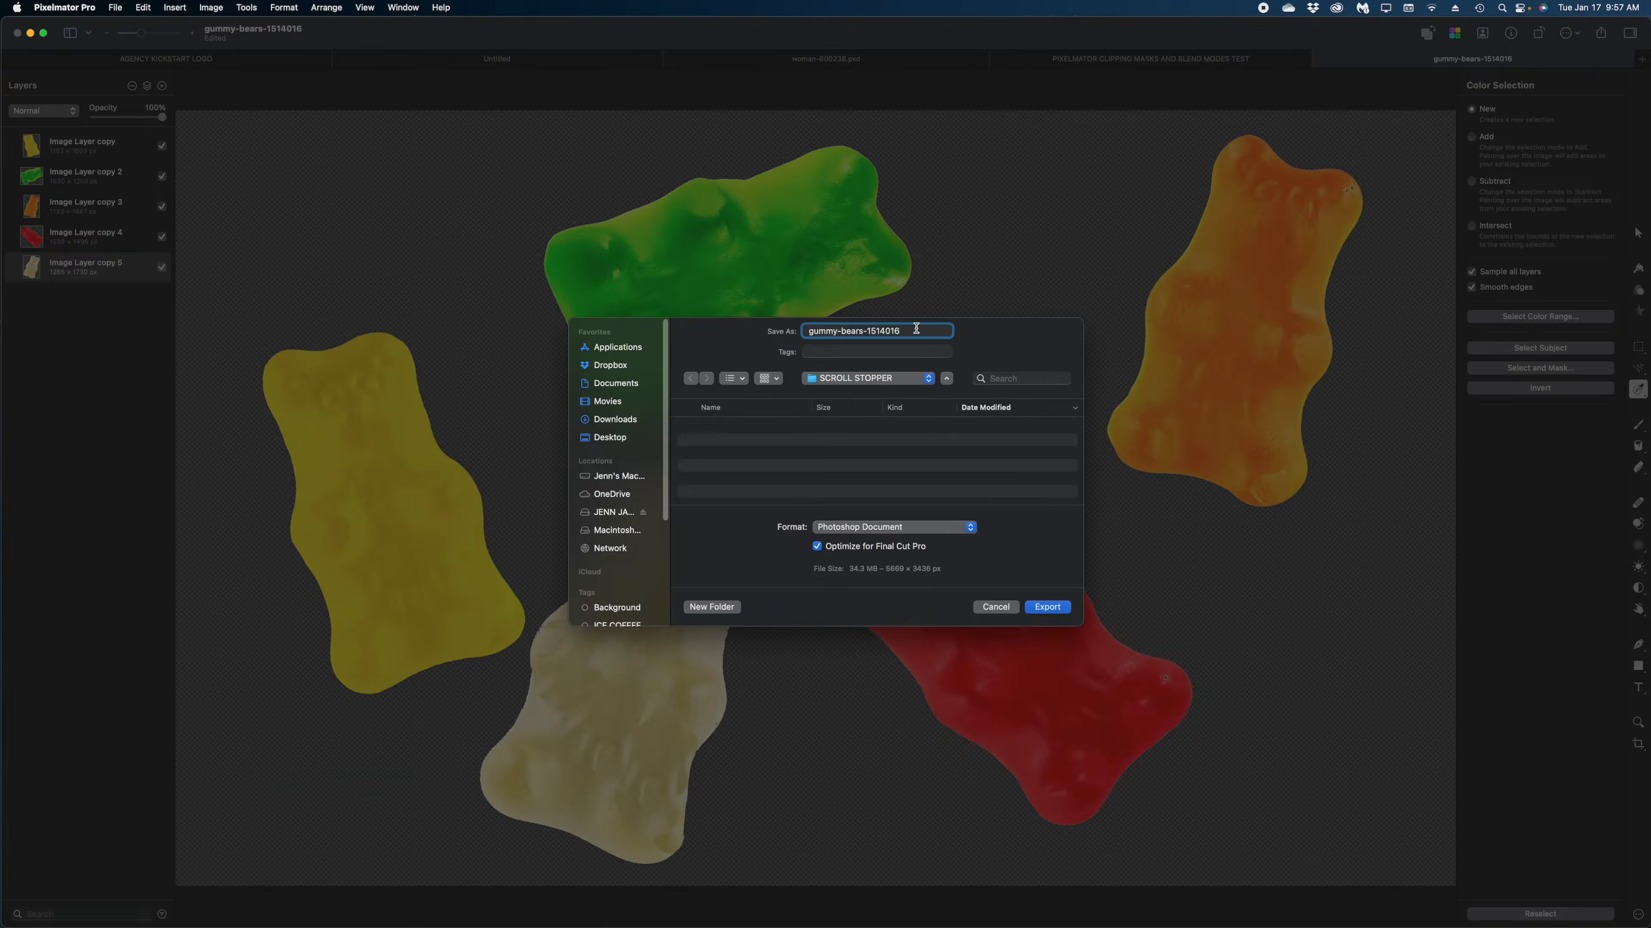
type("cutout")
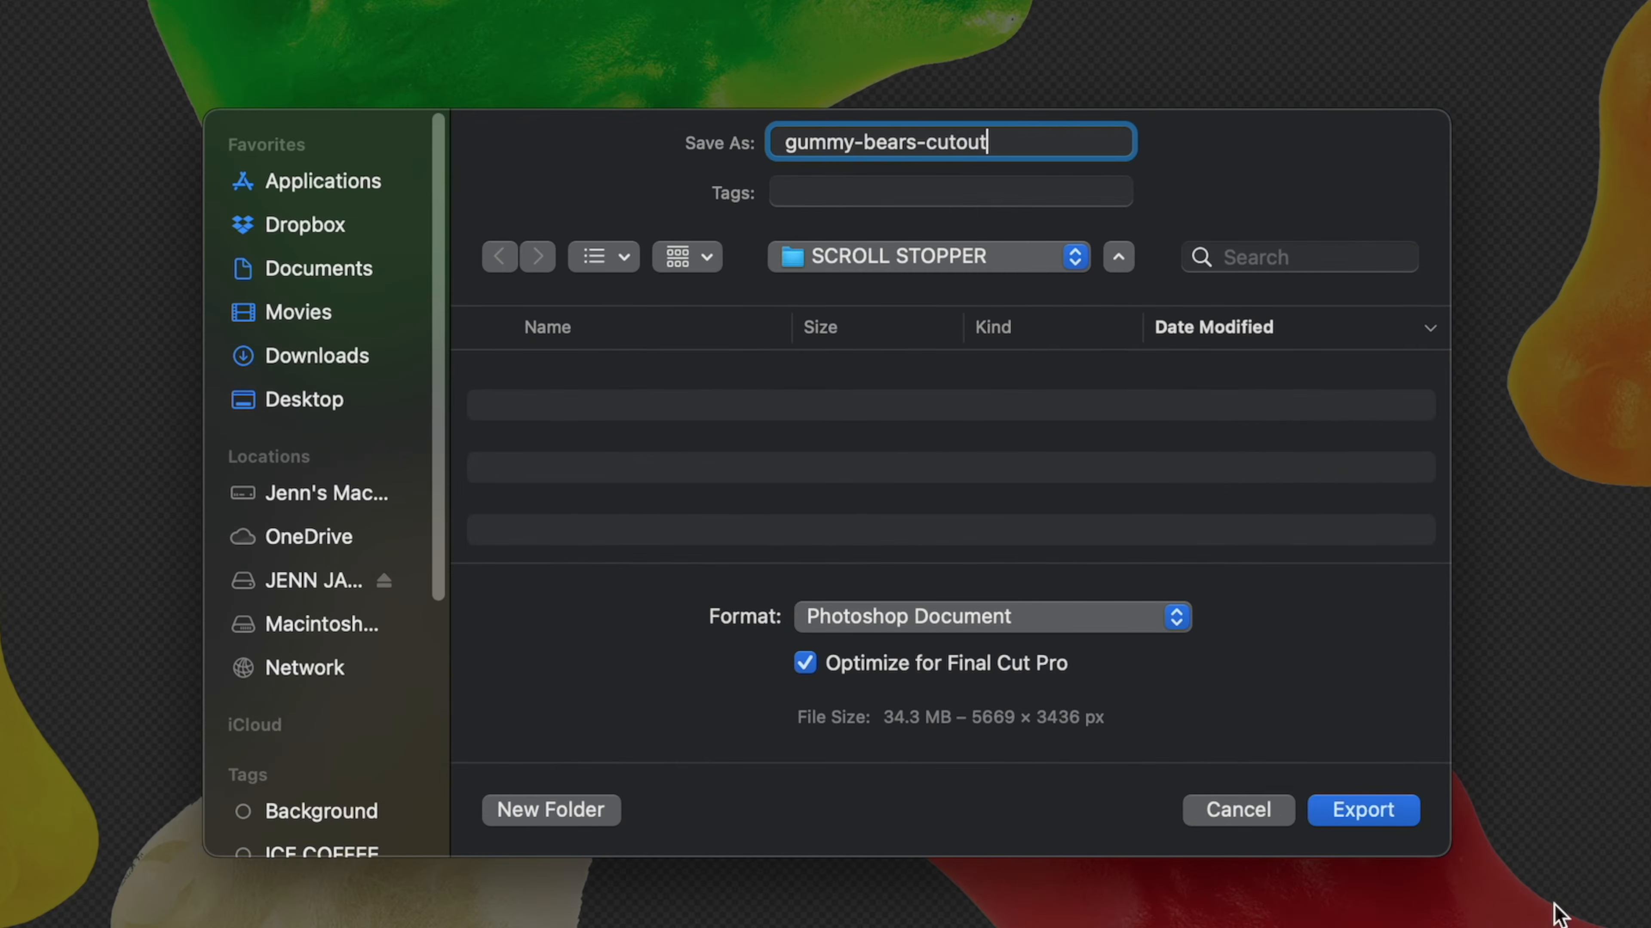
key("Return")
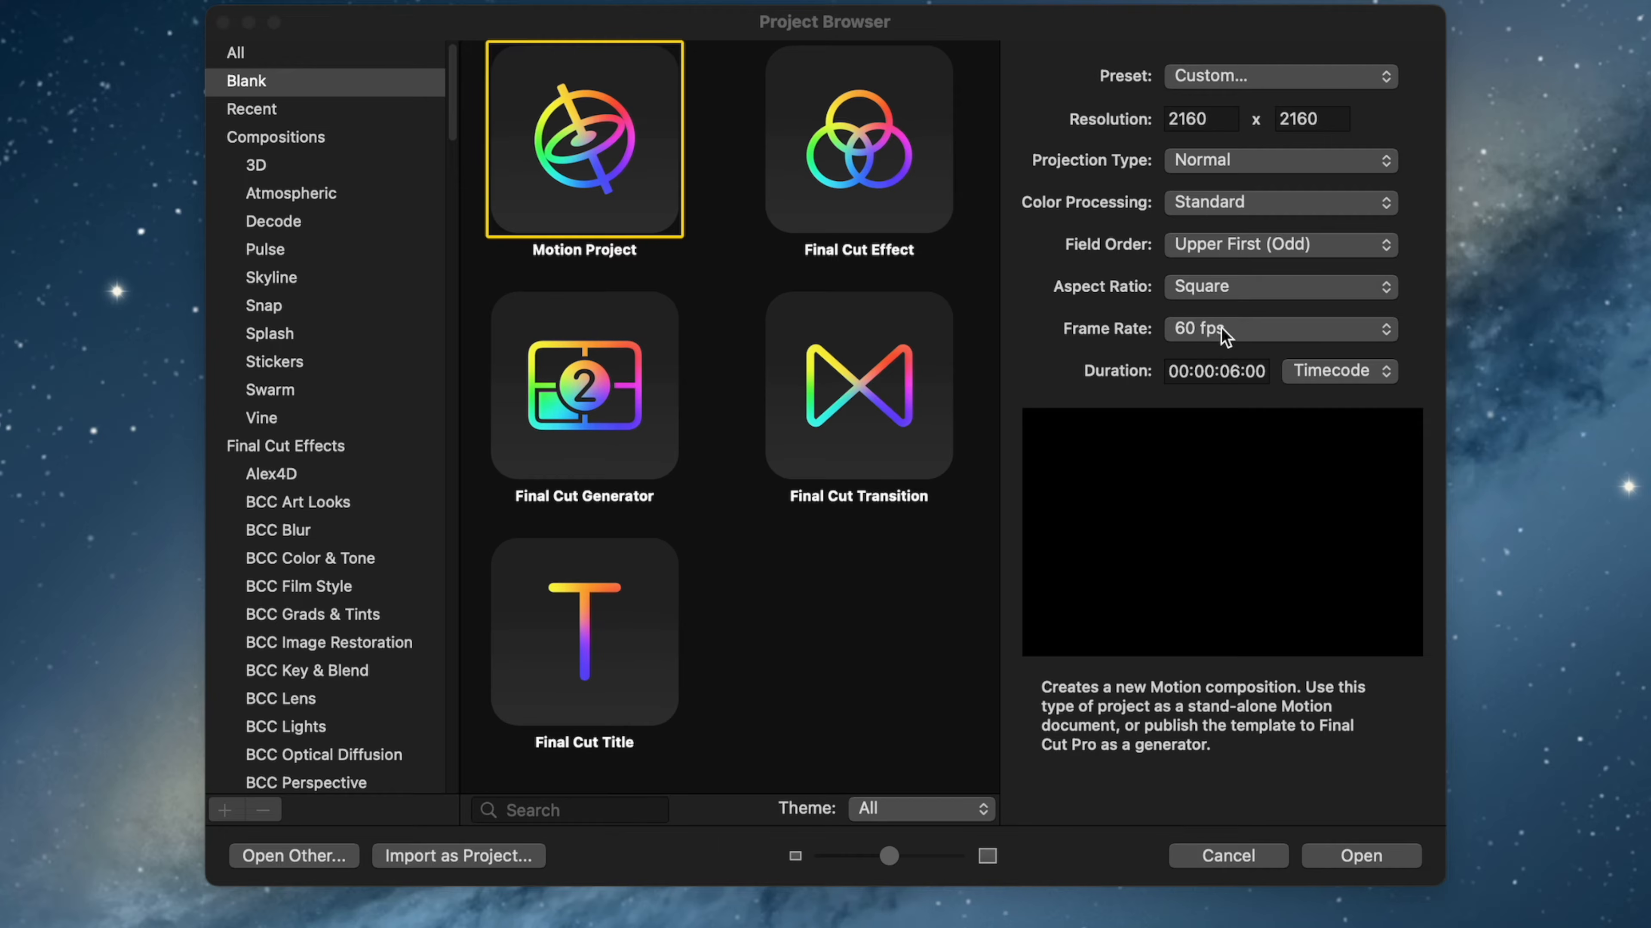
In Motion, create the blank 2160 x 2160 project at 60 fps and add a Color Solid generator to it.
left_click(1368, 857)
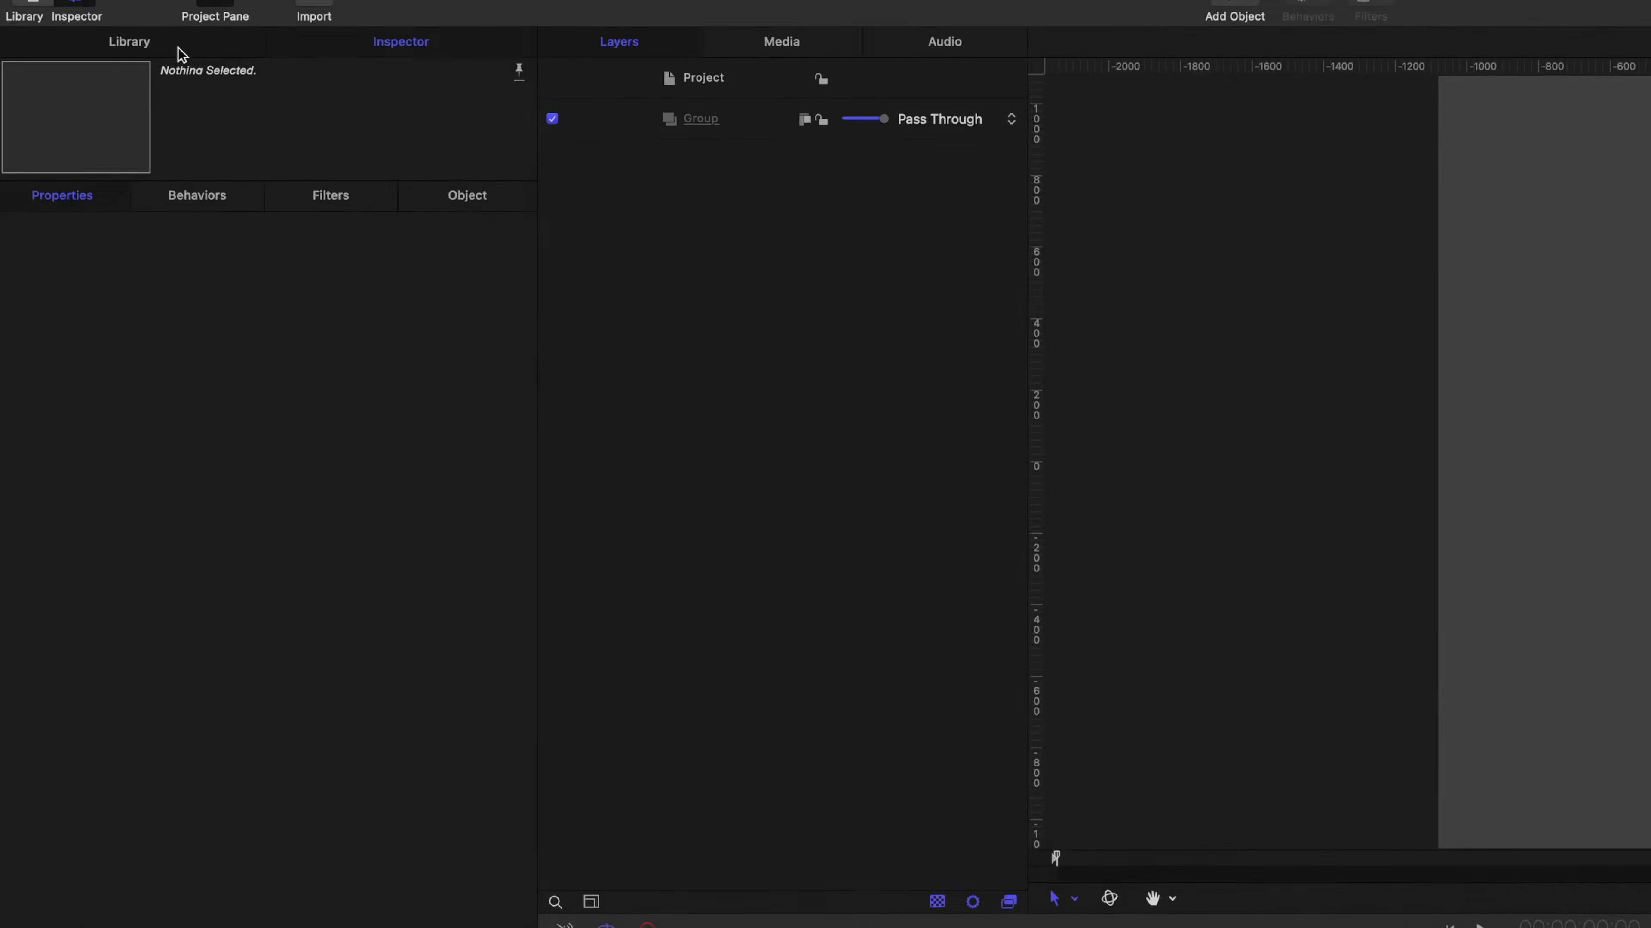
left_click(173, 48)
left_click(41, 255)
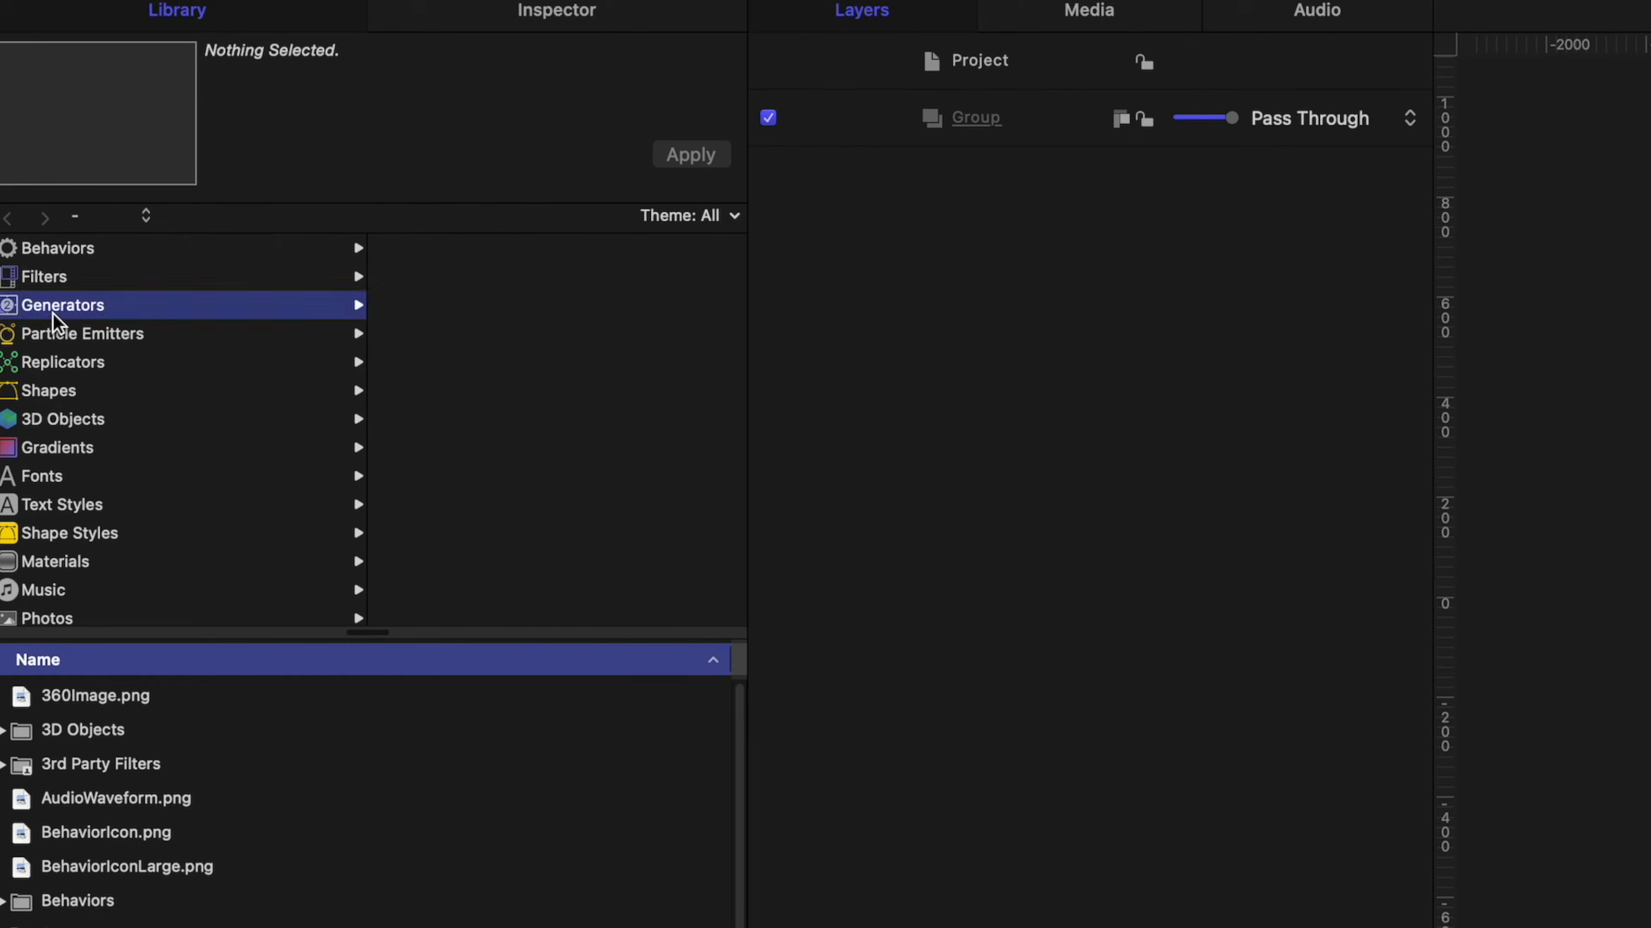
left_click(86, 843)
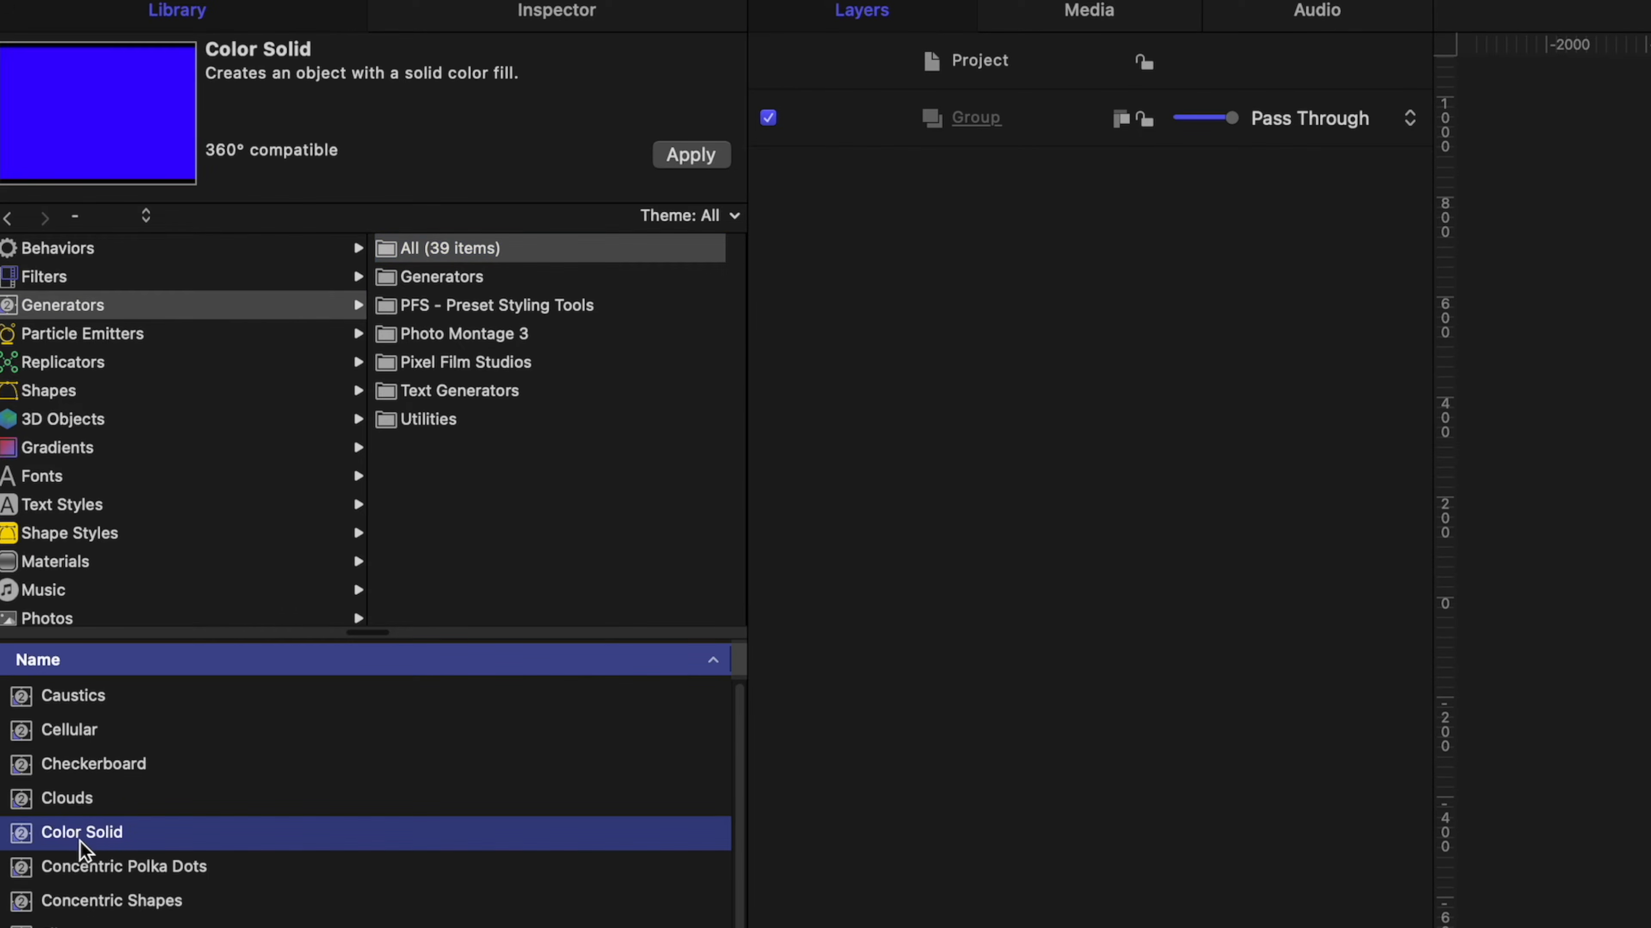
left_click_drag(39, 844, 1028, 247)
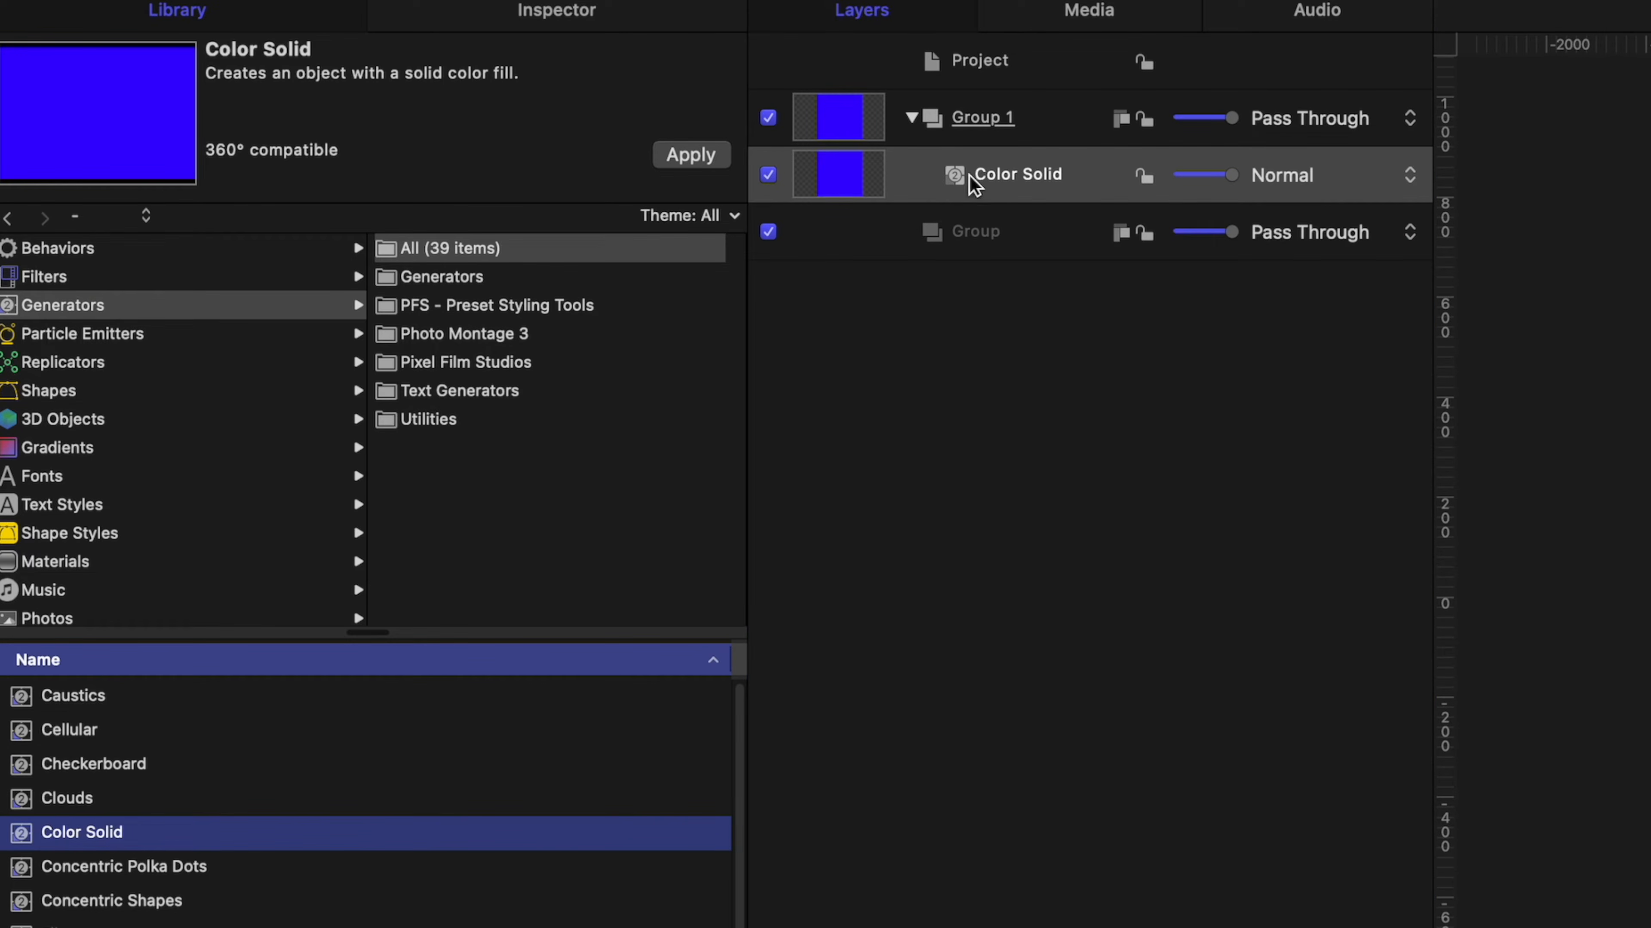
Set the Color Solid's colour to bright purple.
left_click(585, 12)
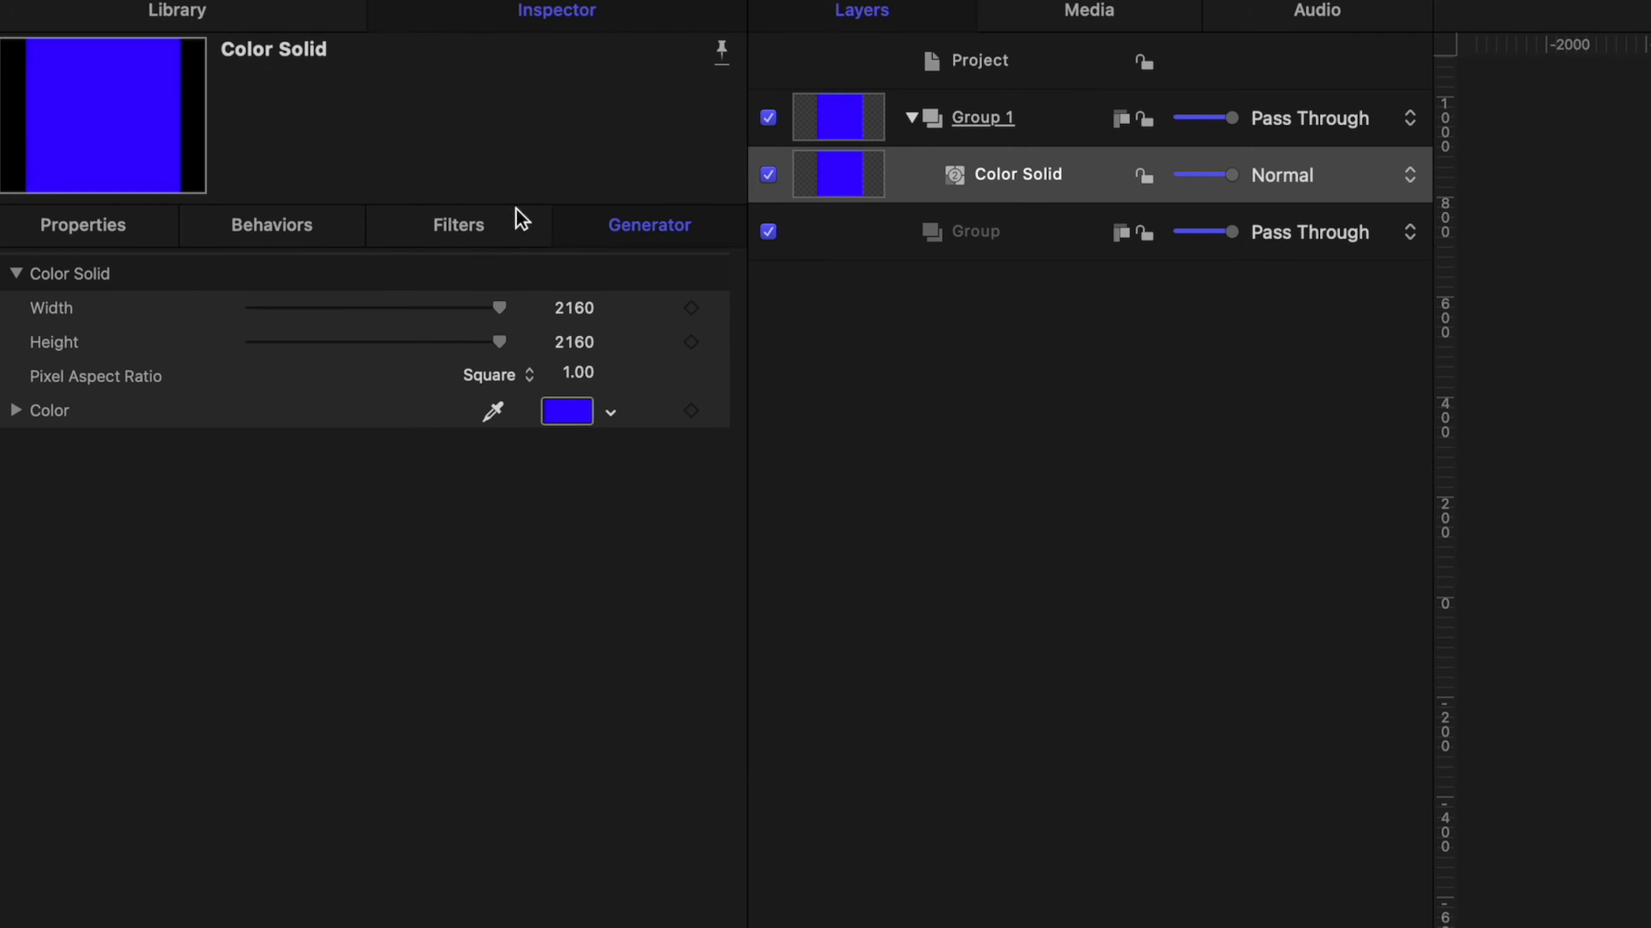
left_click(559, 419)
left_click_drag(833, 373, 853, 427)
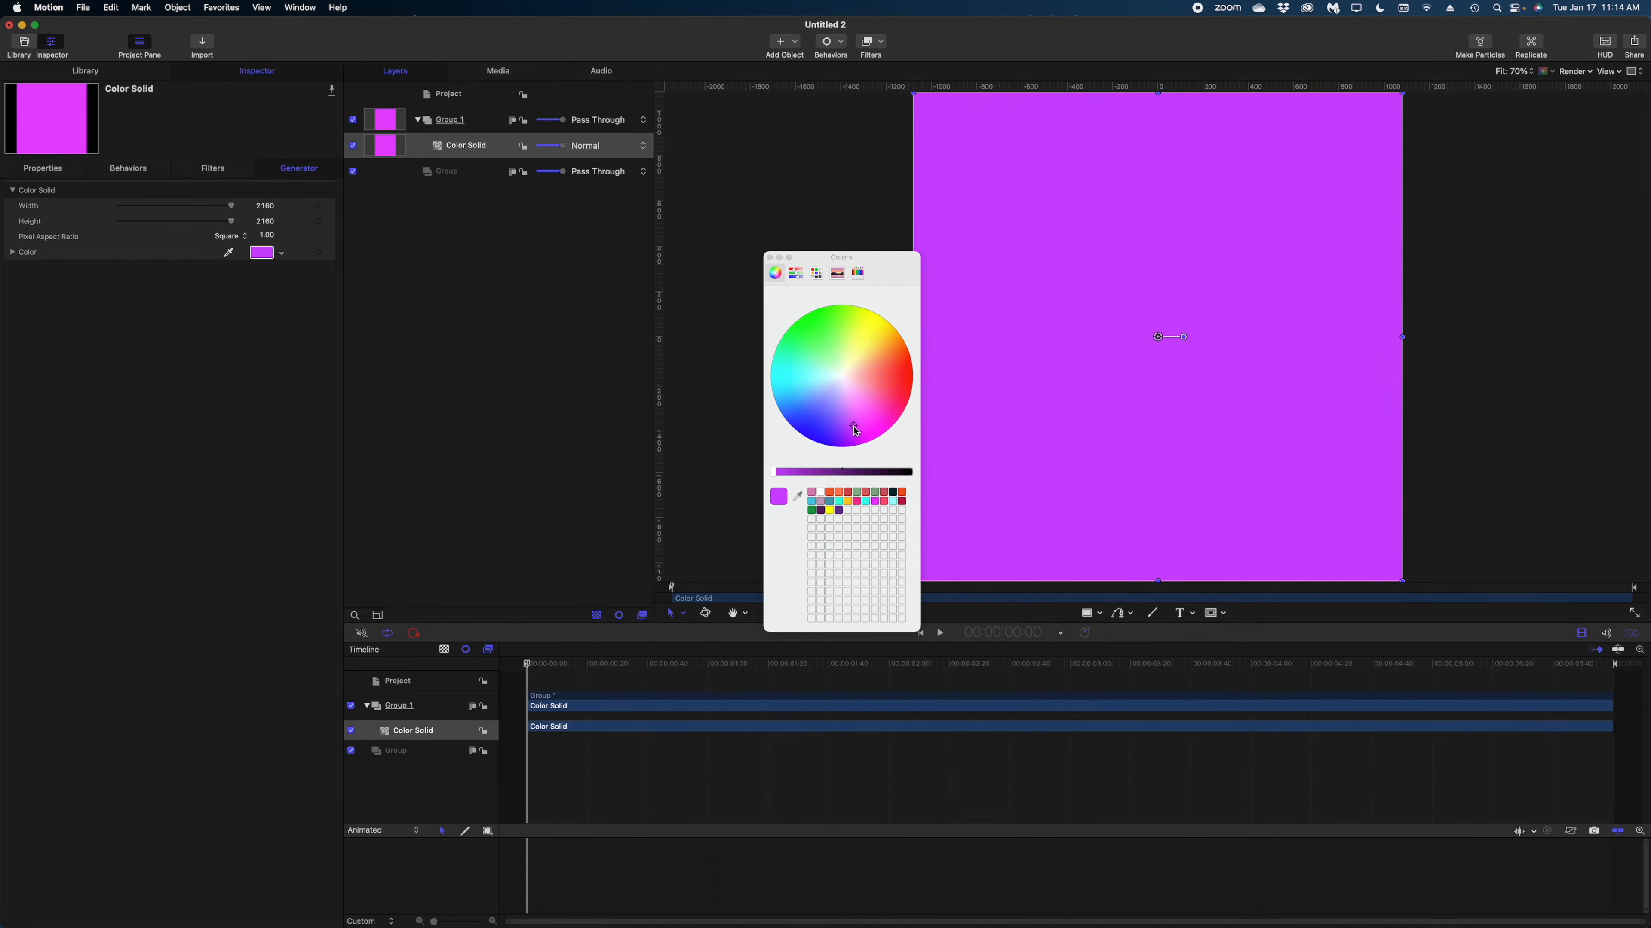
left_click(771, 259)
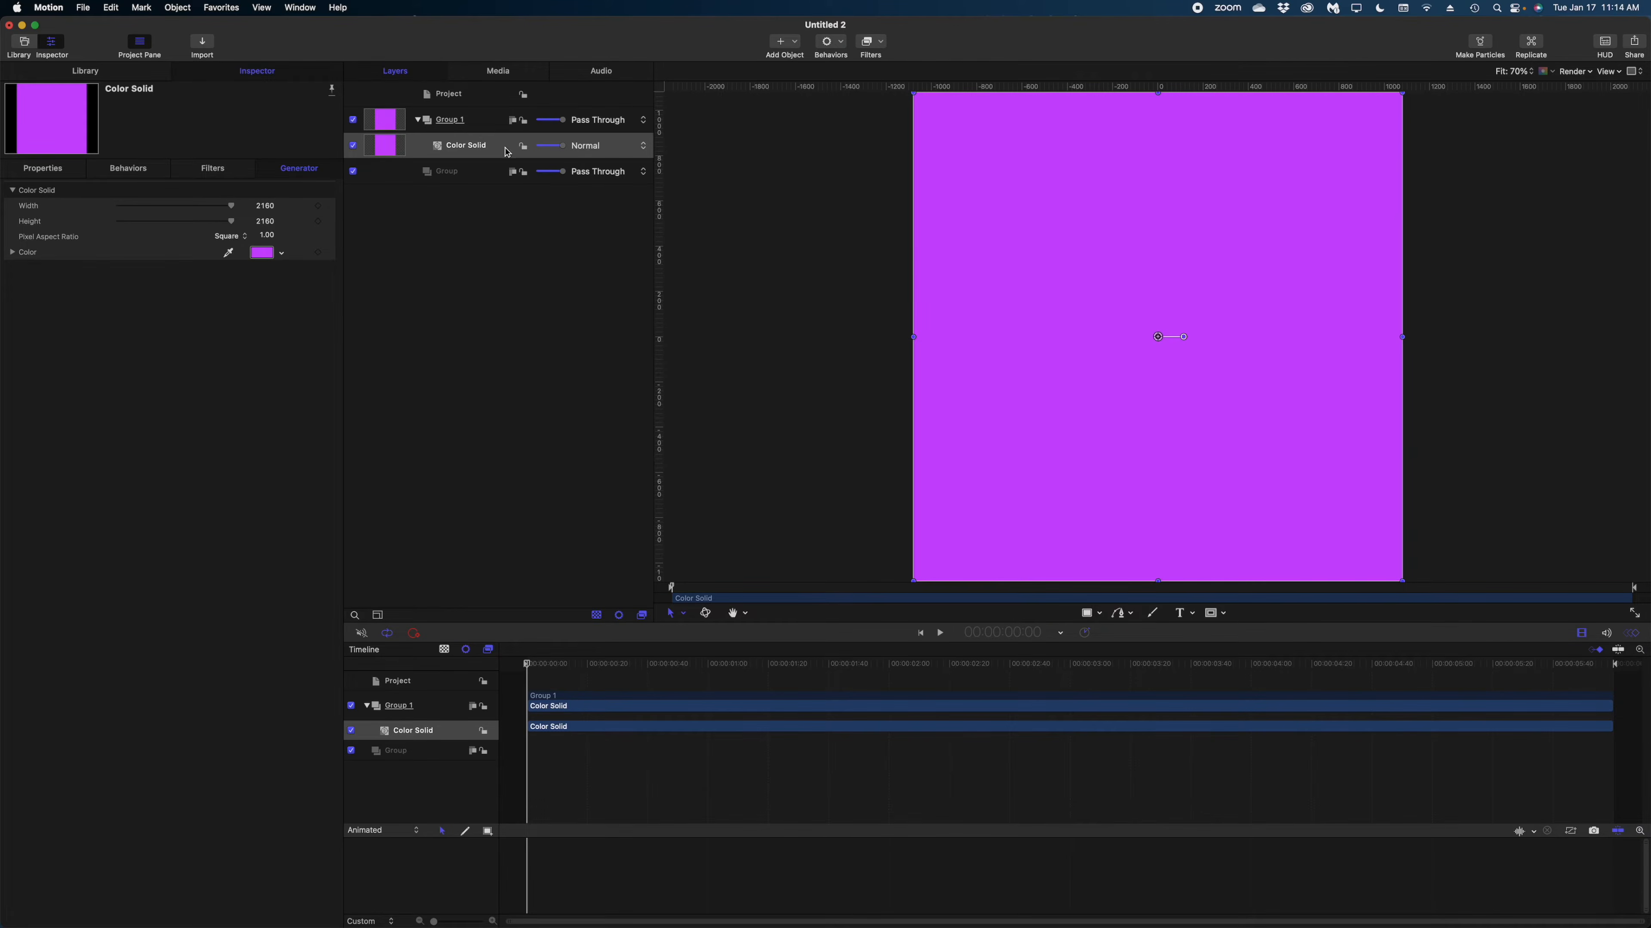
Add a Soft Gradient generator above the Color Solid in Group 1.
left_click(99, 73)
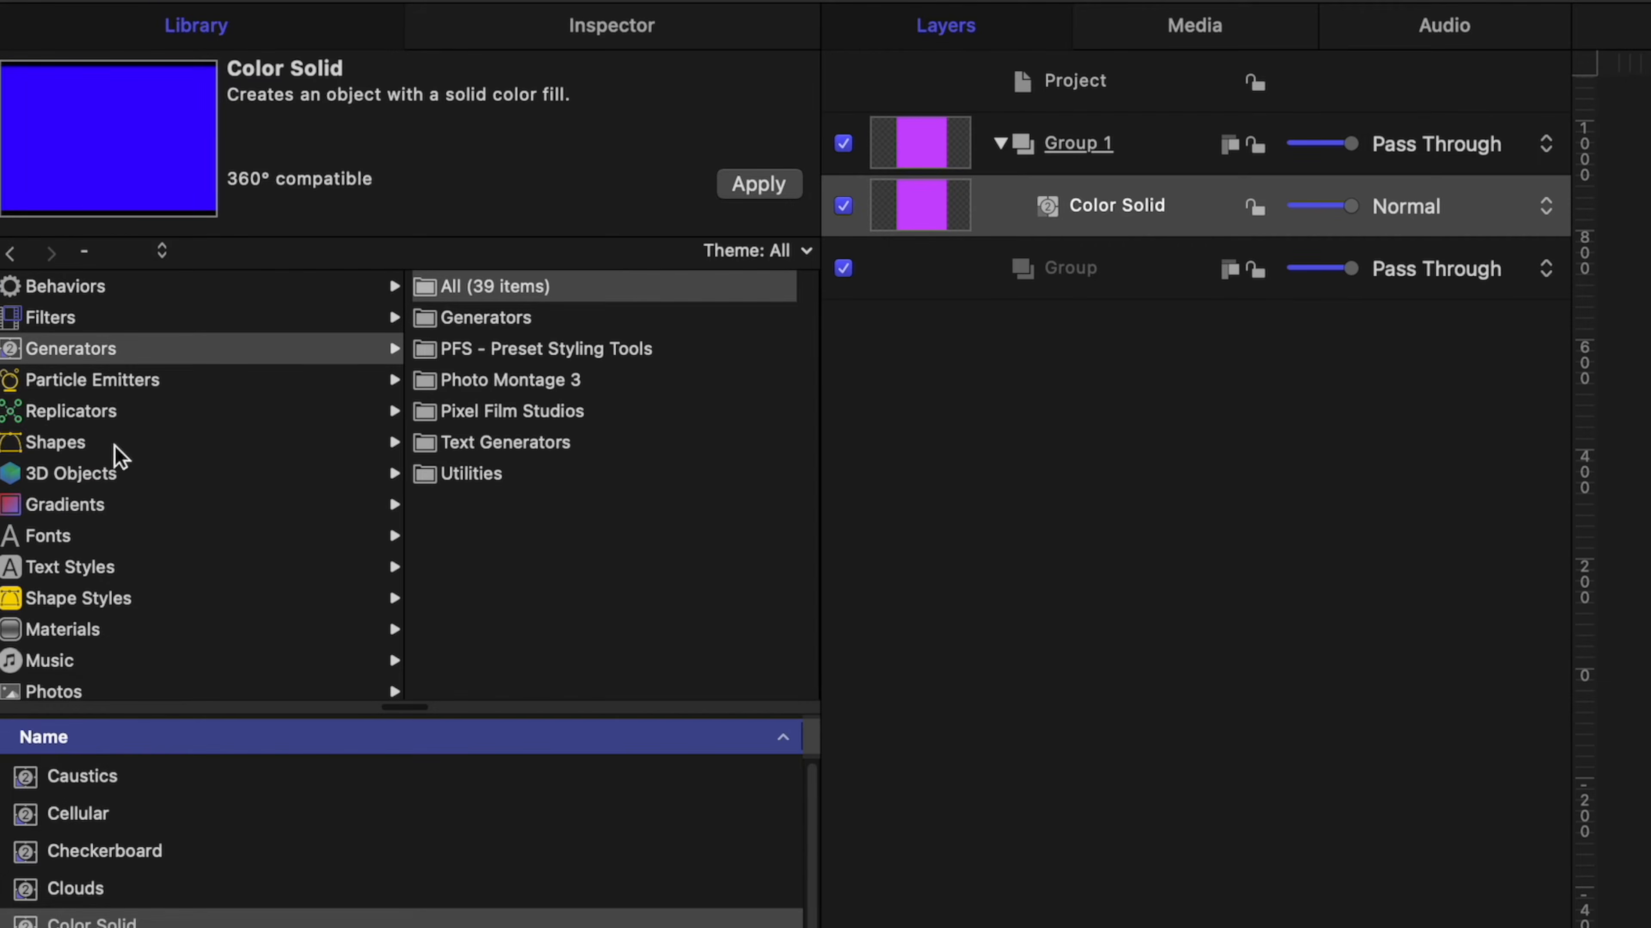
scroll(401, 841, "down", 4)
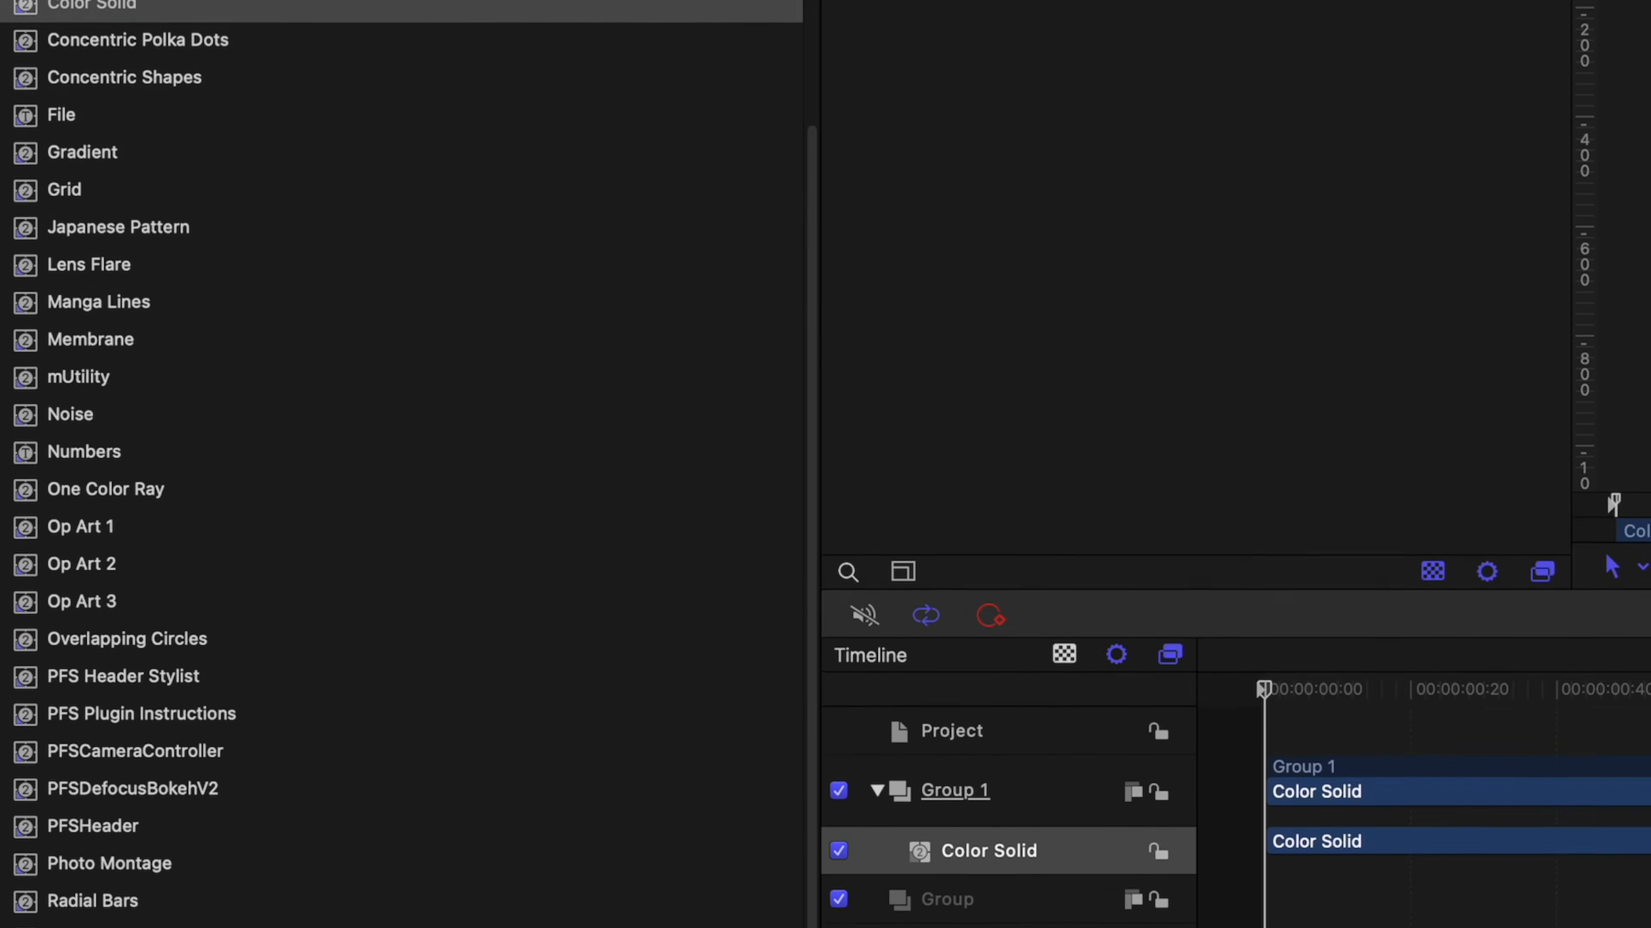
left_click(49, 813)
left_click_drag(47, 811, 1125, 236)
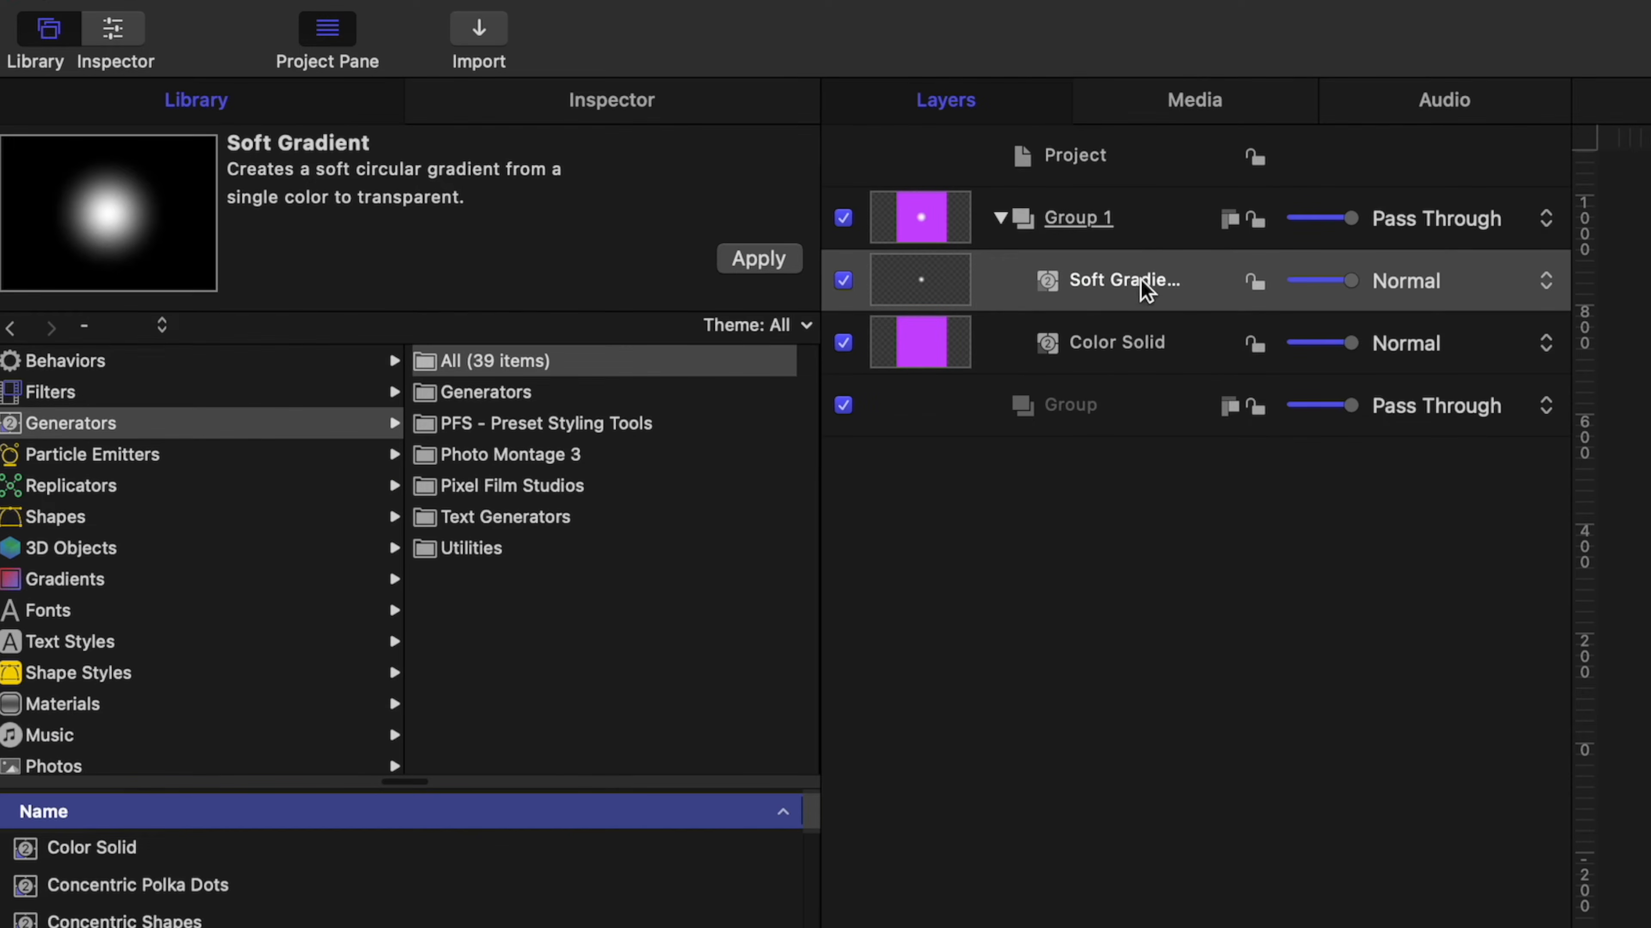
Set the Soft Gradient's radius to 1000.
left_click(1095, 288)
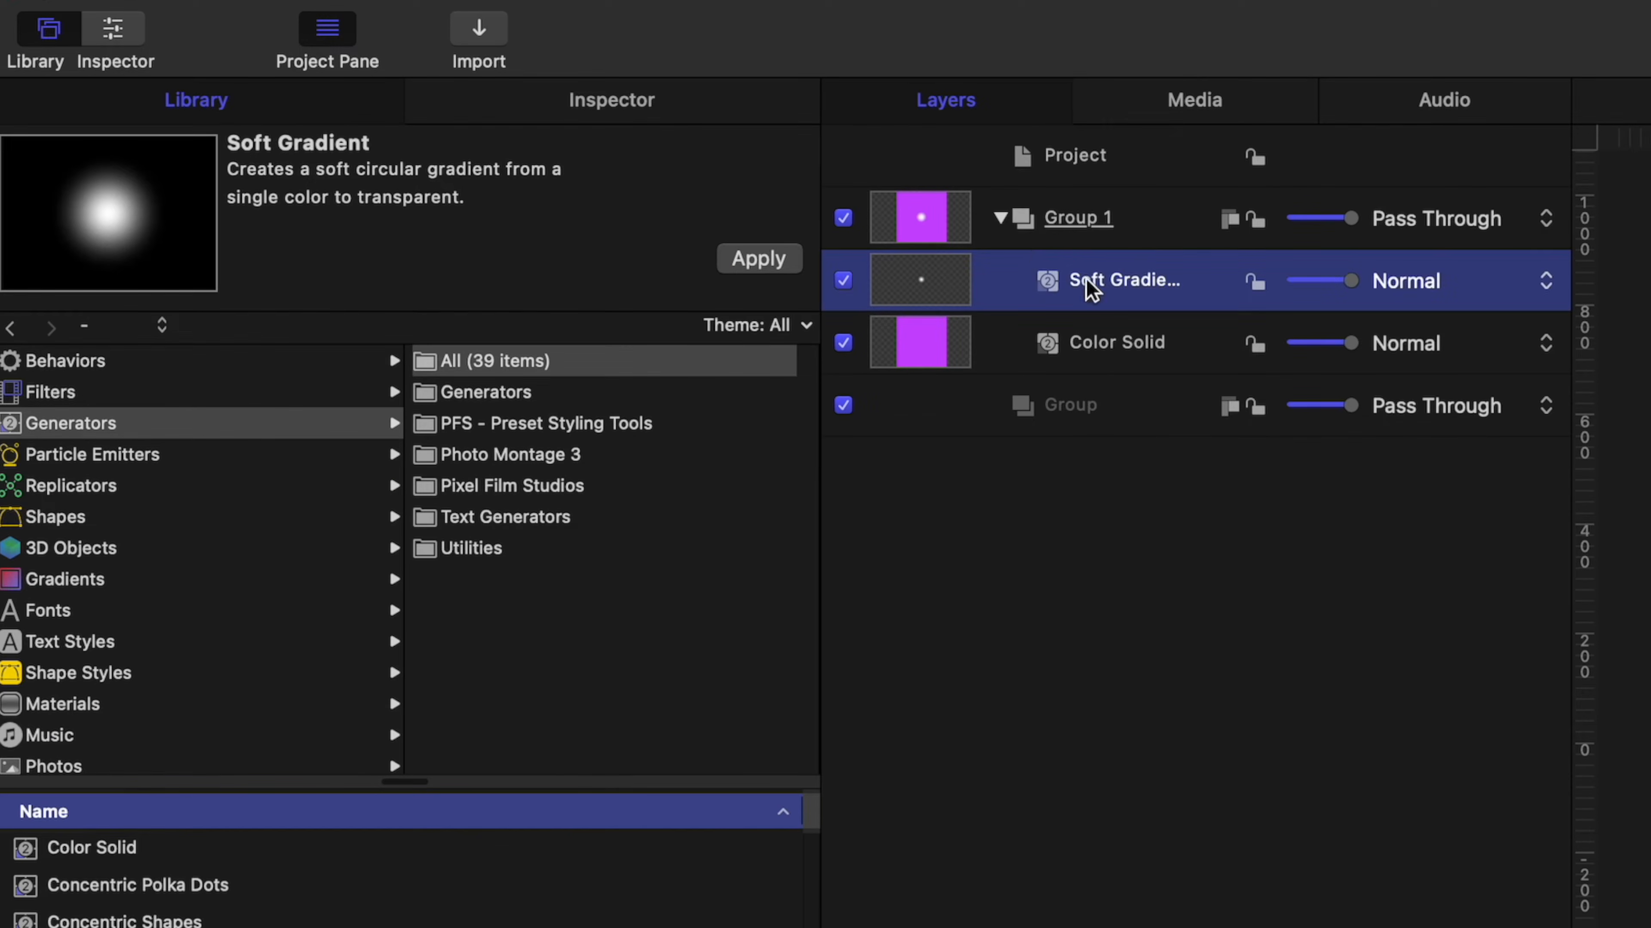
left_click(676, 116)
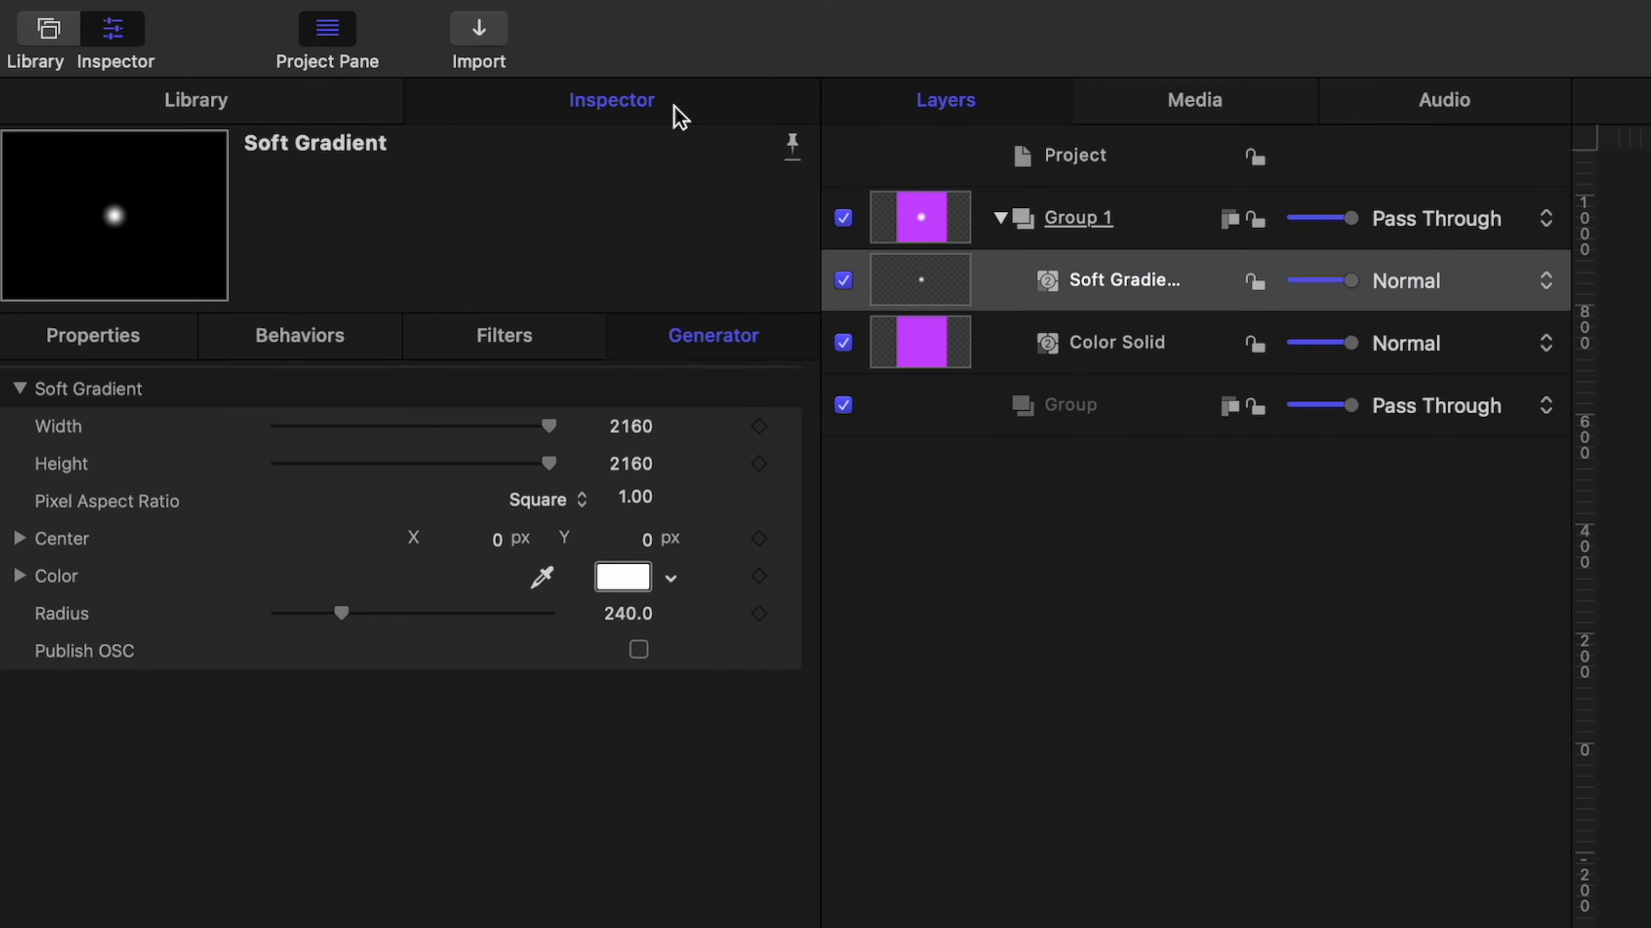
left_click_drag(340, 613, 661, 605)
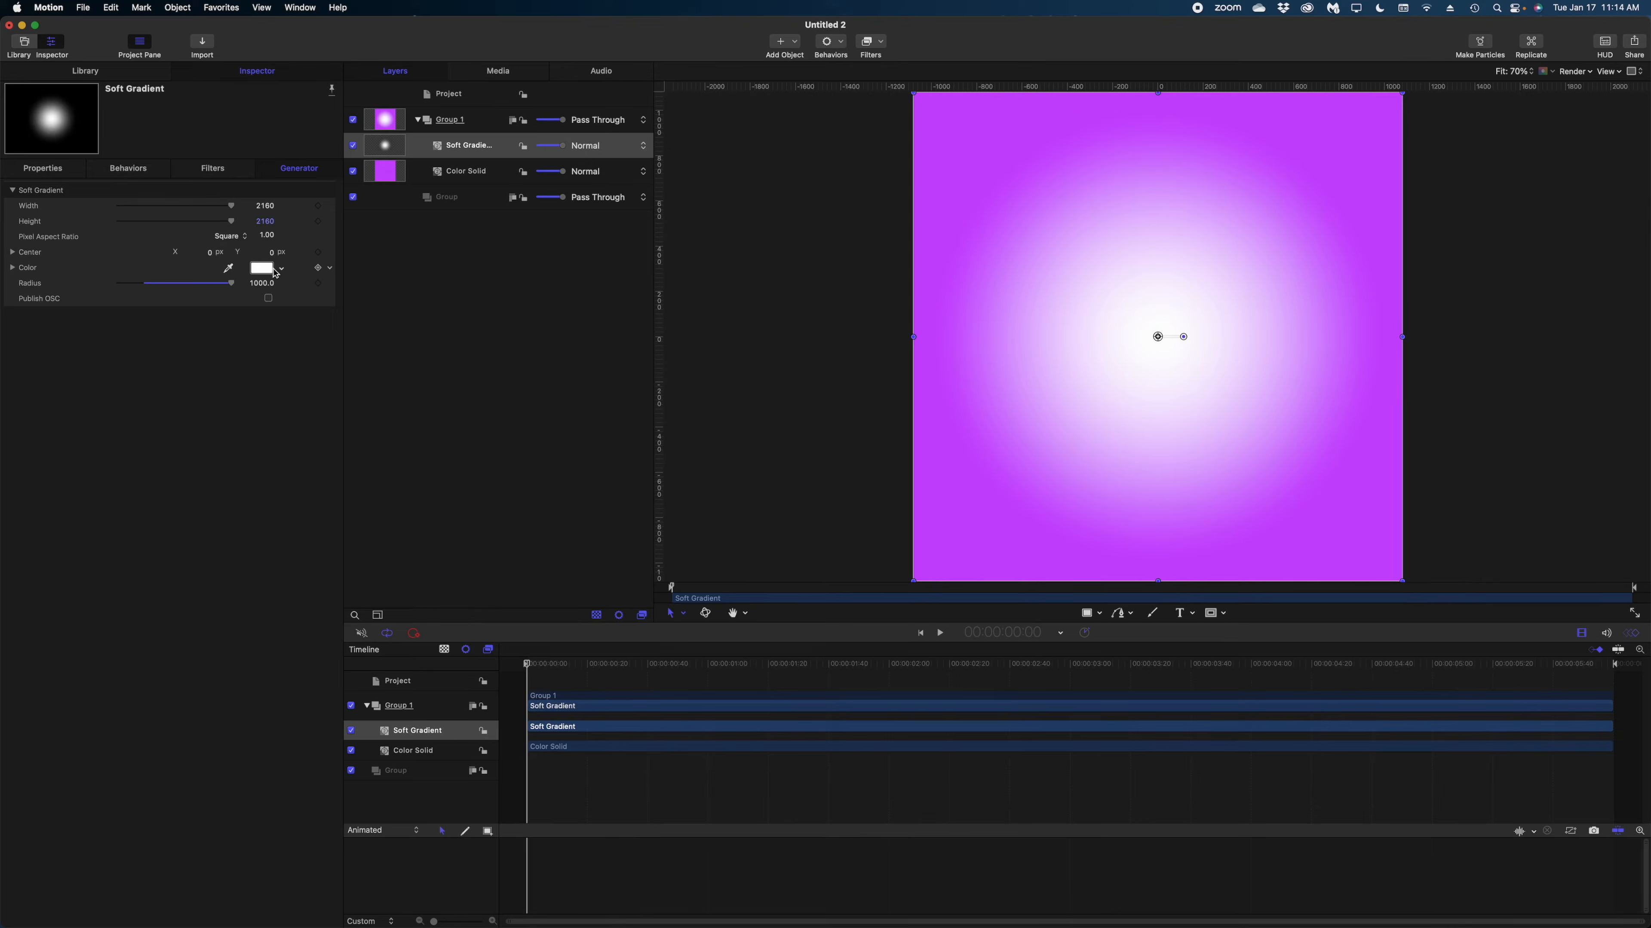
Sample the purple background for the Soft Gradient's colour and lighten it to pale pink.
left_click(263, 269)
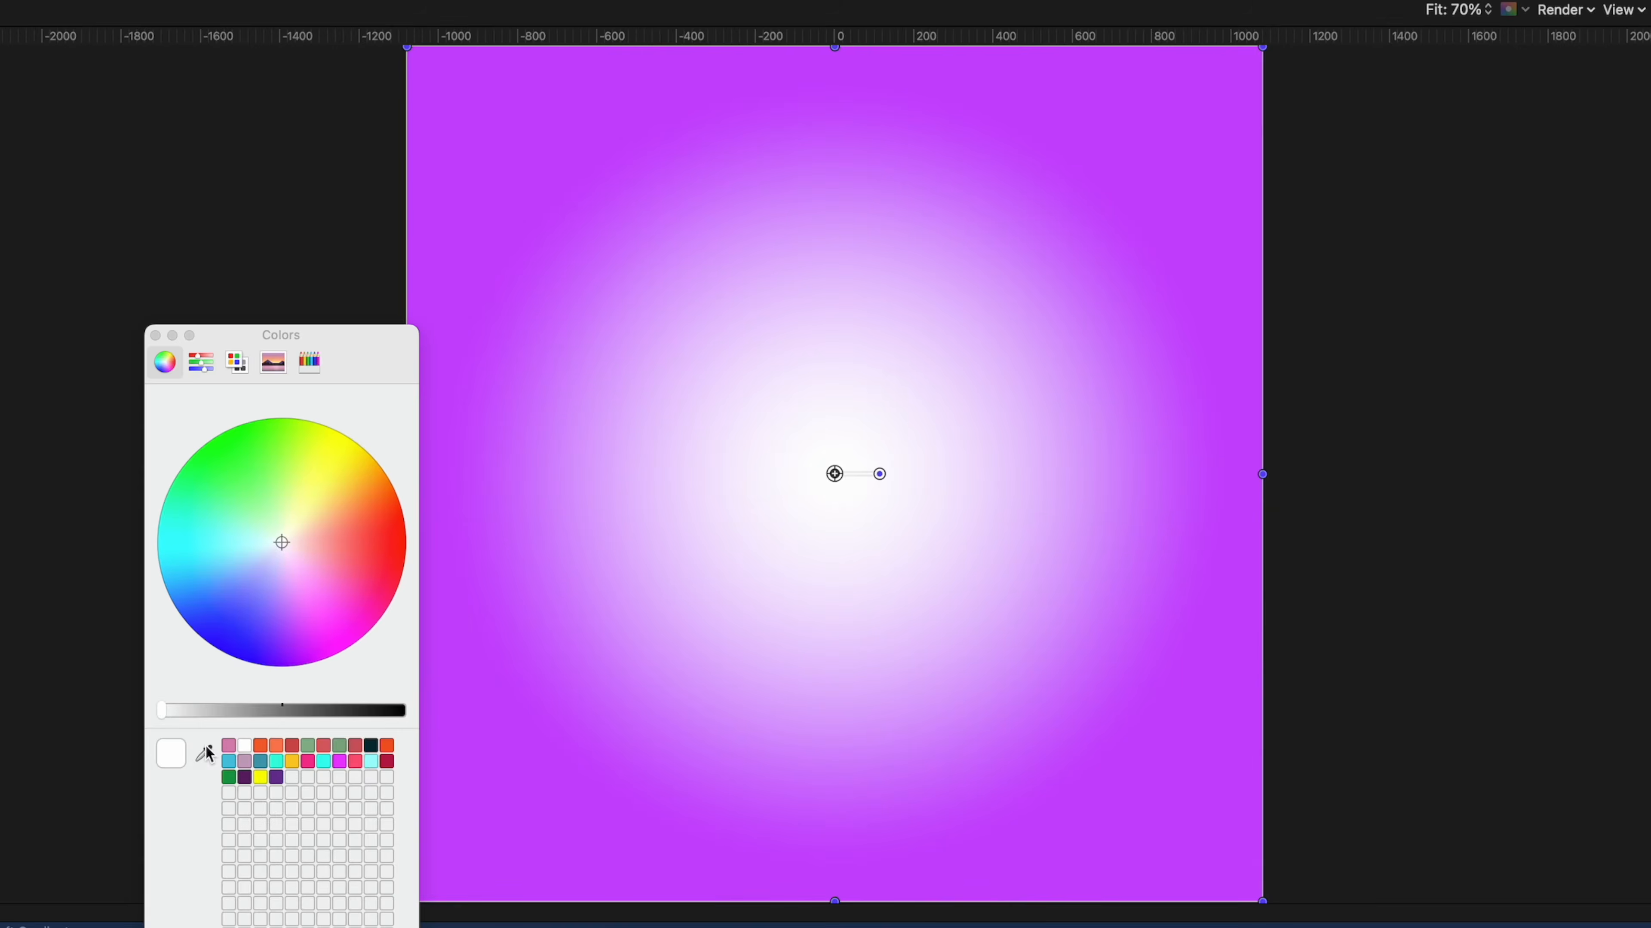
left_click(204, 753)
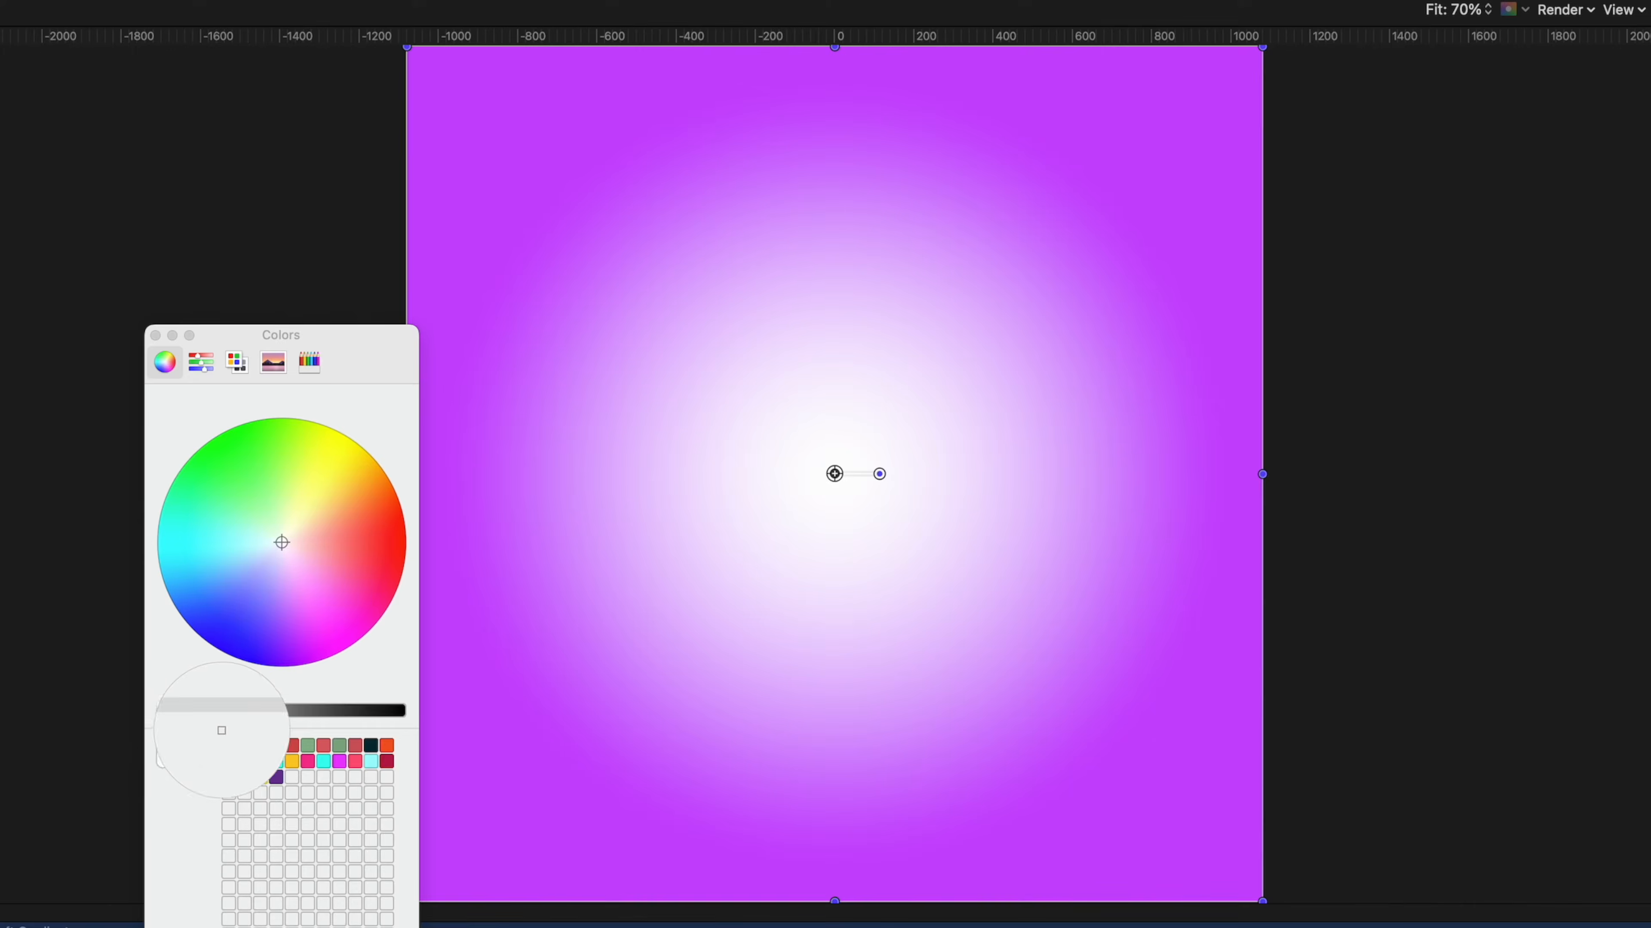
left_click(551, 790)
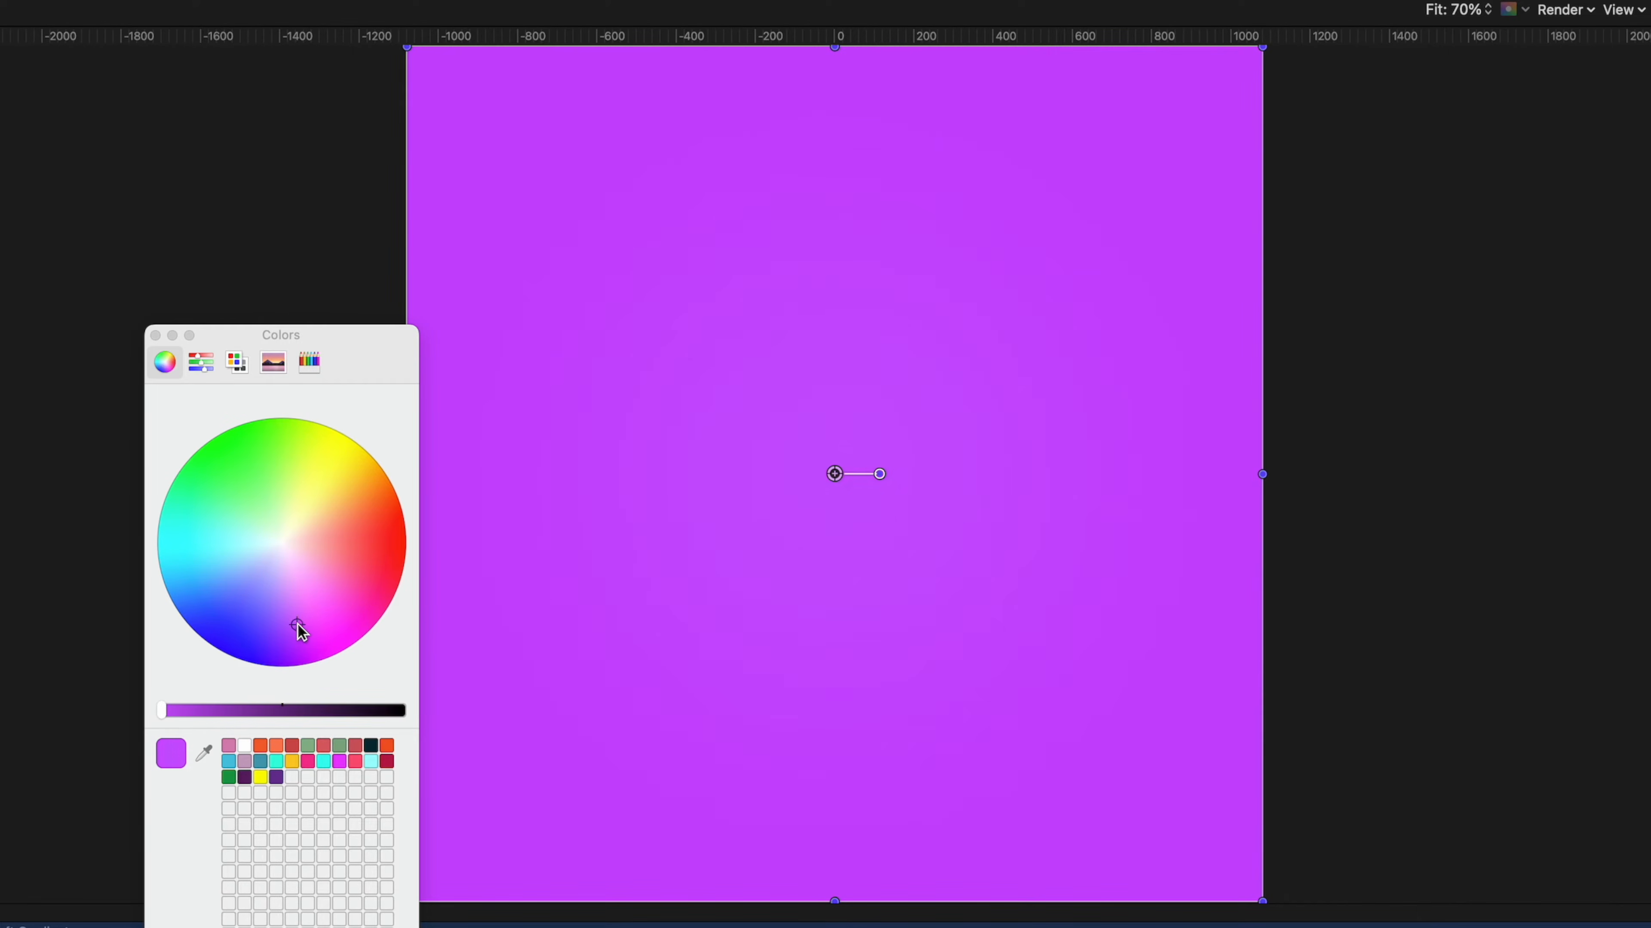
left_click_drag(300, 613, 296, 577)
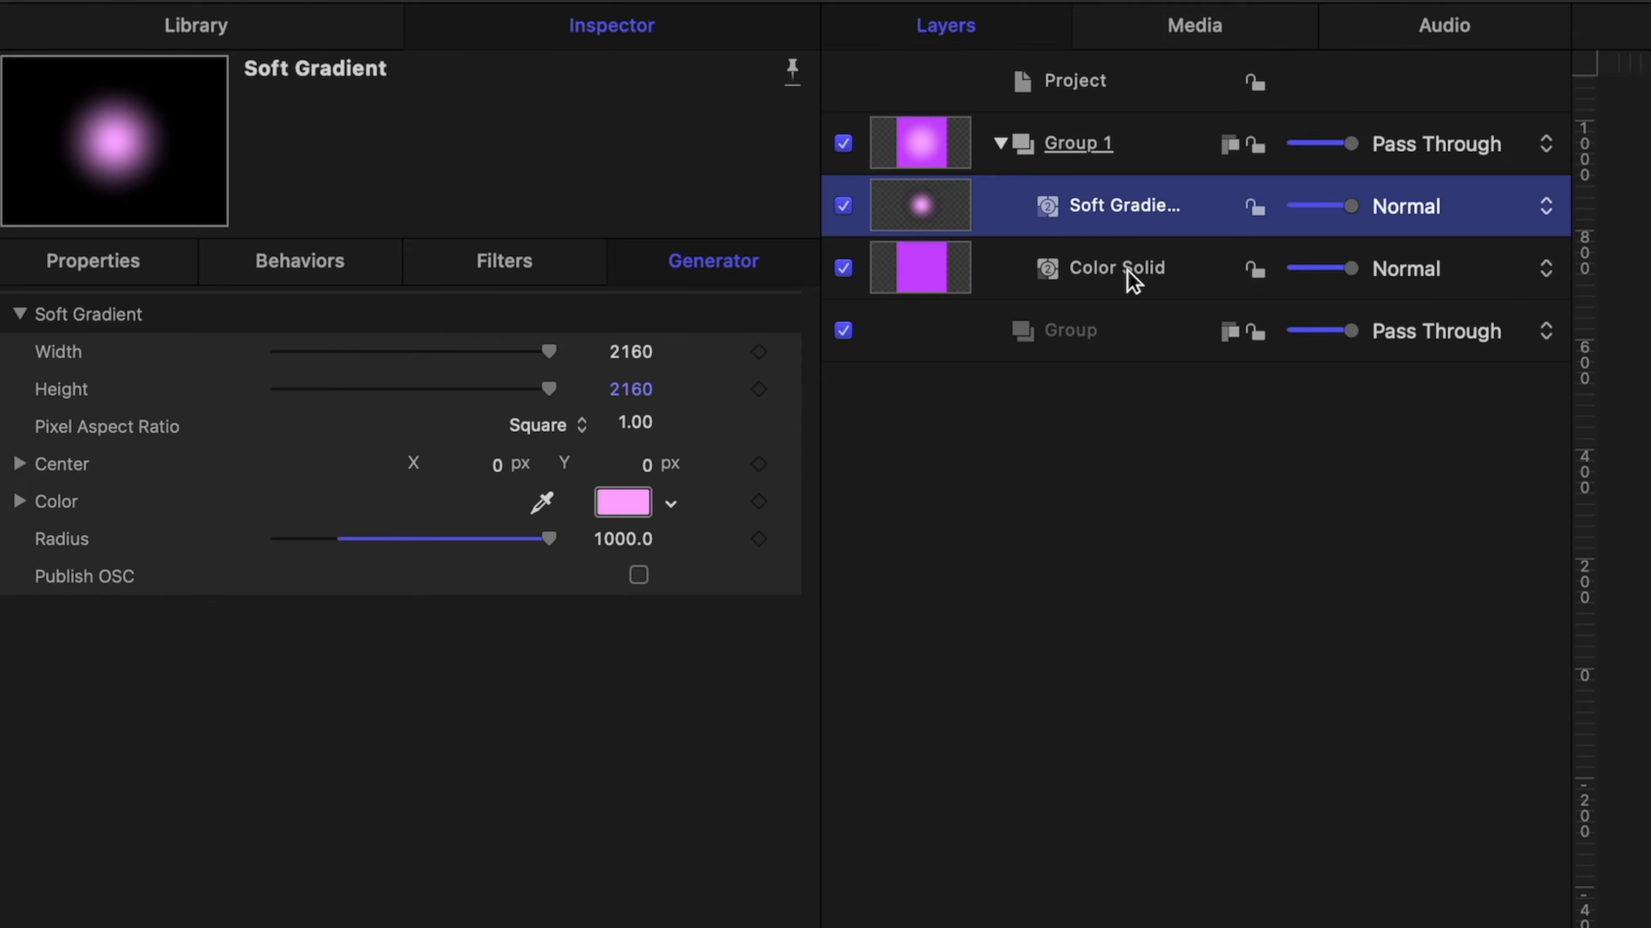
Group the Soft Gradient and Color Solid together and scale that group to 180%.
left_click(1133, 276, "shift")
right_click(1132, 228)
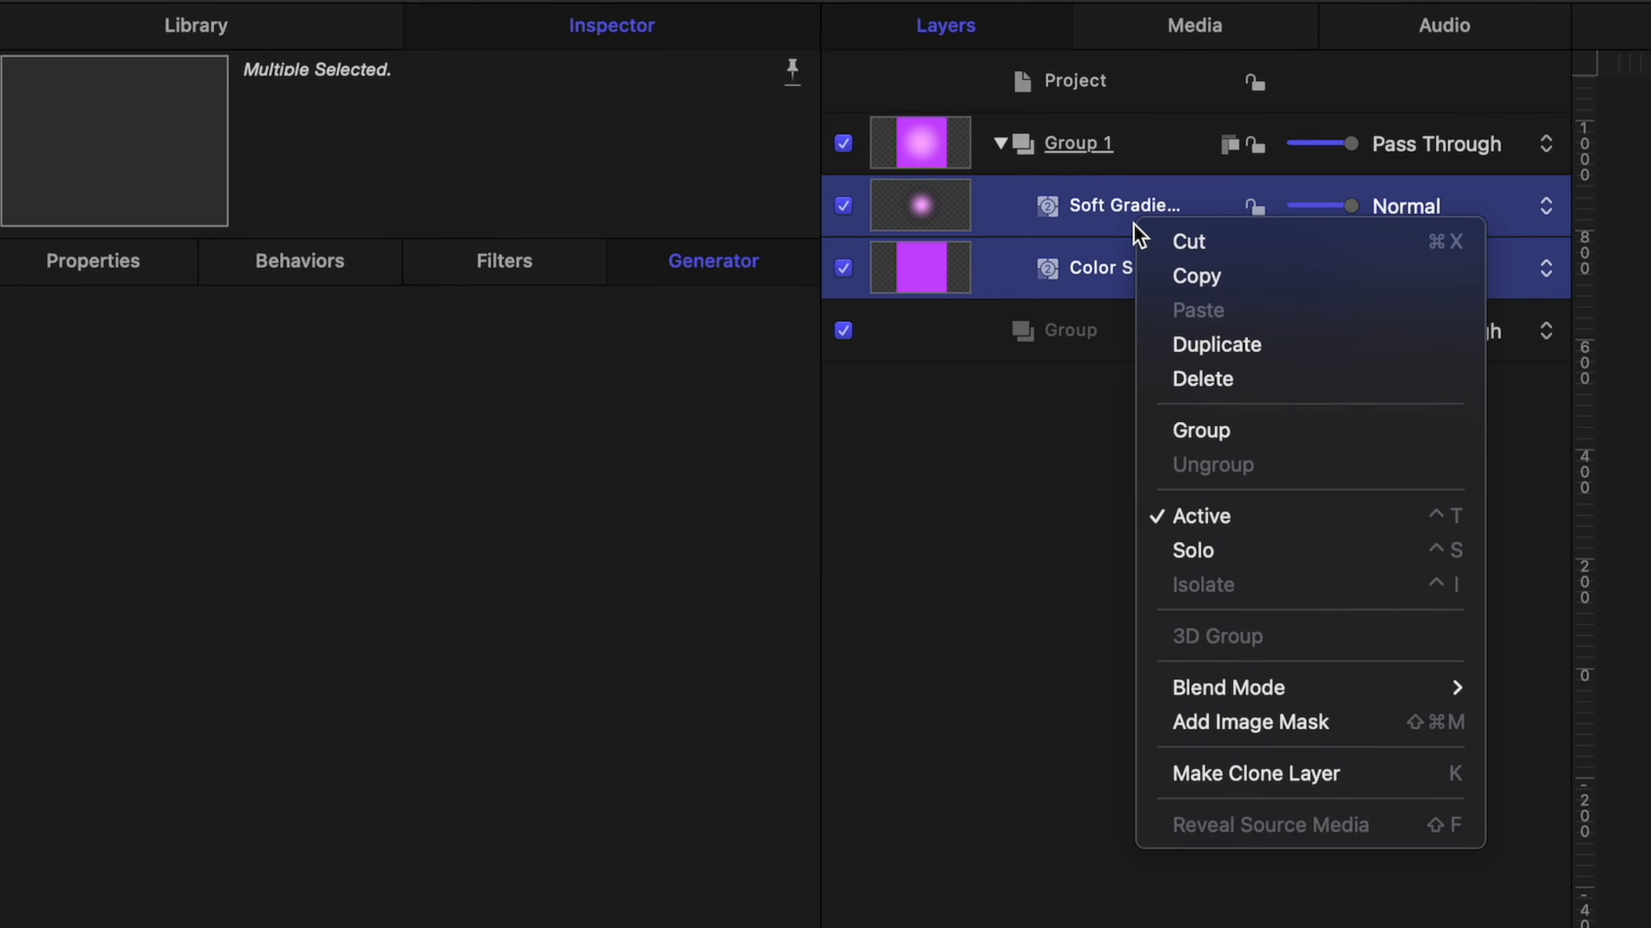
left_click(1201, 430)
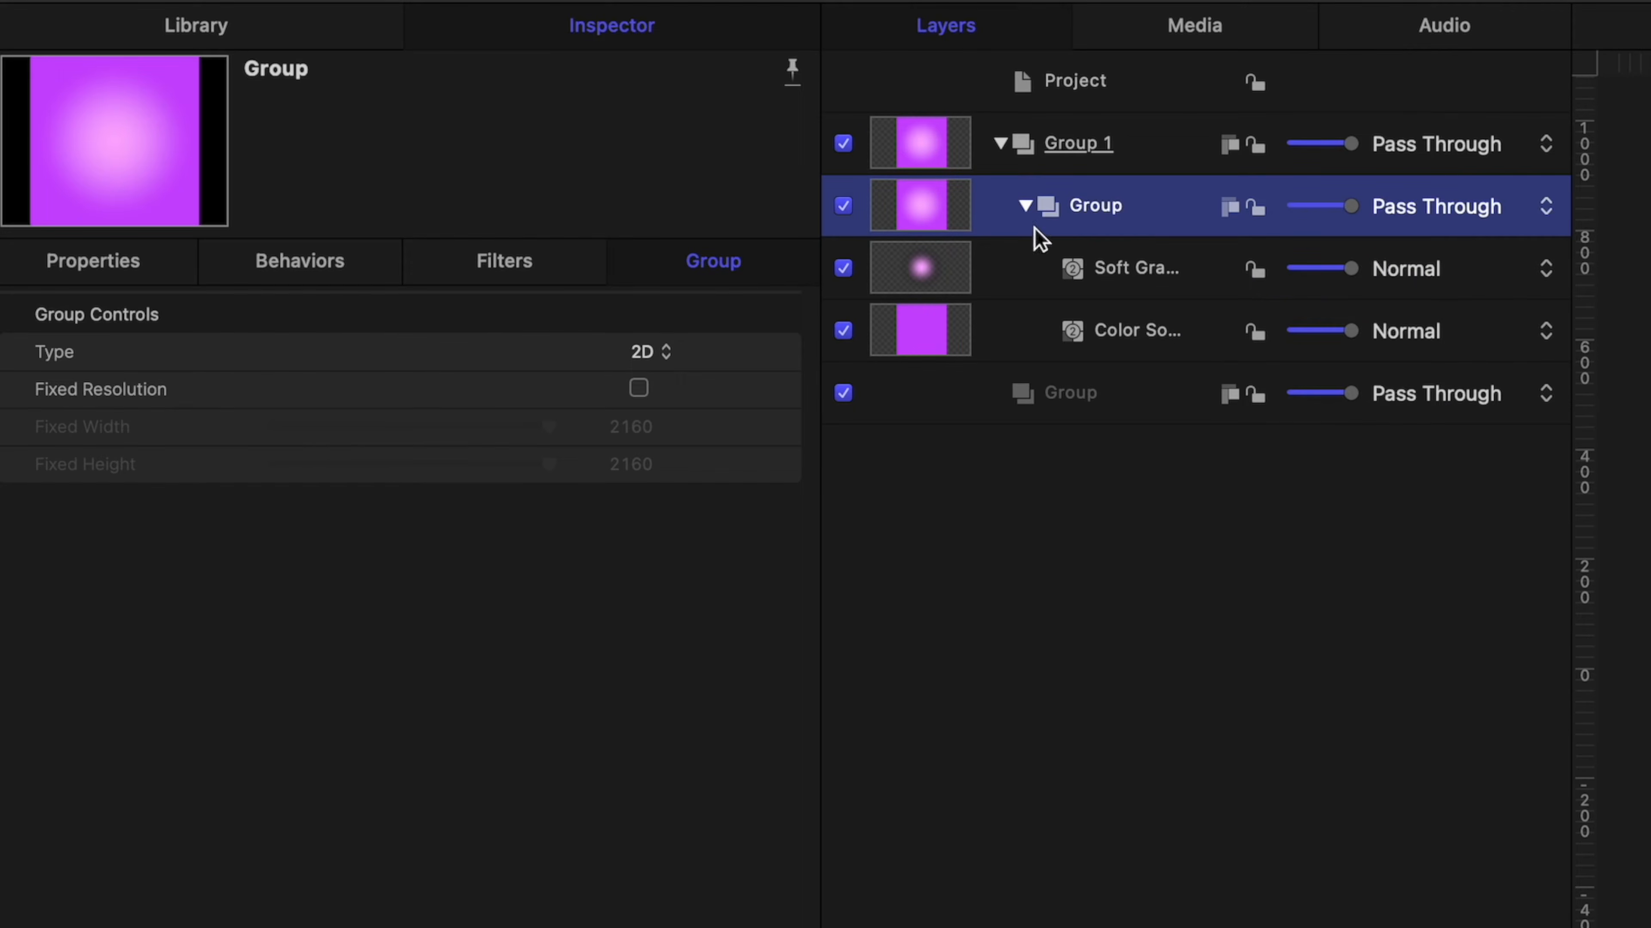
left_click(130, 267)
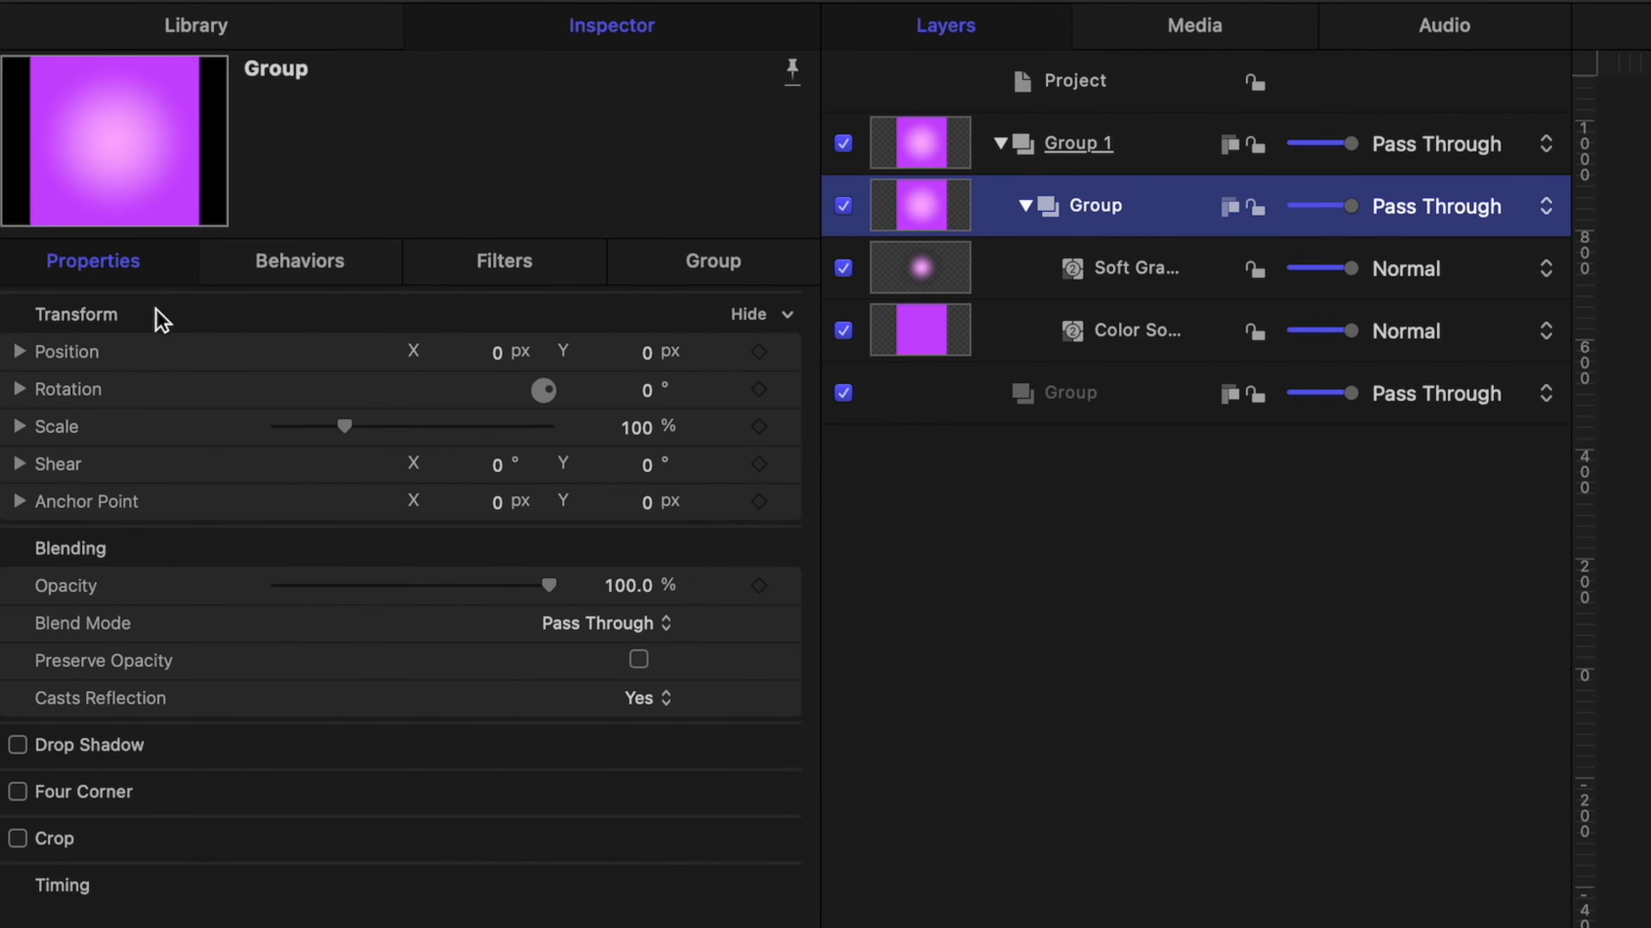
left_click_drag(343, 427, 408, 430)
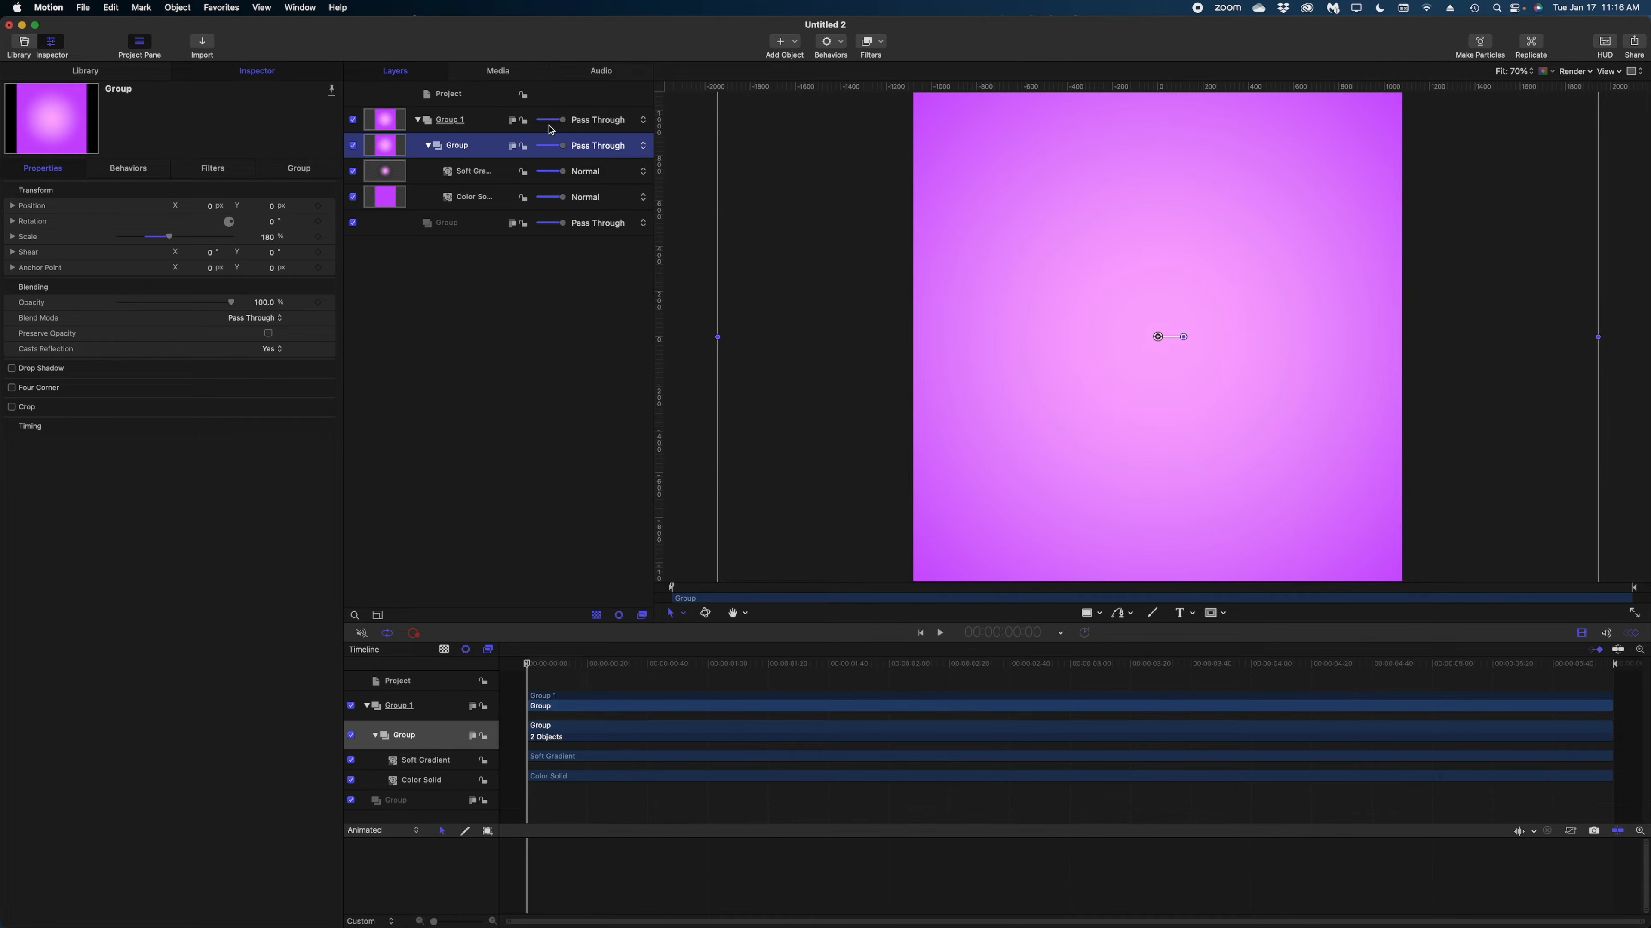
Add a camera to the project and switch the existing 2D groups to 3D.
left_click(791, 44)
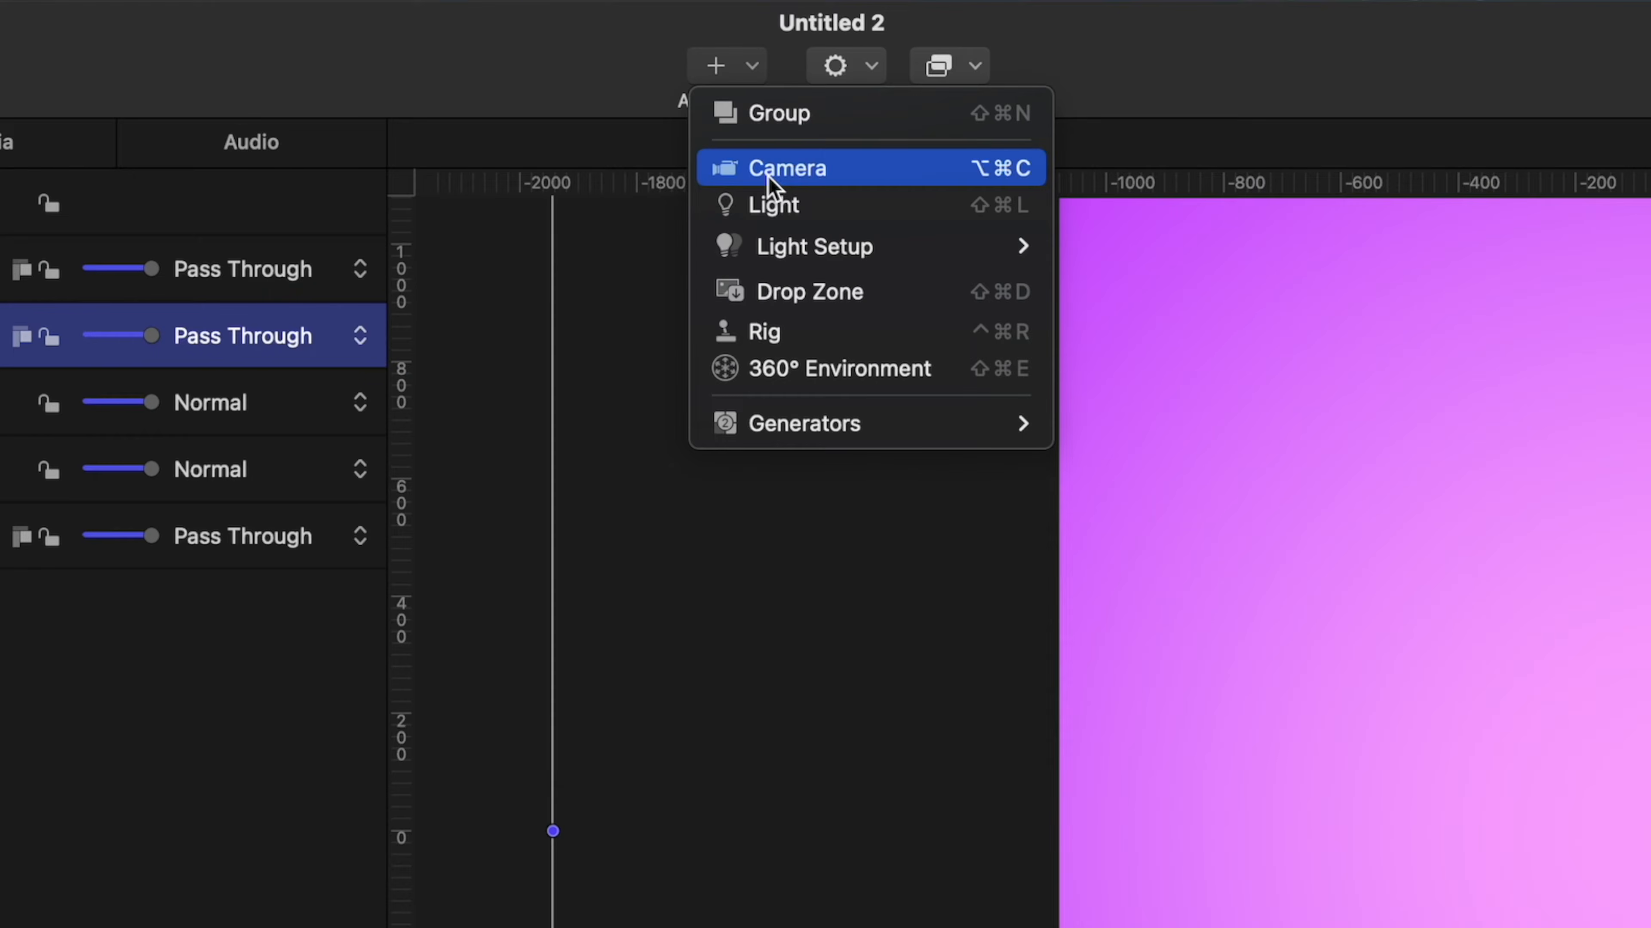
left_click(769, 184)
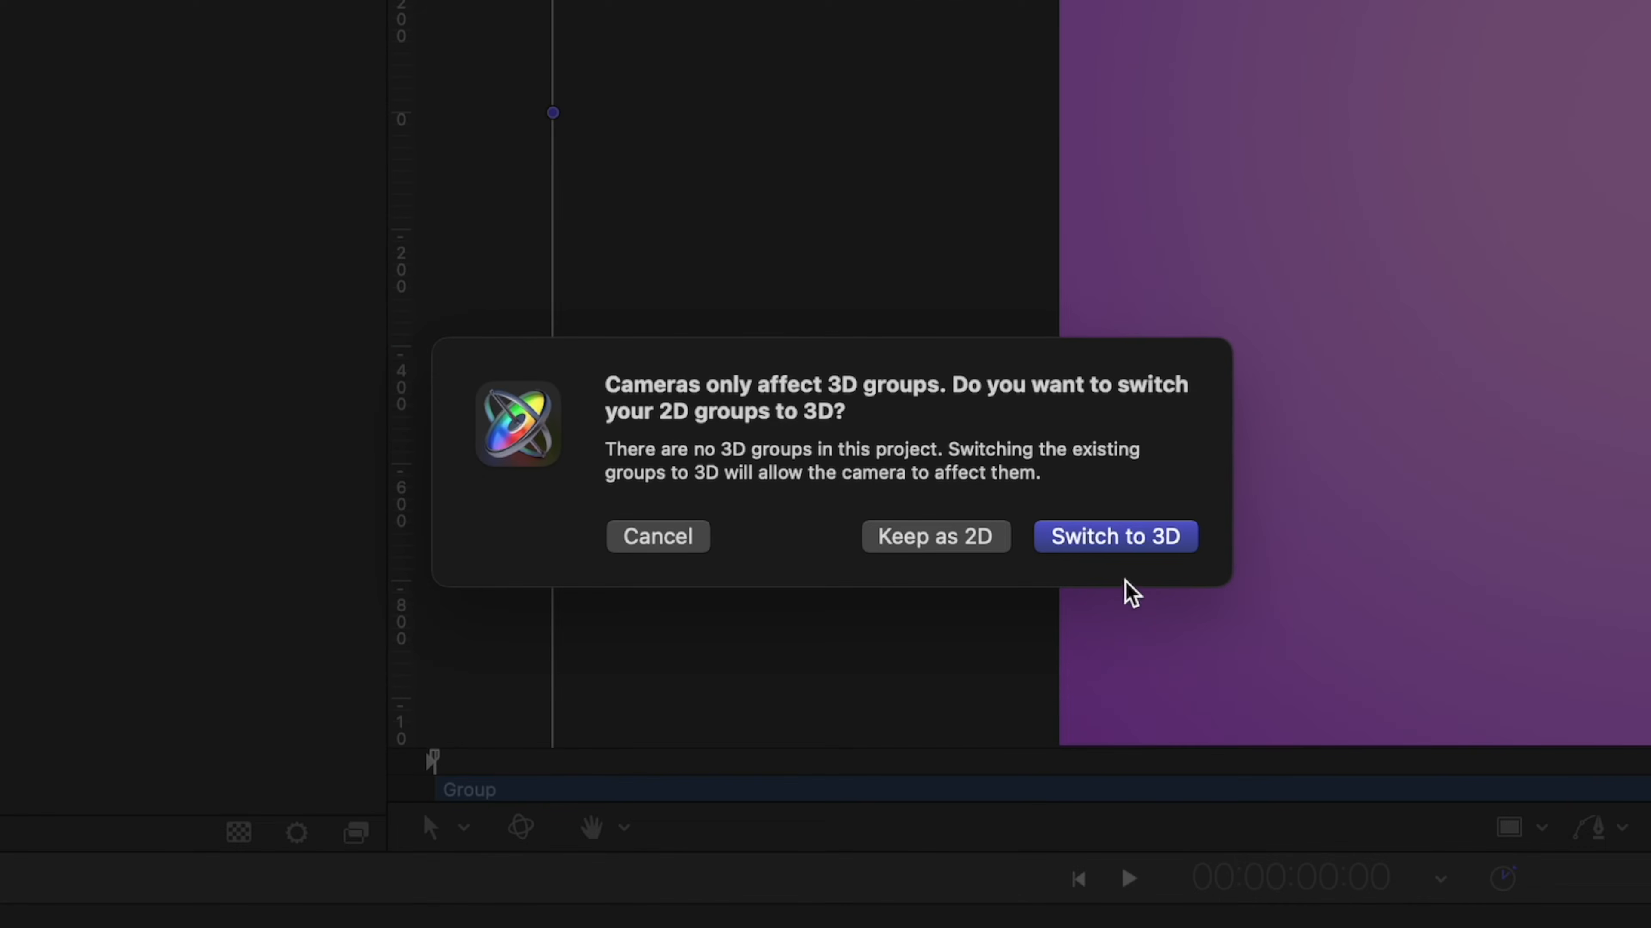
left_click(1123, 544)
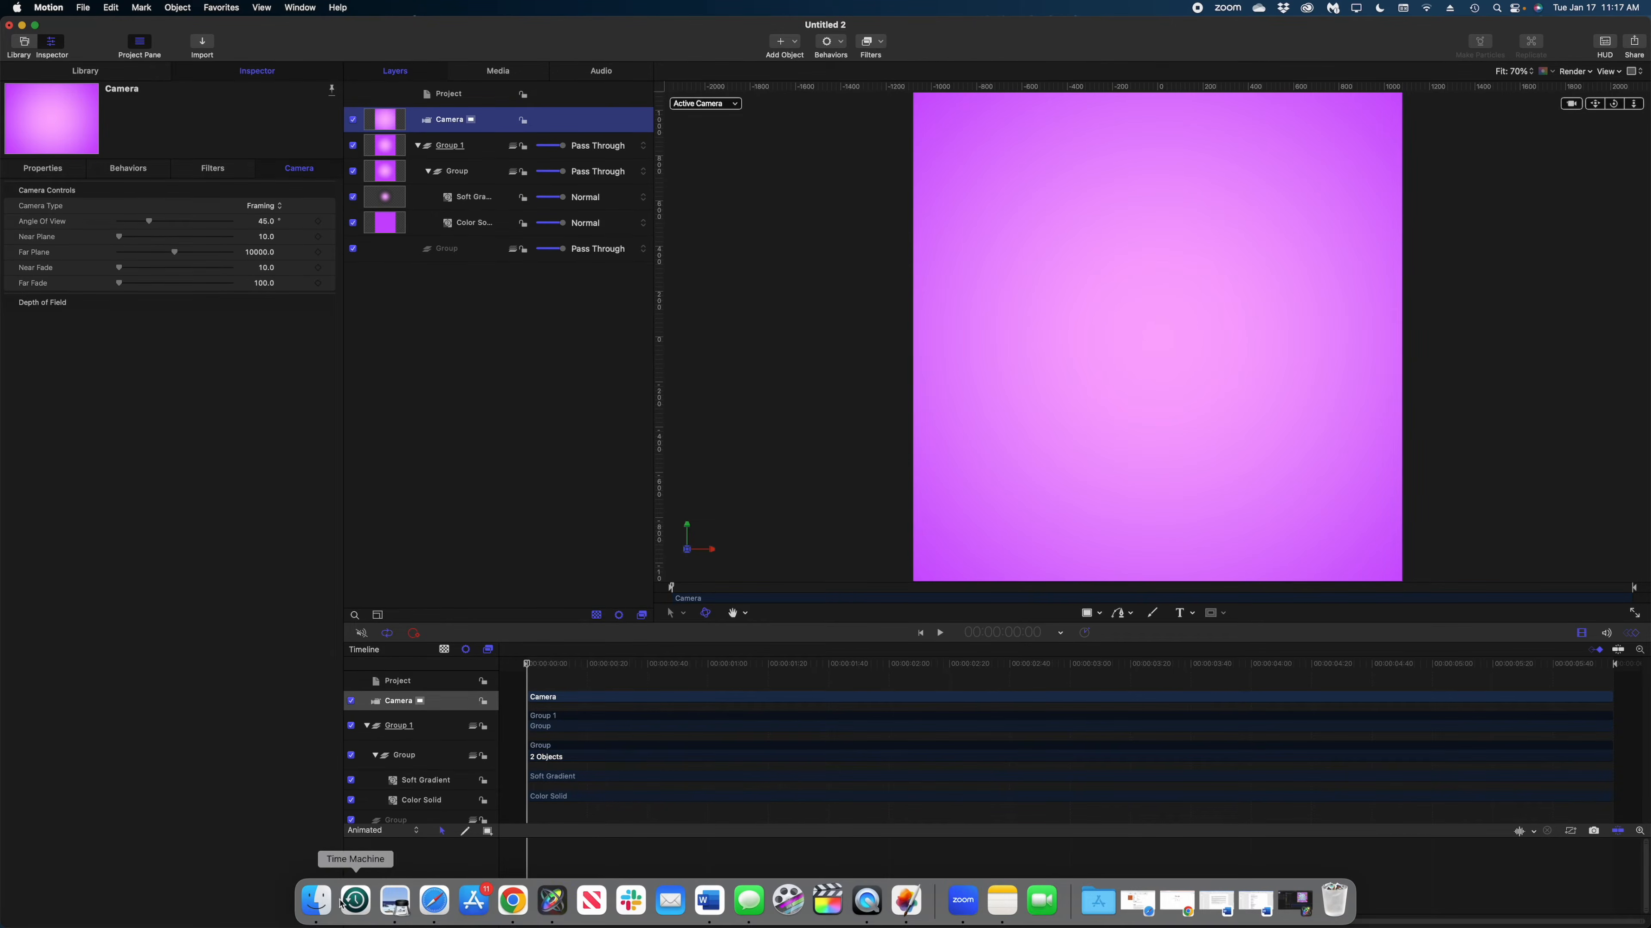
Import gummy-bears-cutout.psd from Finder with all its layers, placing it between the Camera and Group 1.
left_click(345, 901)
left_click_drag(676, 422, 528, 174)
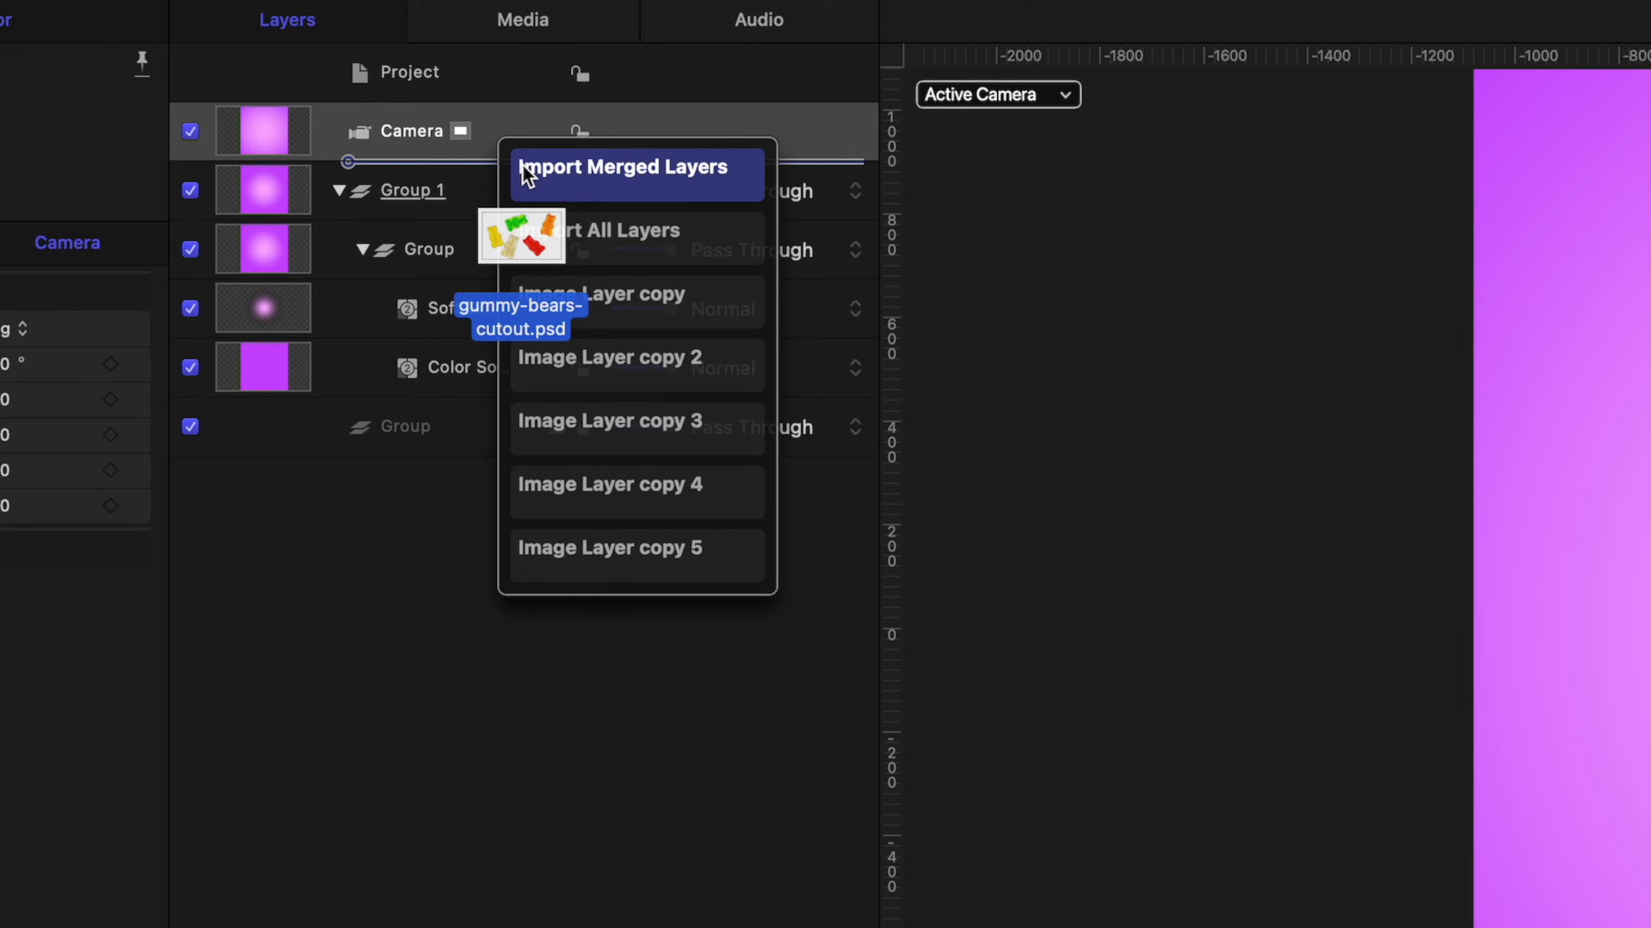
left_click_drag(527, 174, 594, 234)
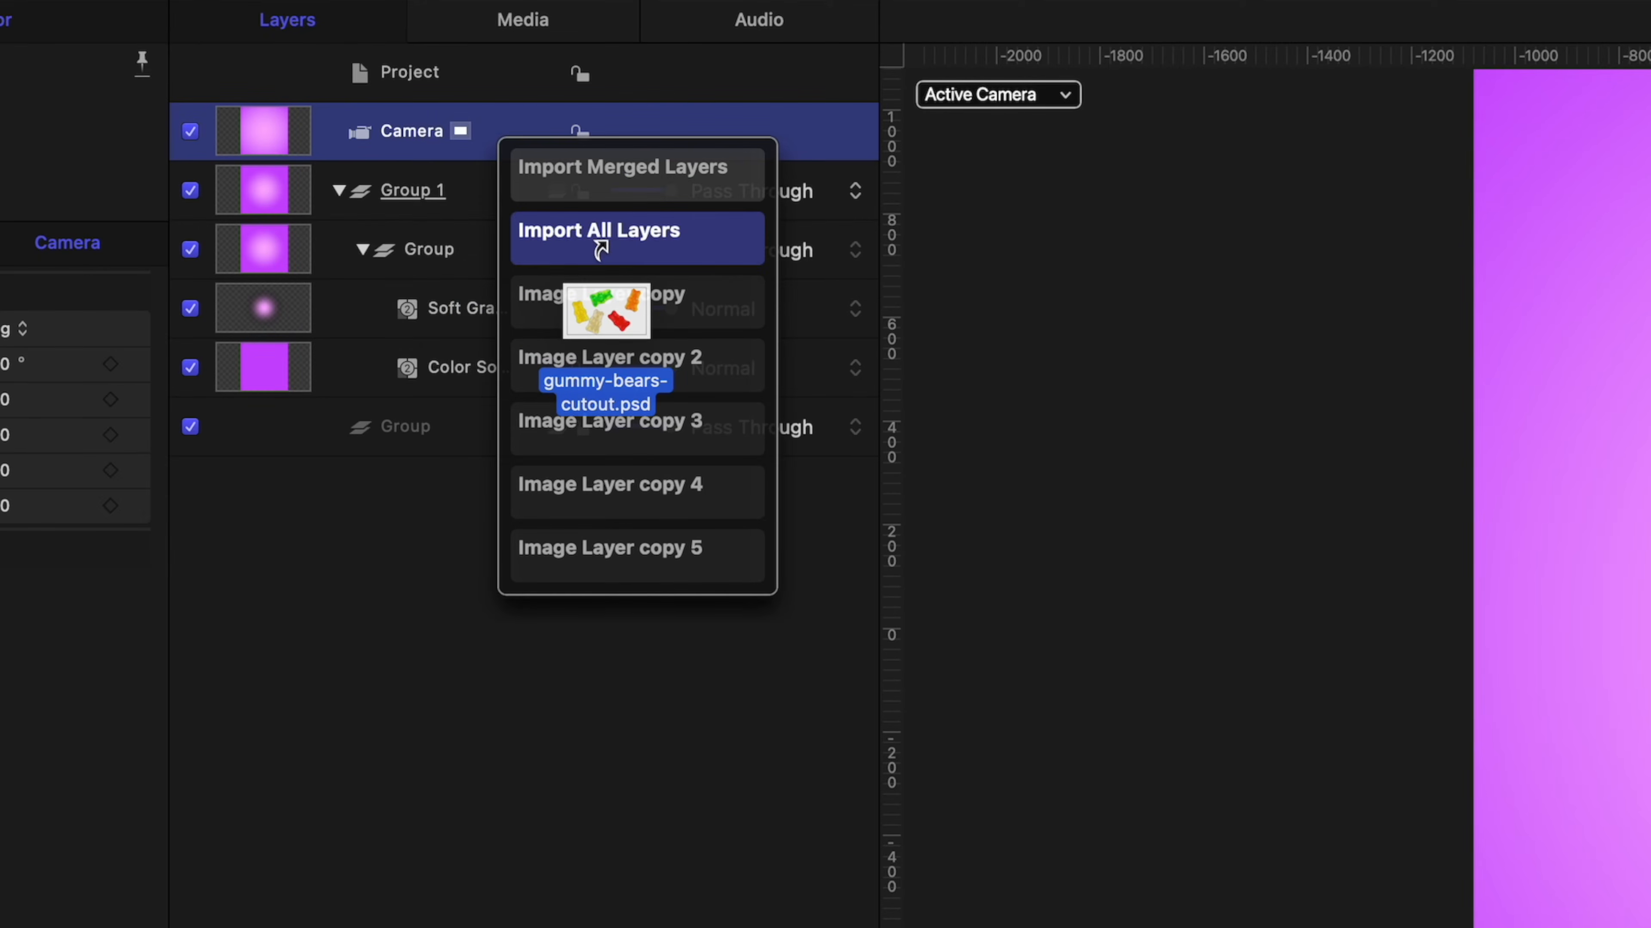
left_click_drag(599, 246, 599, 246)
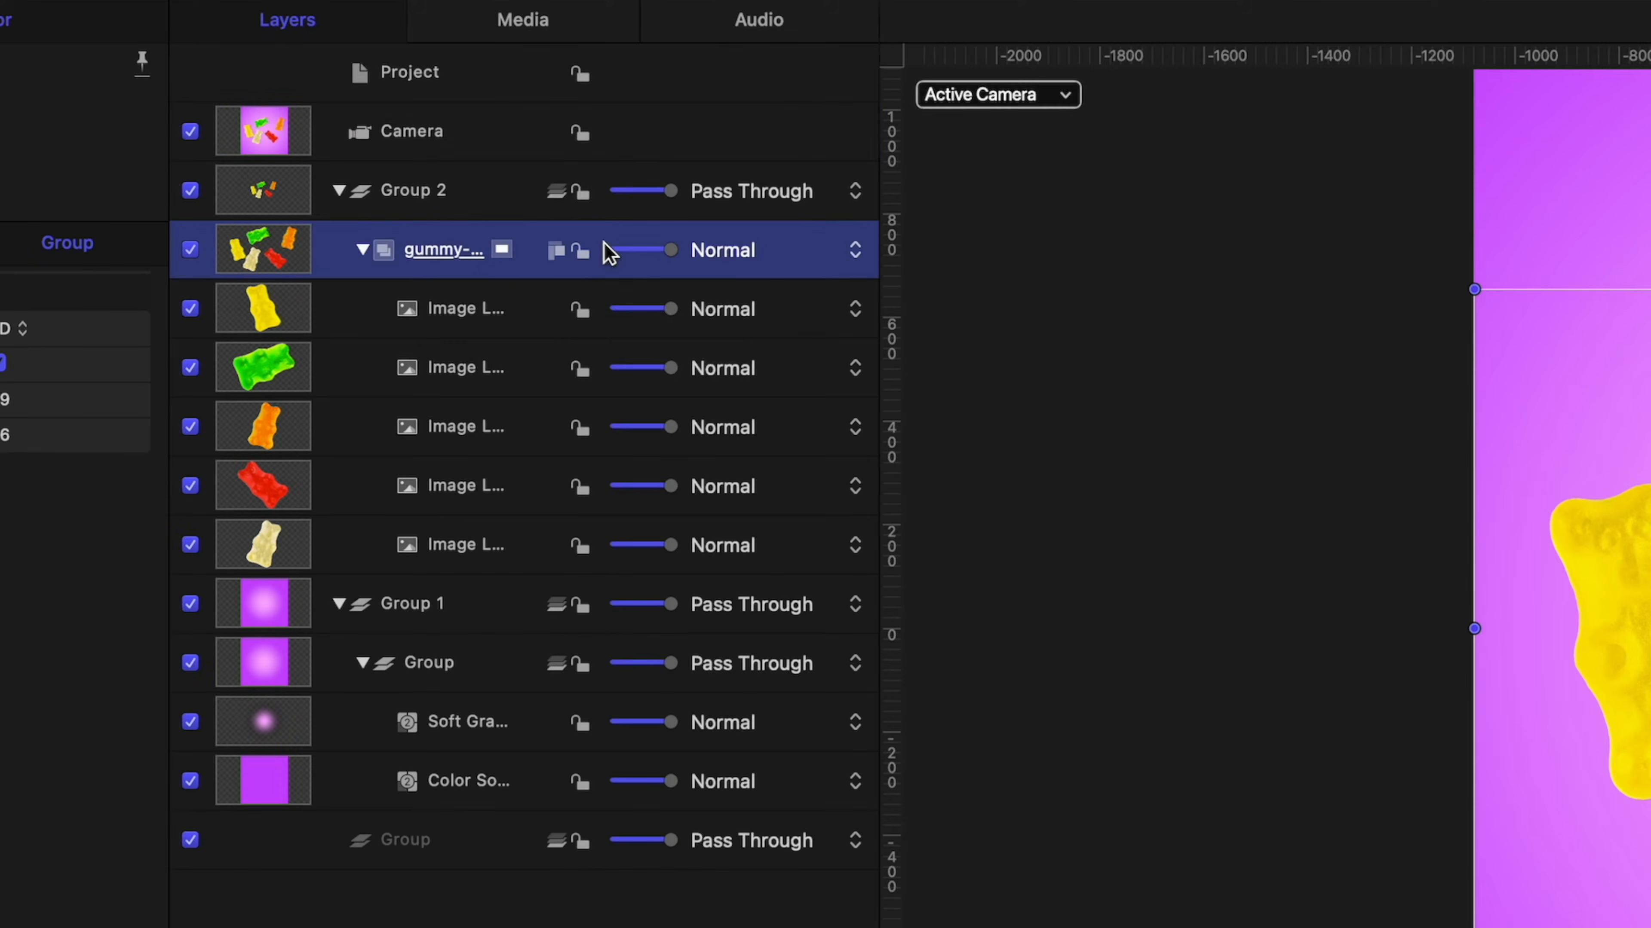
Examine the separate gummy bear image layers inside the imported gummy-bears-cutout group.
double_click(448, 253)
left_click(362, 251)
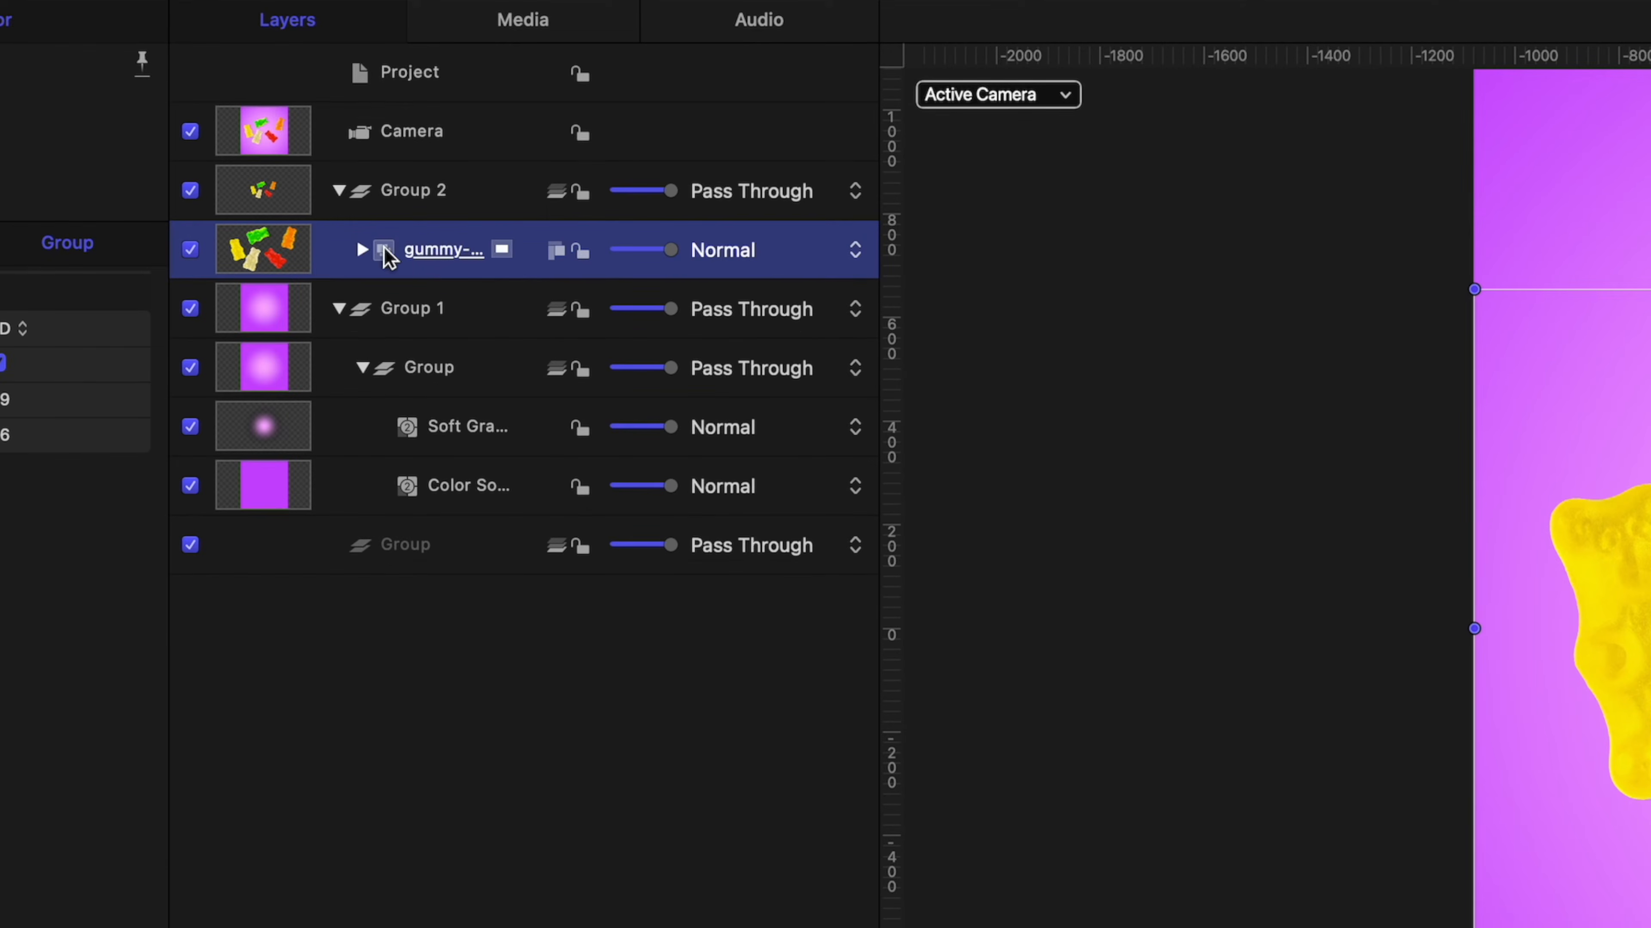
left_click(360, 252)
left_click(481, 541)
left_click(463, 498)
left_click(453, 422)
left_click(457, 363)
Replicate the yellow gummy bear layer, arranging the copies as a Line with 3D enabled.
left_click(458, 322)
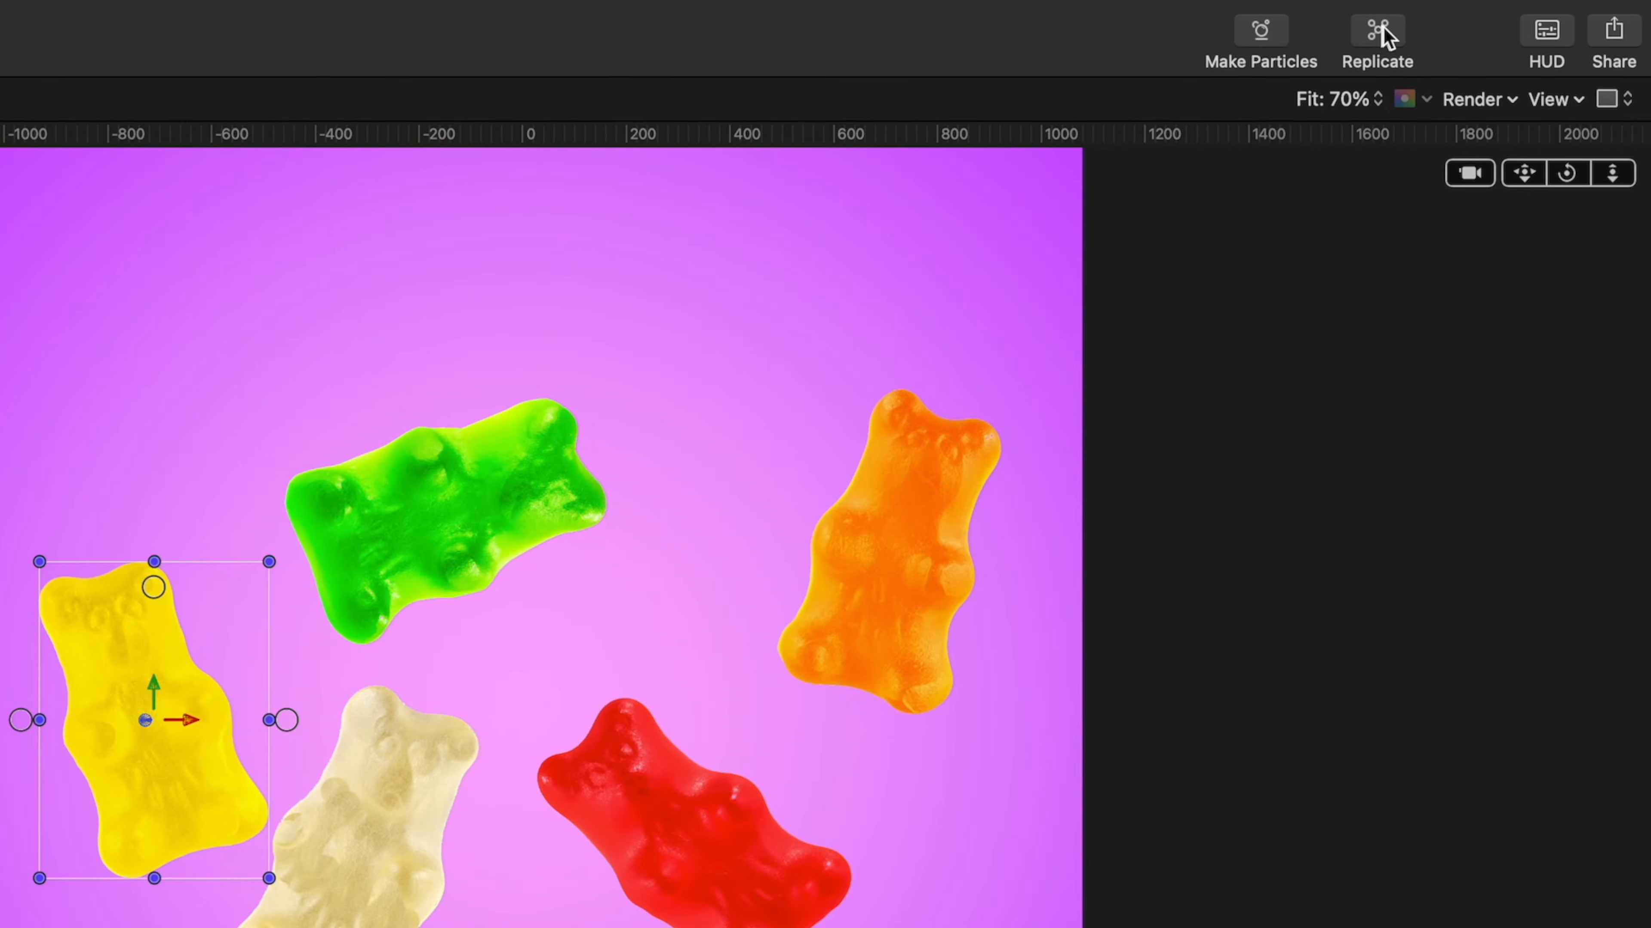
left_click(1378, 32)
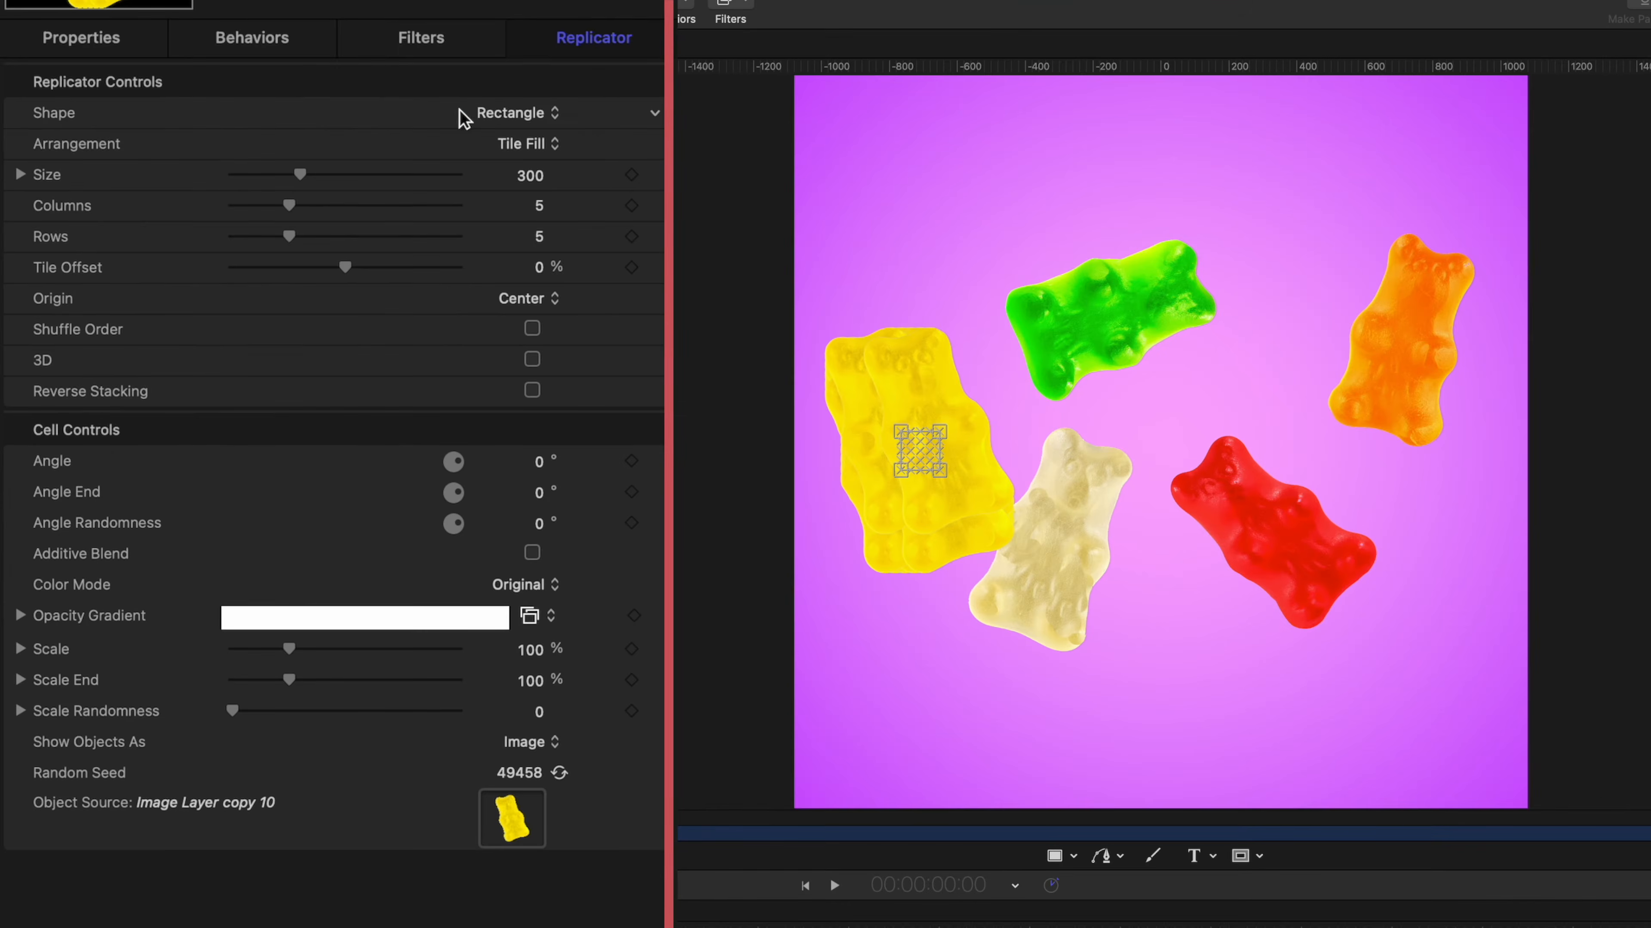
left_click(240, 206)
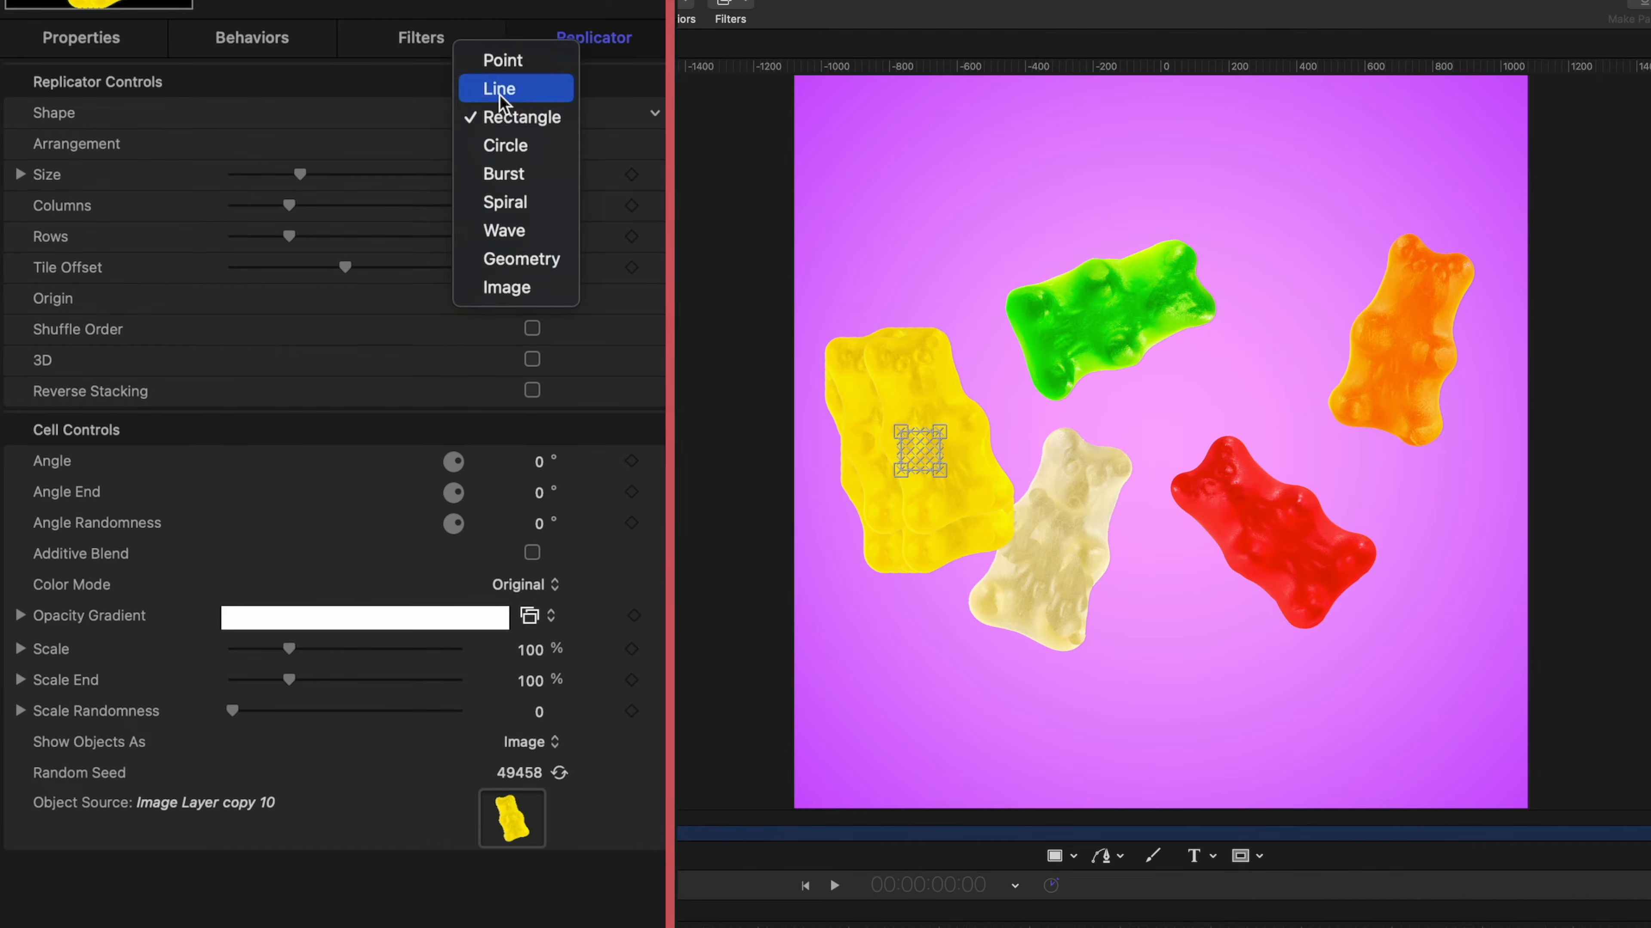
left_click(504, 91)
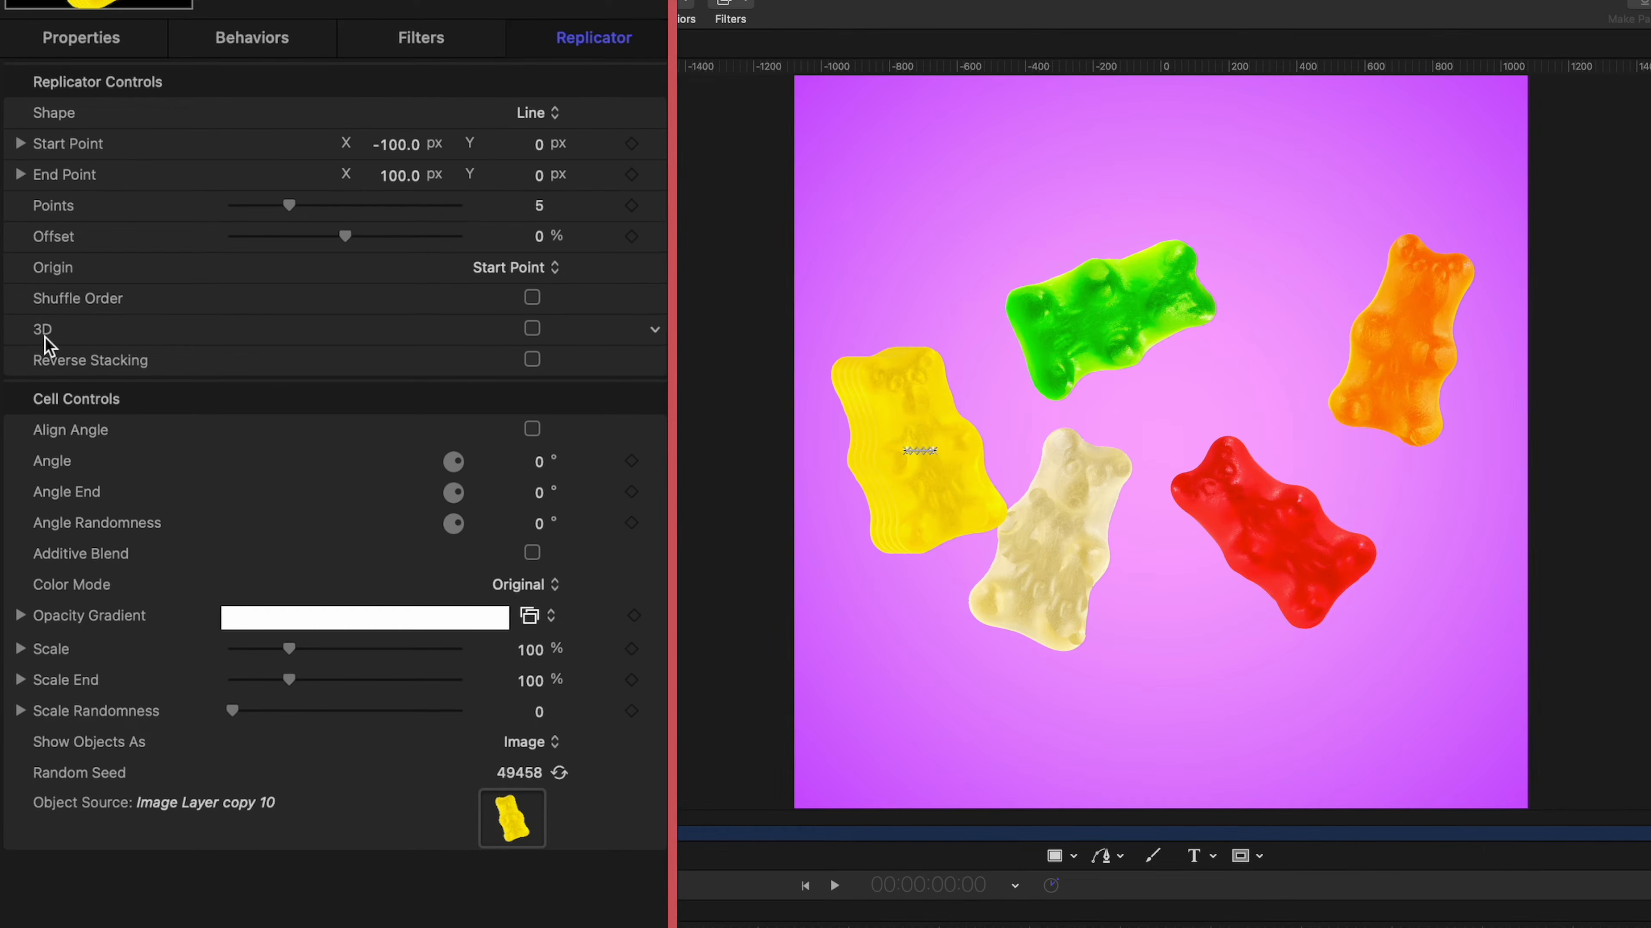
left_click(532, 328)
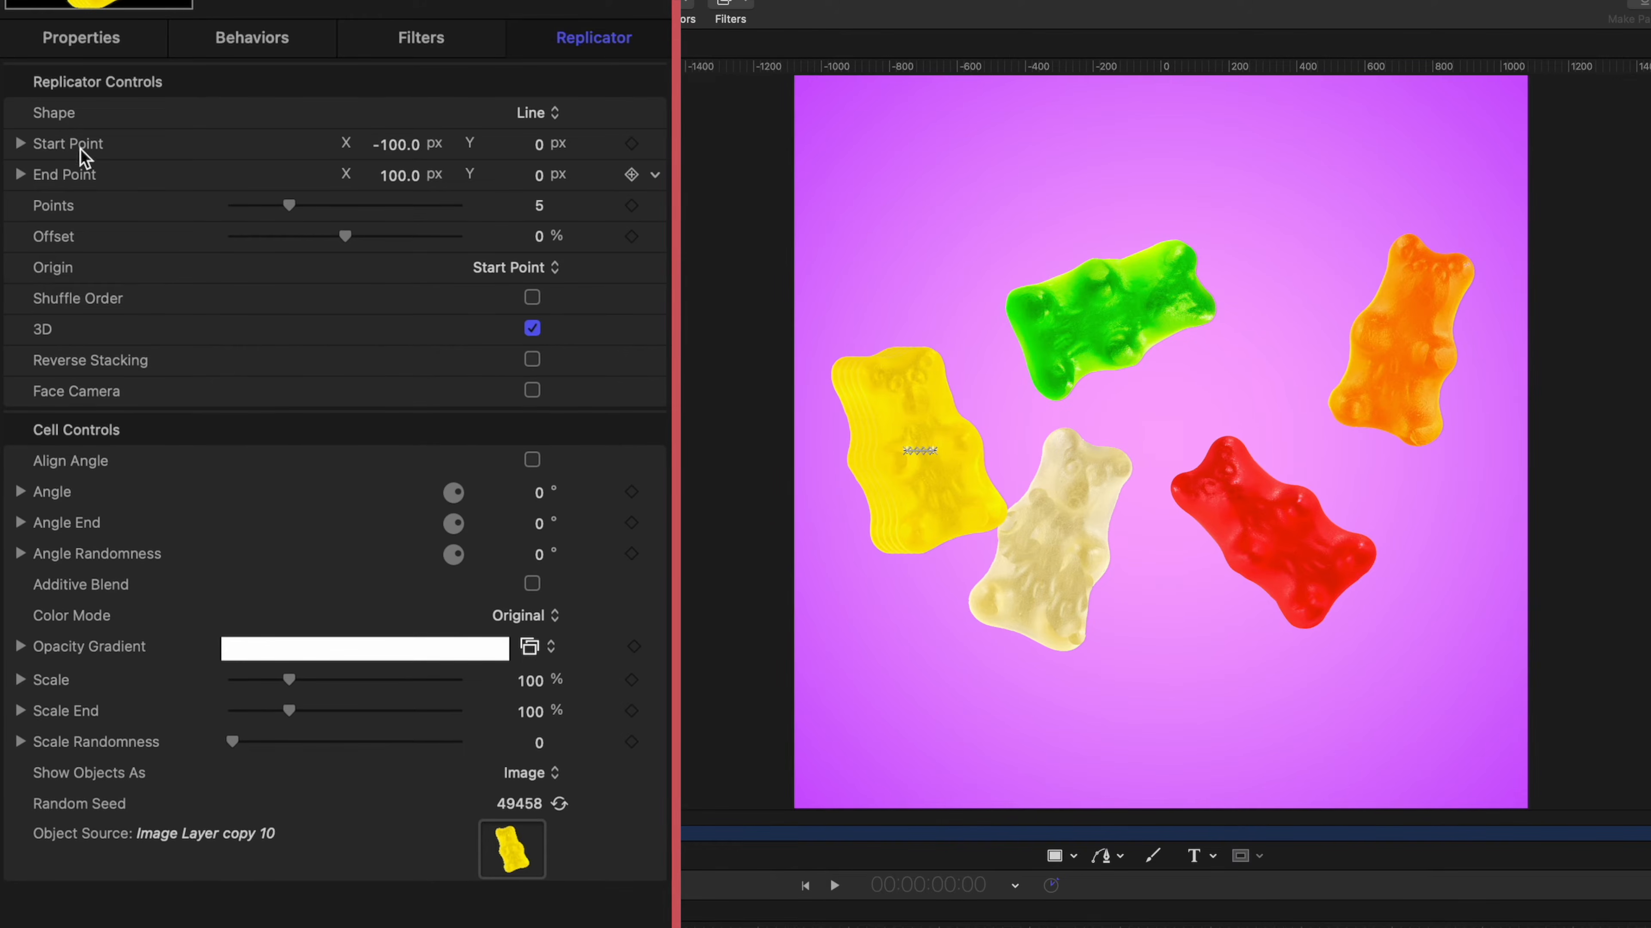
Set the X values of both the Start Point and the End Point of the yellow bear's replicator to 0 px.
left_click(20, 147)
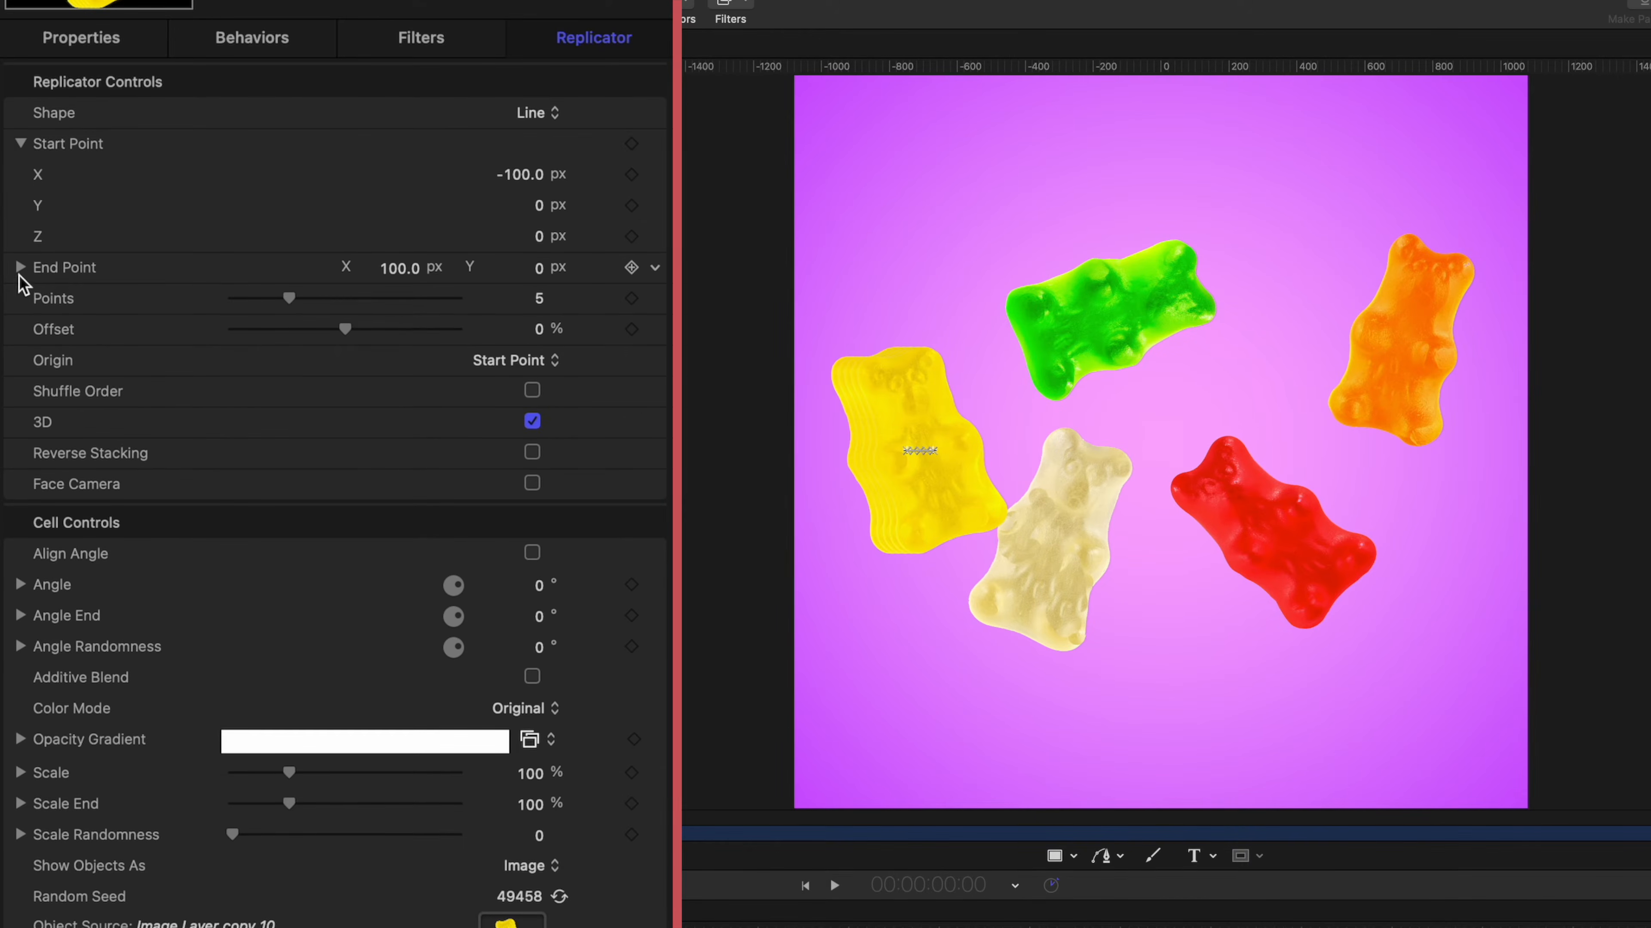
left_click(20, 268)
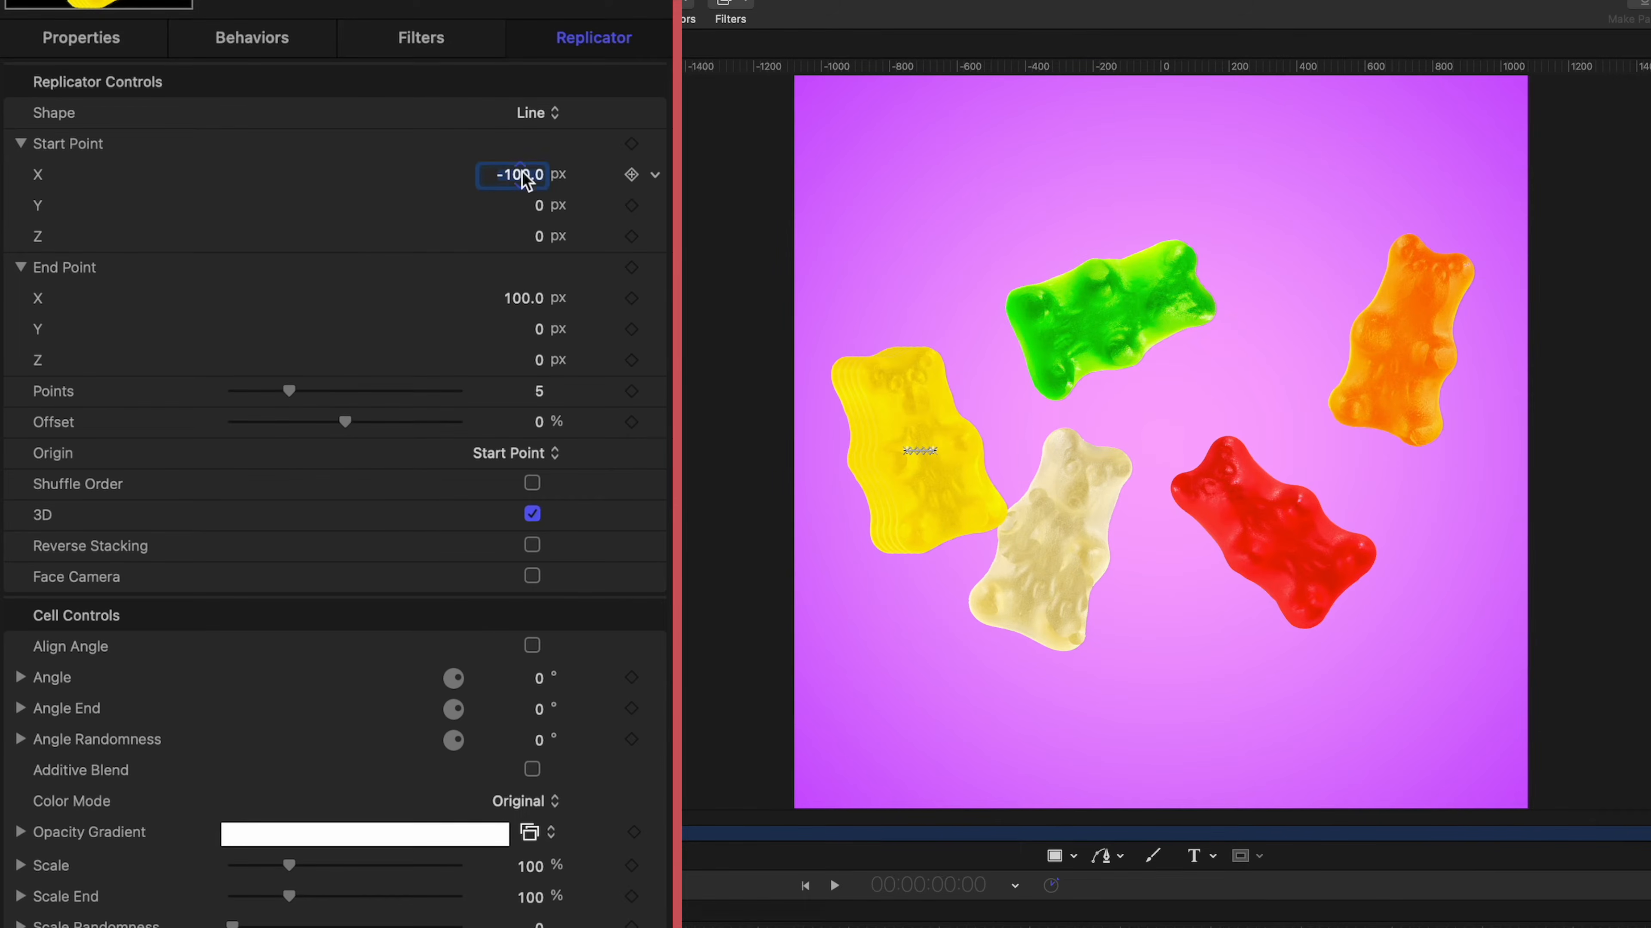
type("0")
double_click(518, 299)
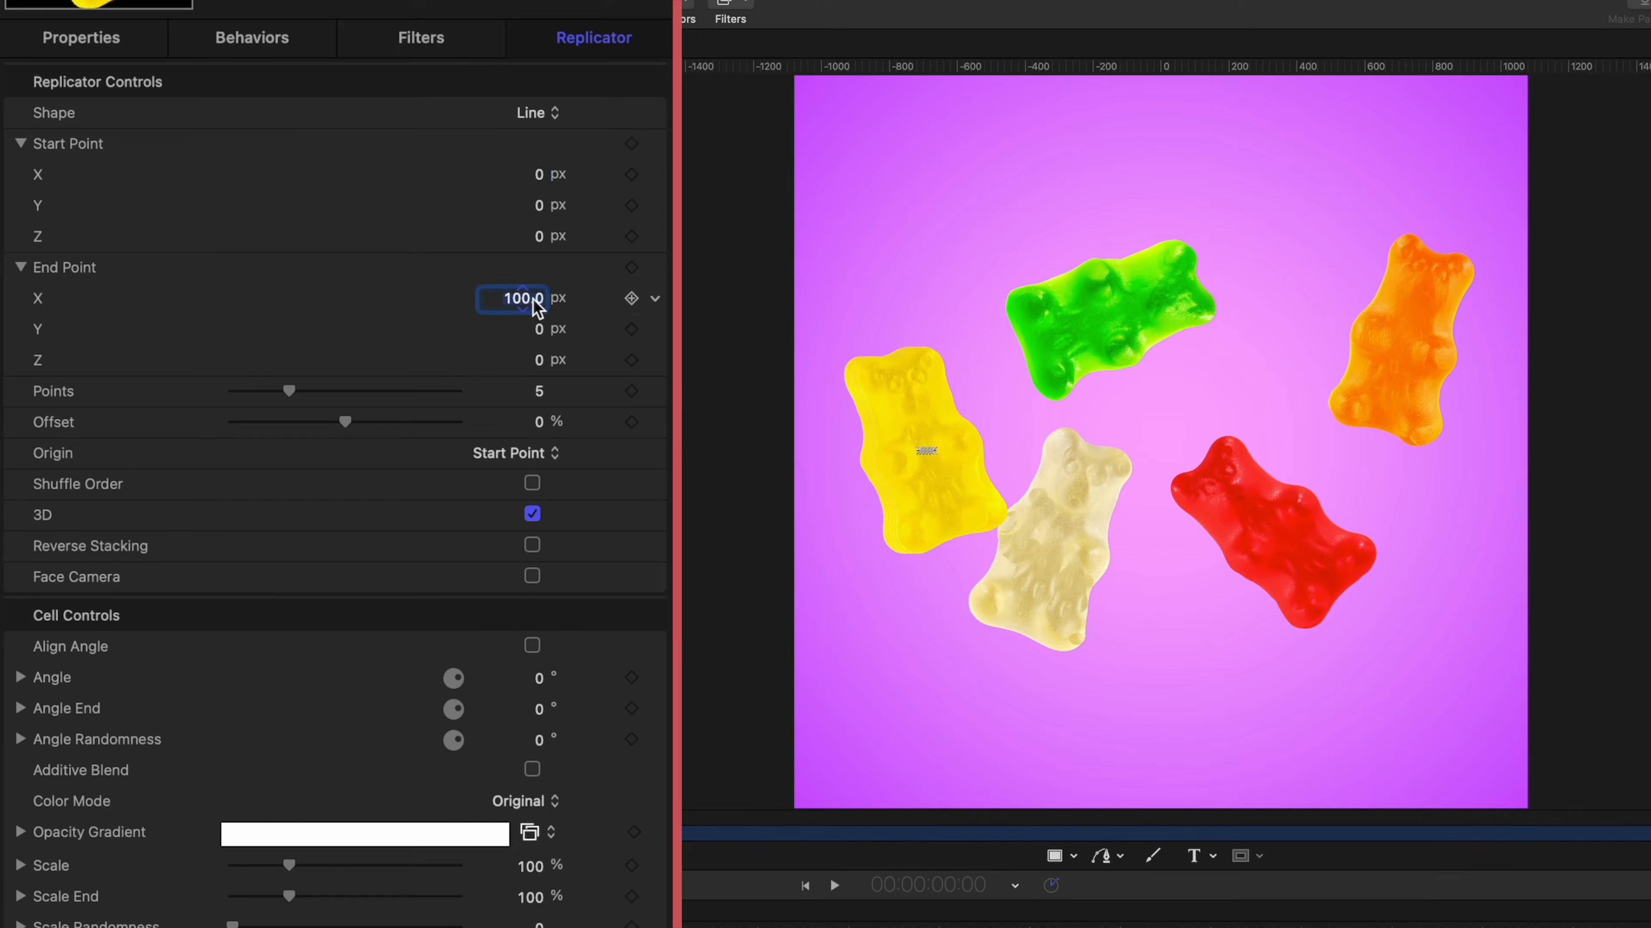
type("0")
key("Return")
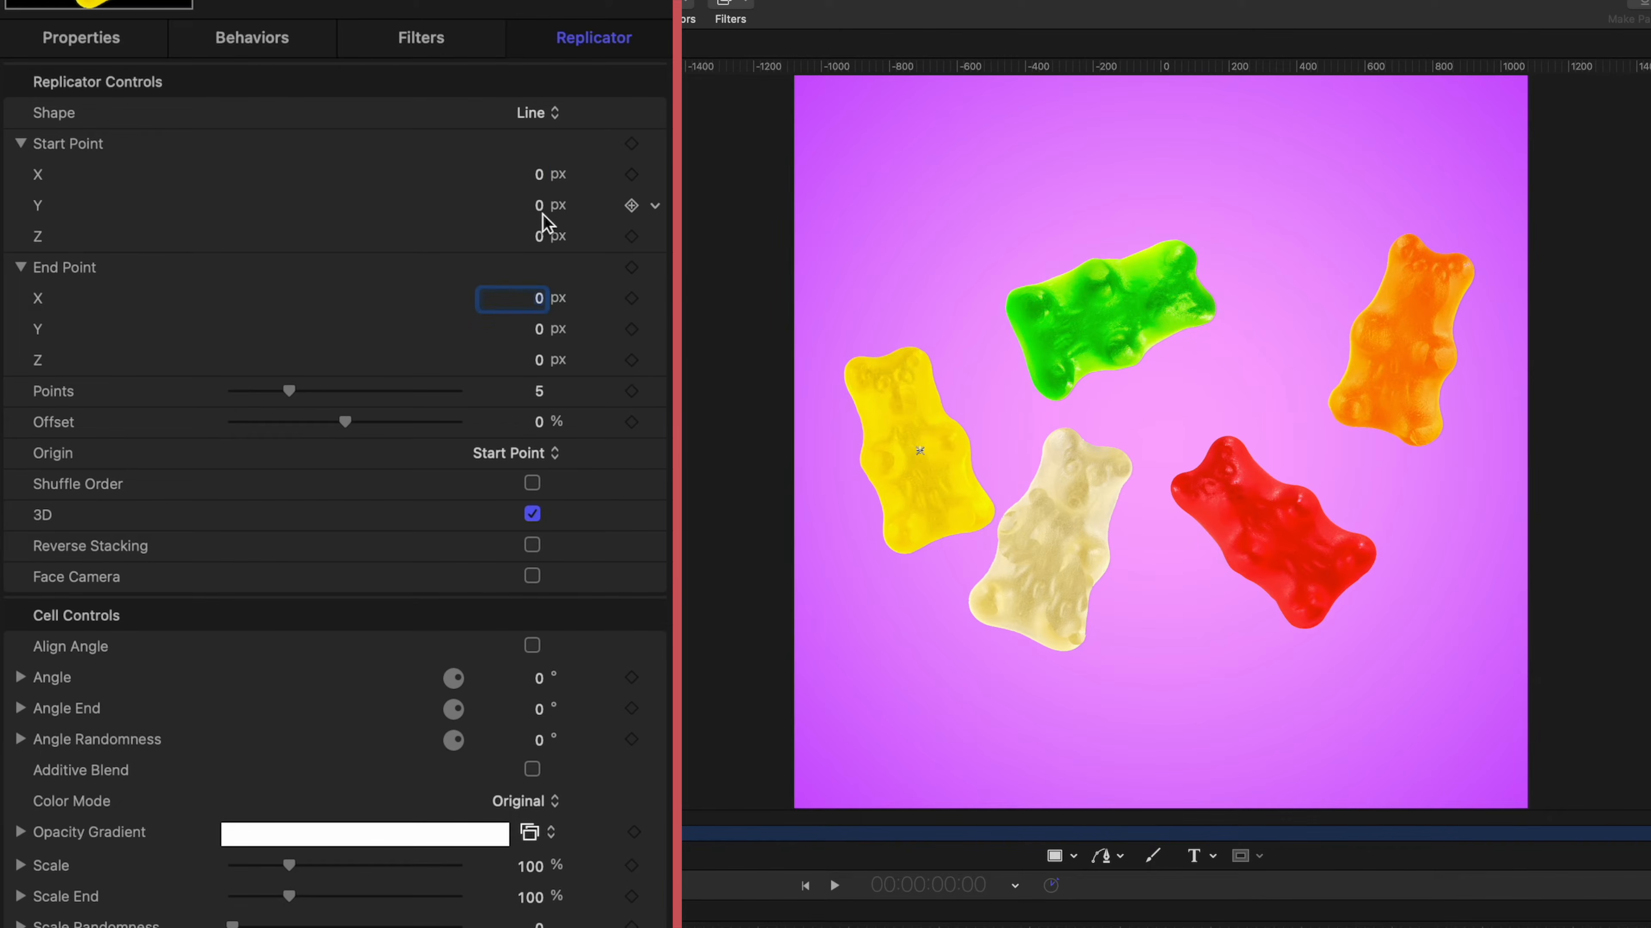
Offset the yellow bear replicator's End Point along Z and raise its points to 20 to build up thickness.
left_click_drag(539, 365, 570, 365)
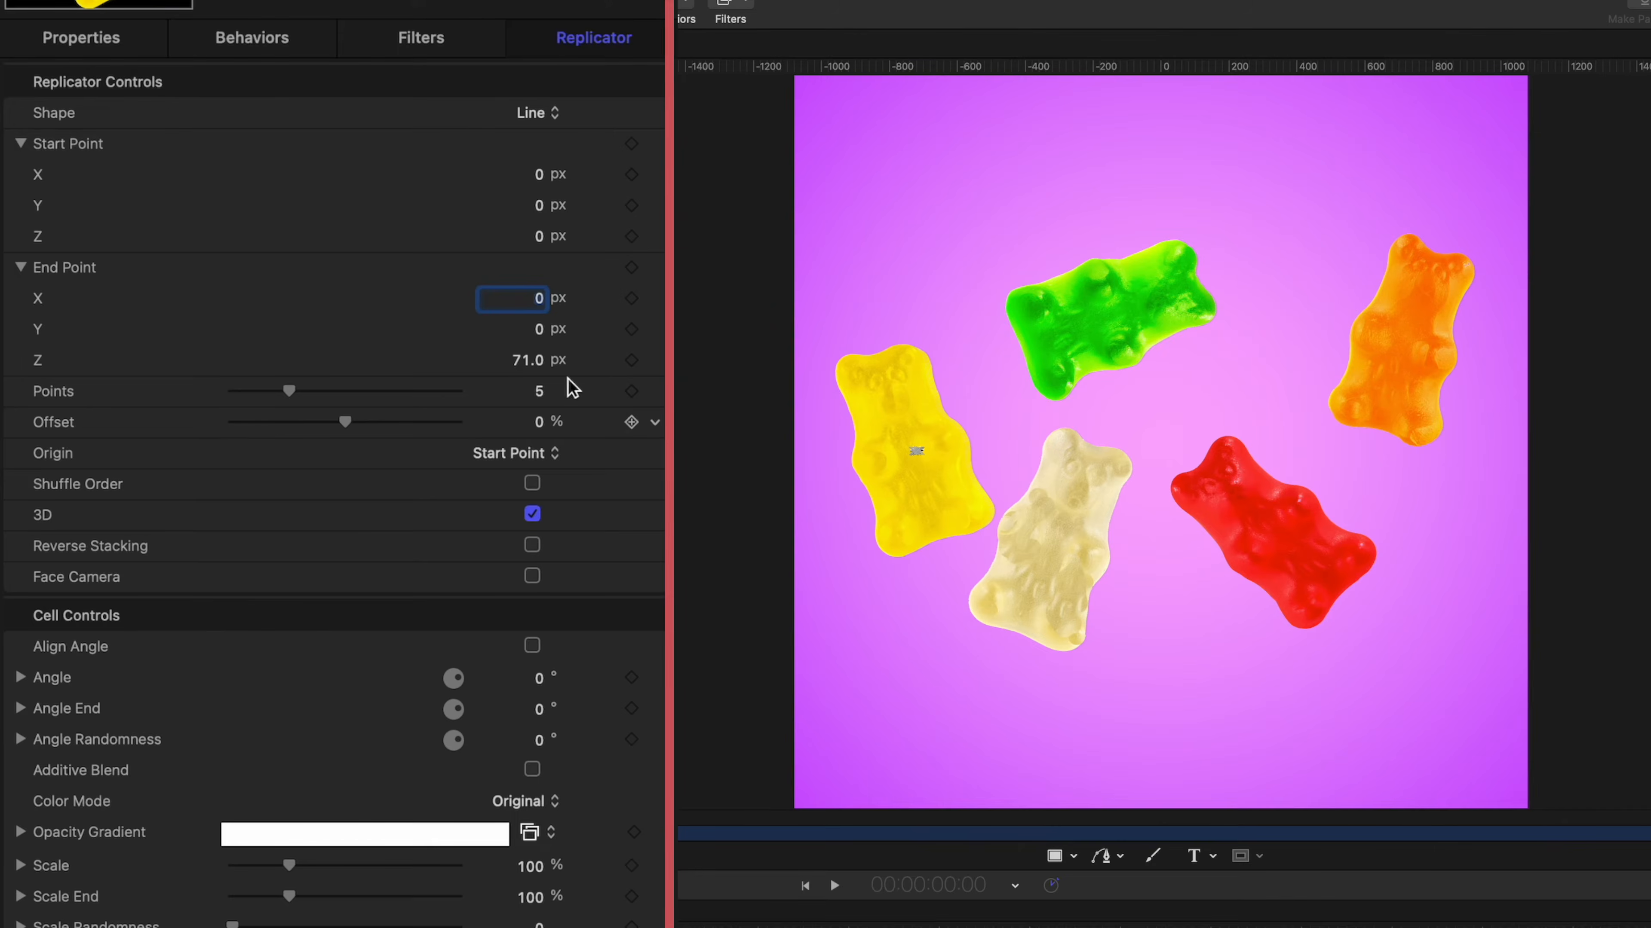
left_click_drag(295, 389, 458, 393)
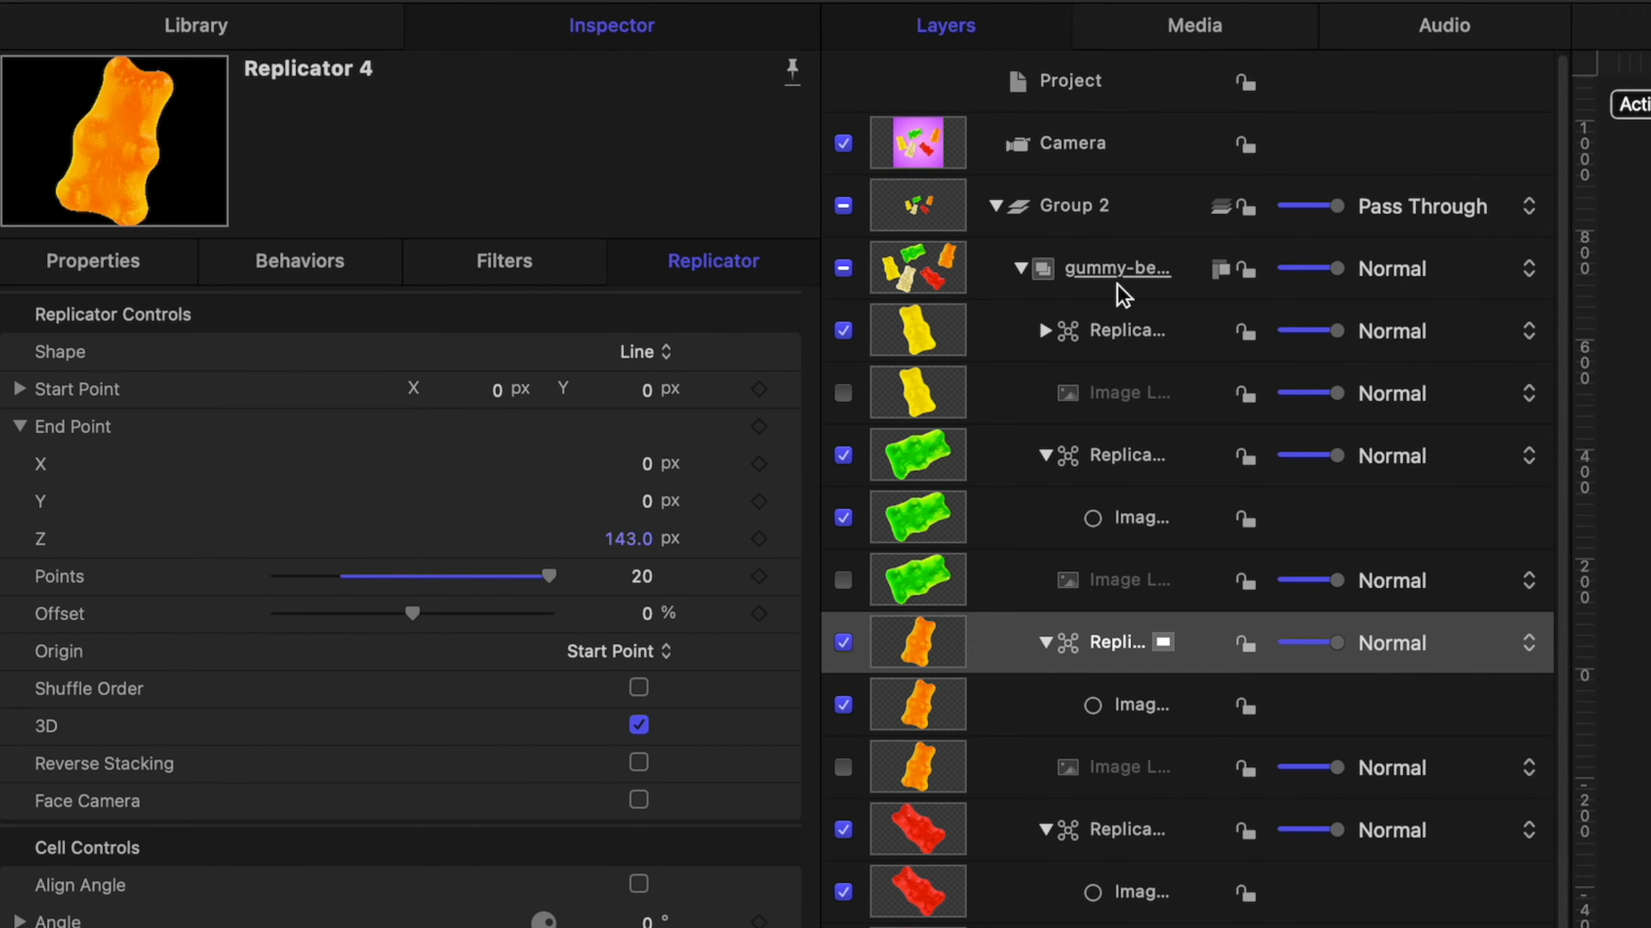
Add a Star generator above the gummy bears in Group 2, with spike width 10 and radius 2.
left_click(1022, 269)
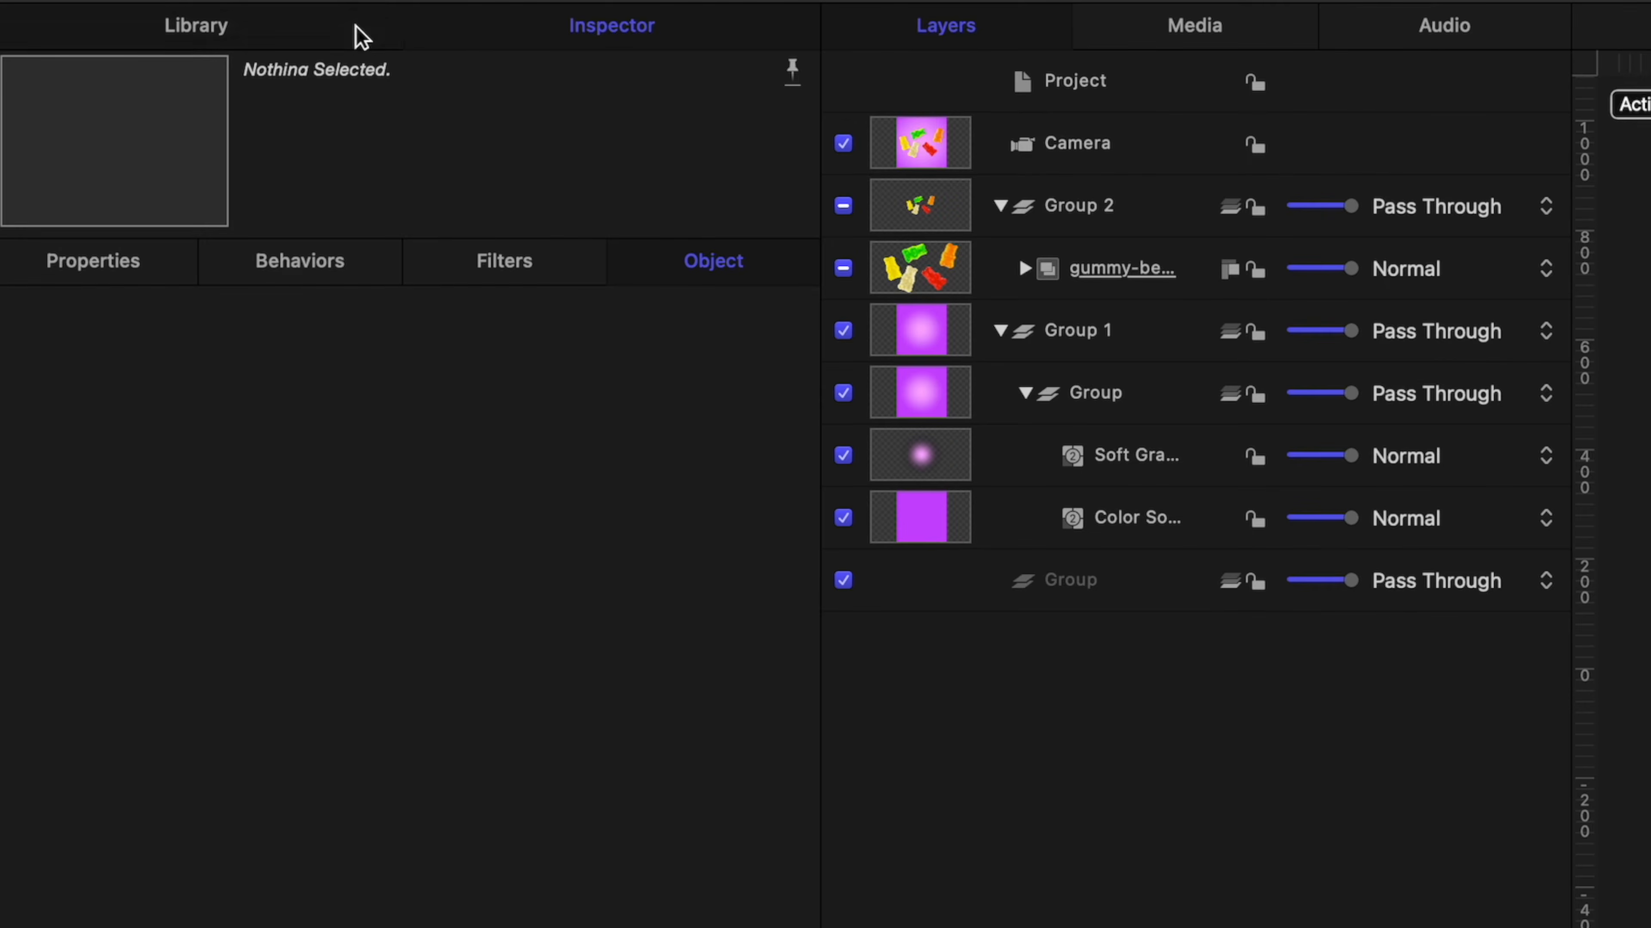
left_click(361, 37)
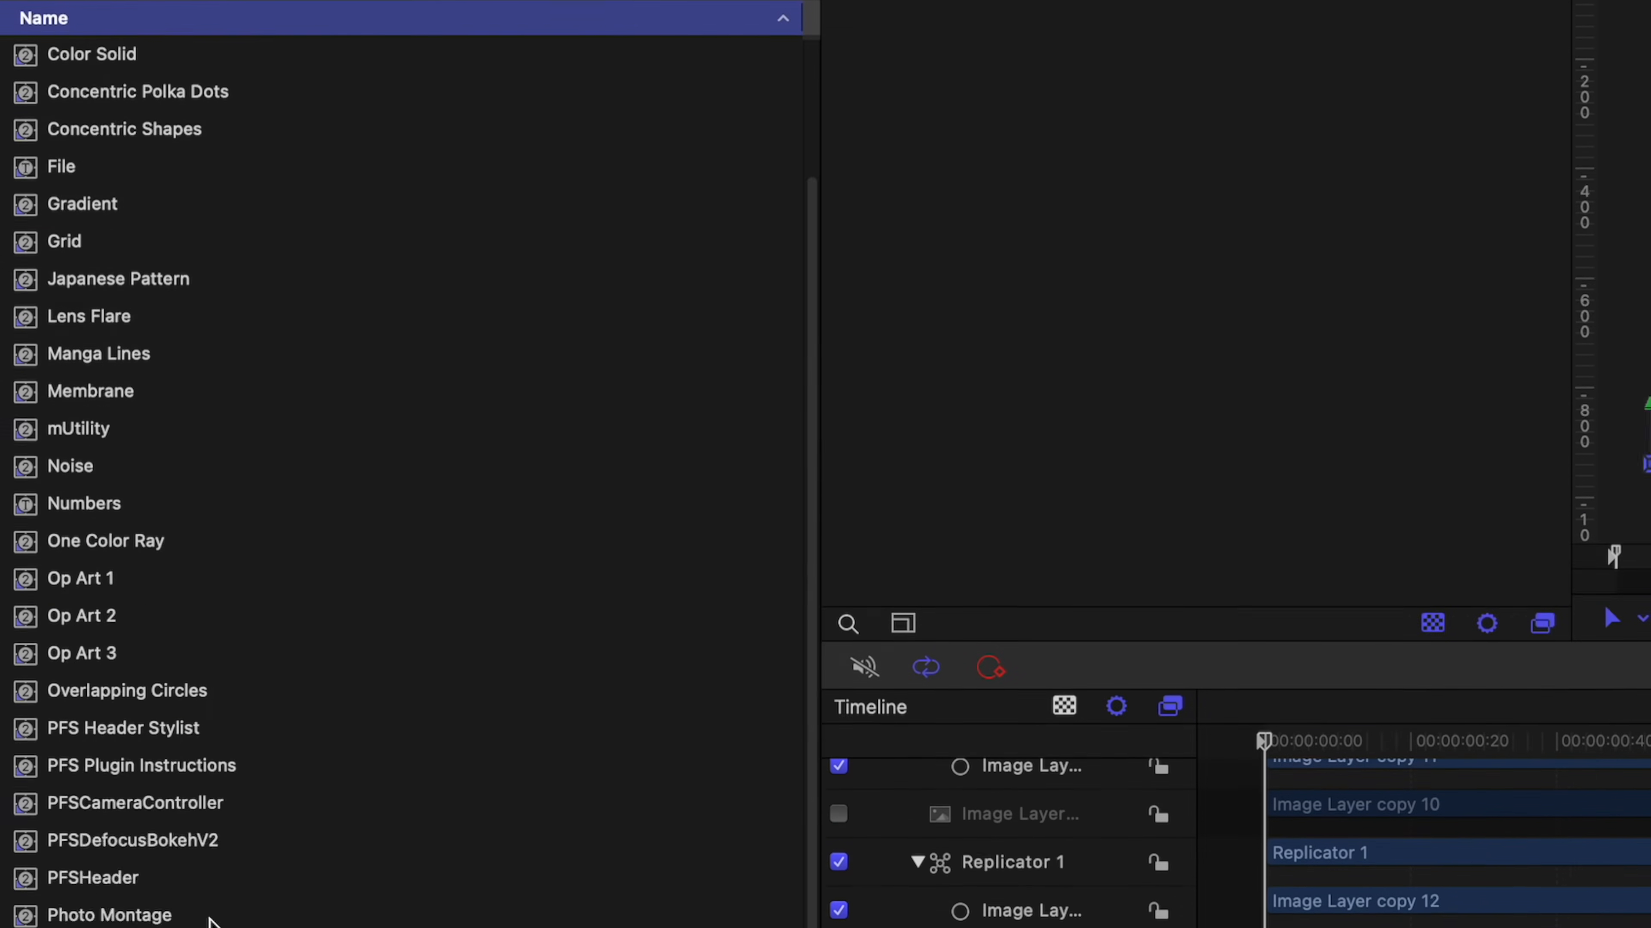
left_click_drag(62, 839, 1094, 242)
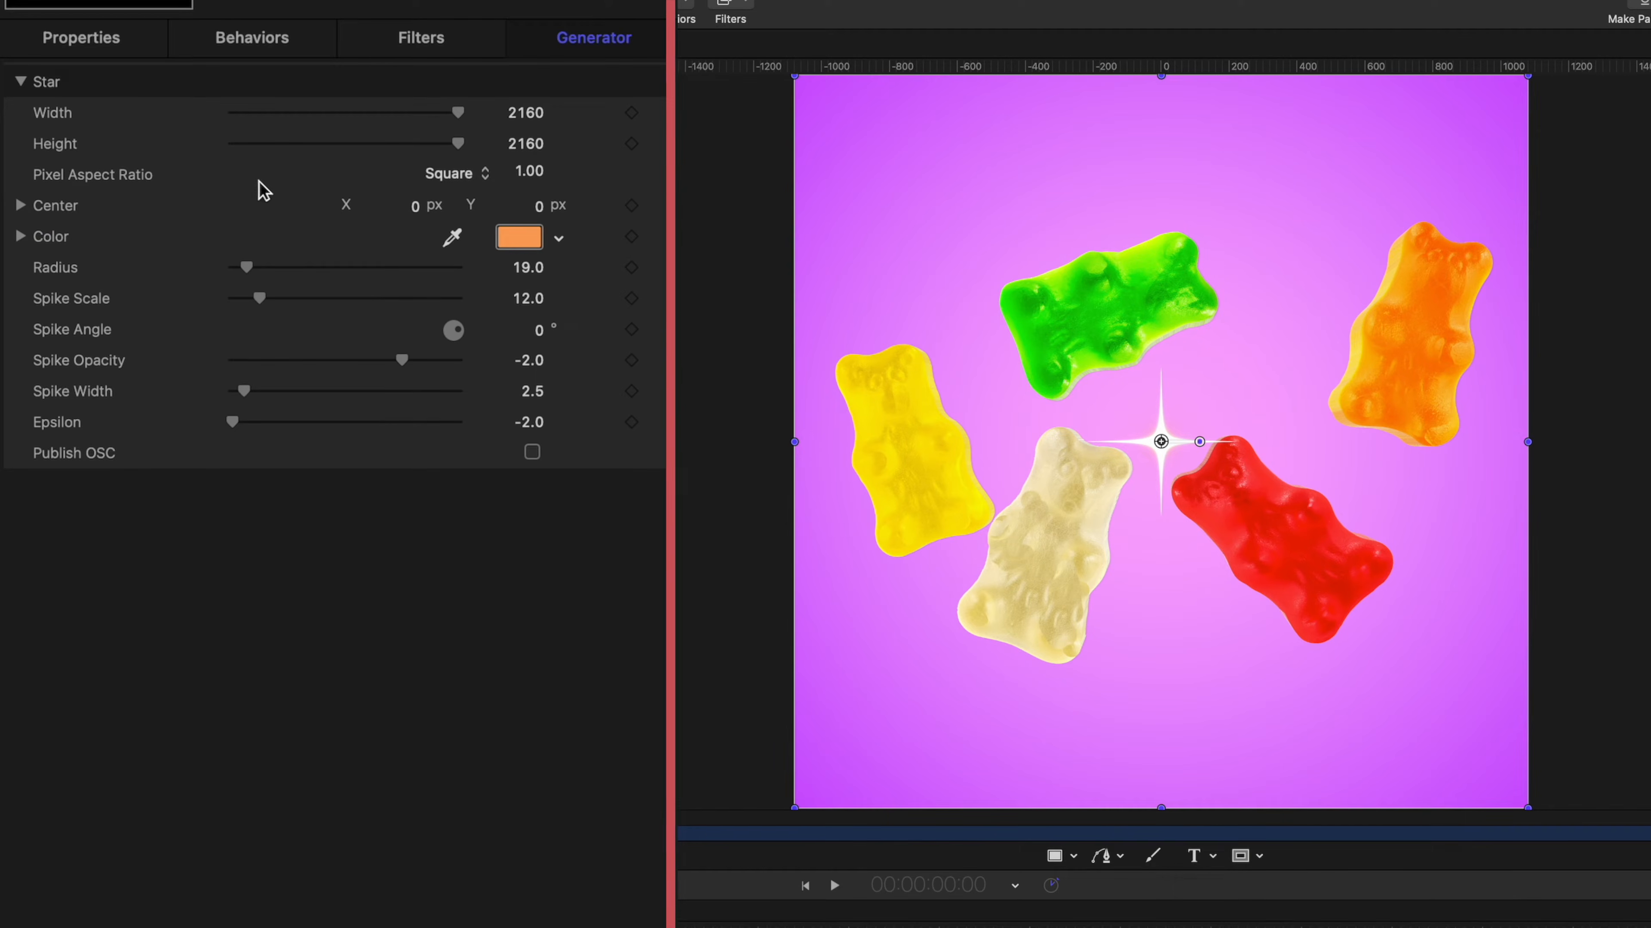
left_click_drag(260, 389, 276, 396)
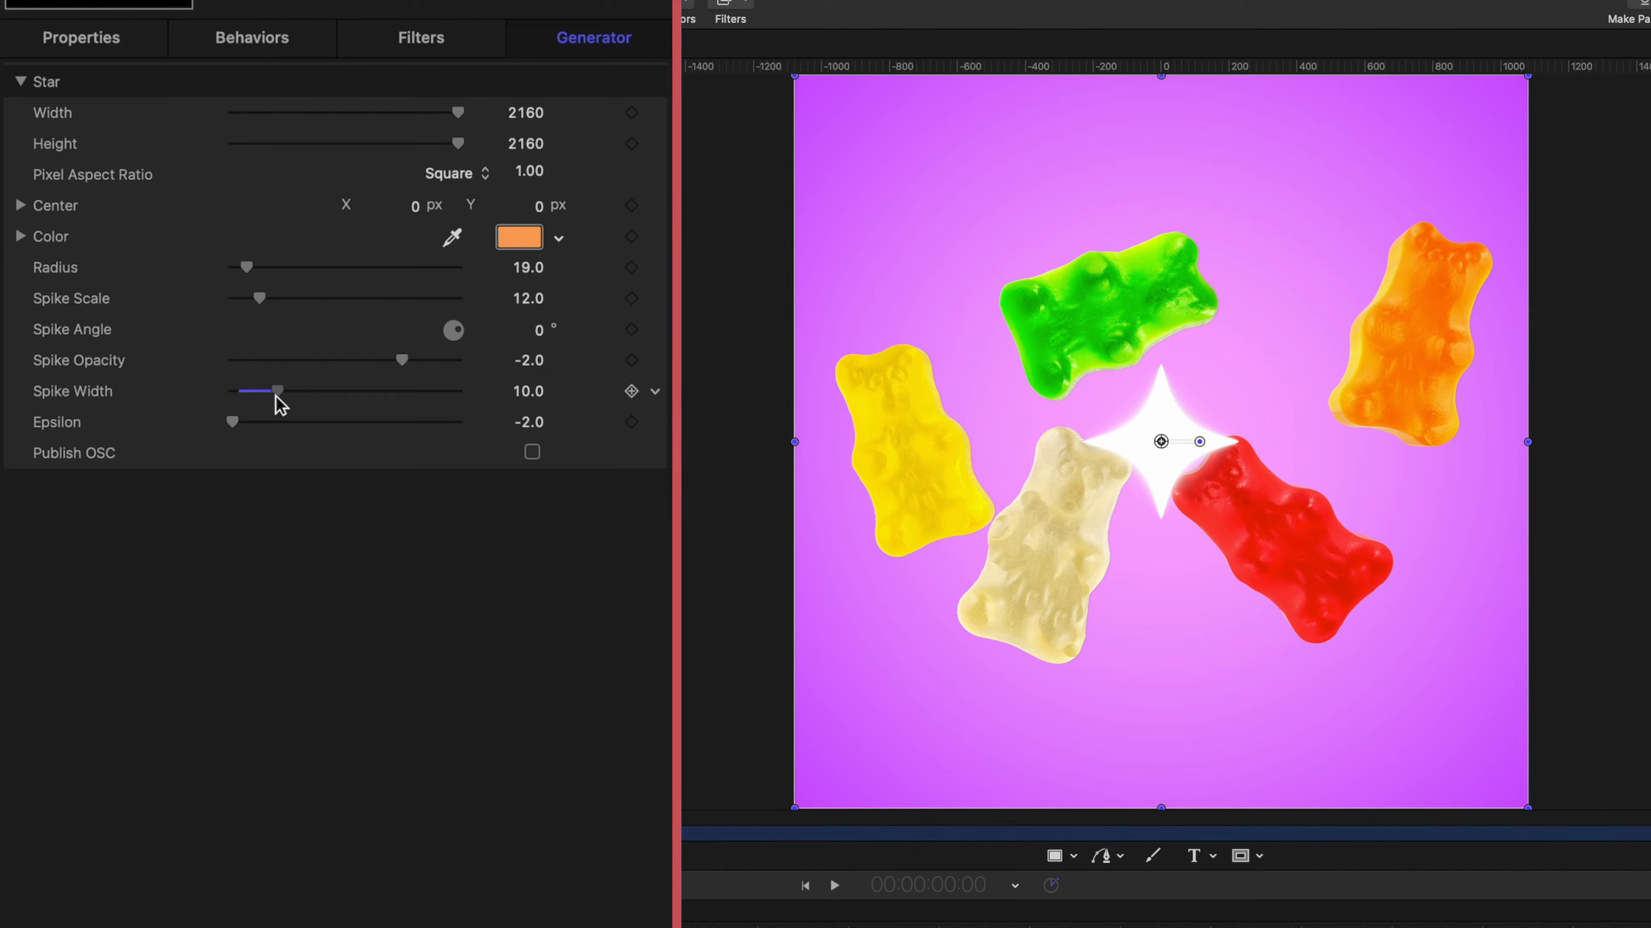
left_click_drag(247, 268, 235, 267)
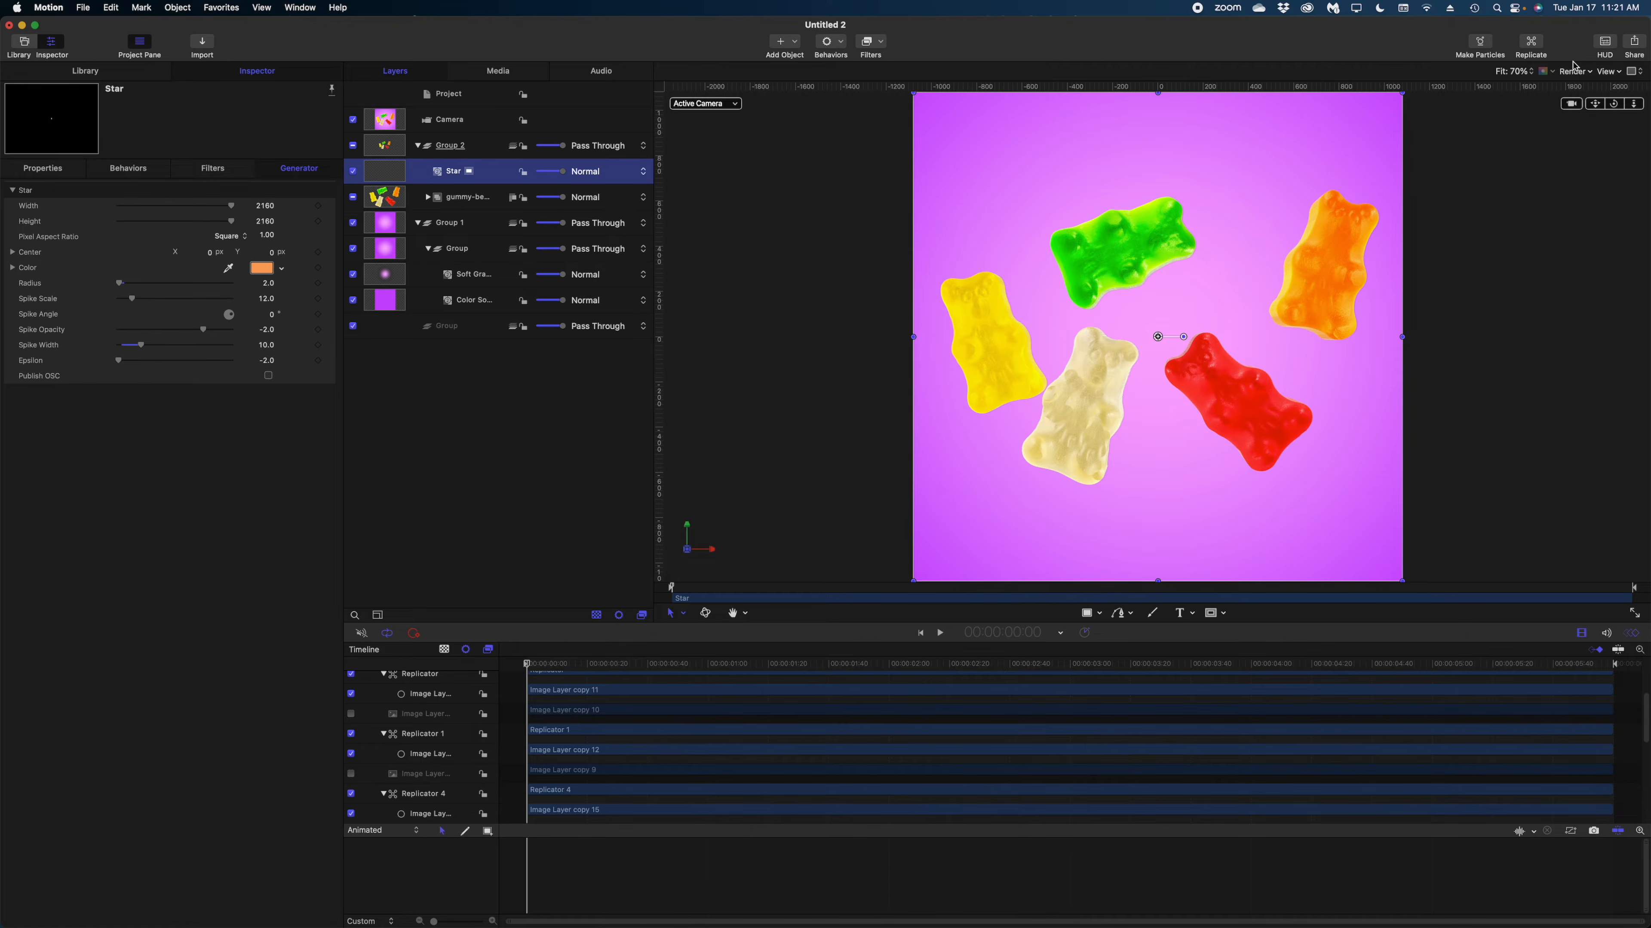
Replicate the Star in 3D, using a Sphere shape with the Random Fill arrangement.
left_click(1532, 46)
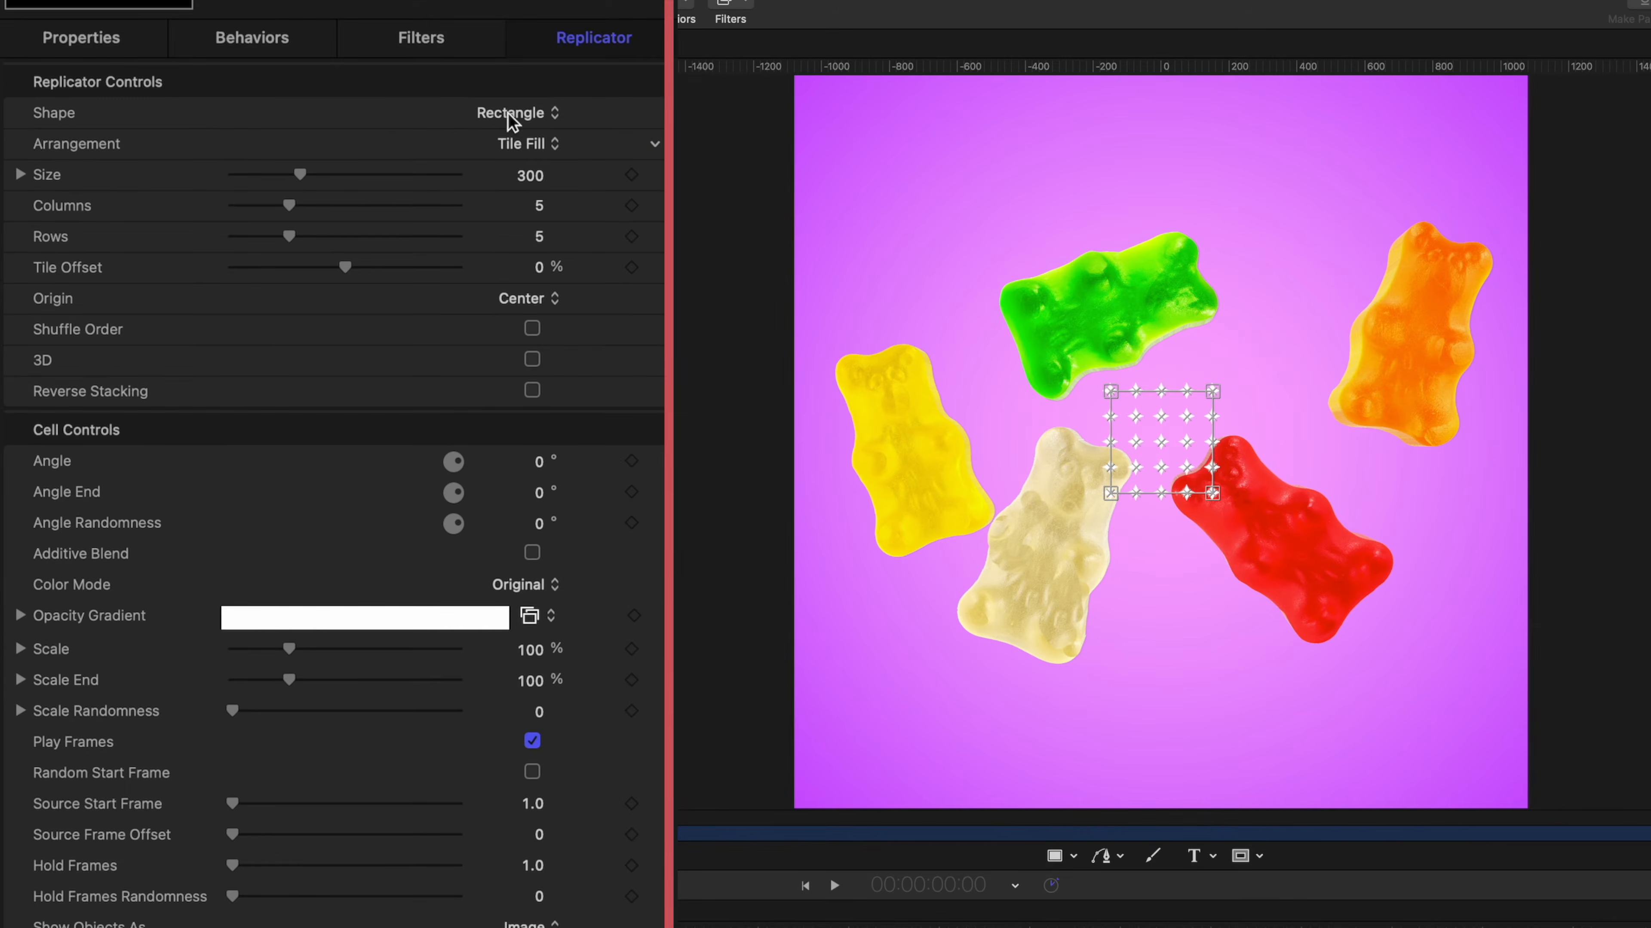
left_click(532, 359)
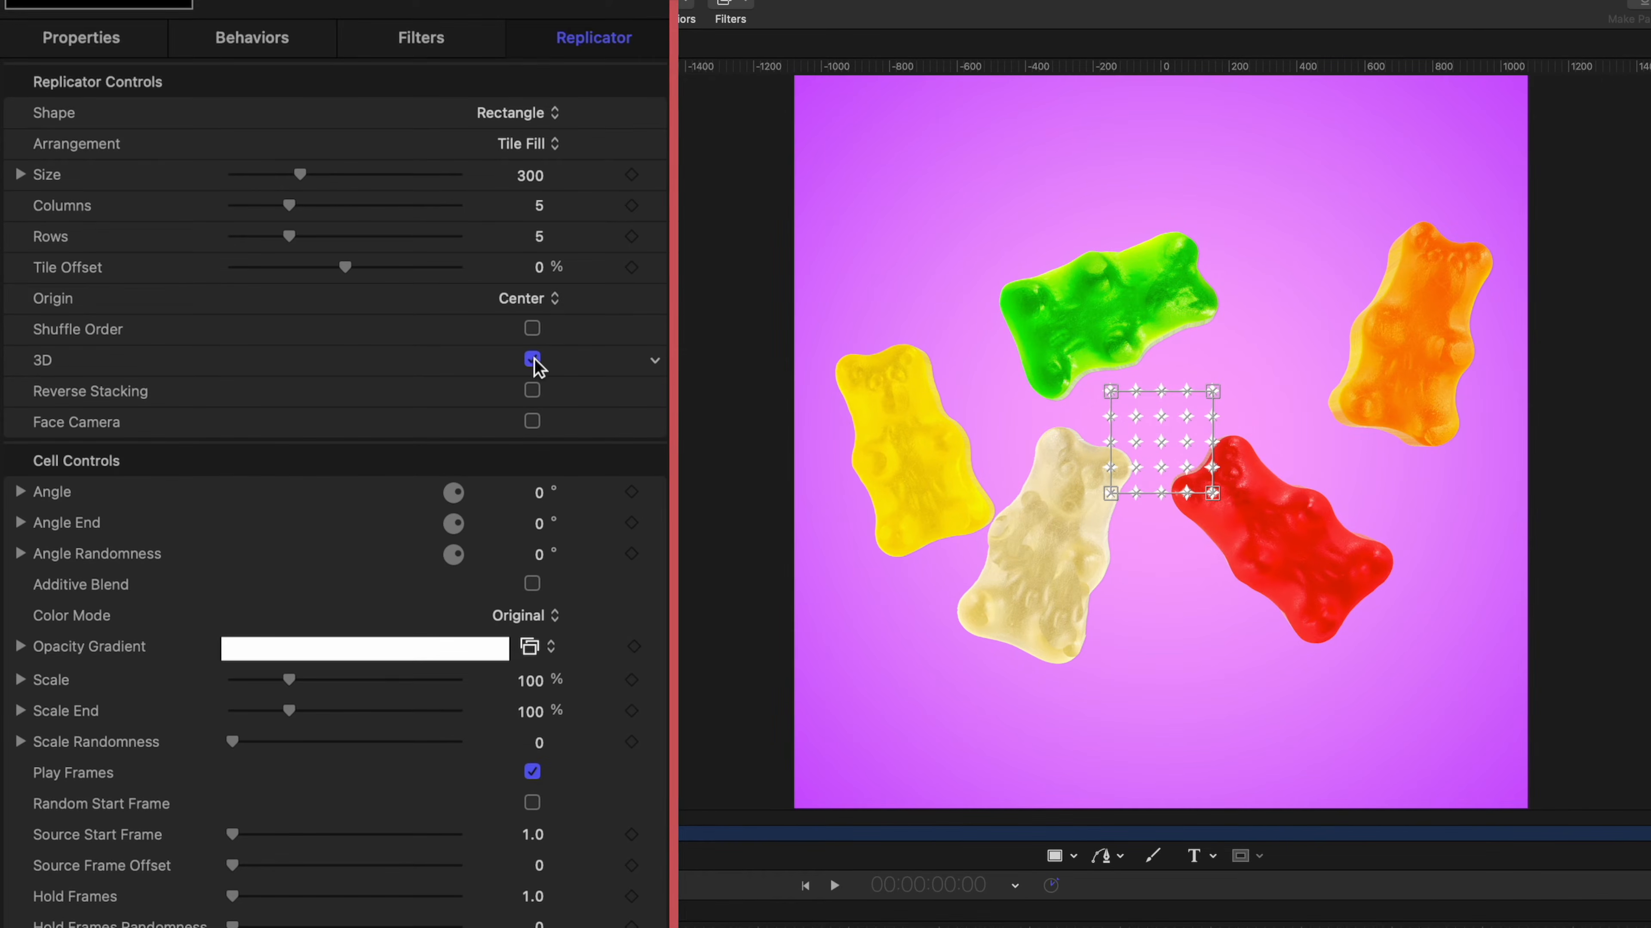
left_click(524, 114)
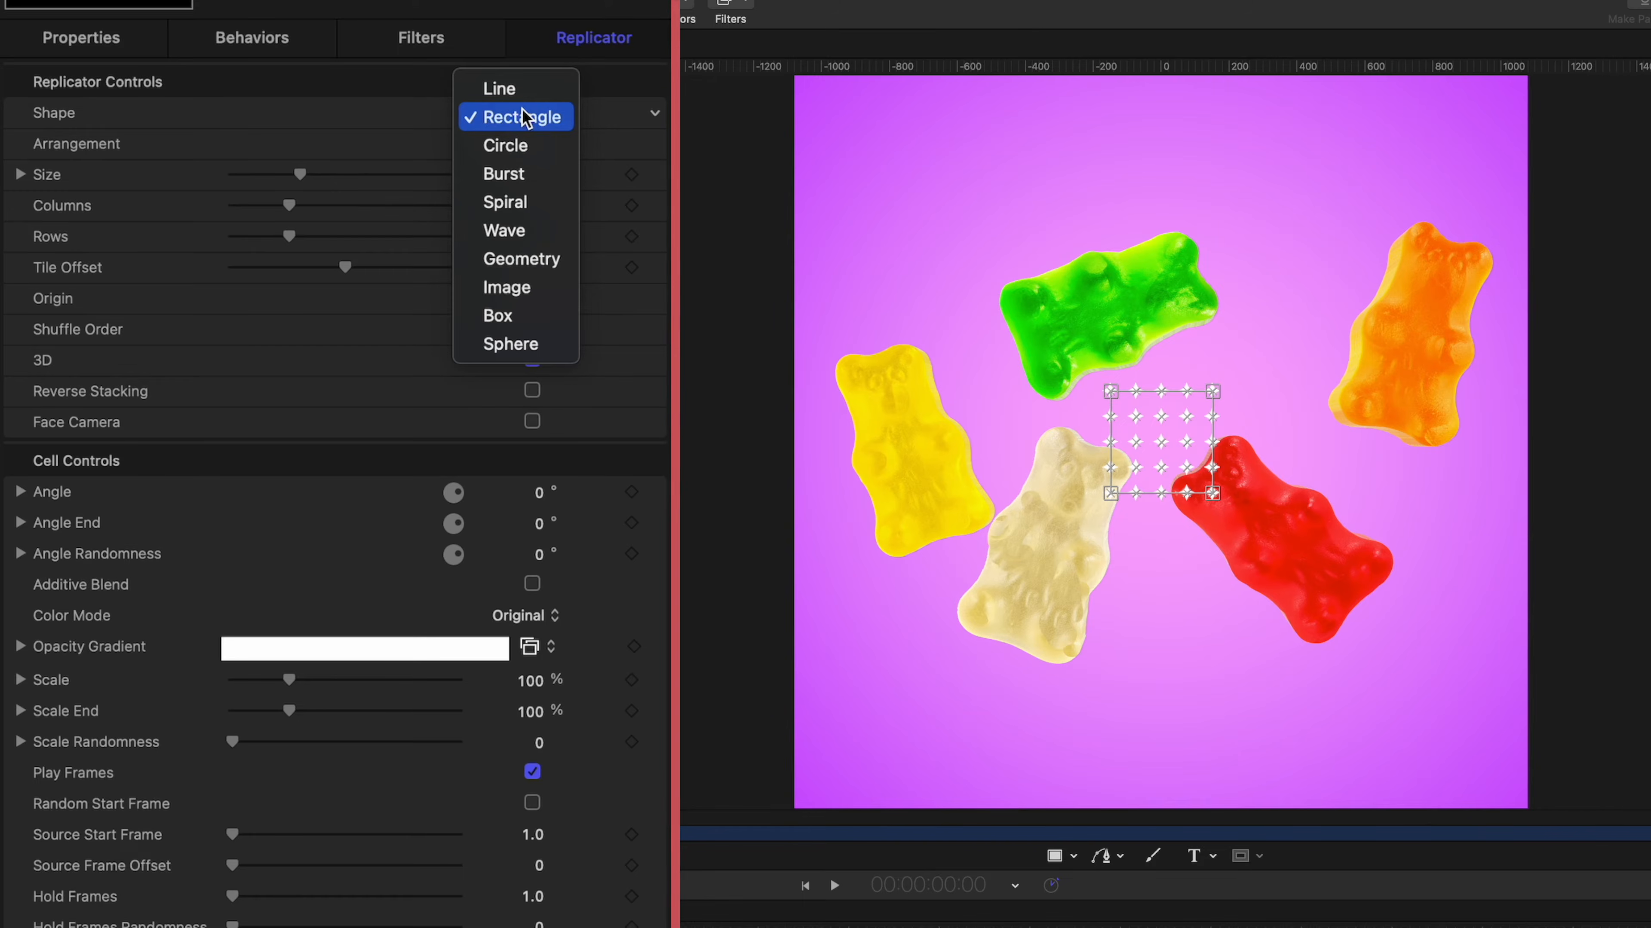
left_click(548, 350)
left_click(531, 150)
left_click(548, 176)
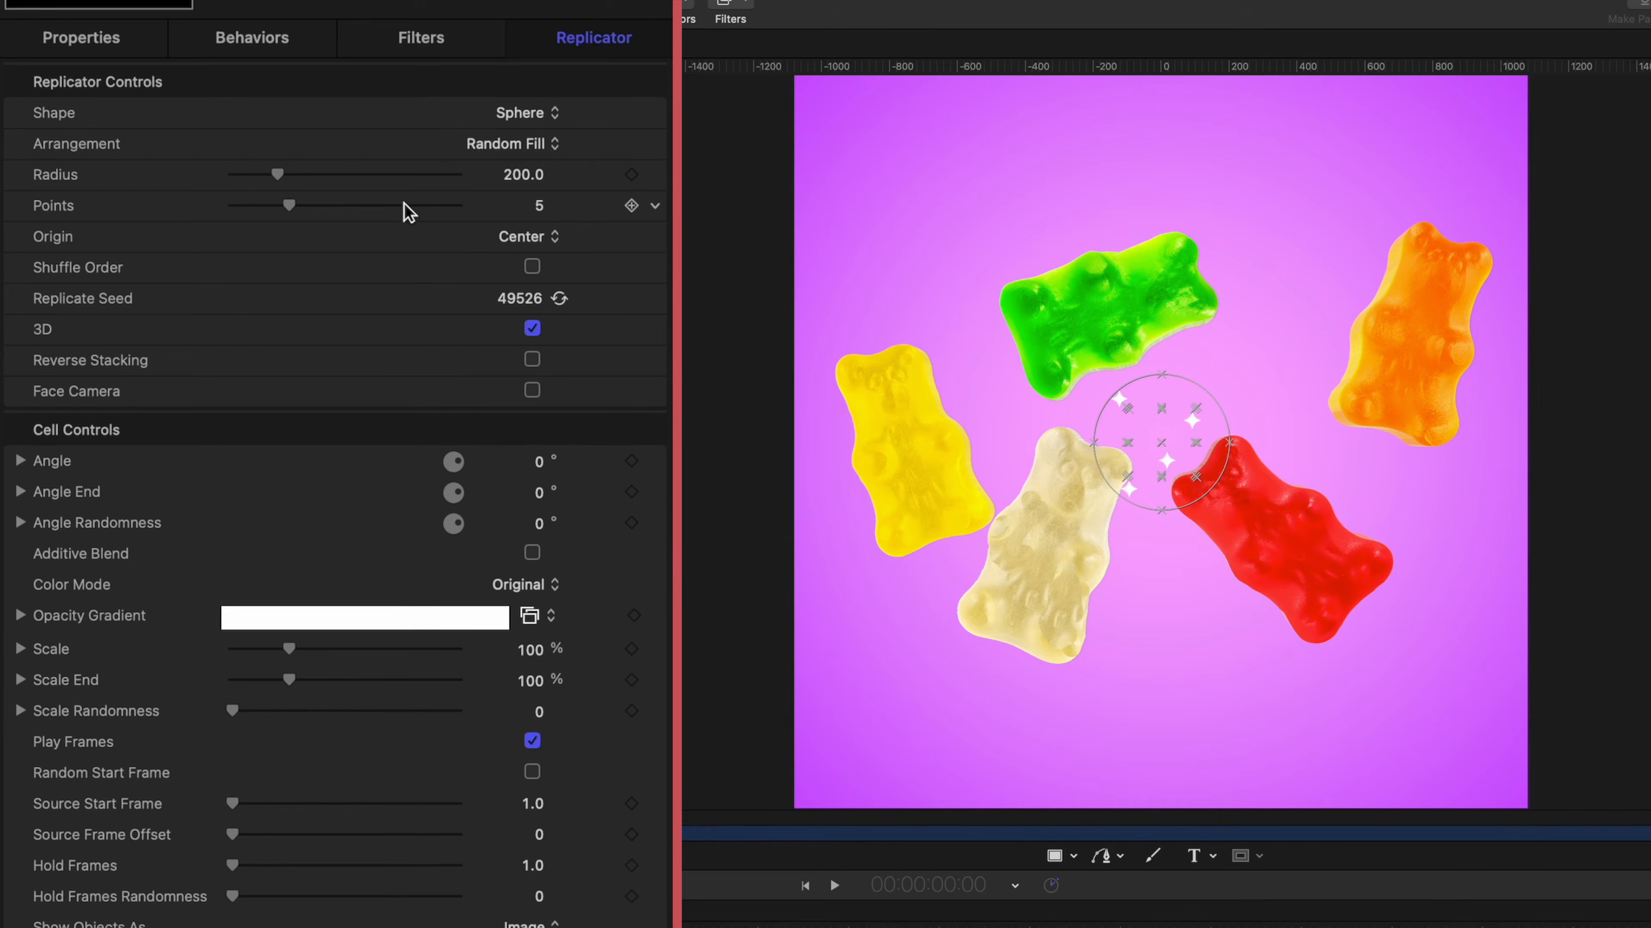
Set the star replicator's radius to 1220 and its points to 1000.
left_click(497, 176)
type("1220")
key("Return")
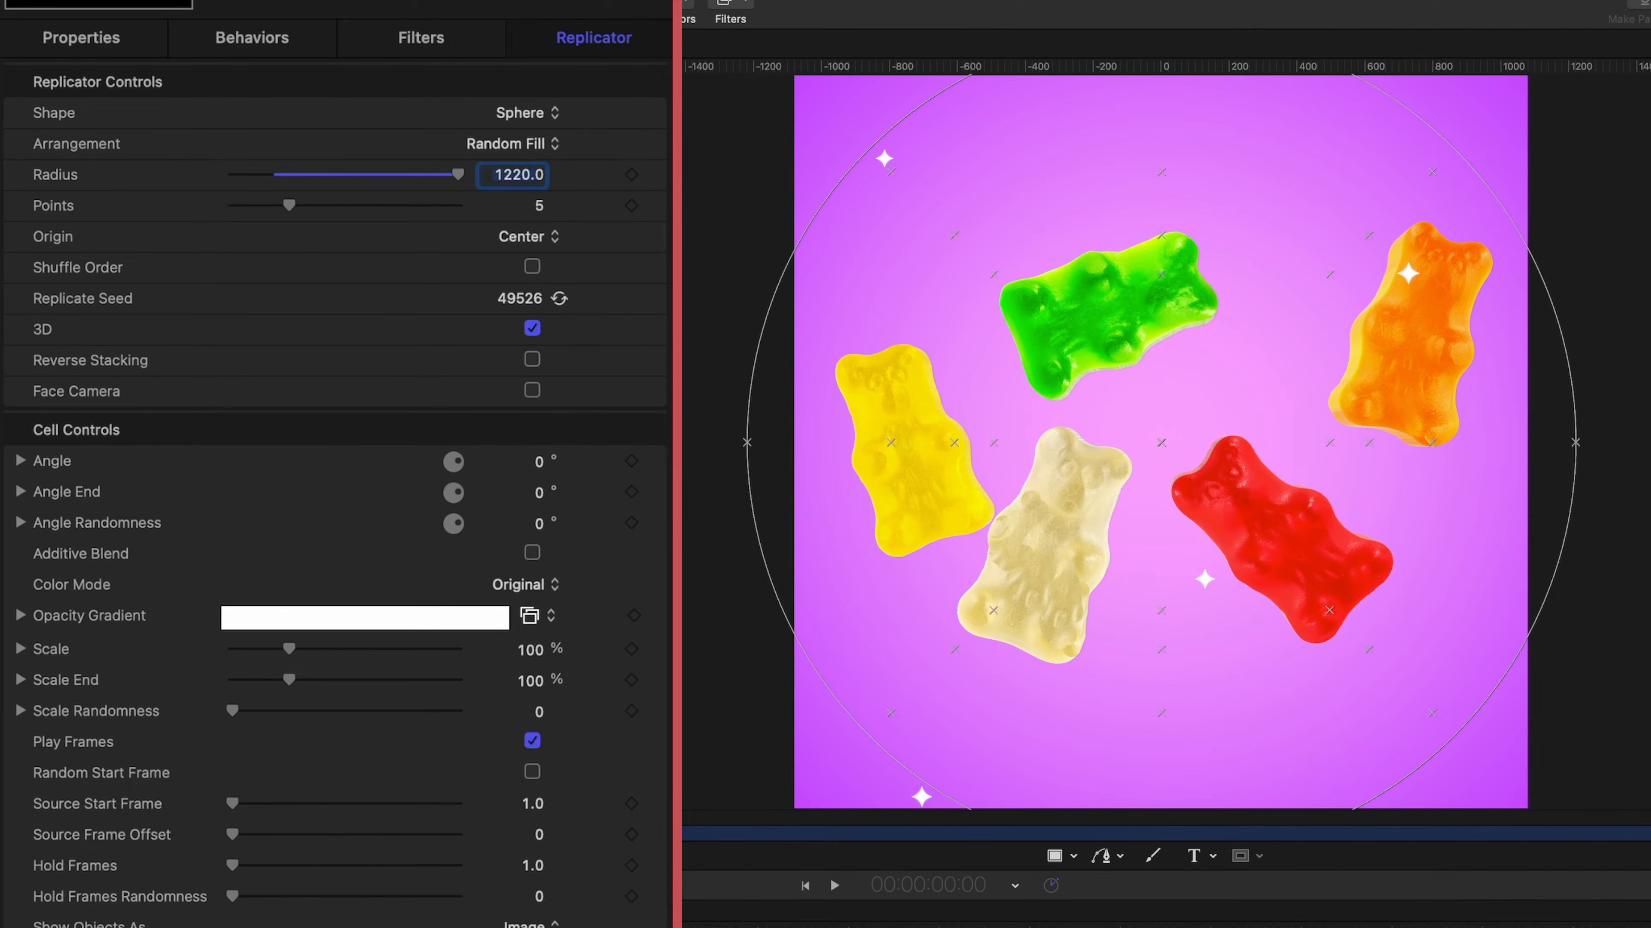
key("Tab")
type("1000")
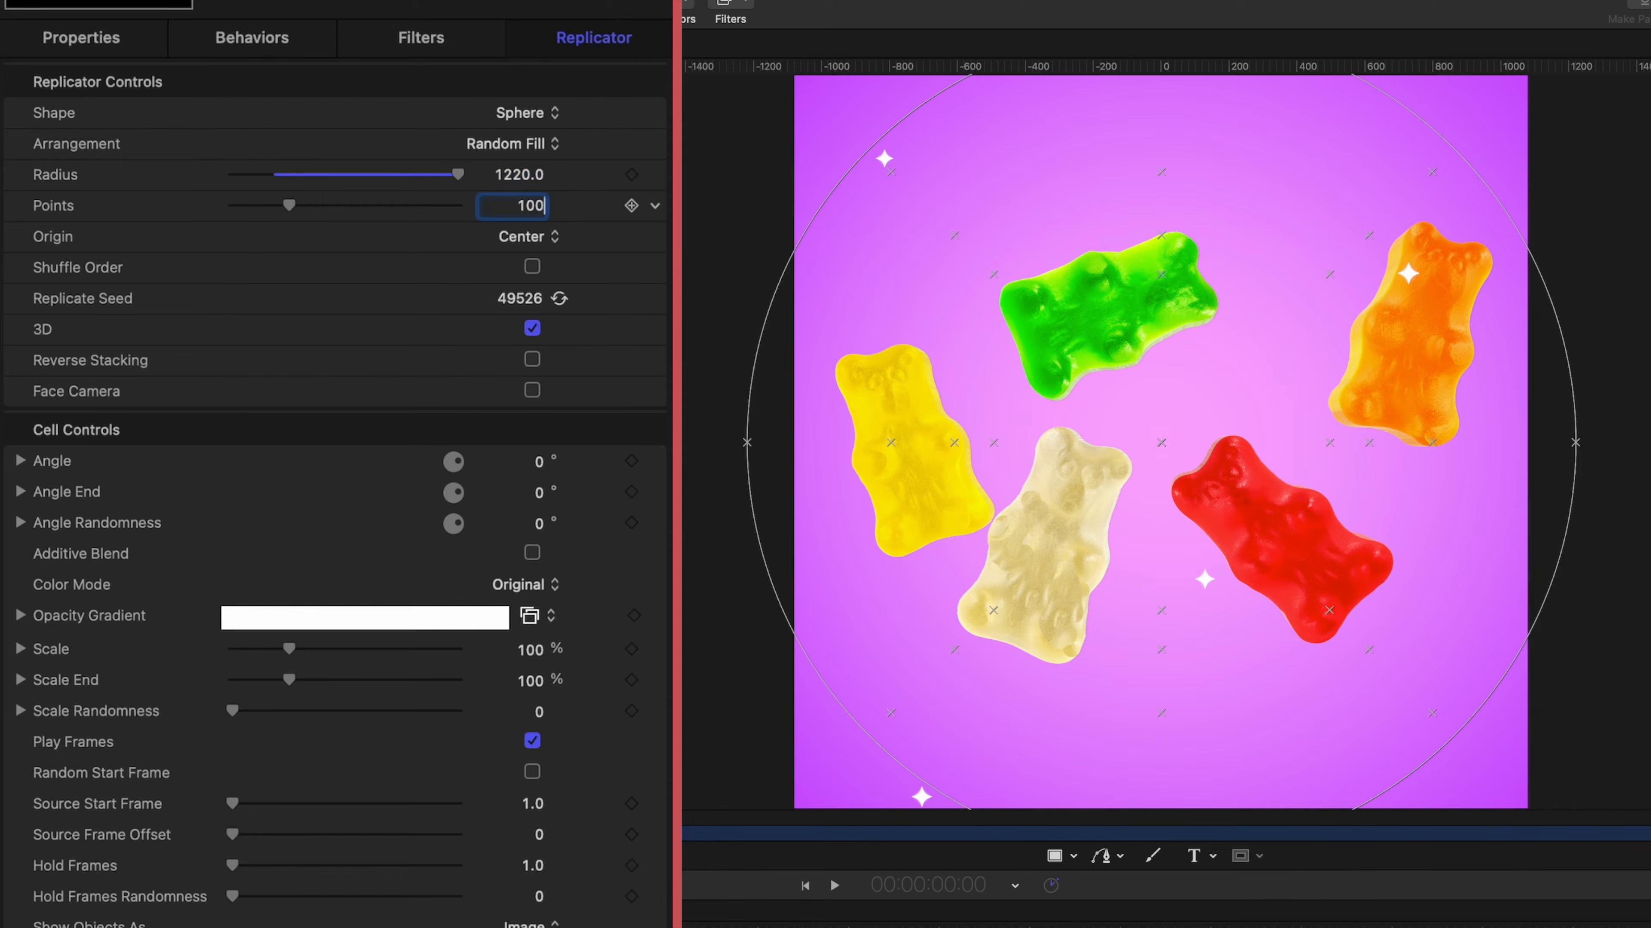
key("Return")
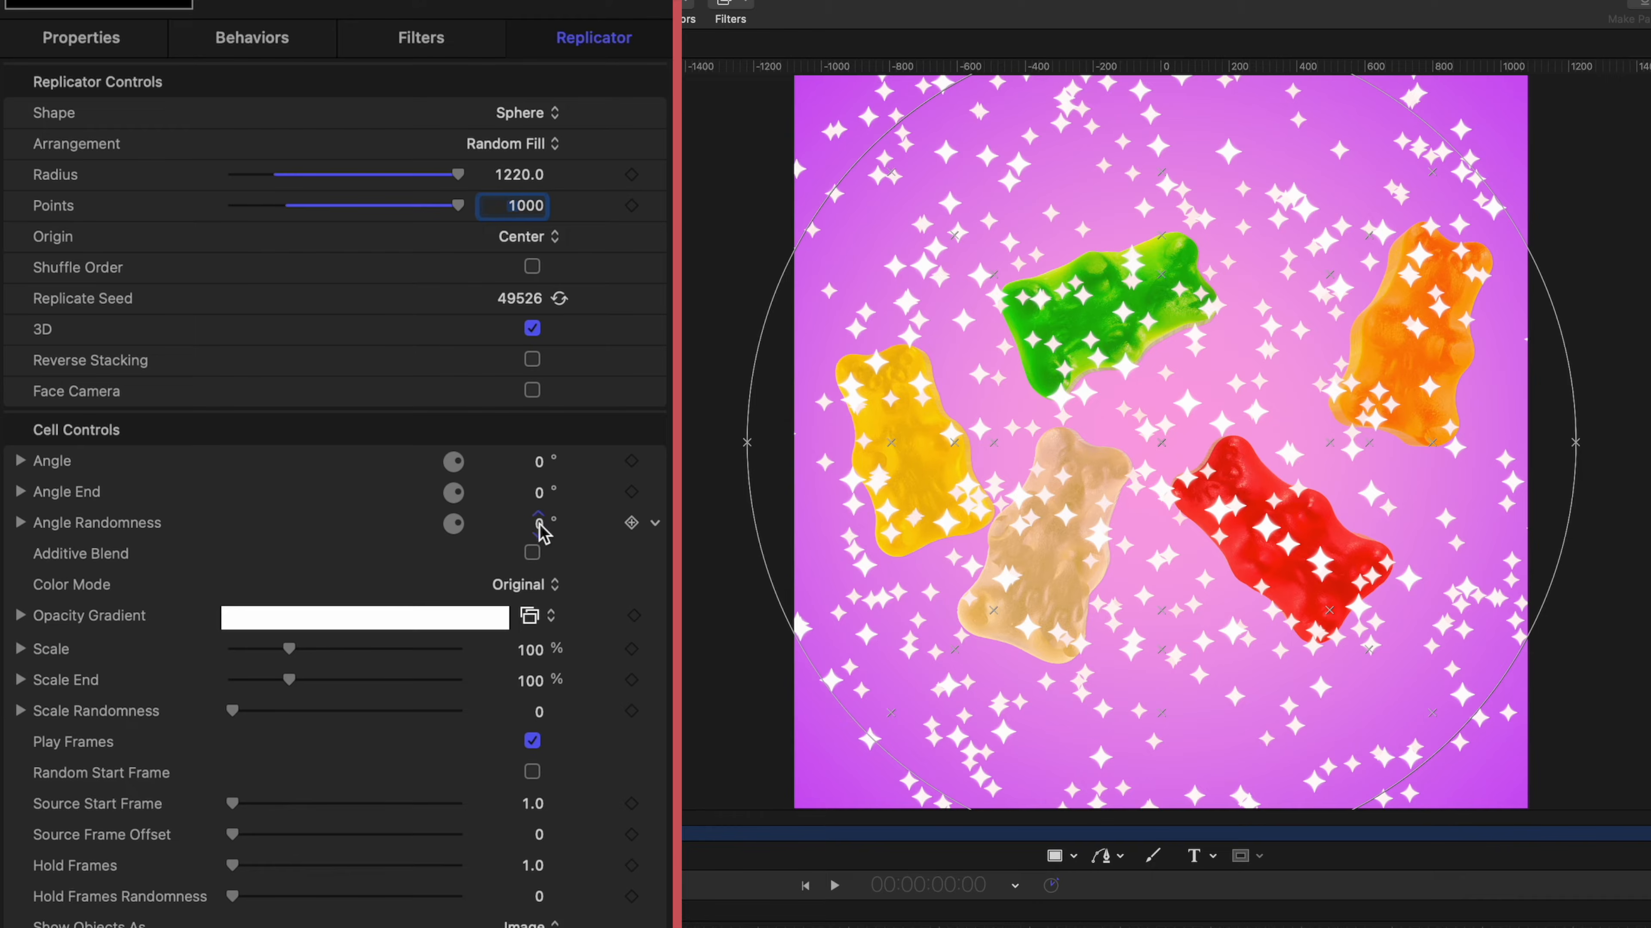
Randomise the star copies with angle randomness 92° and scale randomness 144, and set the replicator's blend mode to Add.
left_click_drag(534, 524, 534, 454)
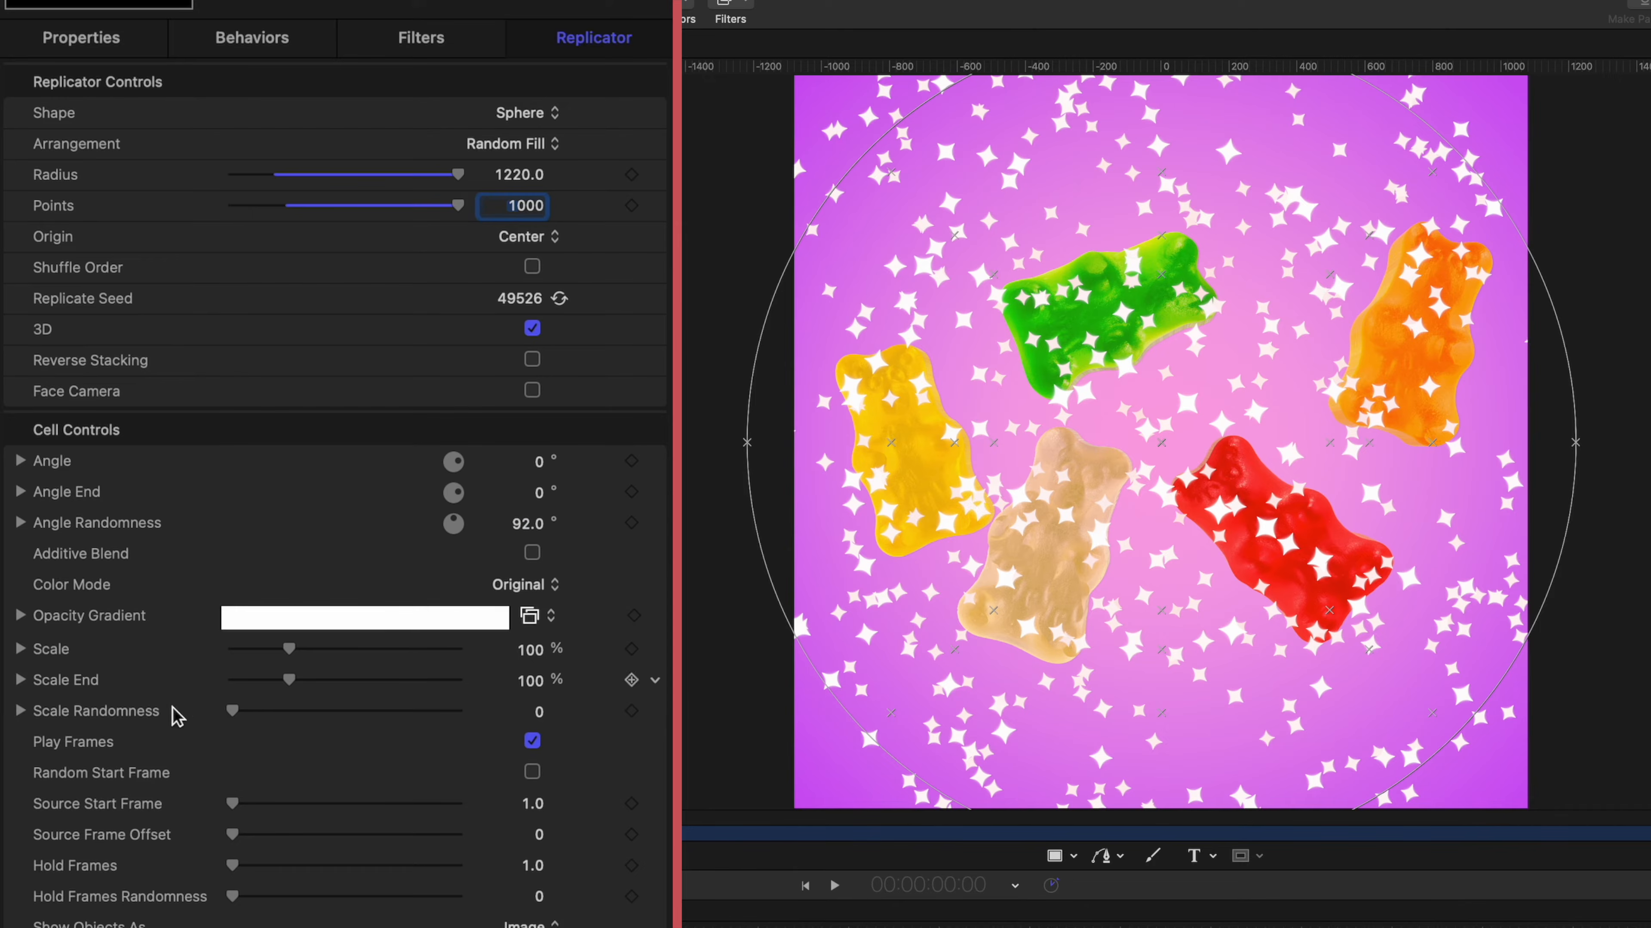
left_click_drag(238, 708, 394, 710)
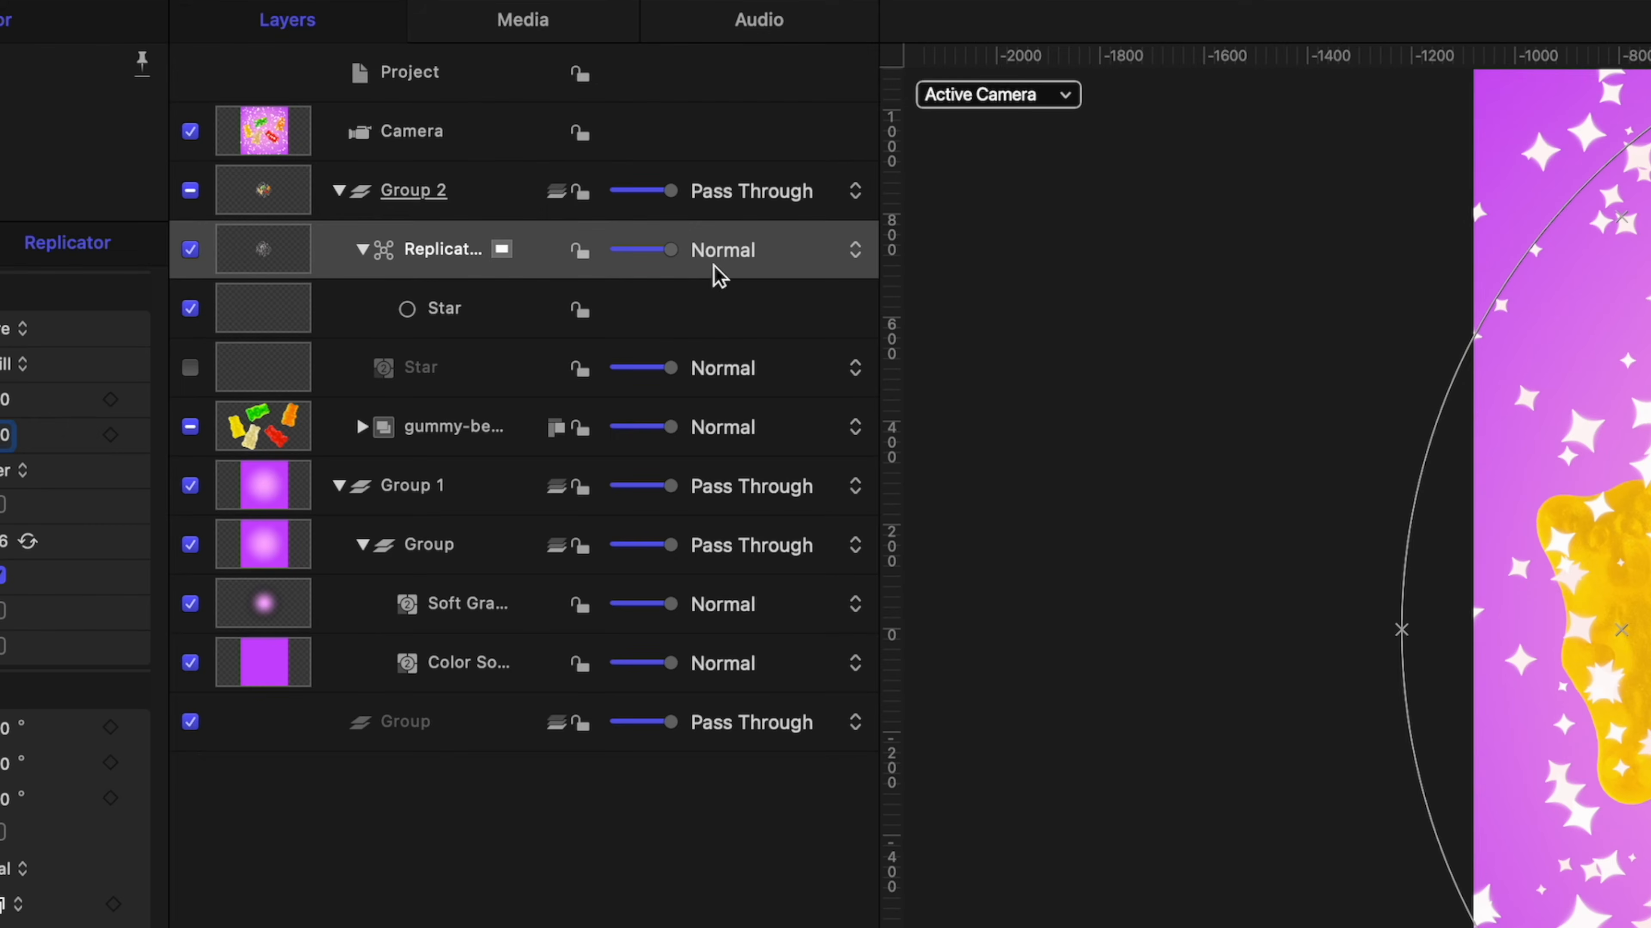
left_click(718, 253)
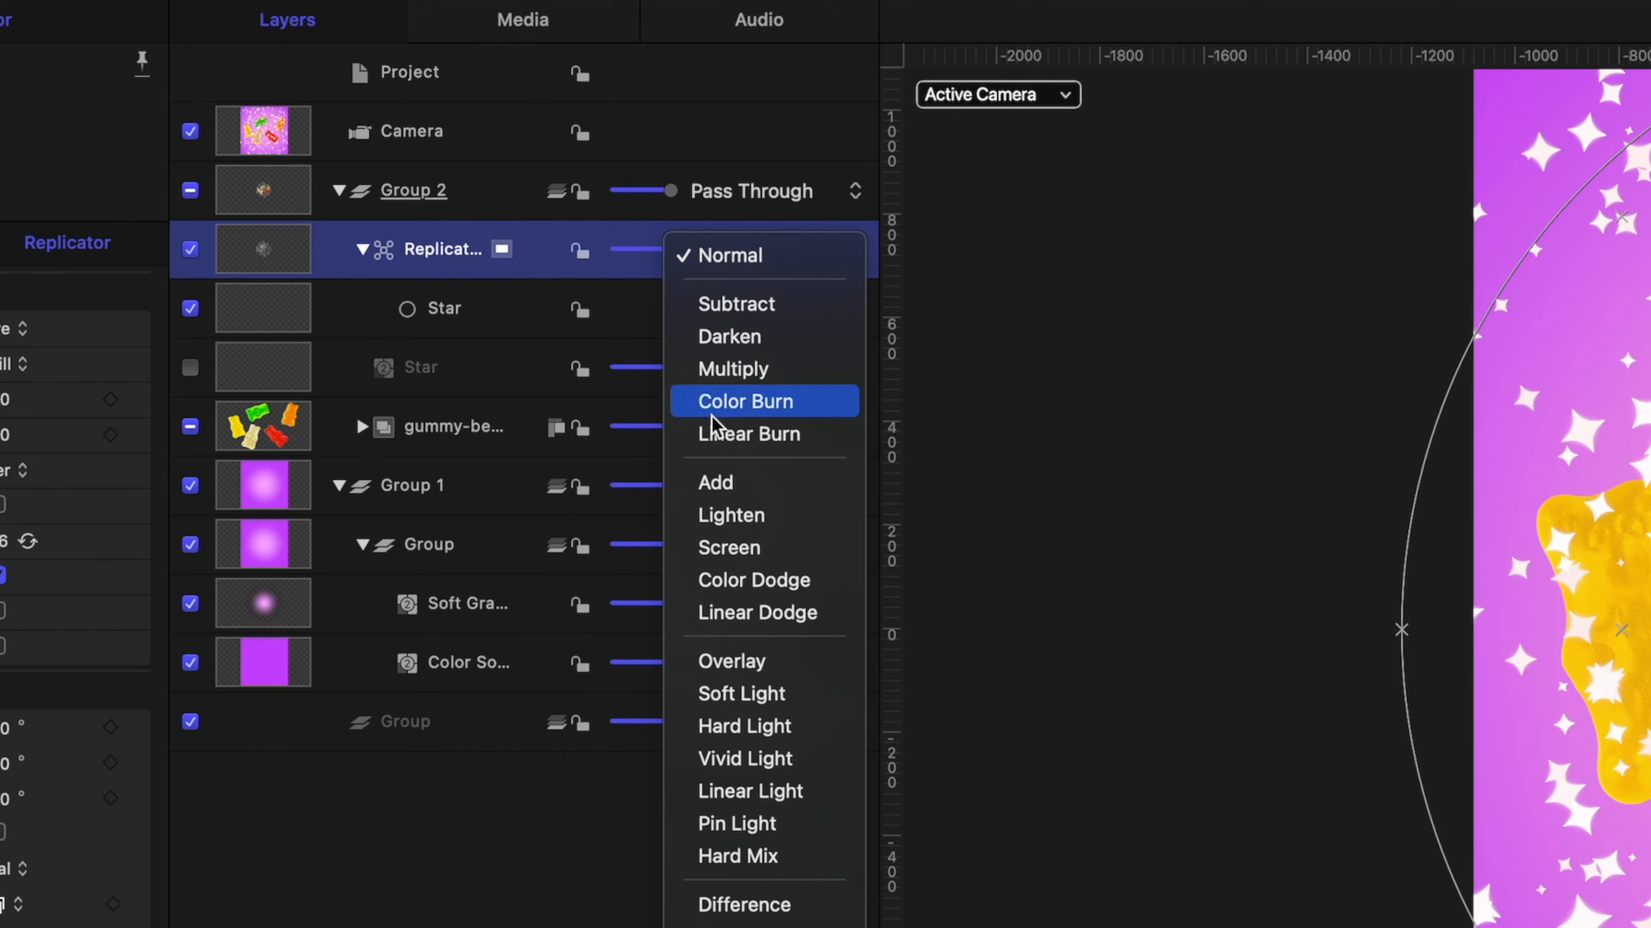
left_click(715, 497)
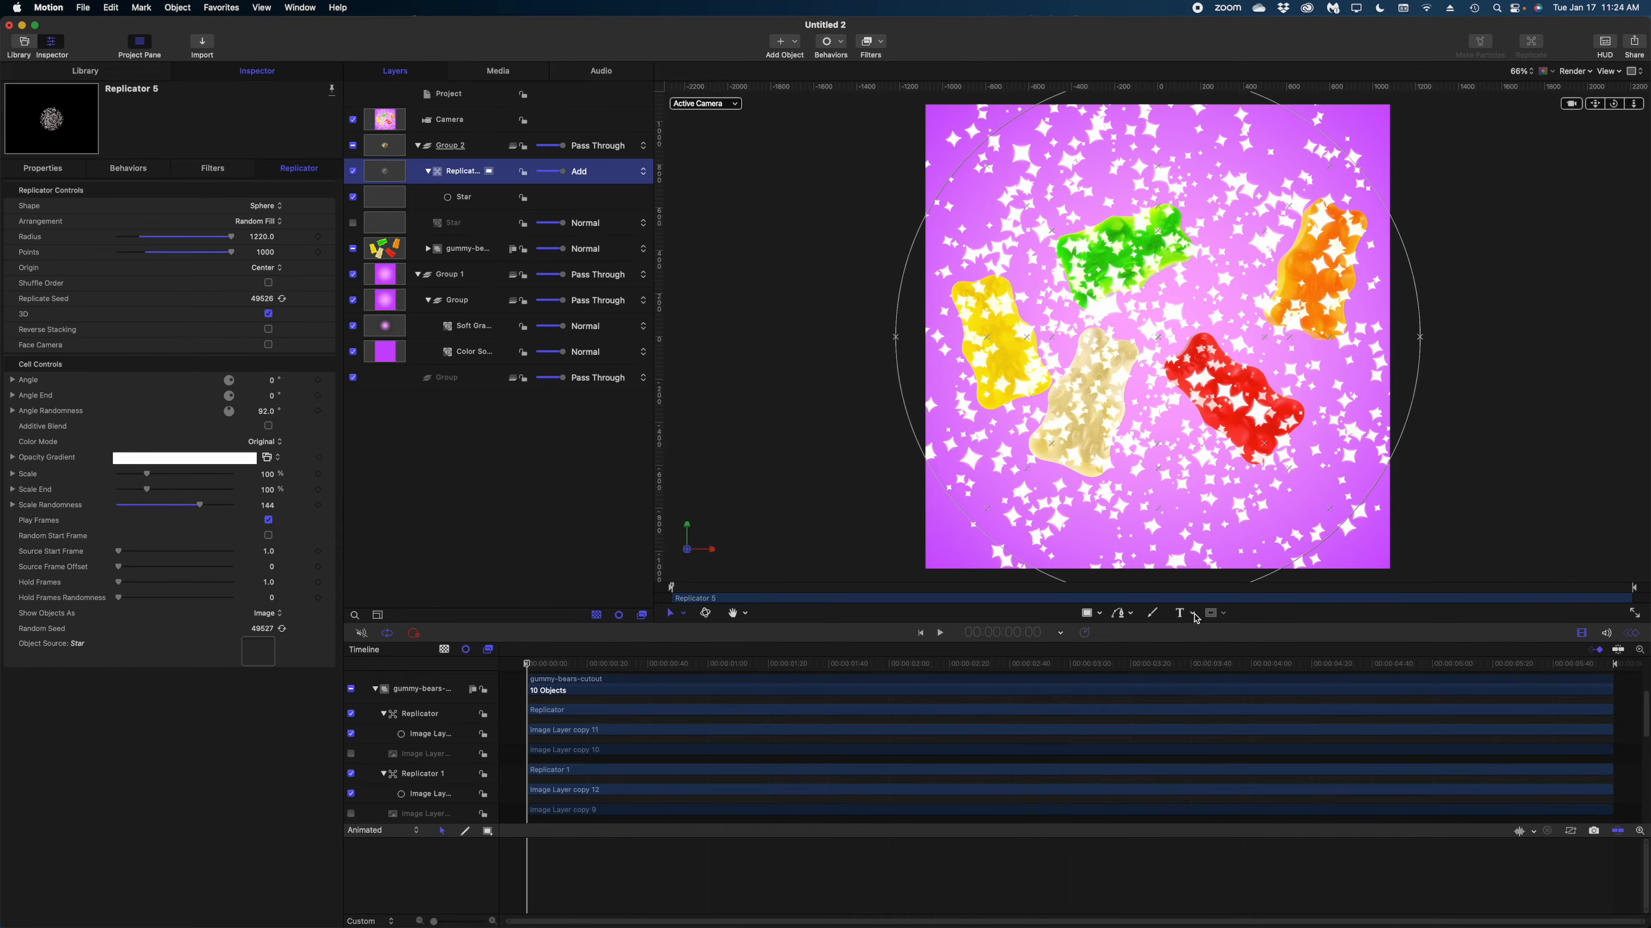
Add a 3D text object on the canvas reading "3D", "SCROLL" and "STOPPER" on three separate lines.
left_click(1195, 614)
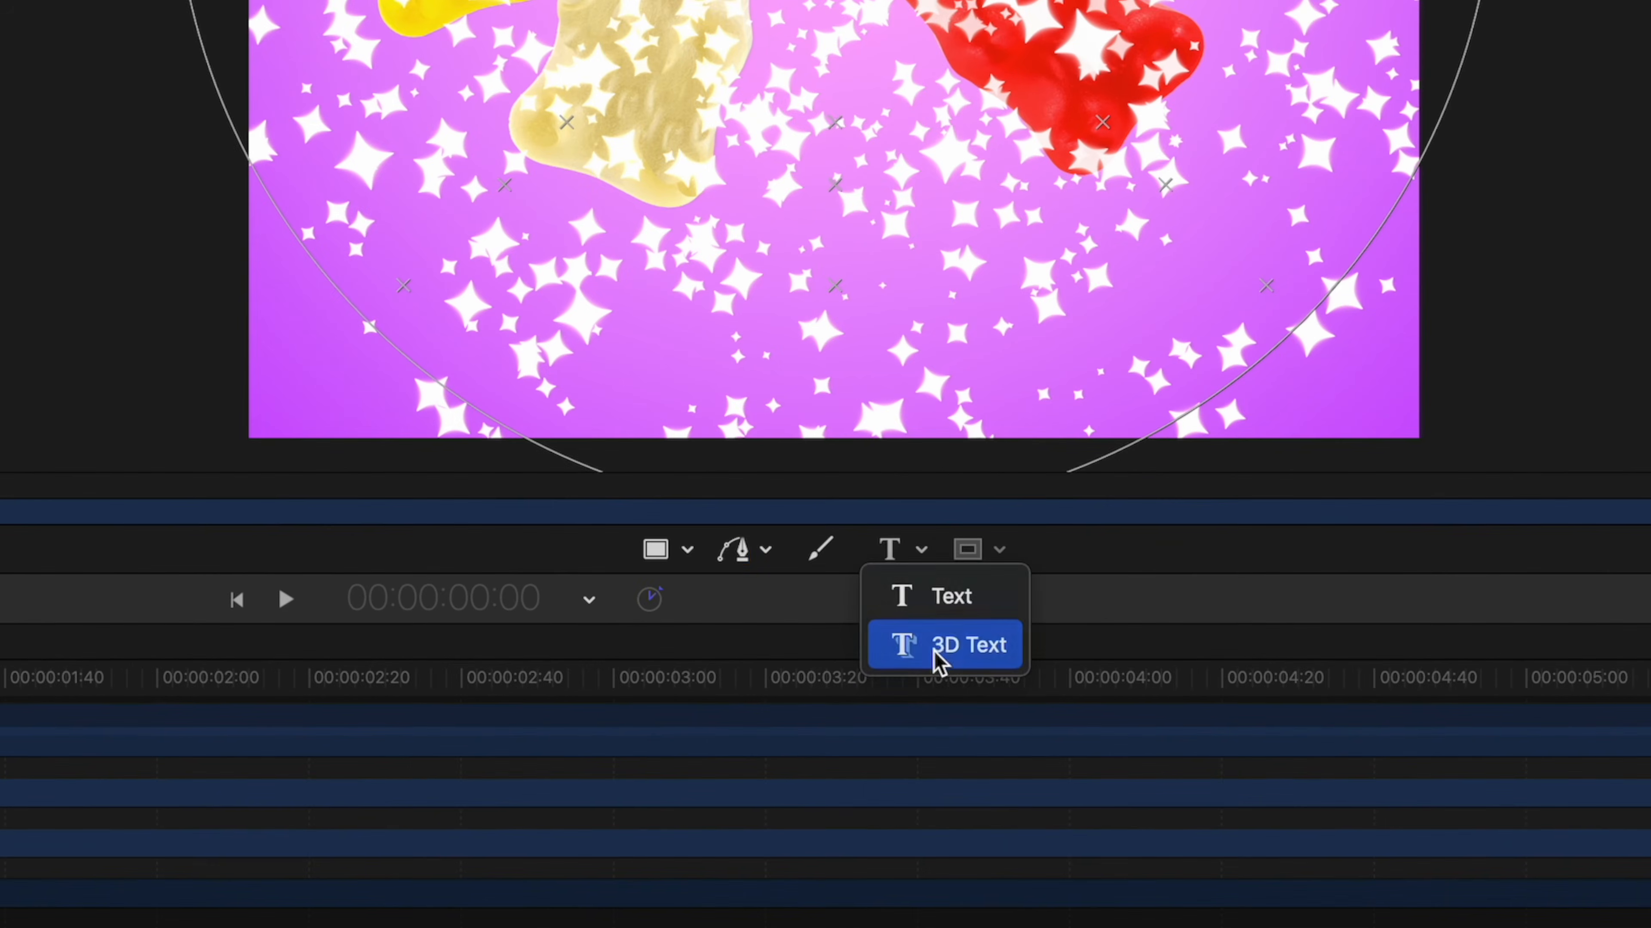
left_click(939, 644)
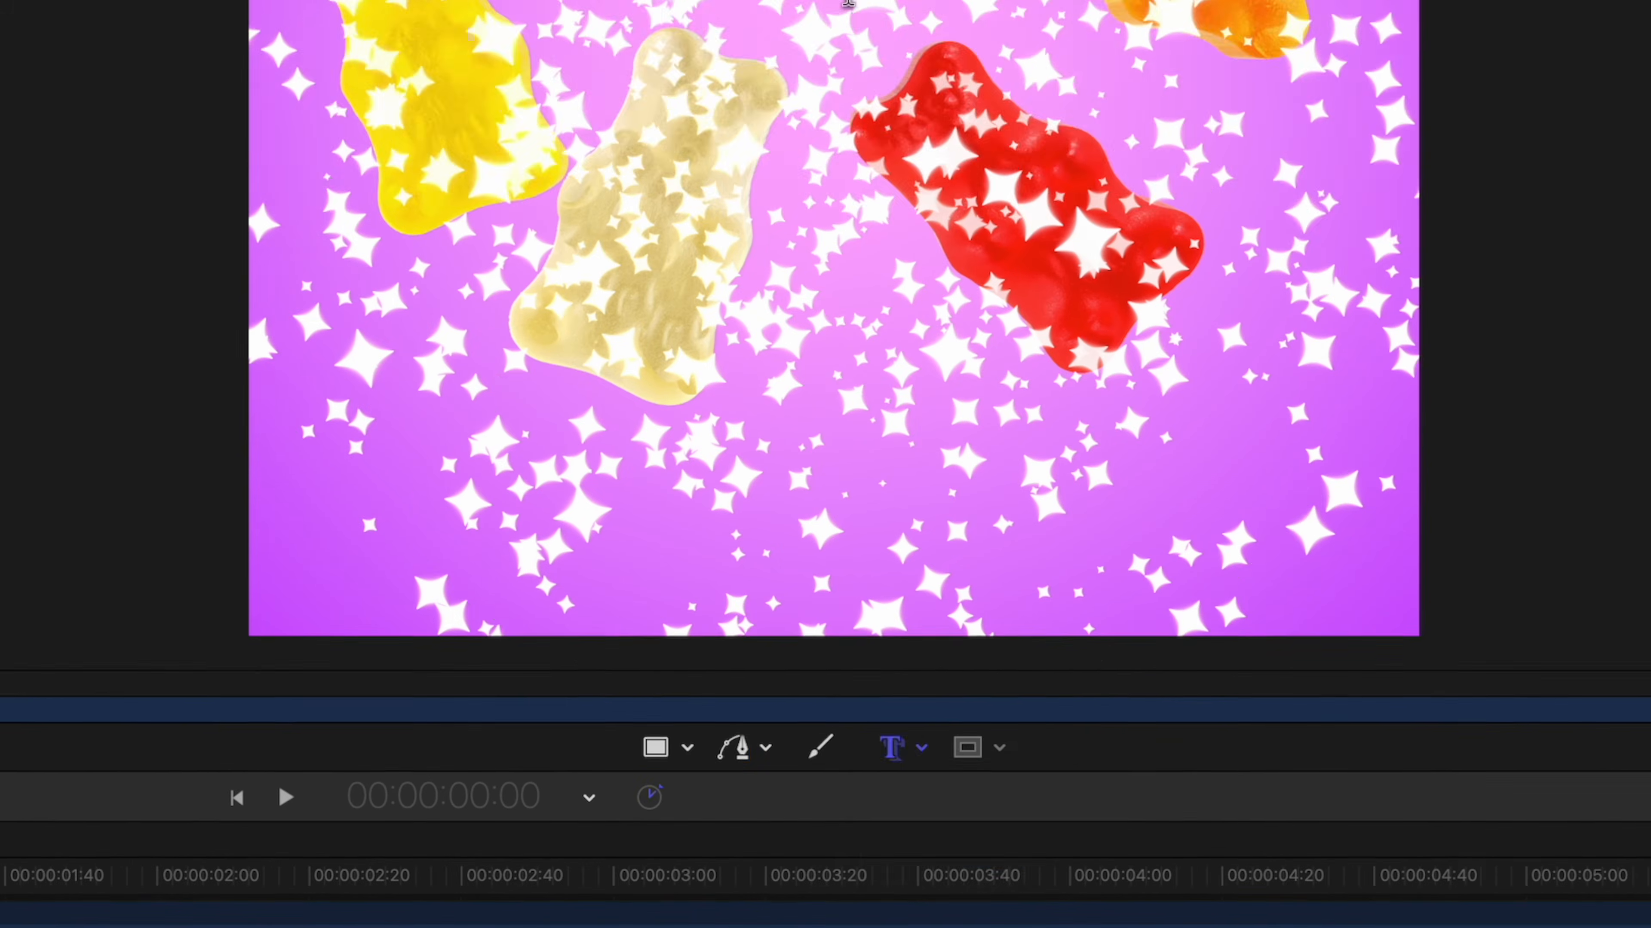
left_click(680, 413)
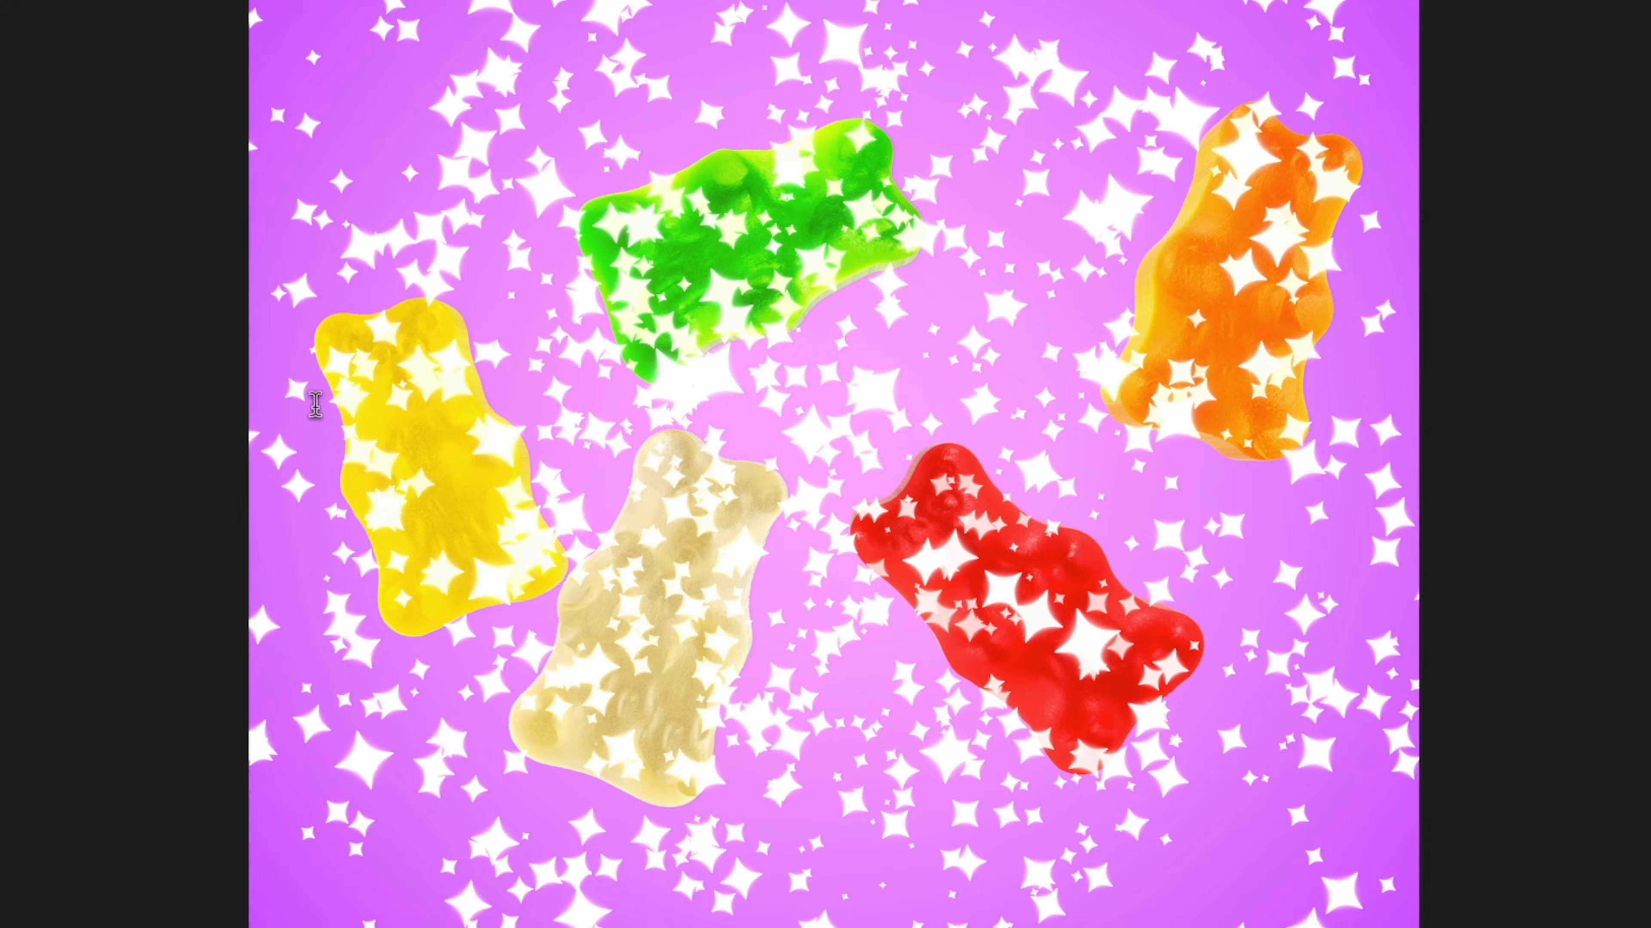
type("3D ")
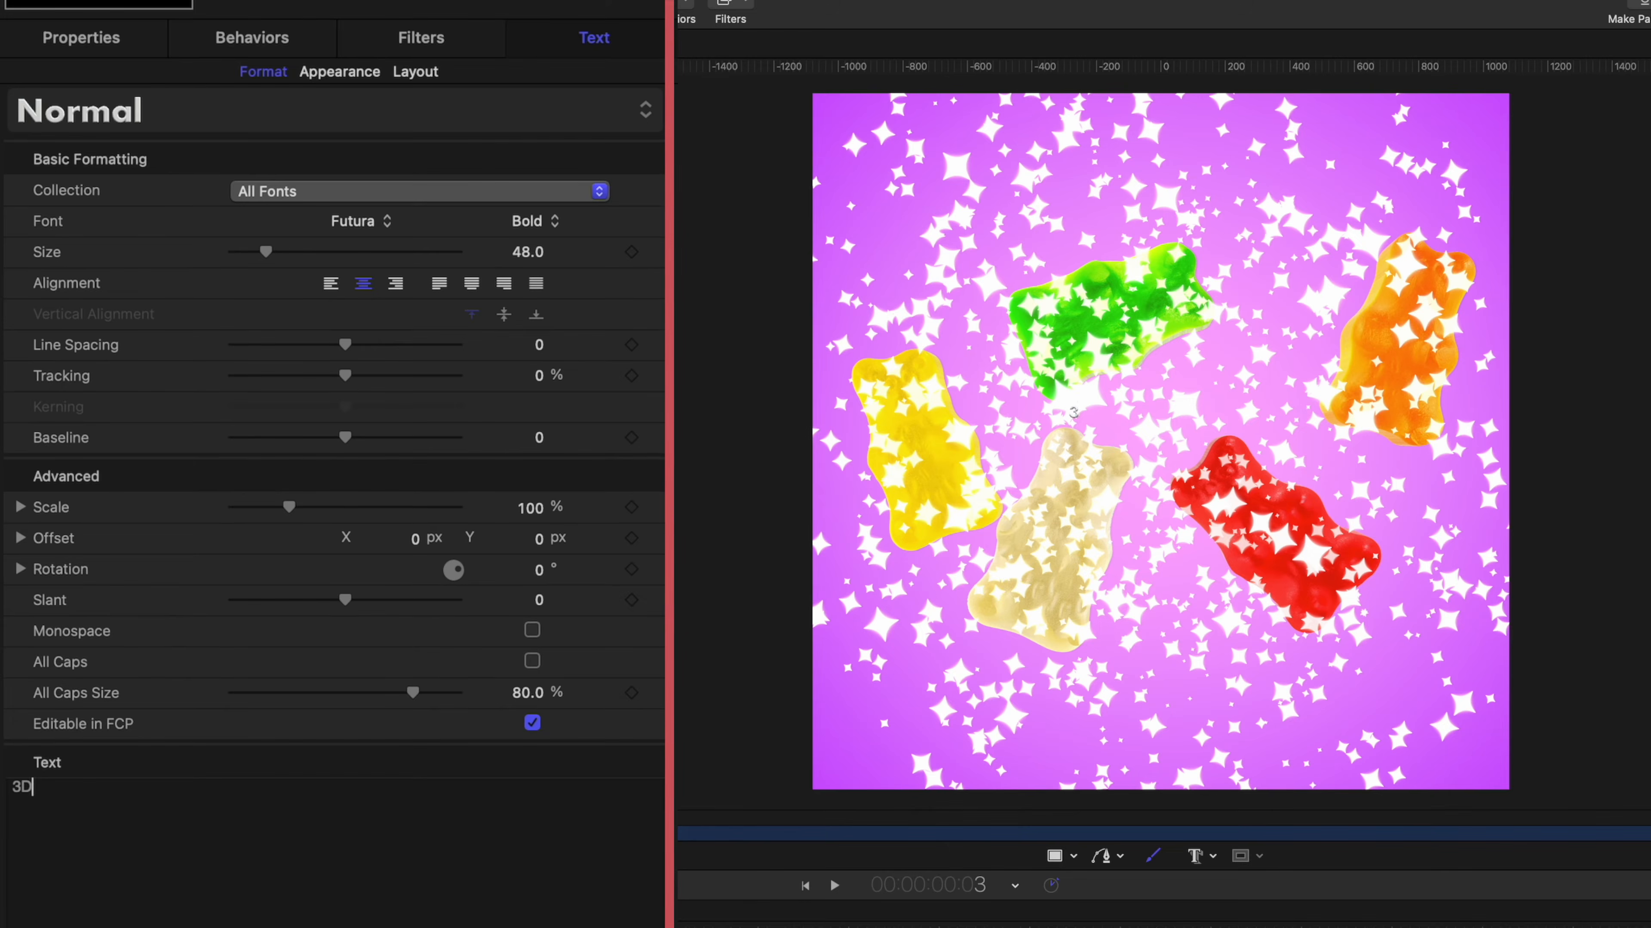
type("SCROLL")
key("Return")
type("STOPPER")
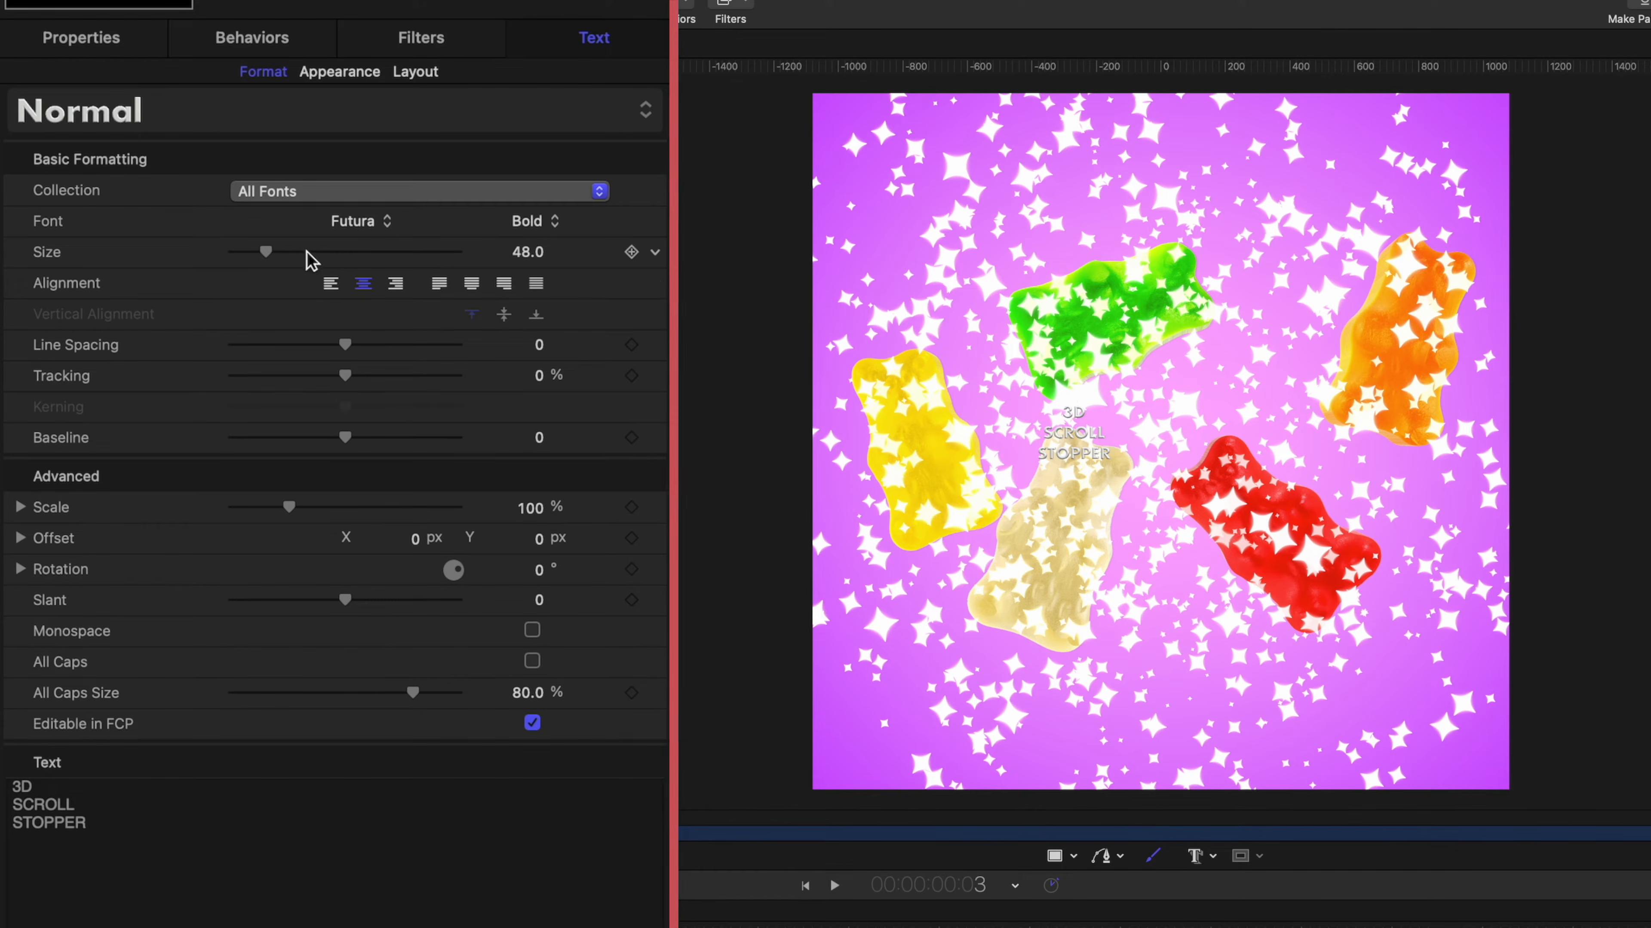
Set the text size to 288 and its 3D depth to 83.
left_click_drag(313, 255, 478, 273)
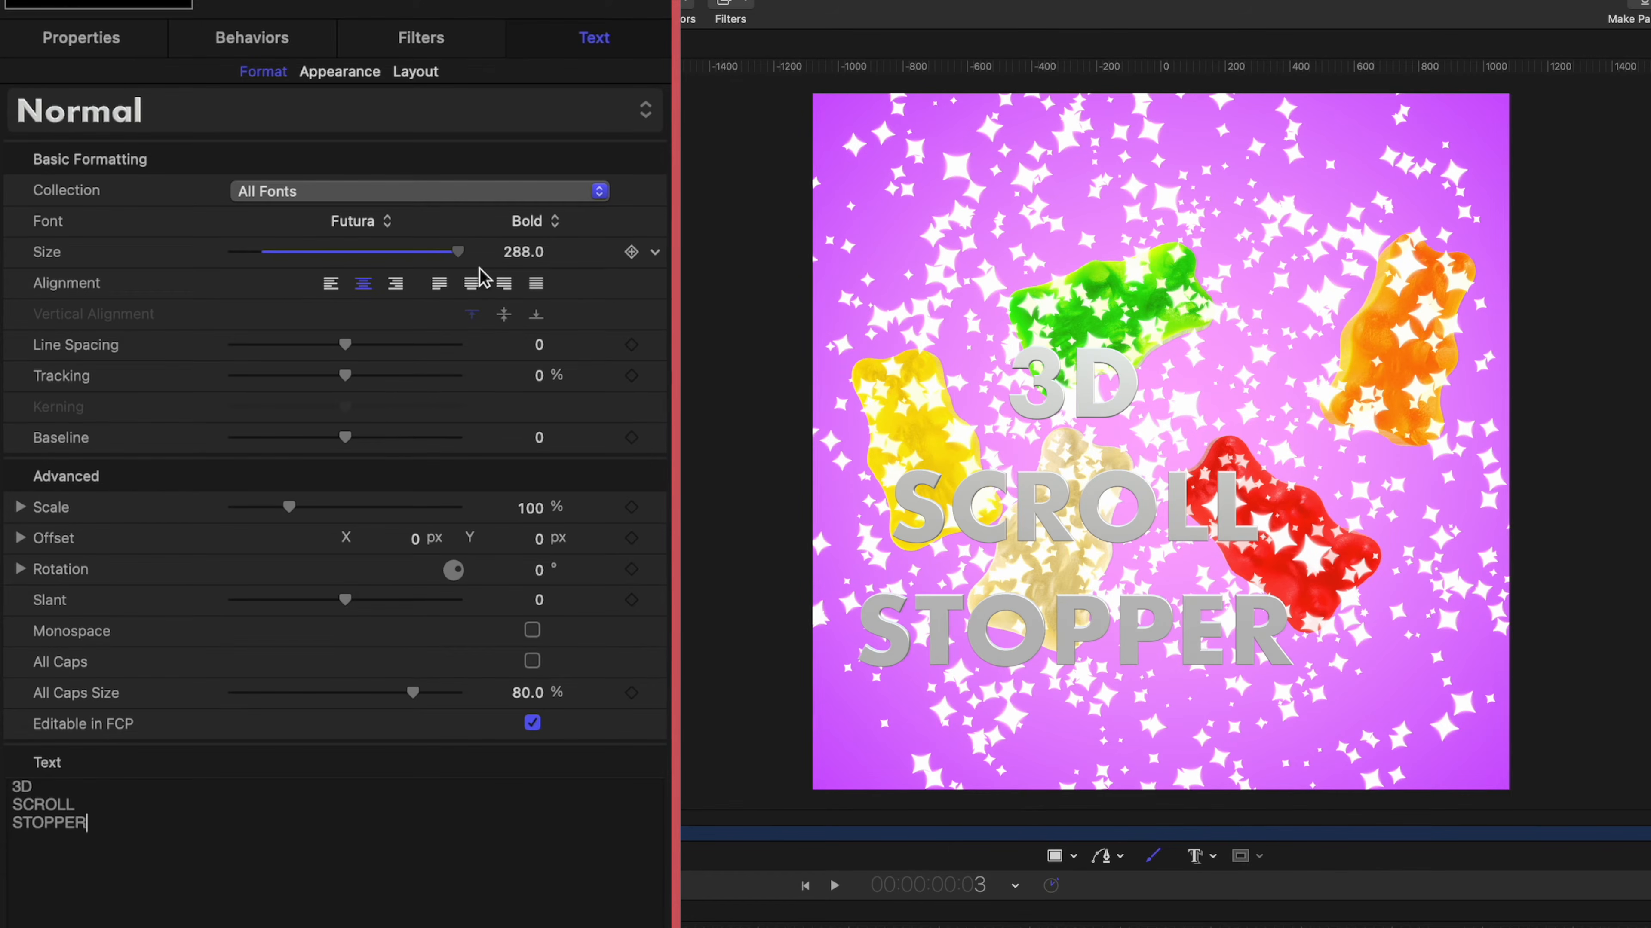
left_click(326, 77)
left_click_drag(267, 191, 423, 215)
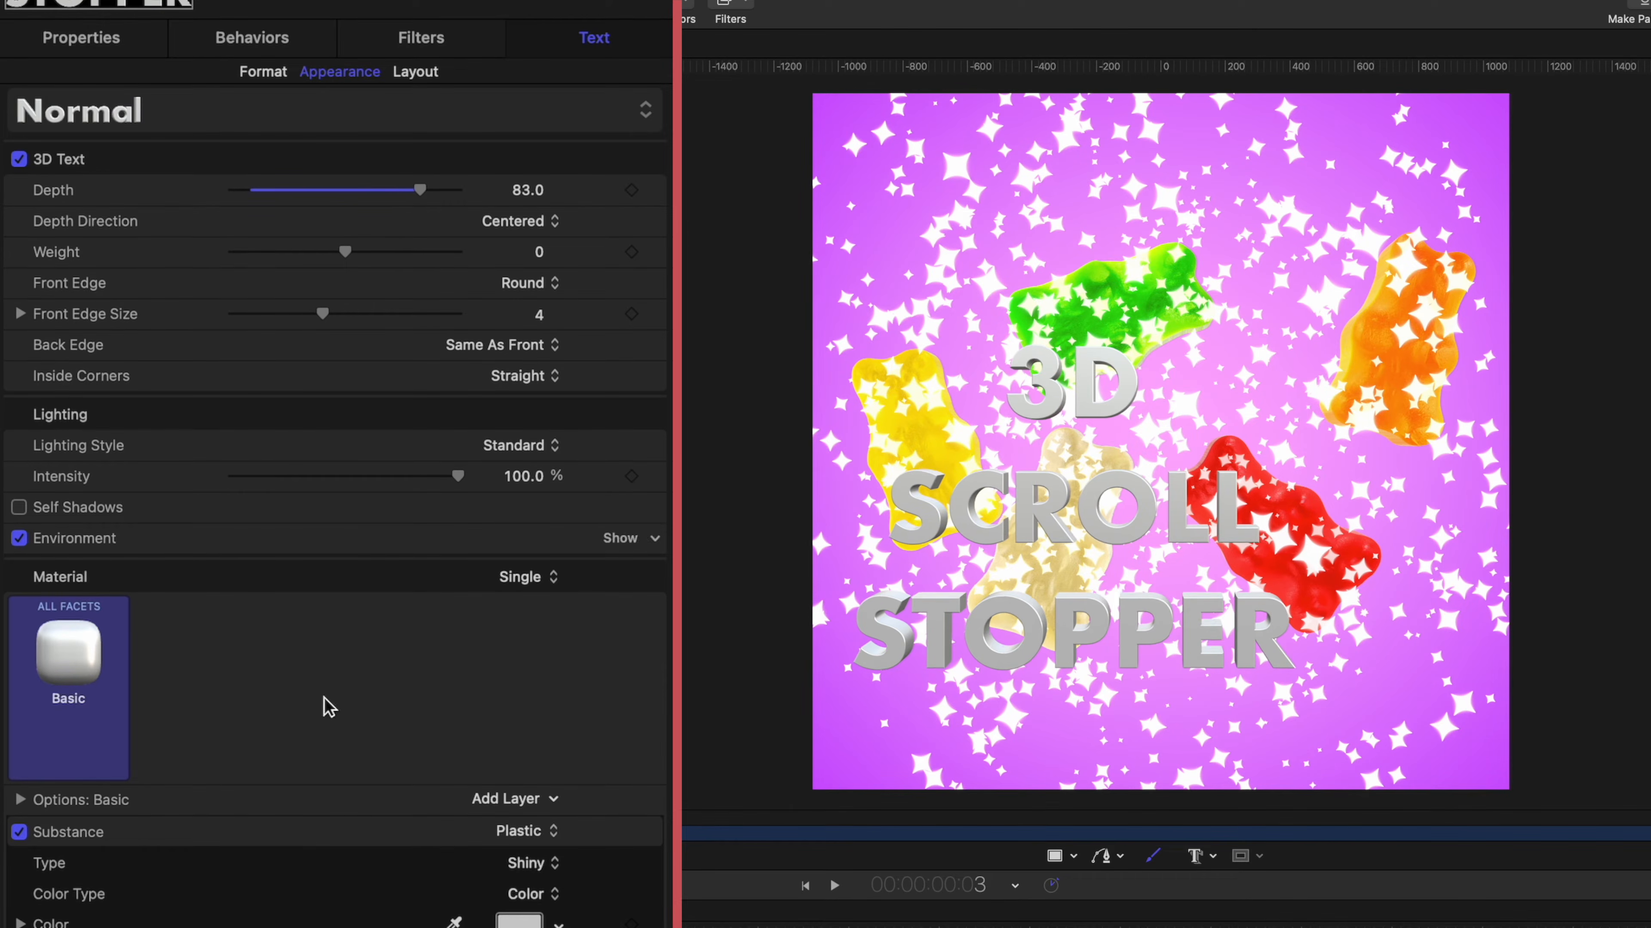
Change the colour of the 3D text's shiny plastic material to a teal blue.
scroll(413, 871, "down", 6)
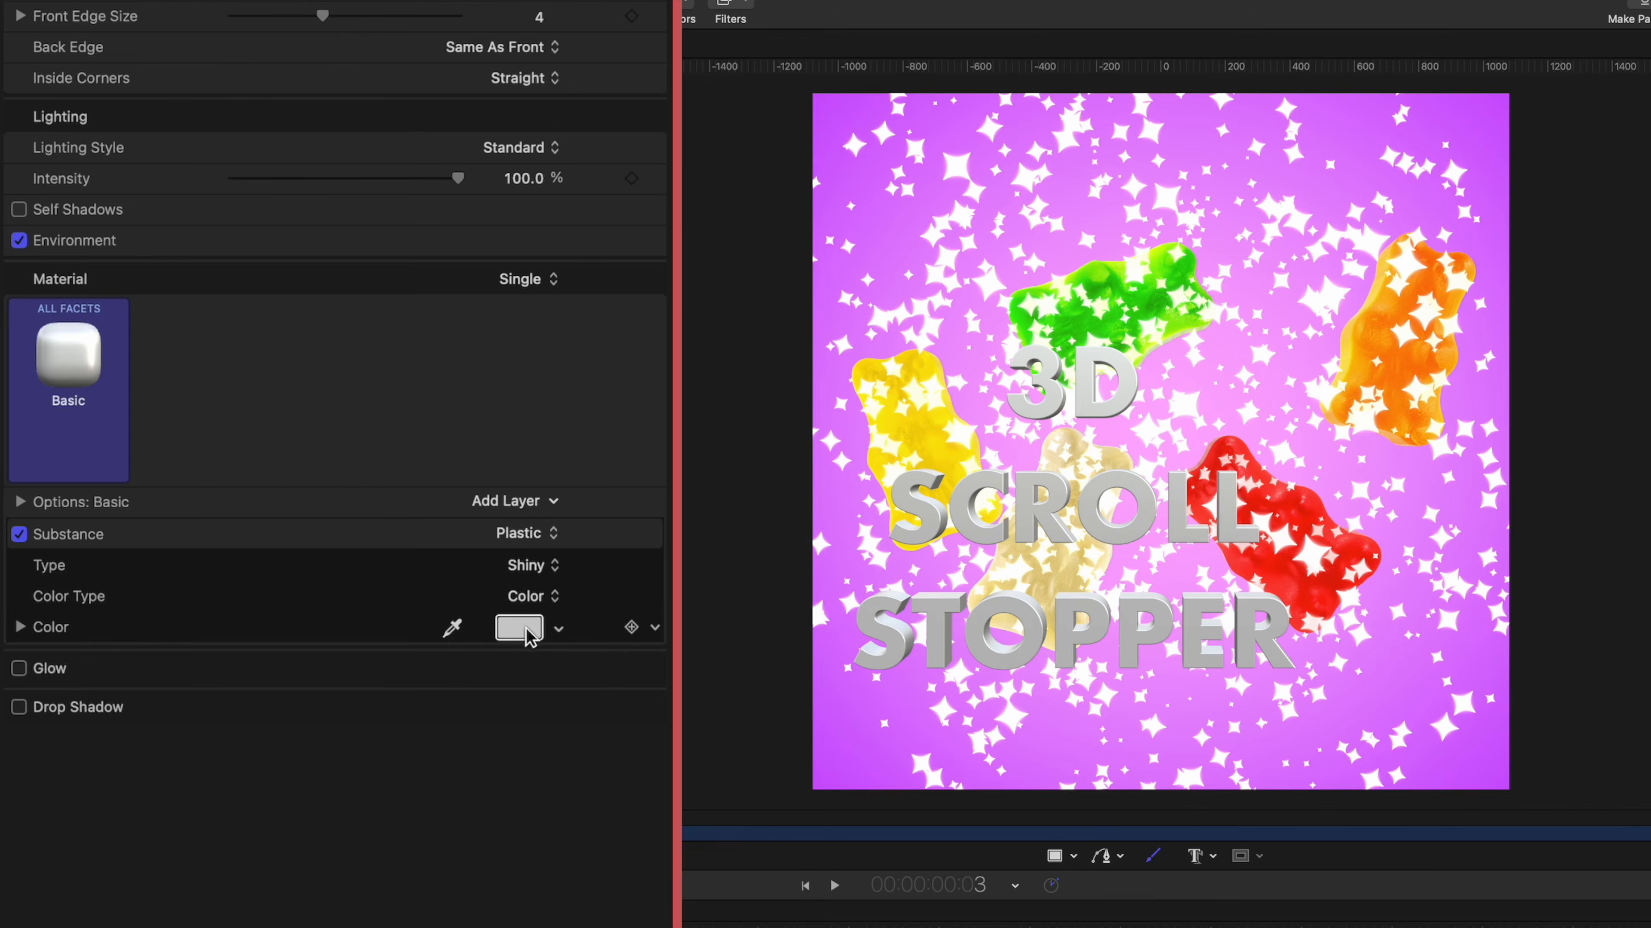
left_click(519, 628)
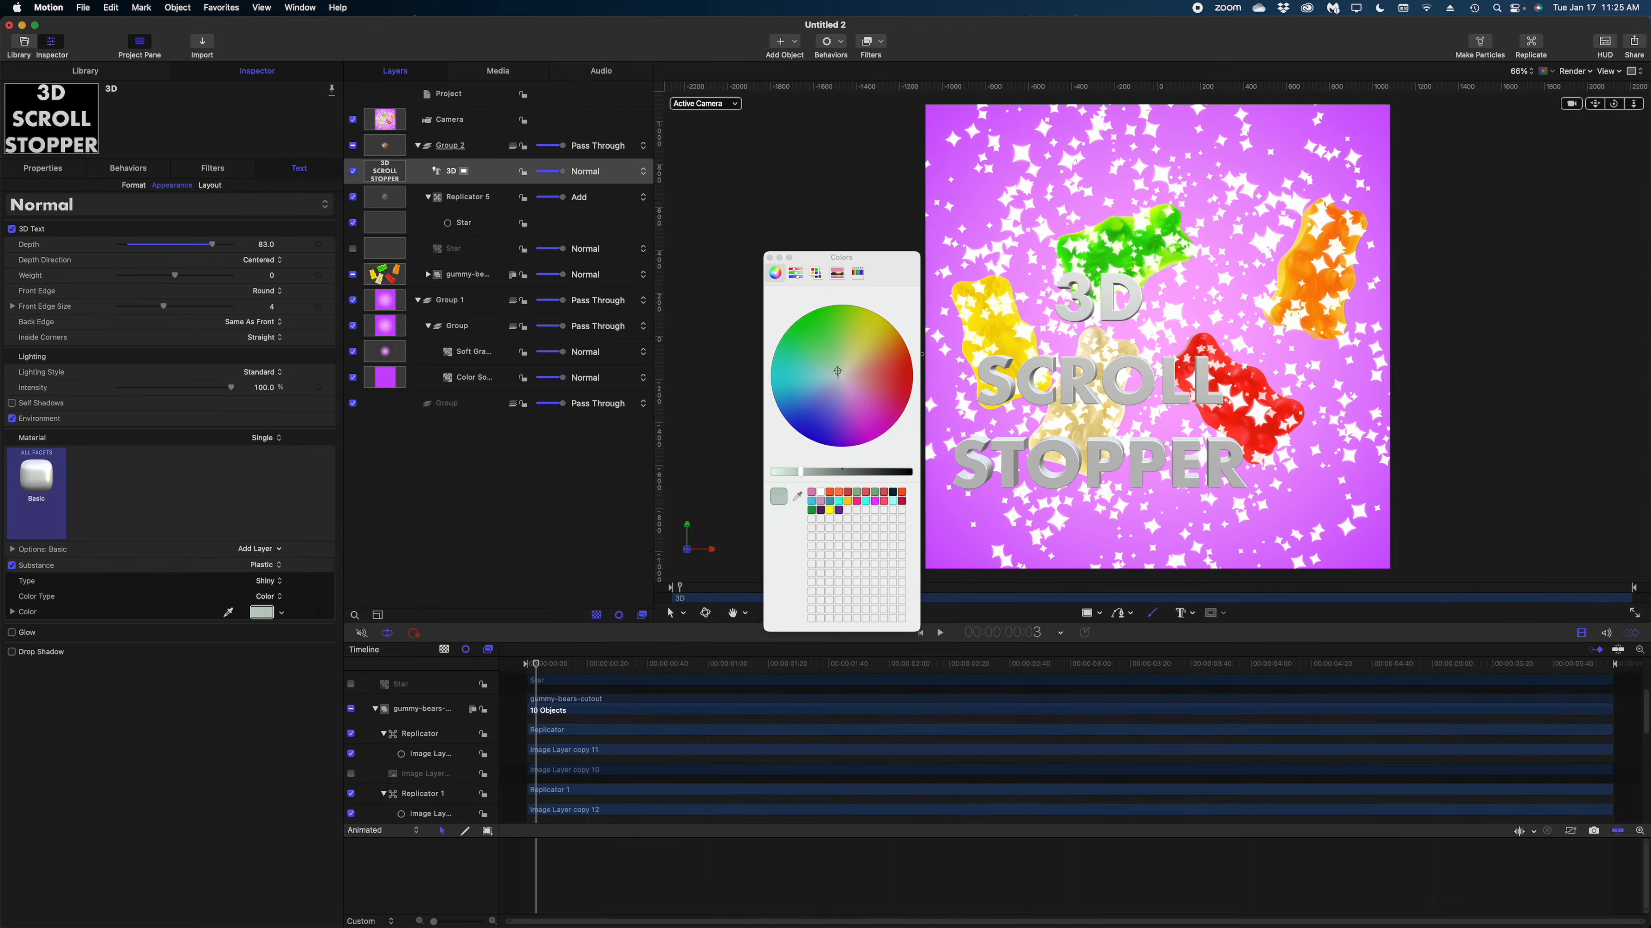
left_click_drag(837, 371, 798, 382)
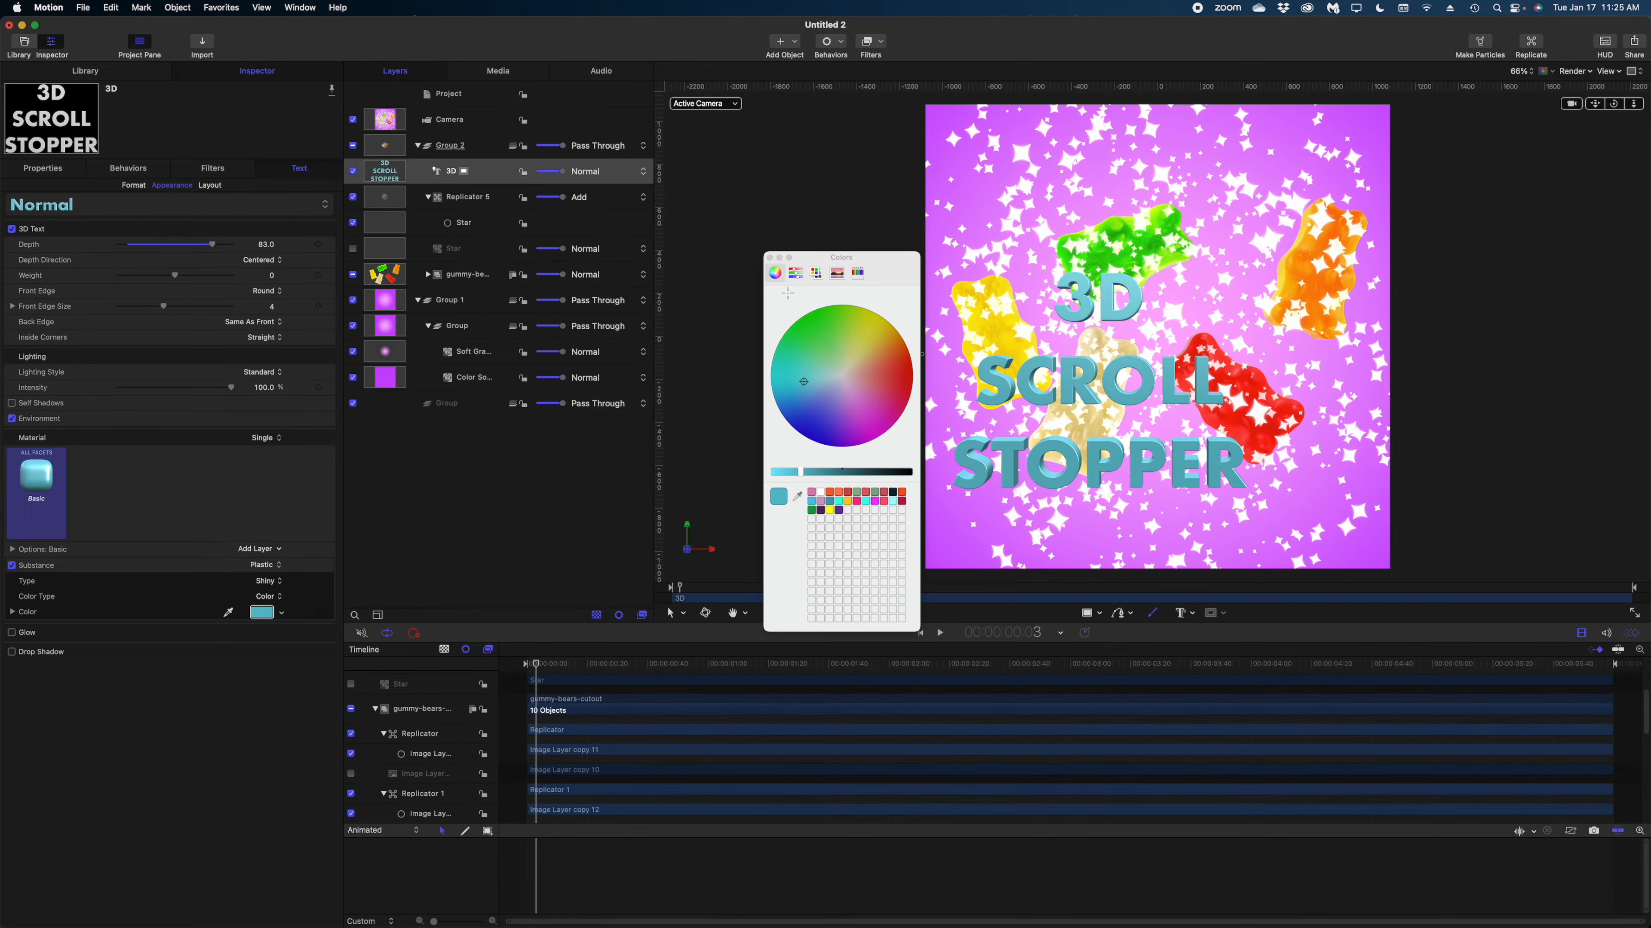
left_click(769, 257)
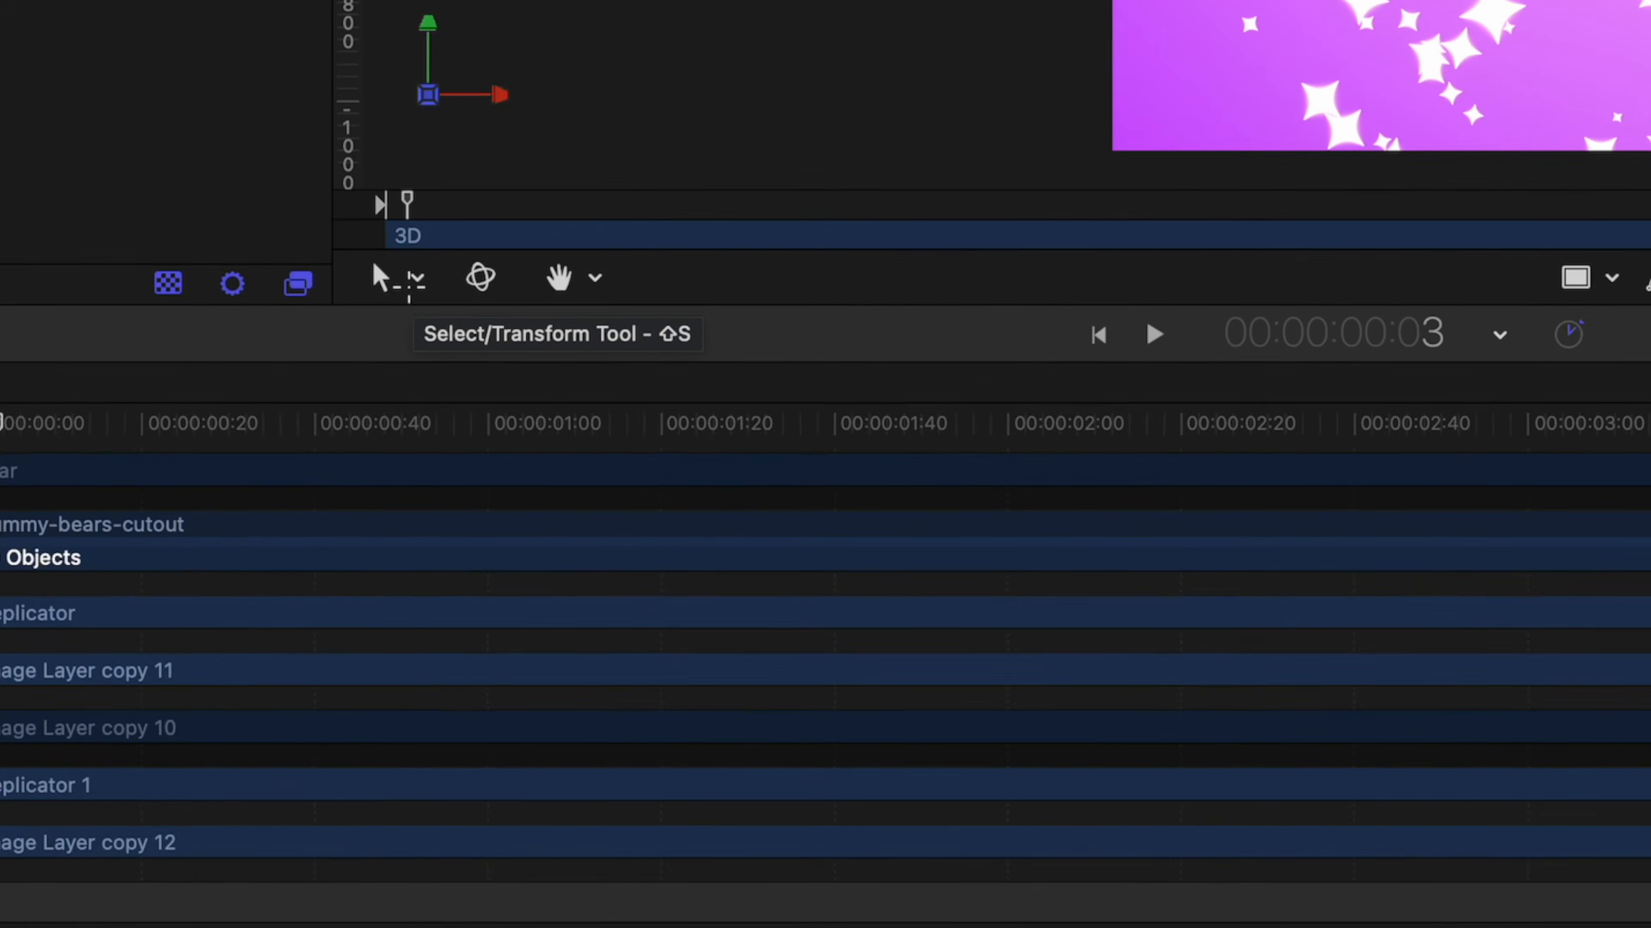
Using Transform Glyph, enlarge the characters "3" and "D" and arrange them side by side above the word SCROLL.
left_click(415, 279)
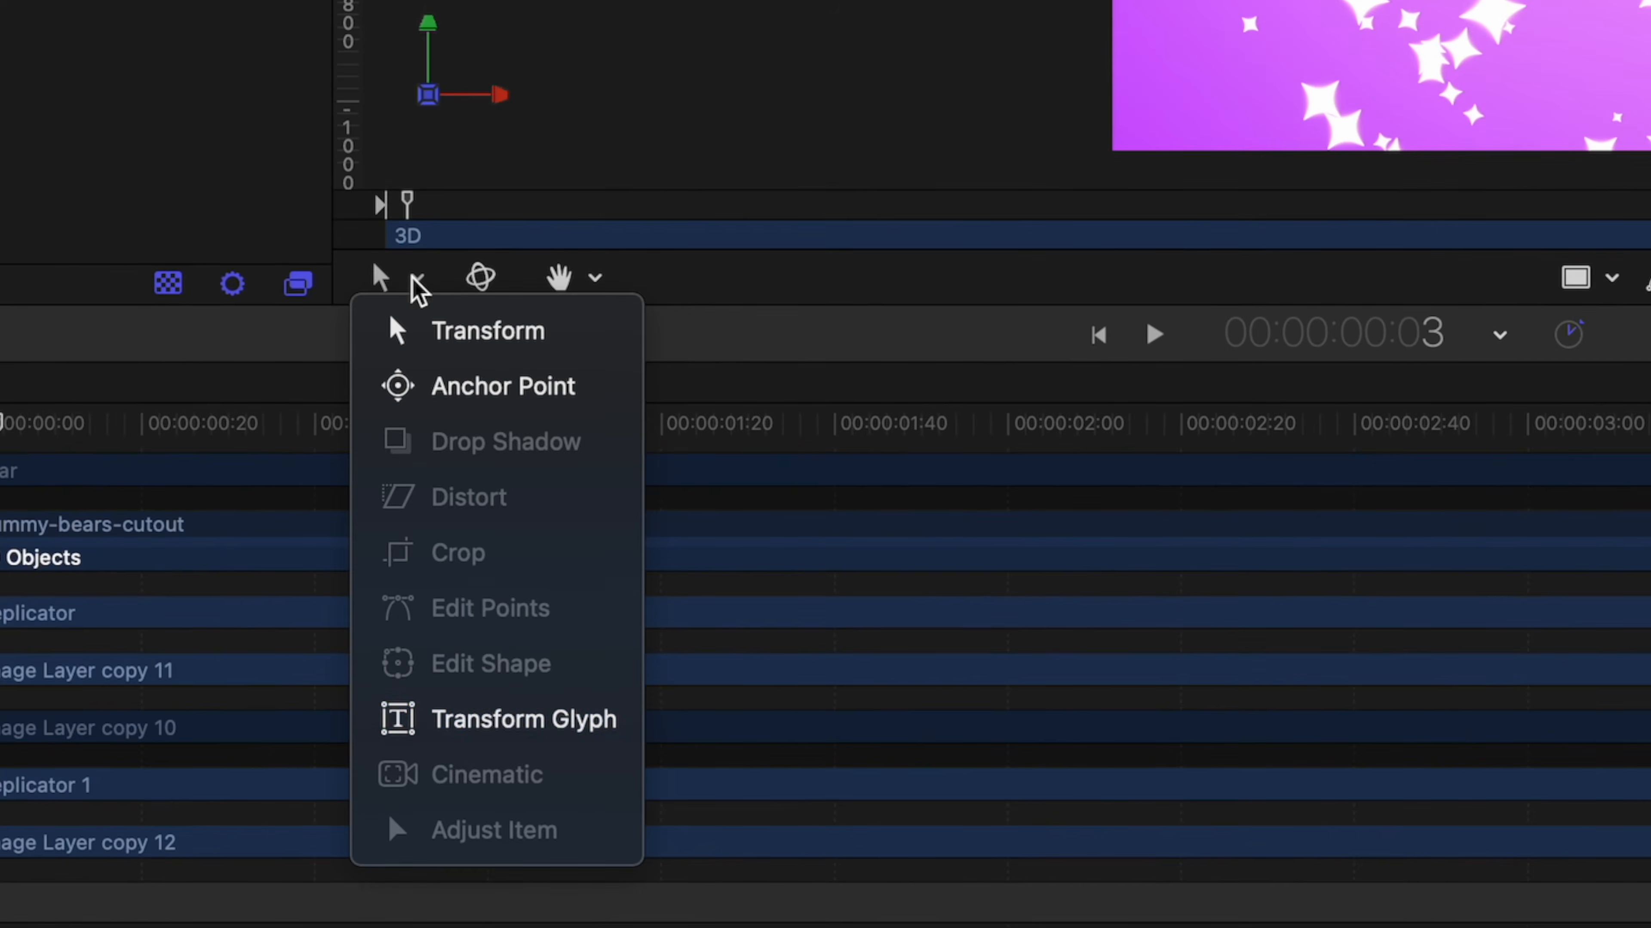
left_click(500, 722)
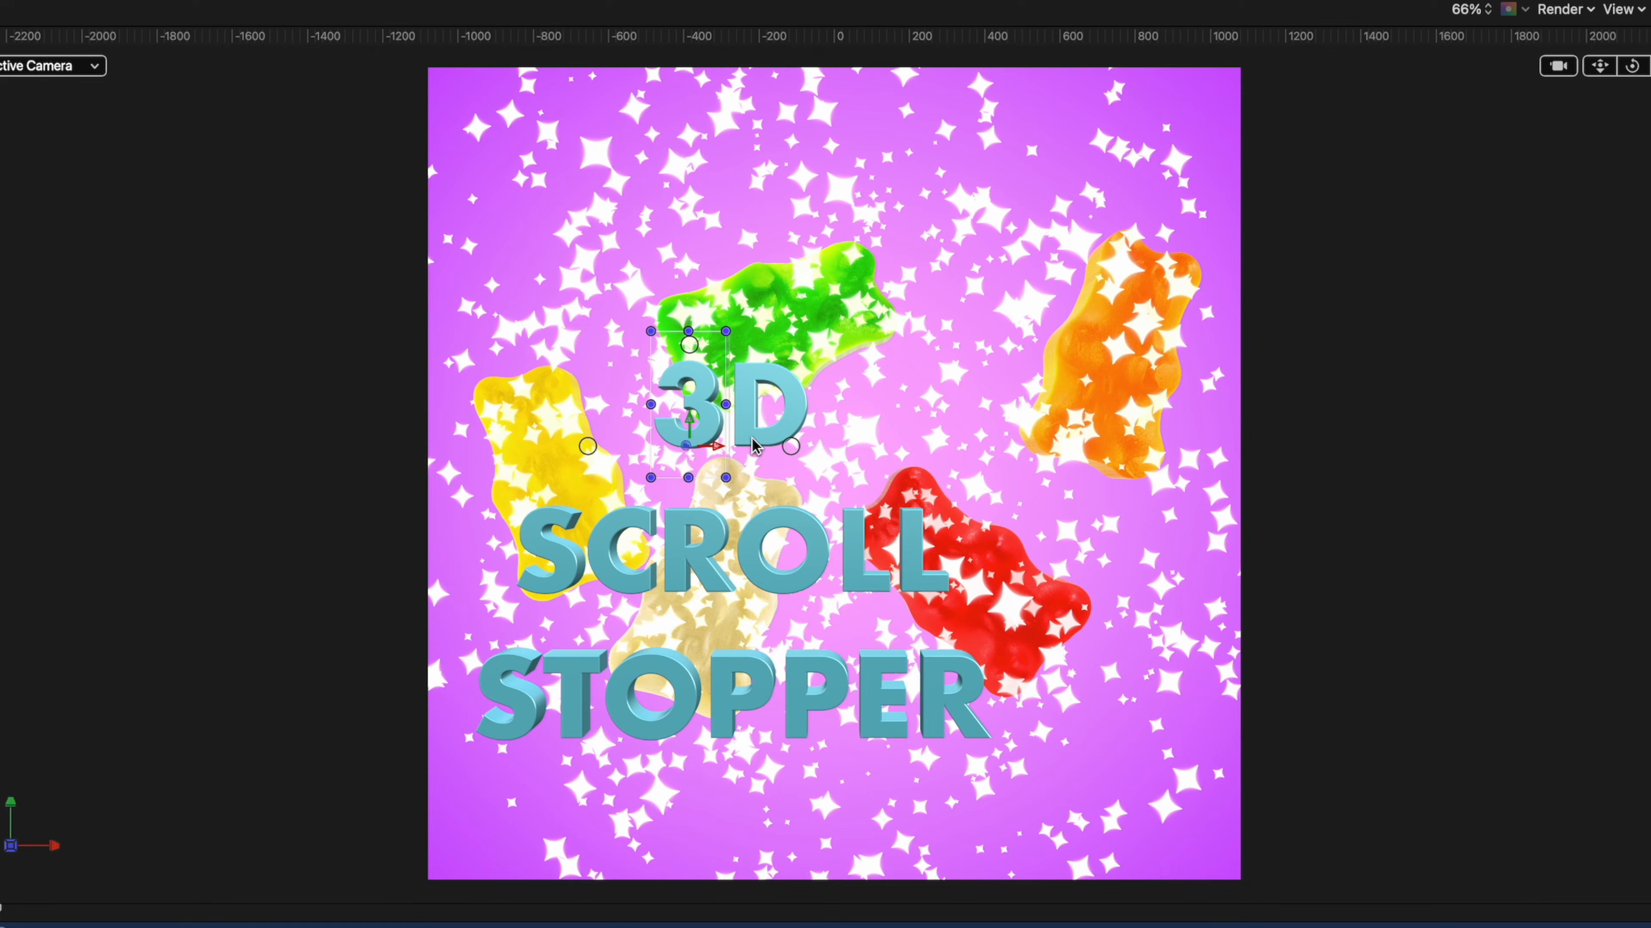
left_click(771, 407)
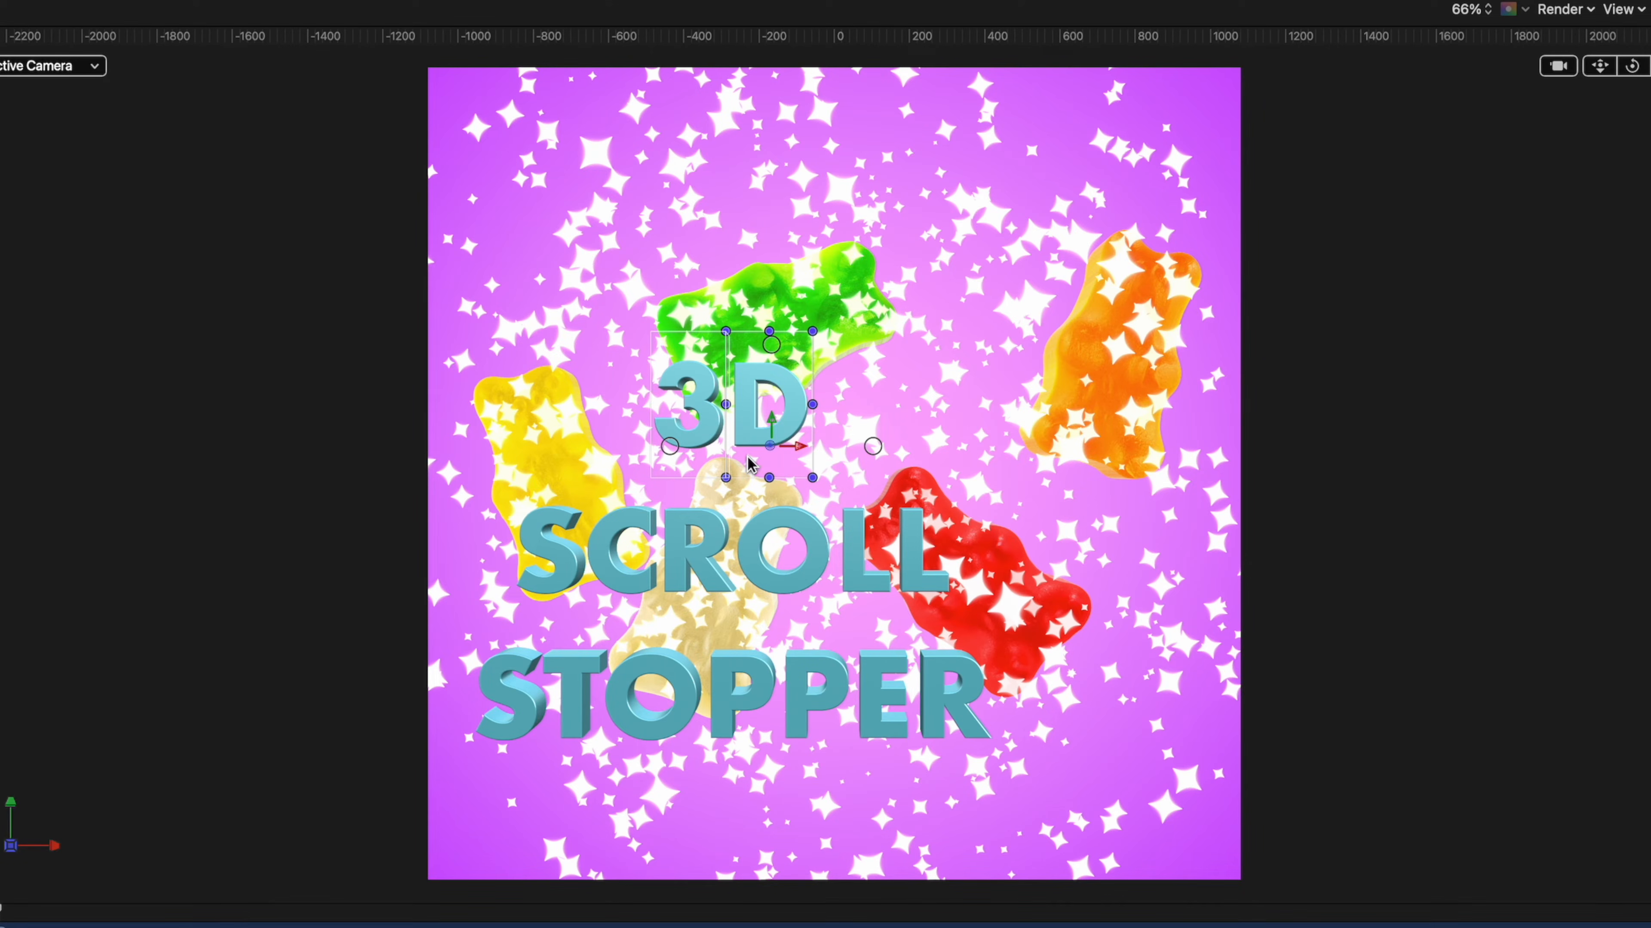
left_click_drag(815, 482, 913, 590)
left_click_drag(754, 520, 676, 448)
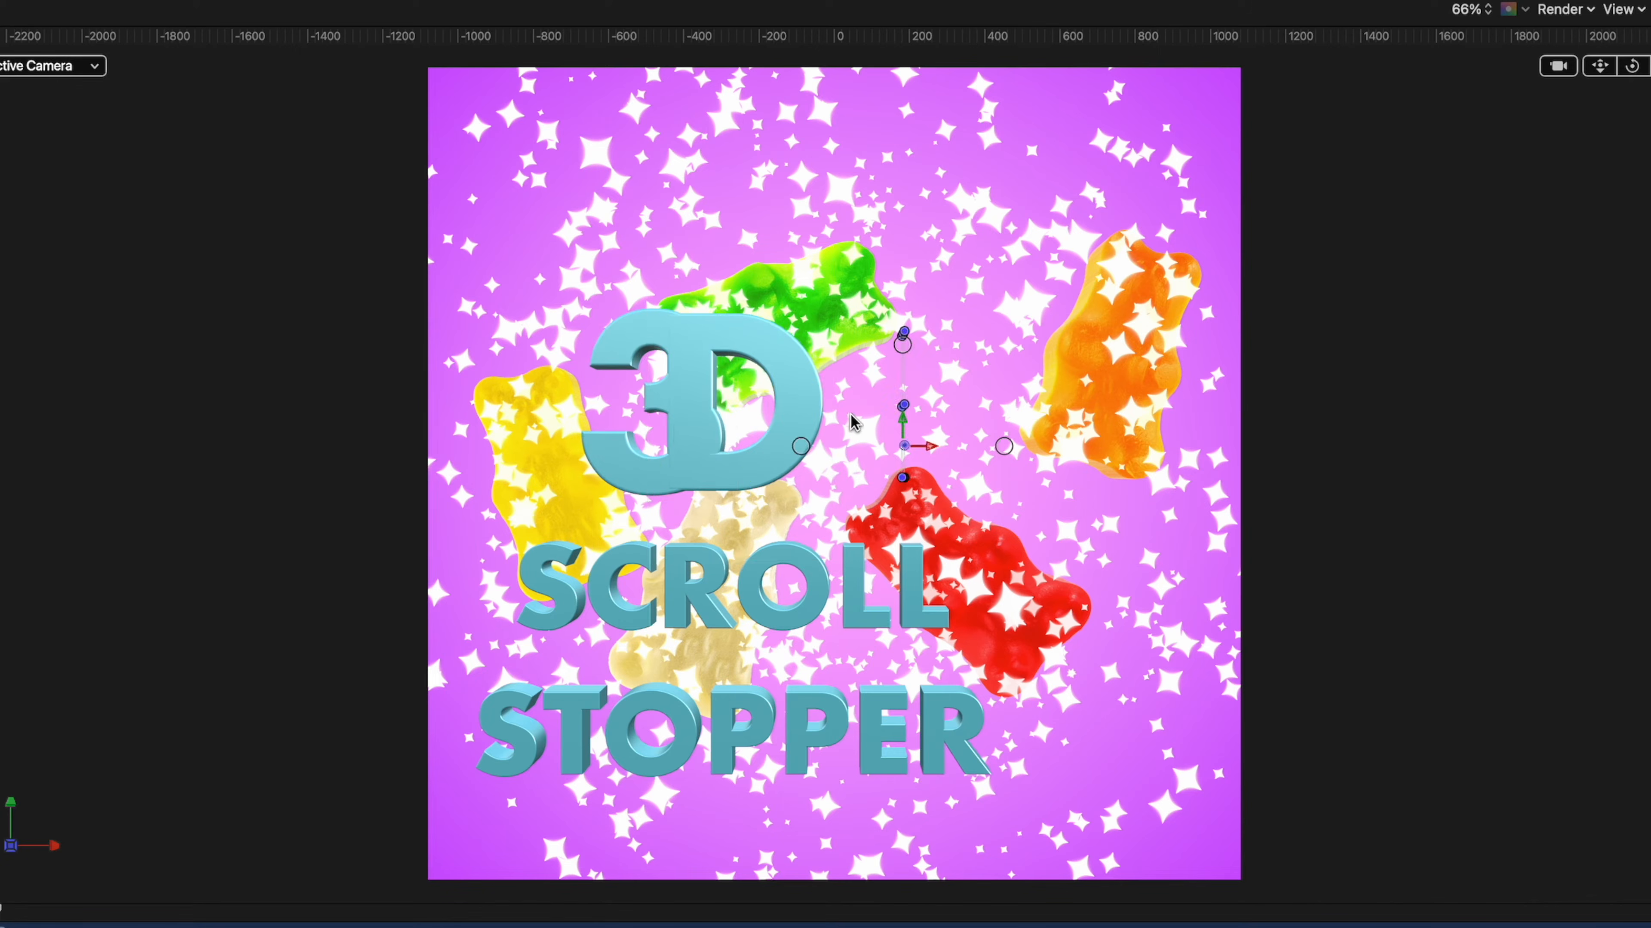
mouse_move(781, 496)
left_mouse_down()
mouse_move(806, 489)
mouse_move(804, 506)
left_mouse_up()
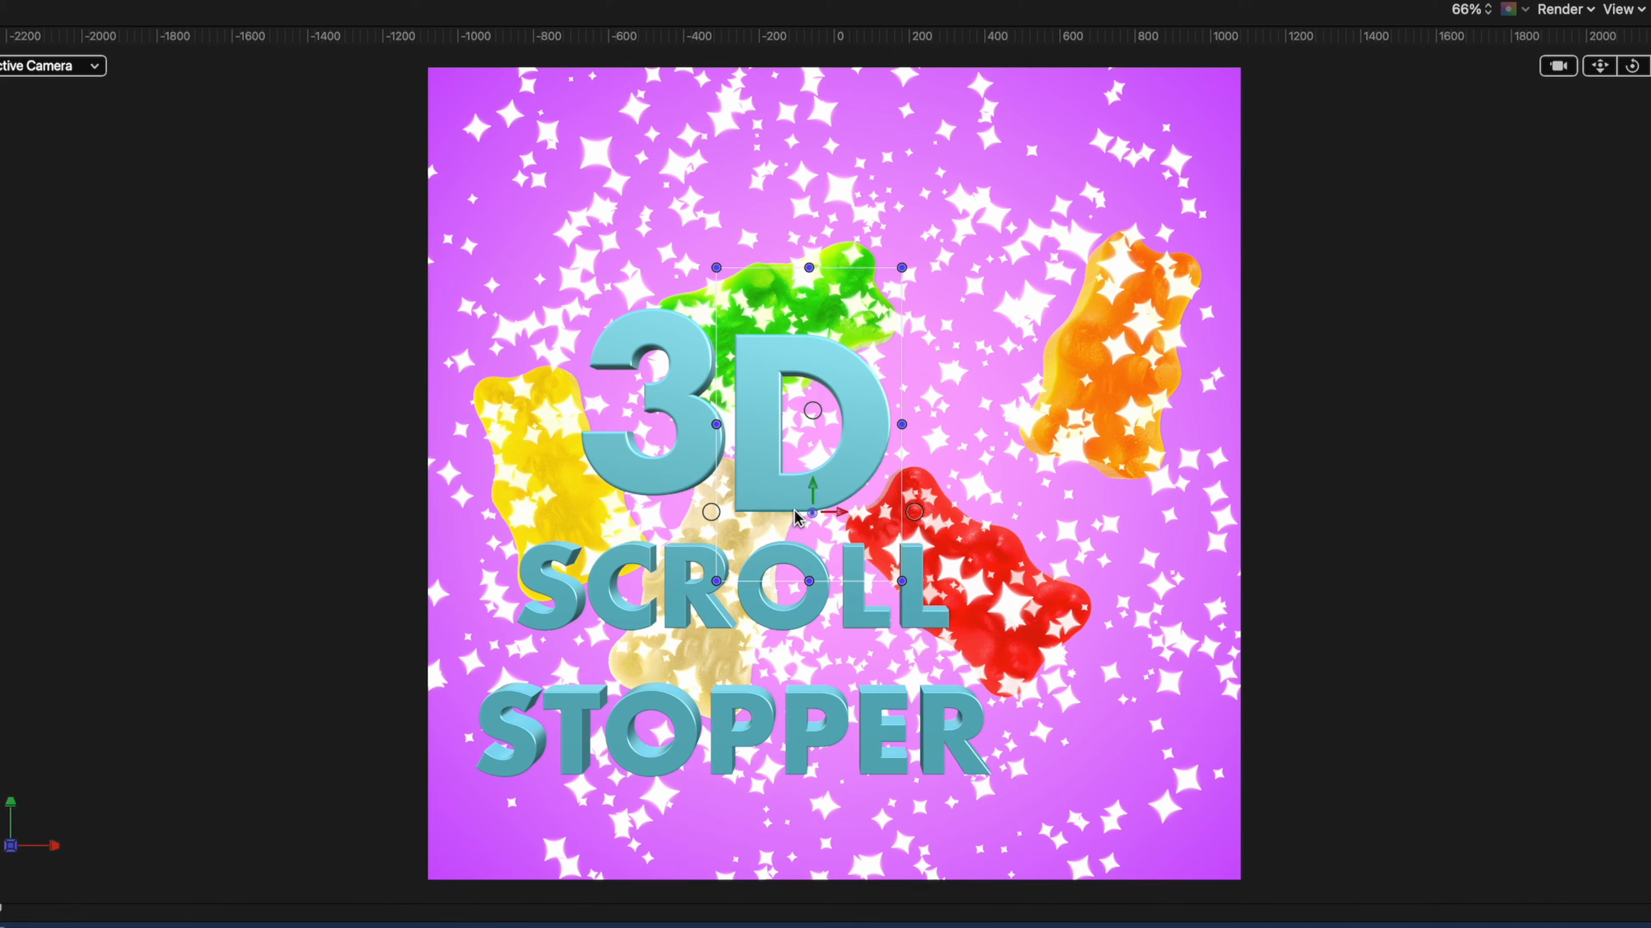
left_click(690, 466)
left_click_drag(646, 487, 646, 515)
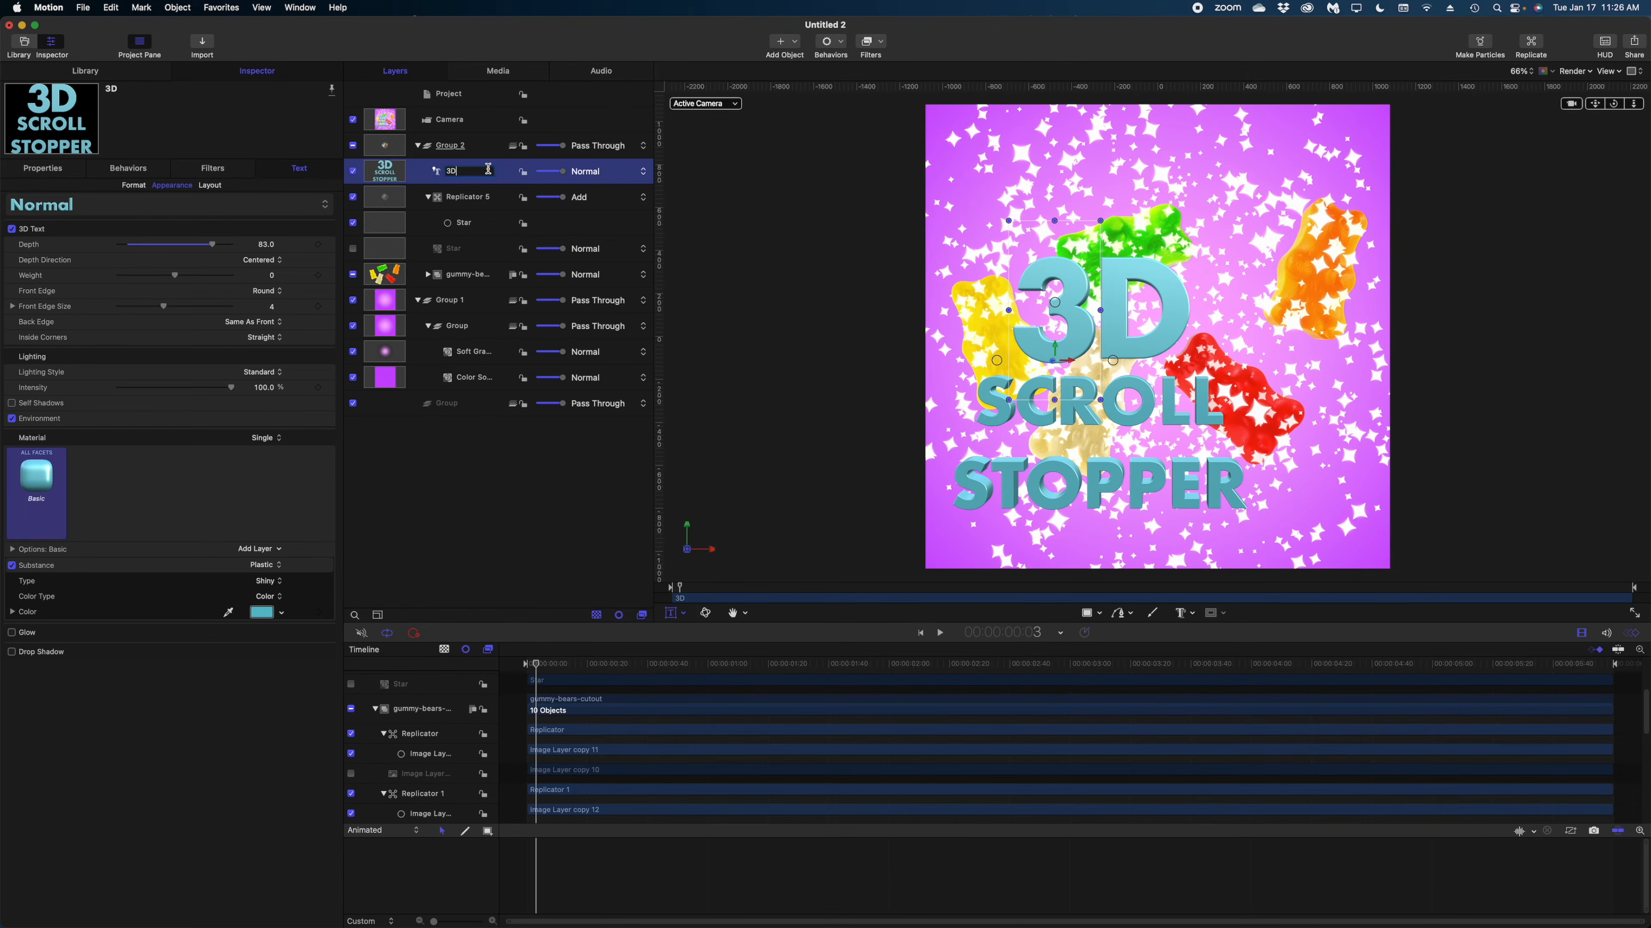
Set the 3D text's position to X 0 px and Y 299 px.
left_click(31, 171)
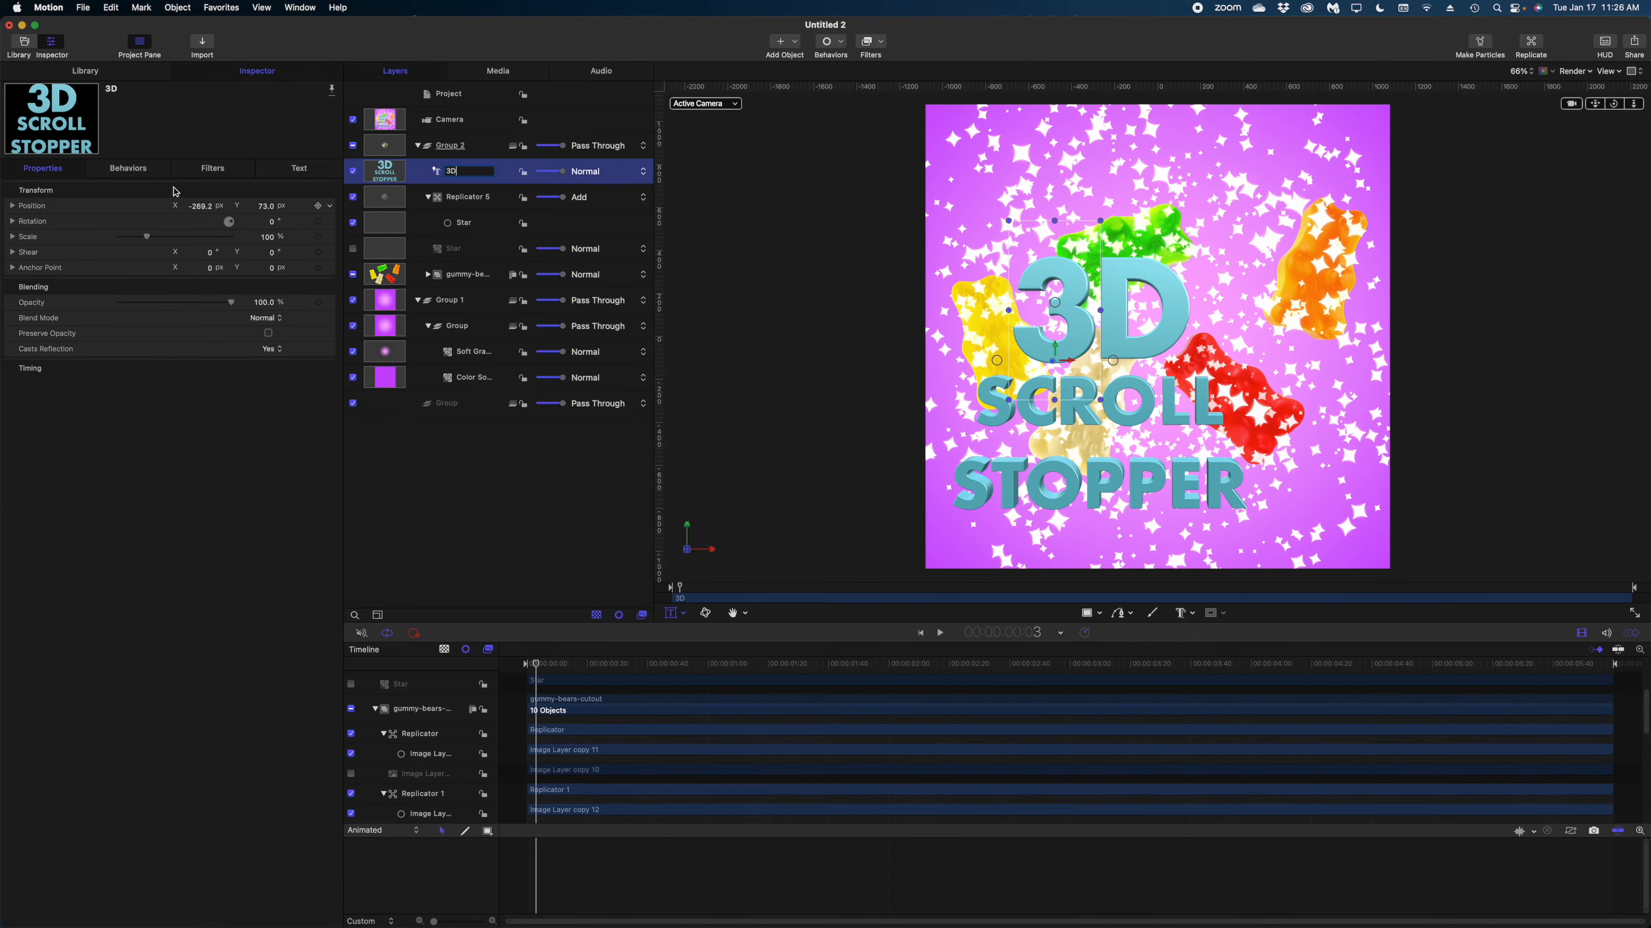
left_click(202, 206)
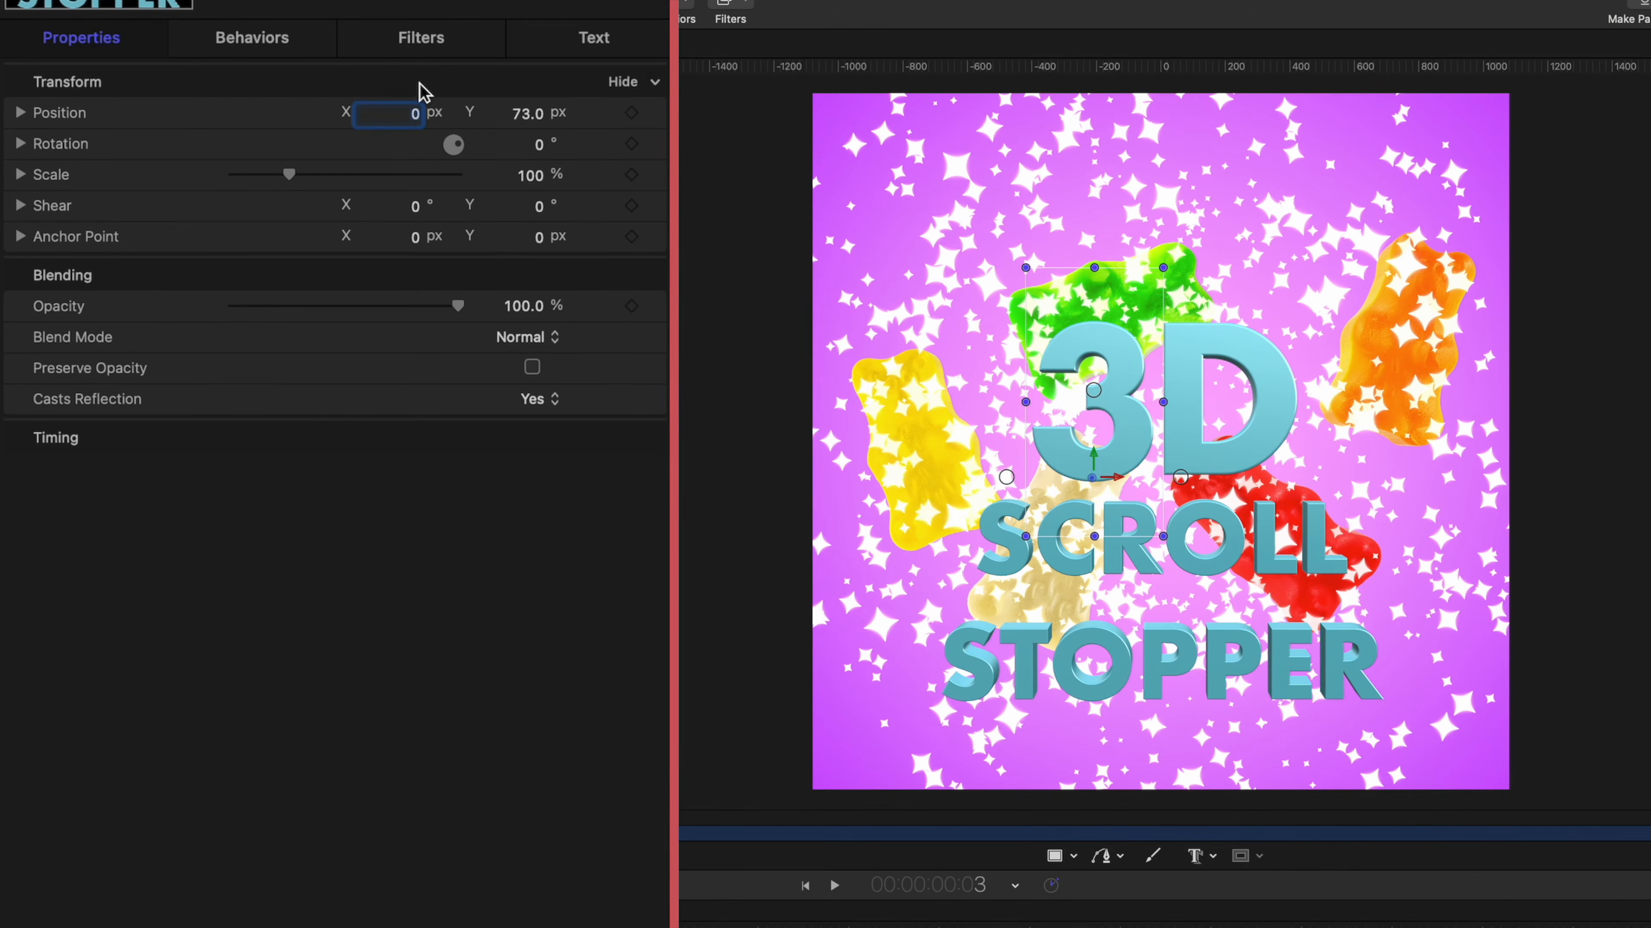
left_click_drag(524, 112, 527, 114)
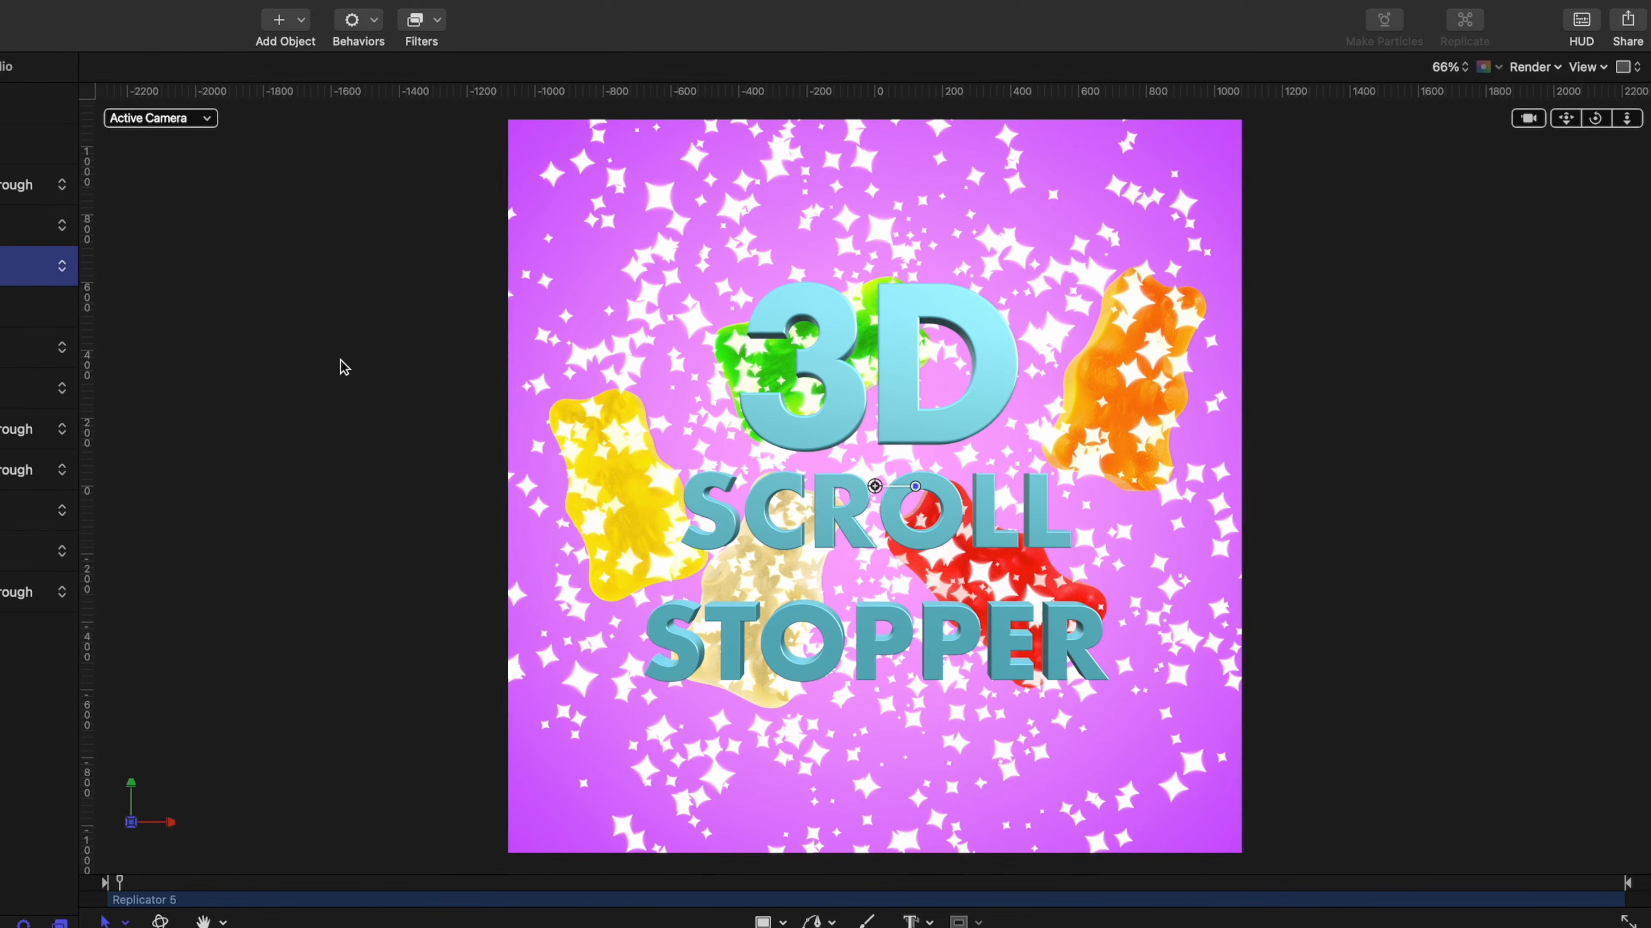
Switch to the Left view and bring the star replicator towards the camera with a Z position of 2000 px.
left_click(208, 120)
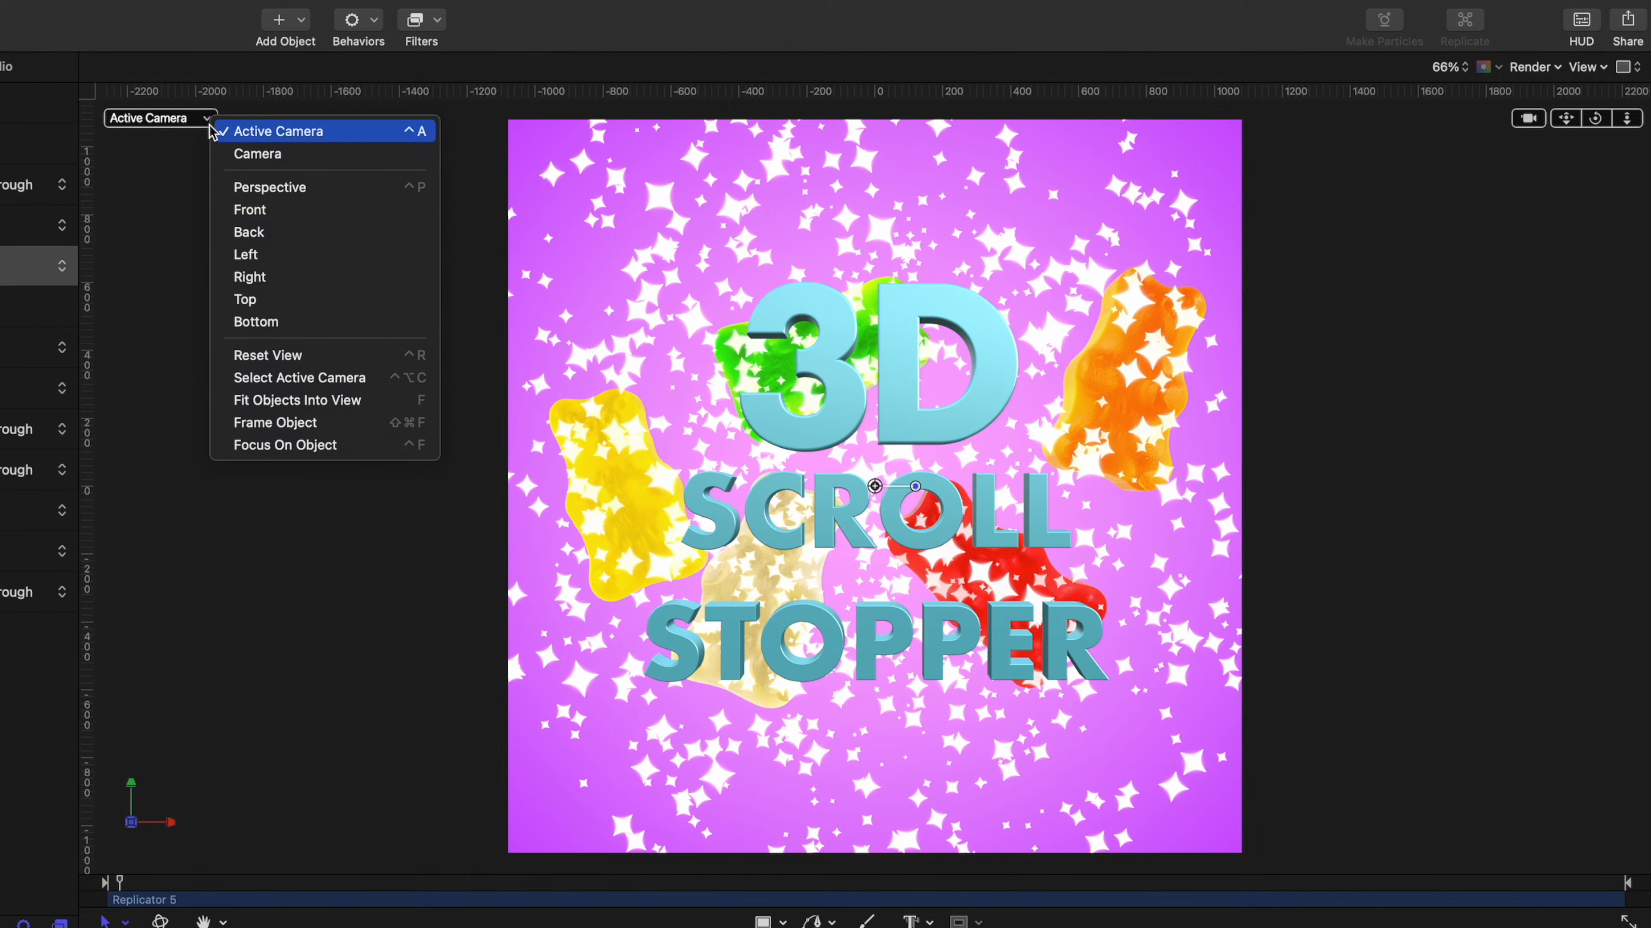
left_click(253, 257)
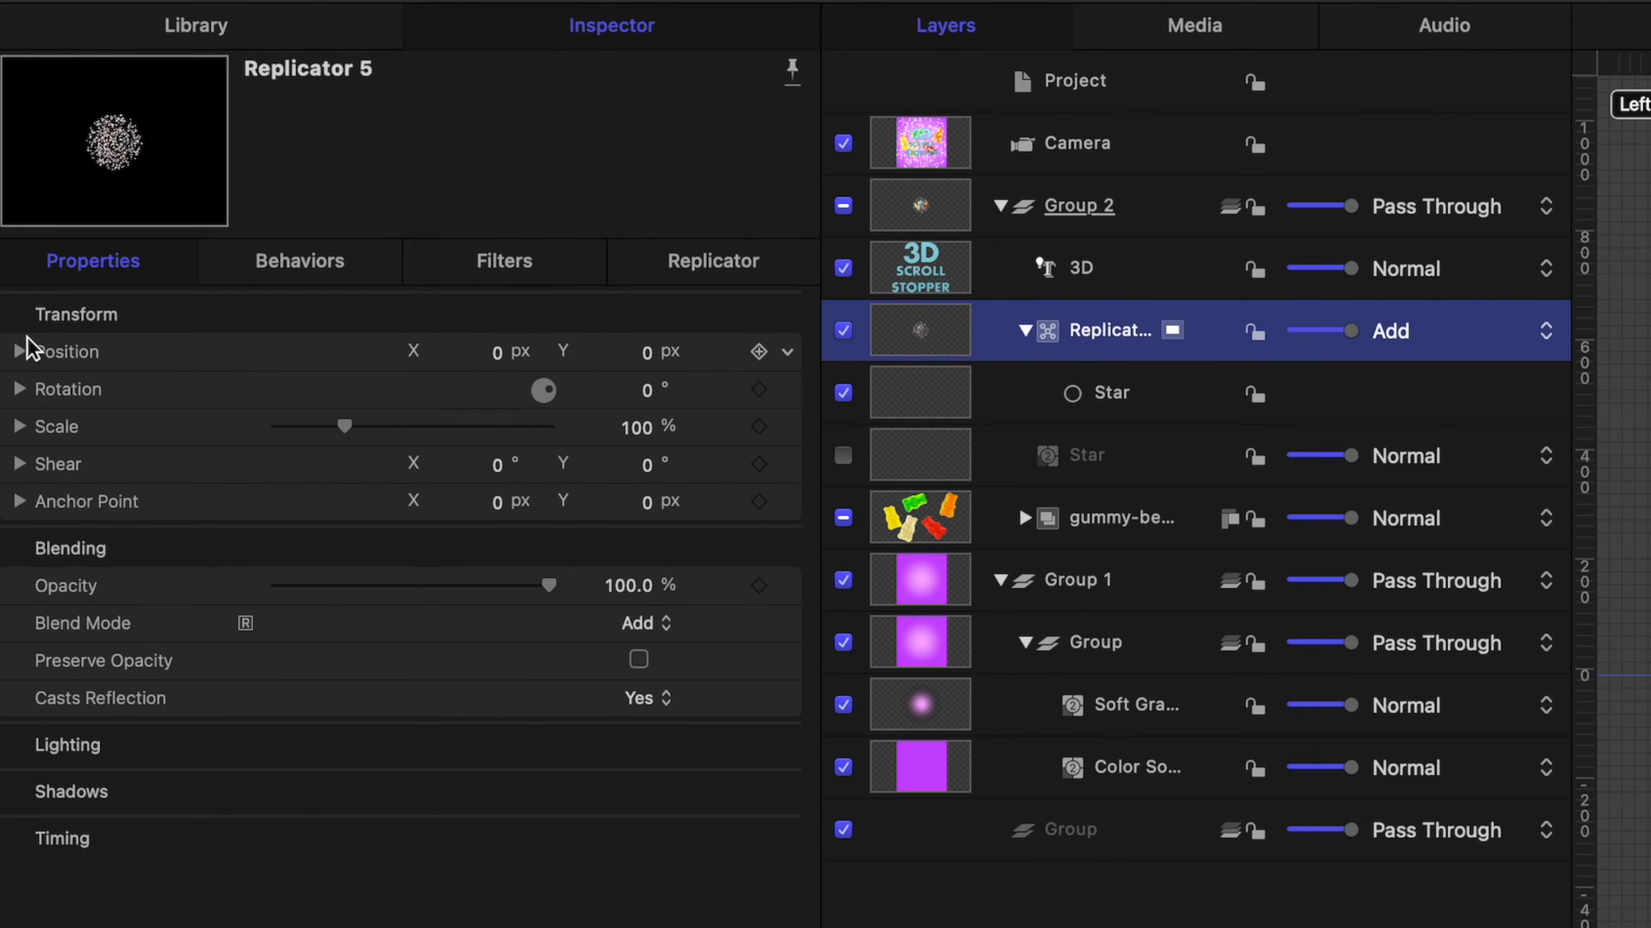
left_click(20, 352)
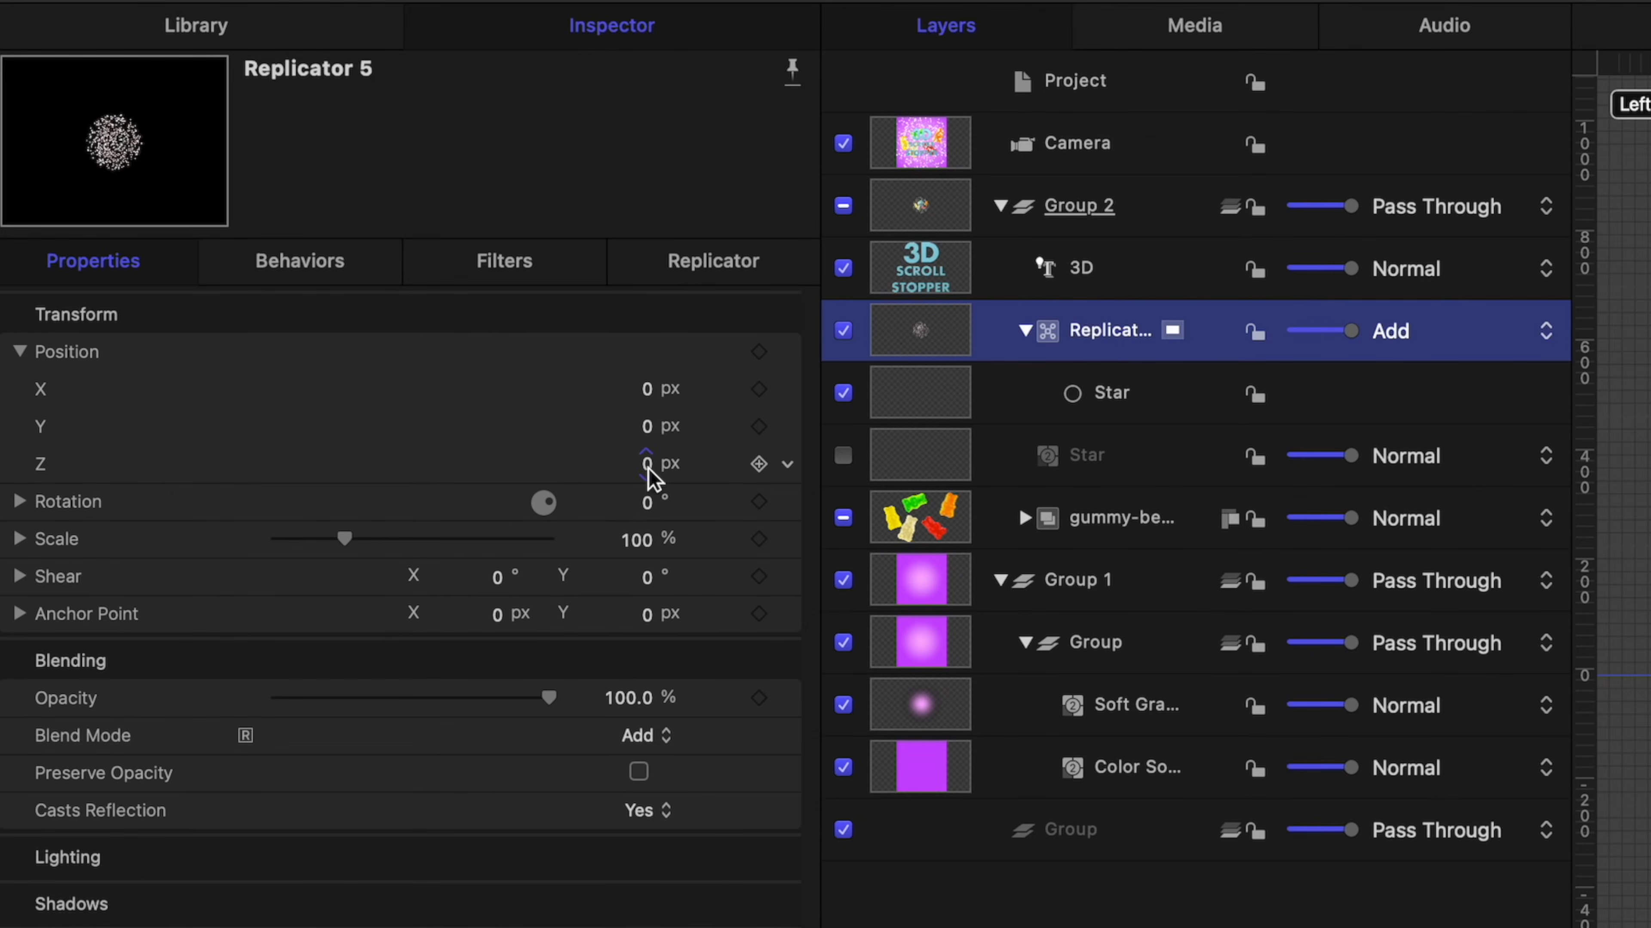
left_click_drag(648, 469, 728, 466)
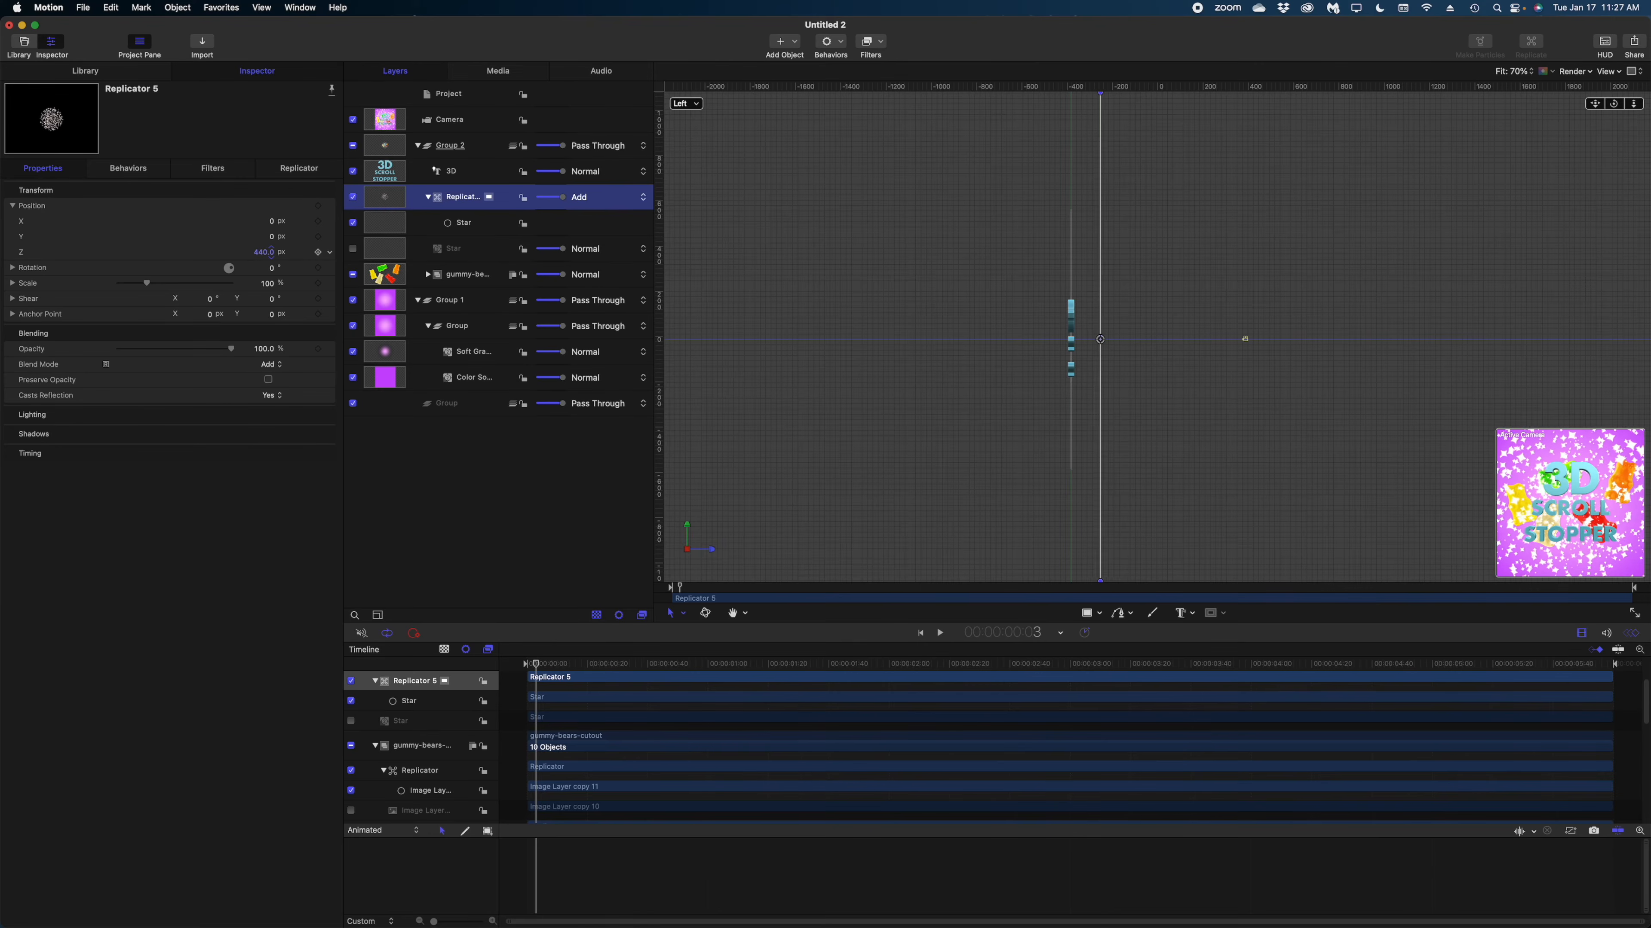
left_click_drag(270, 254, 270, 254)
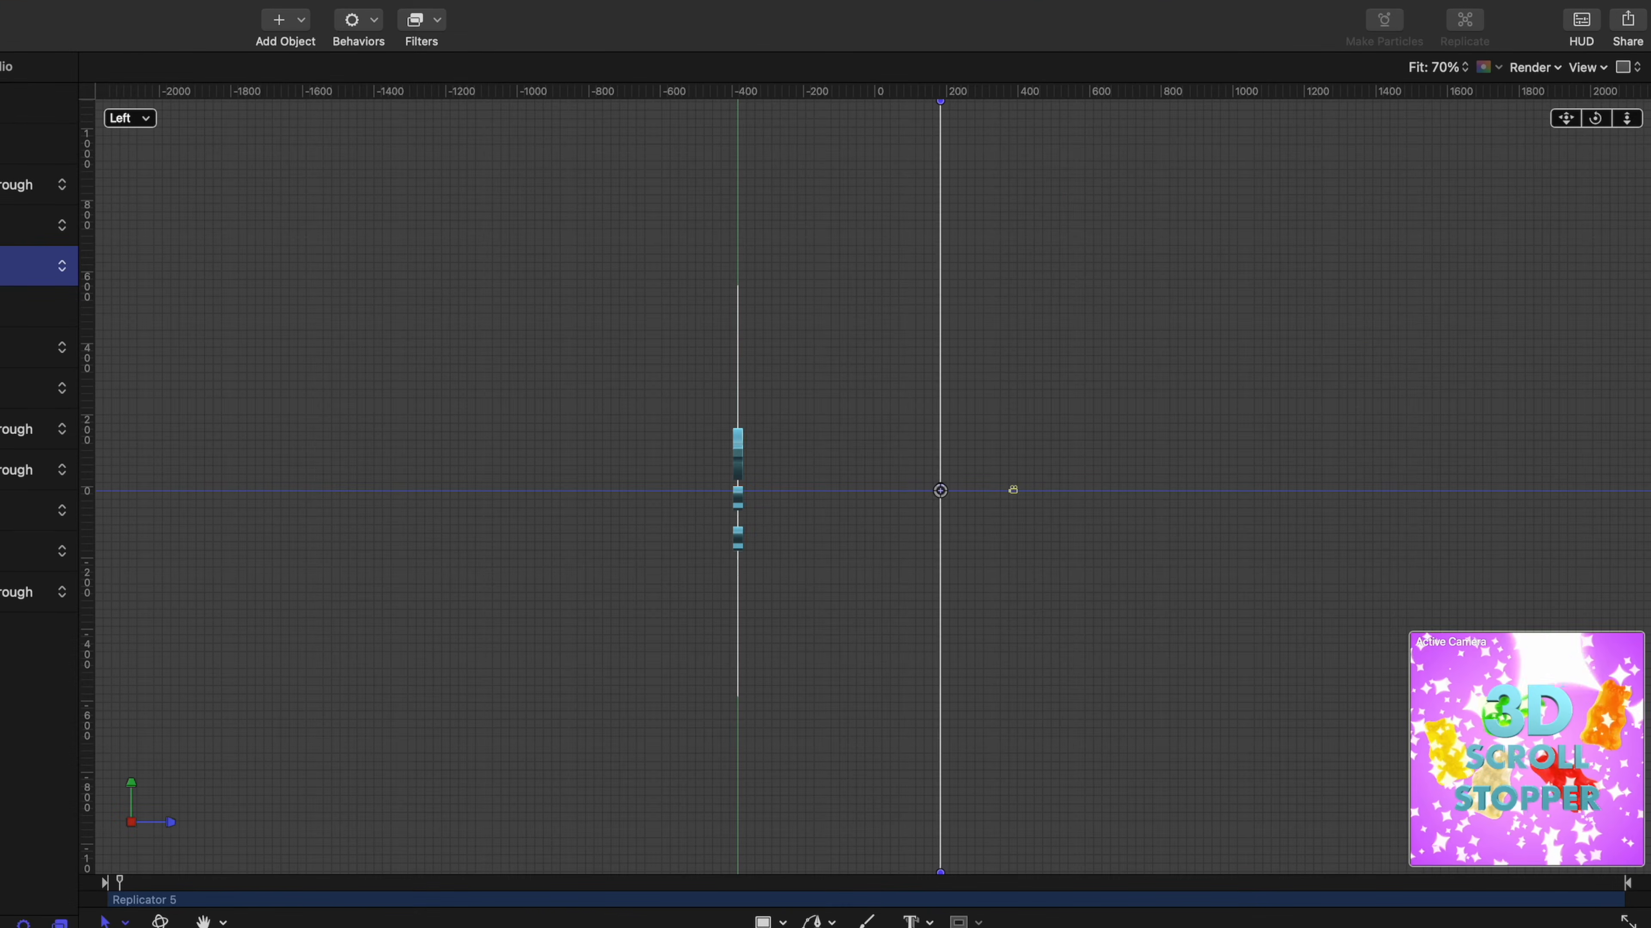
left_click_drag(0, 345, 0, 345)
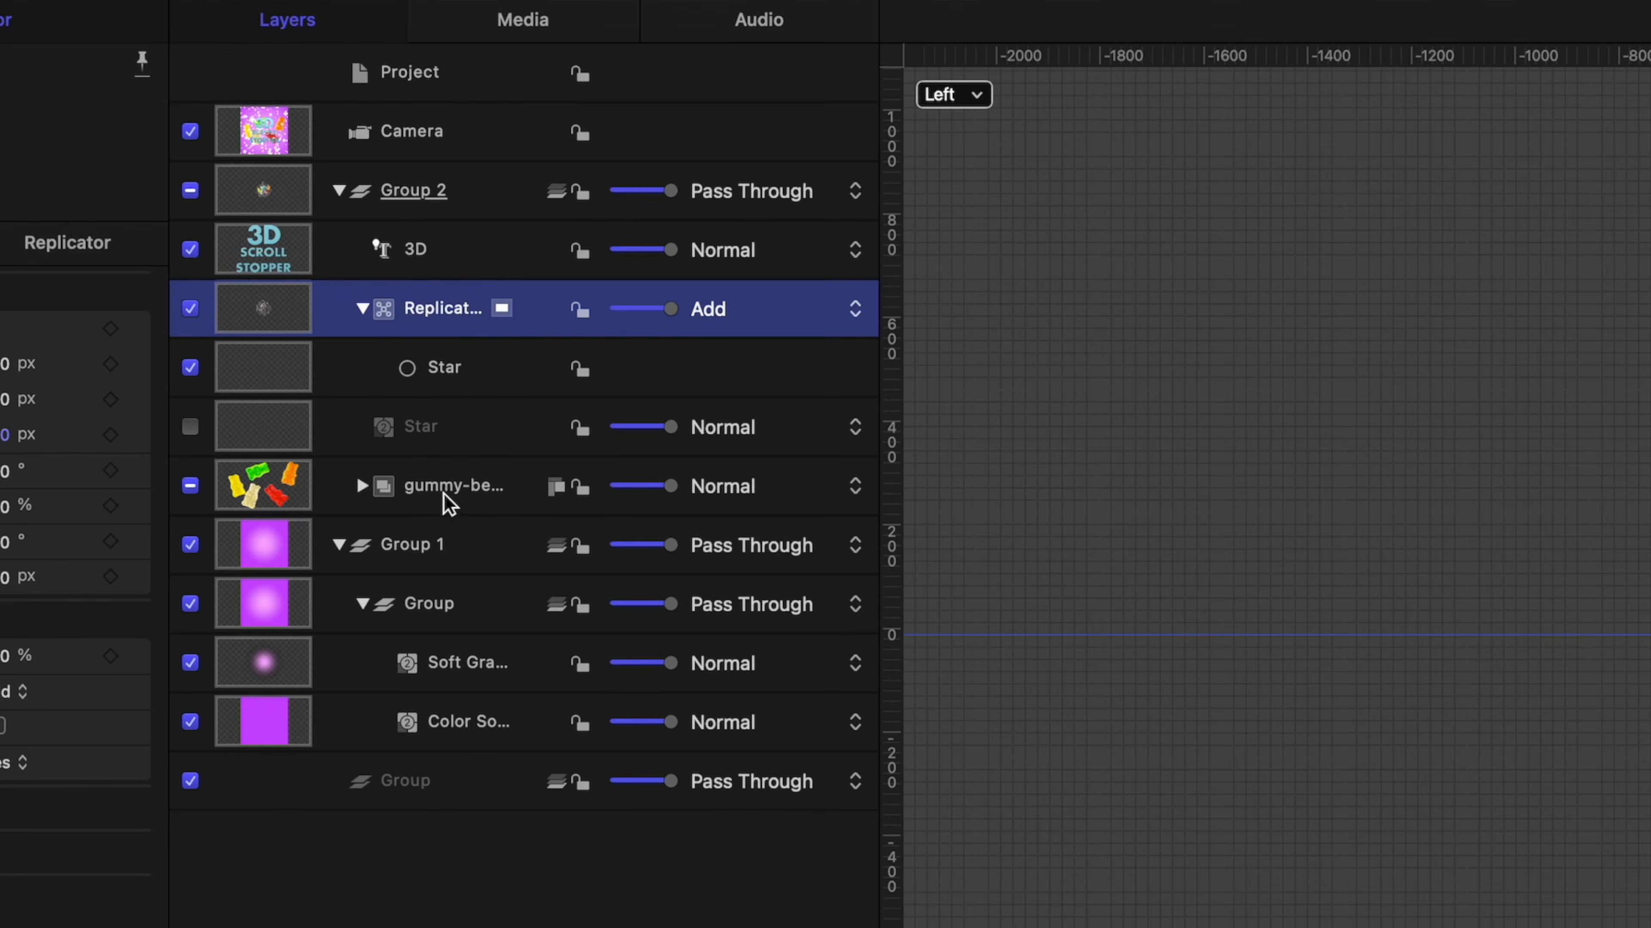
Set the Z position of both the gummy-bears-cutout group and the 3D text to 2000 px.
left_click(447, 501)
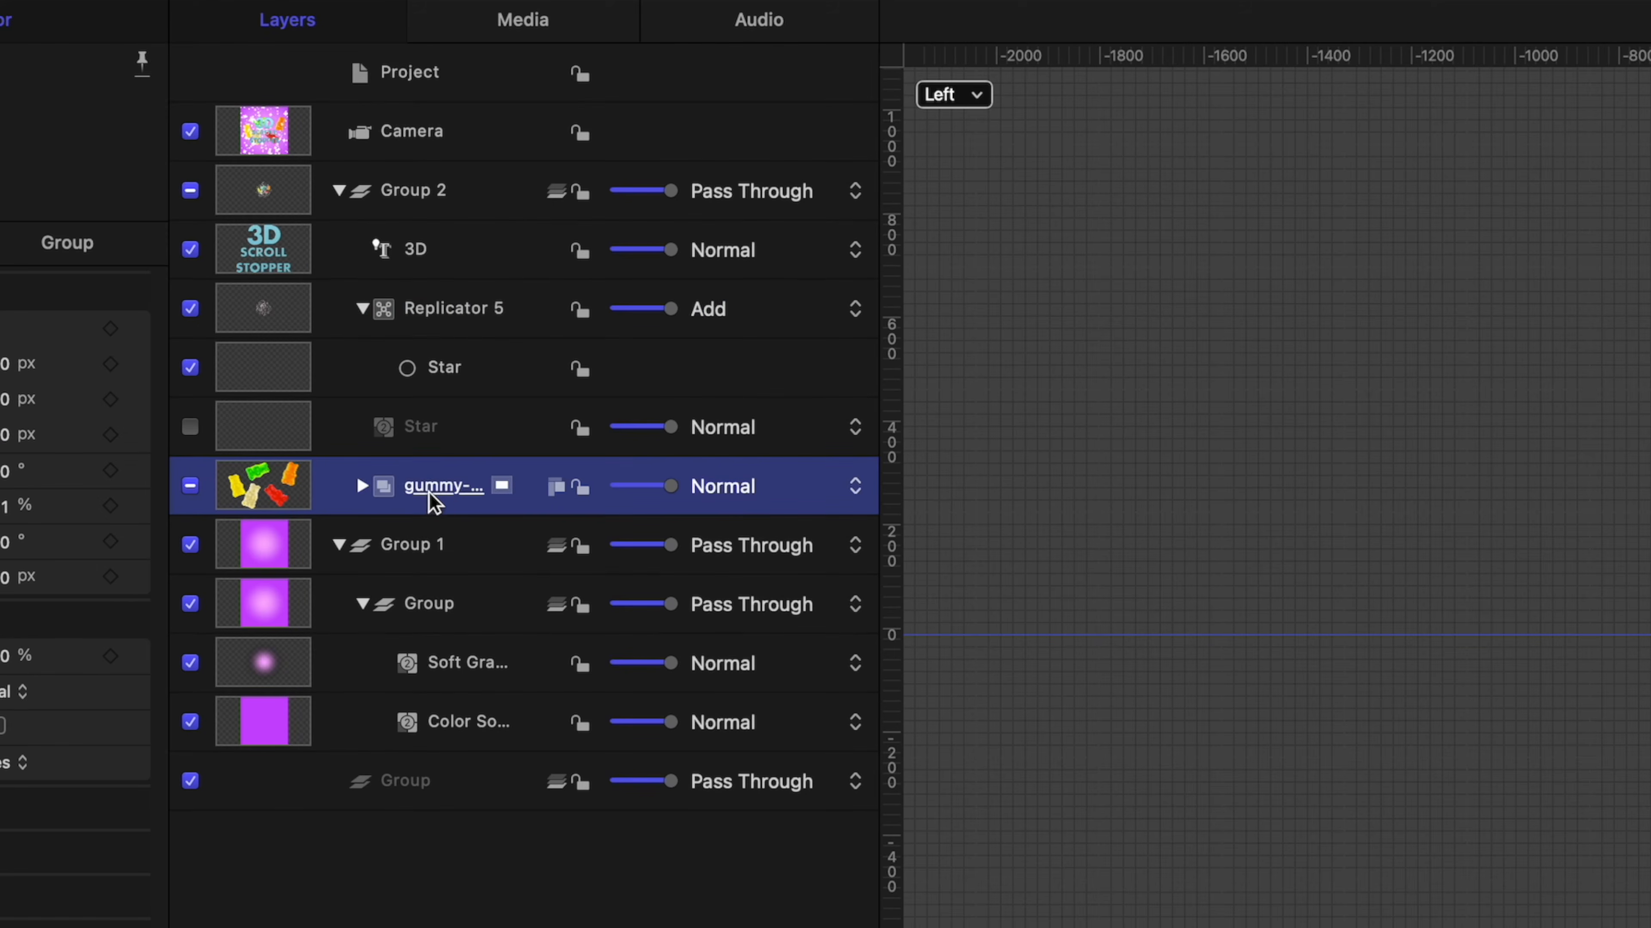
left_click(8, 439)
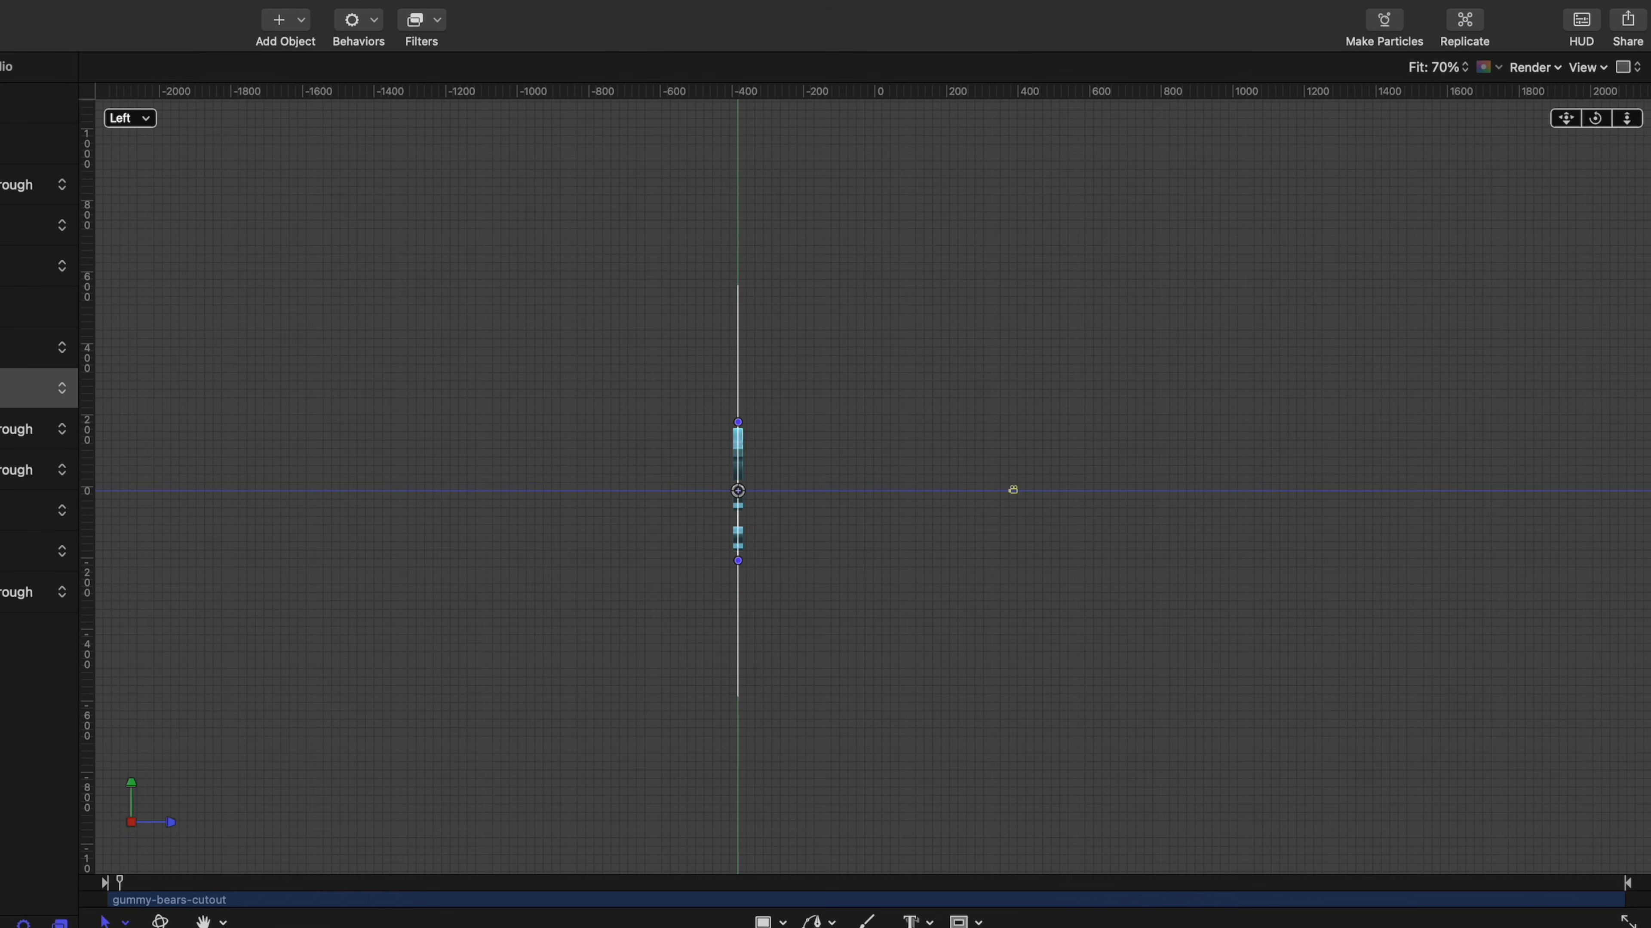
key("Return")
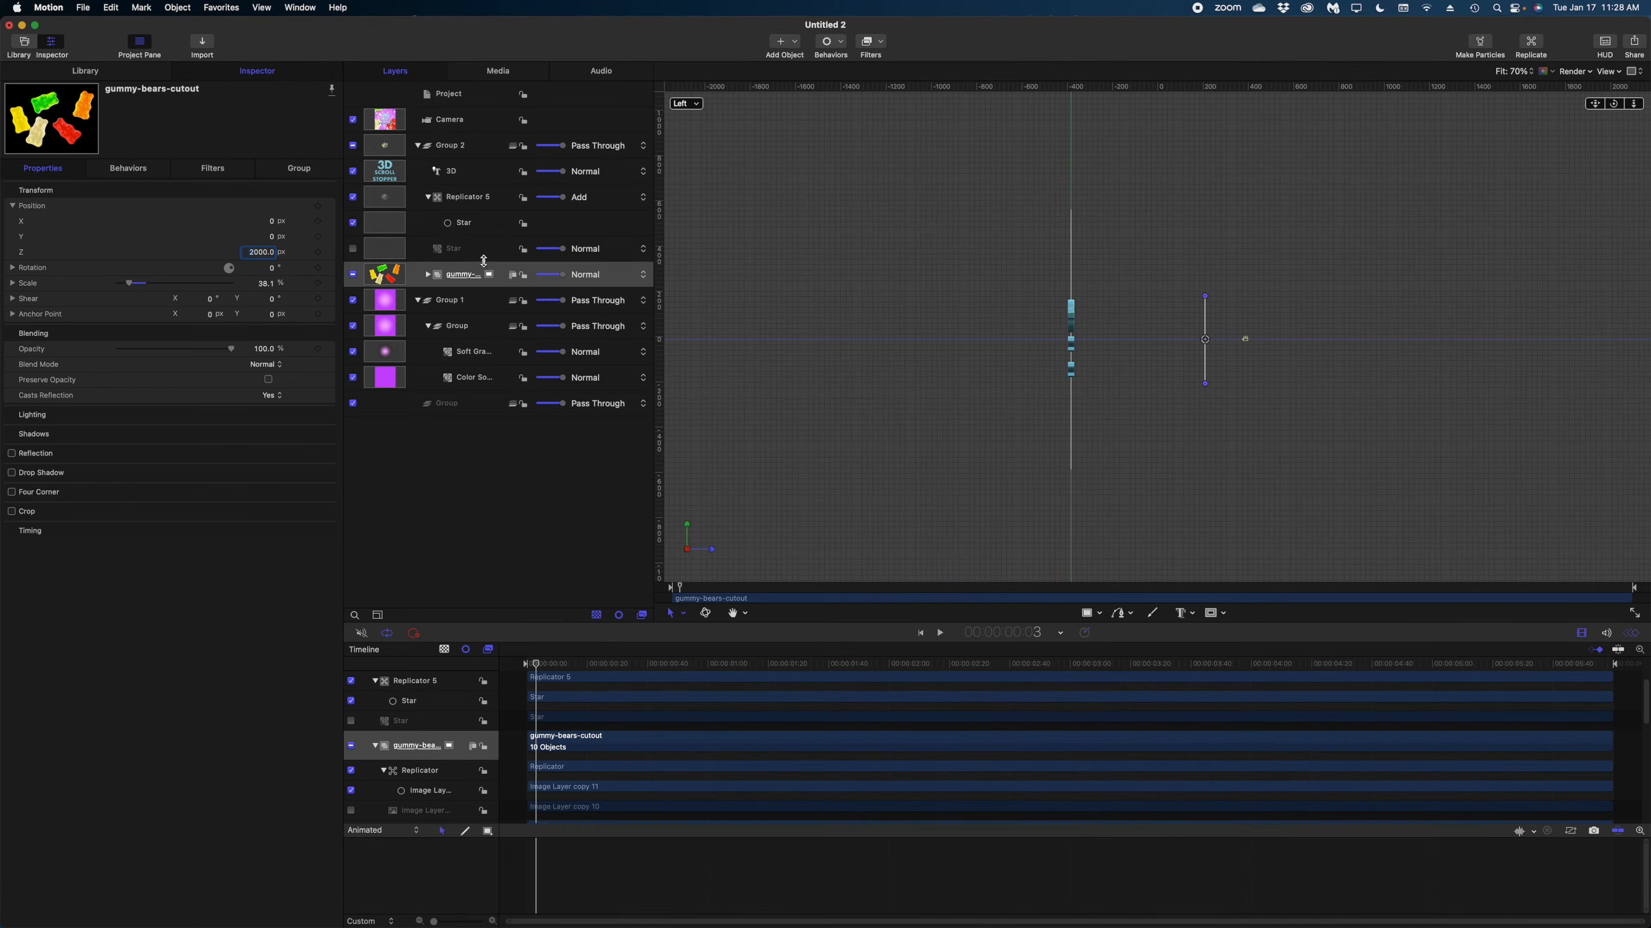
left_click(456, 174)
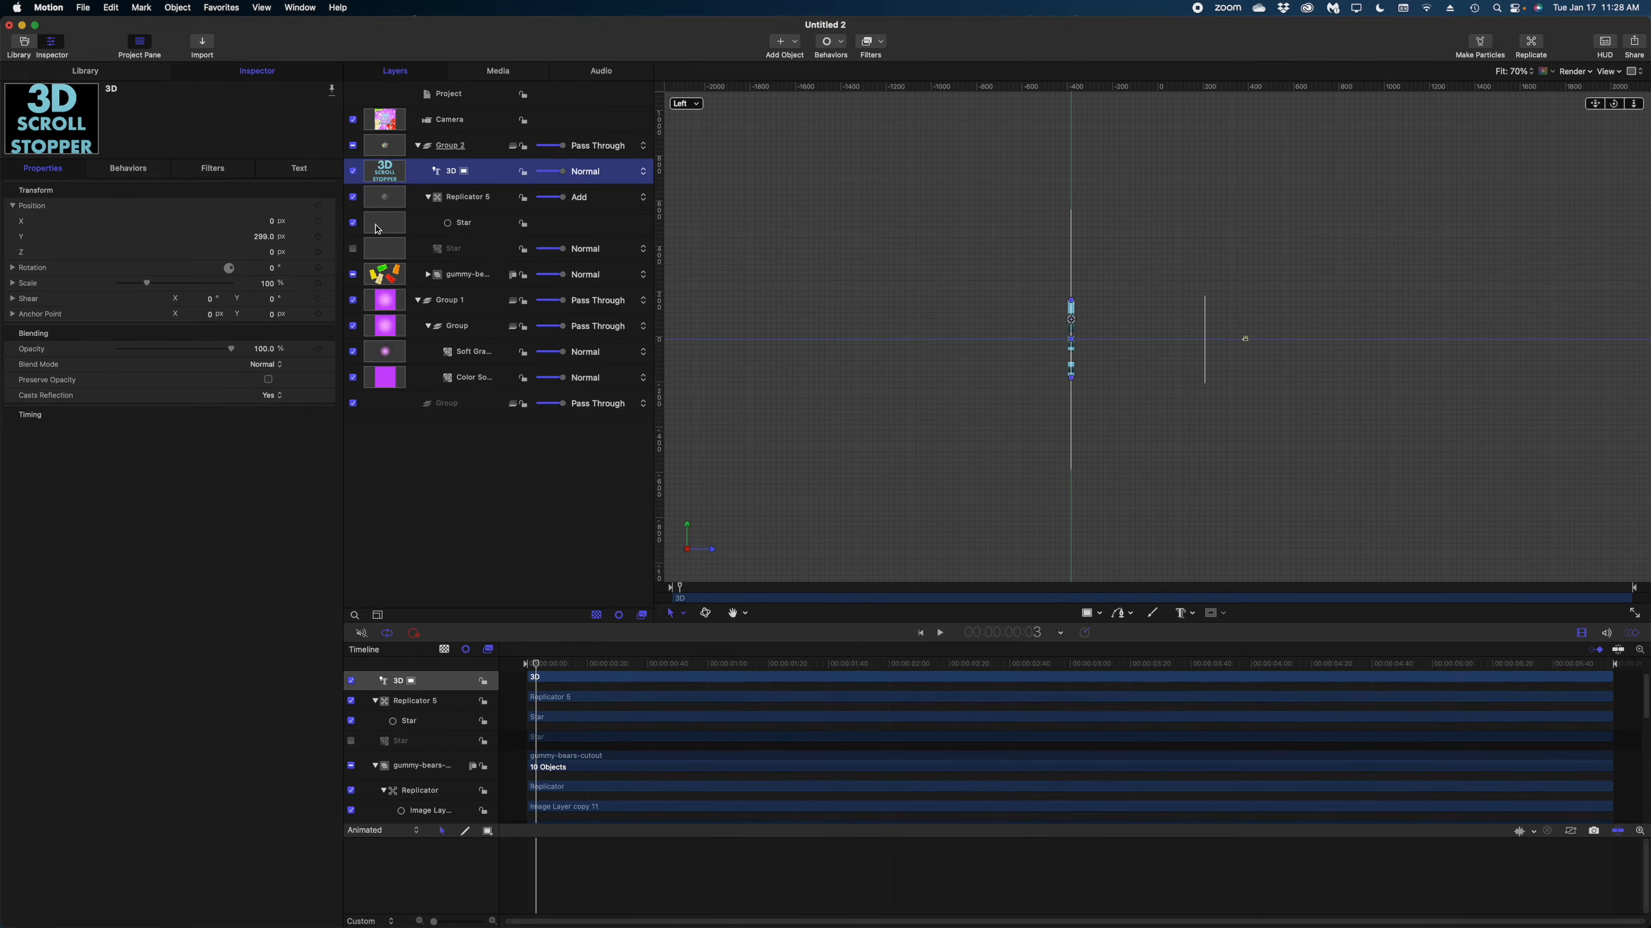
left_click(273, 254)
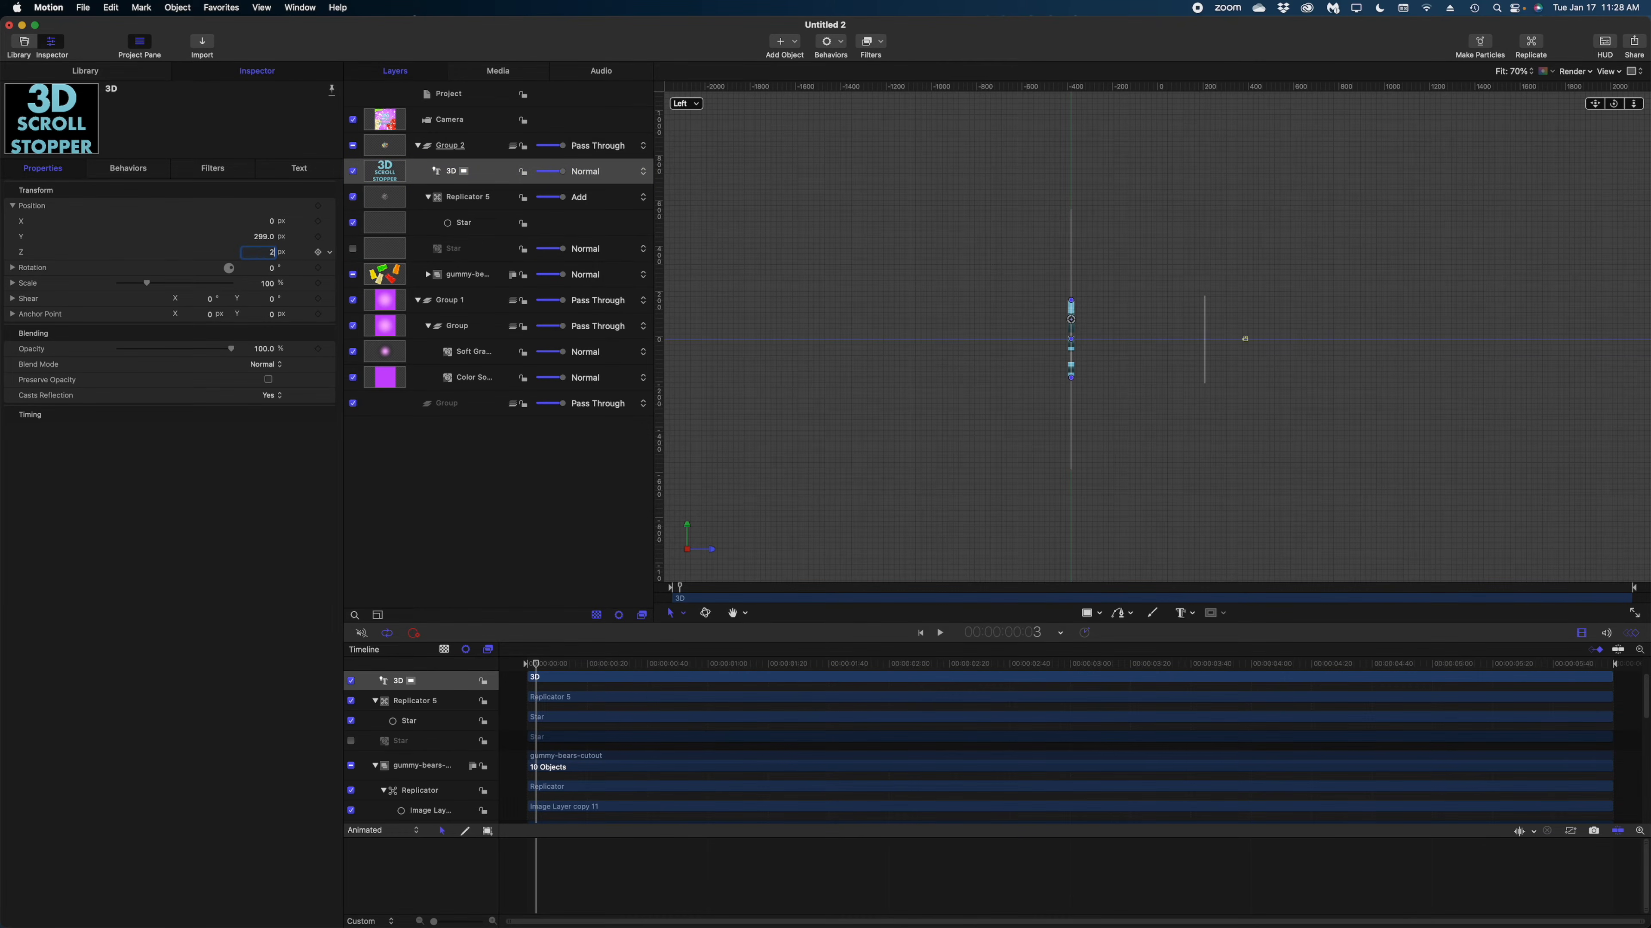
type("2000")
key("Return")
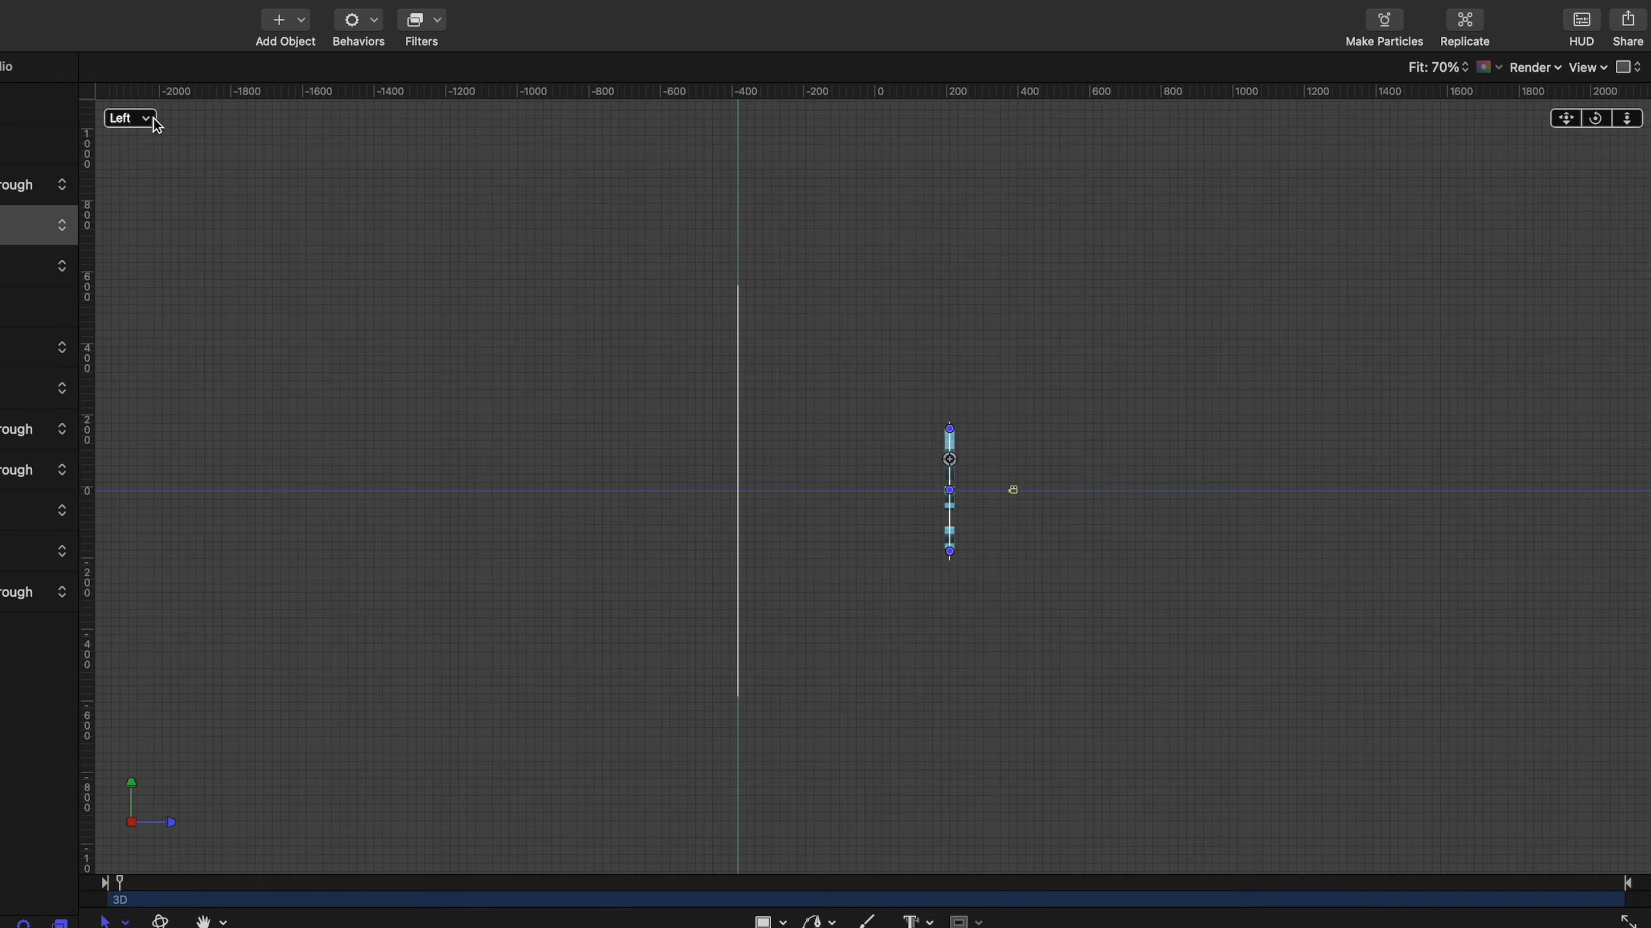
Return to the Active Camera view, scale the 3D text to 27% and lower it to the centre of the frame.
left_click(146, 119)
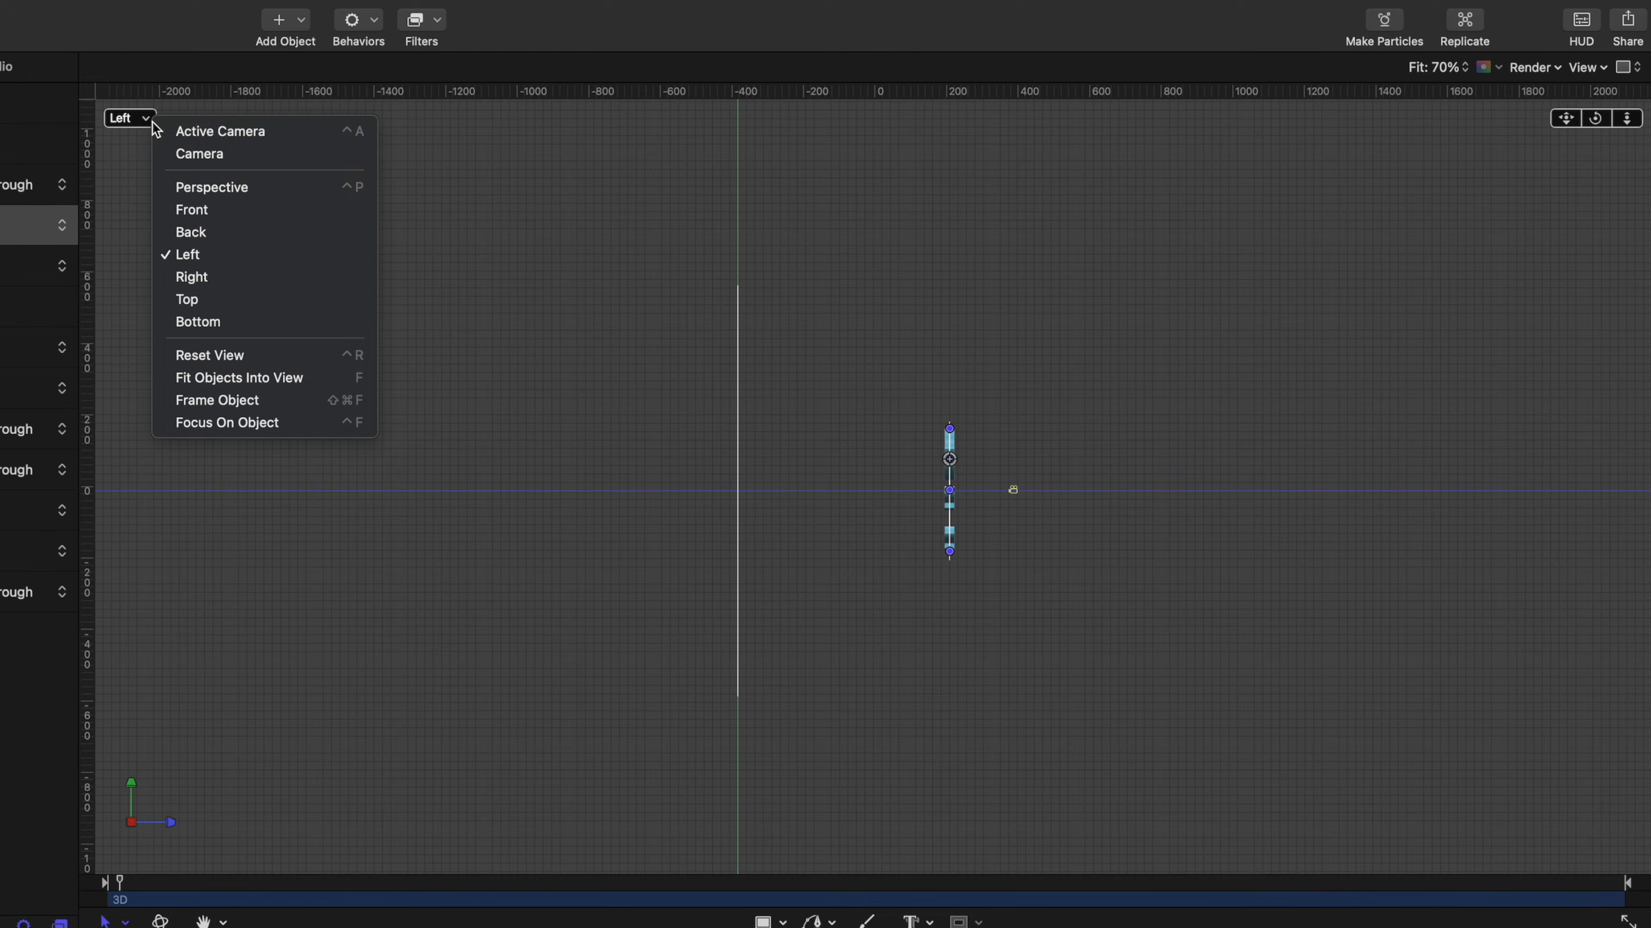
left_click(193, 133)
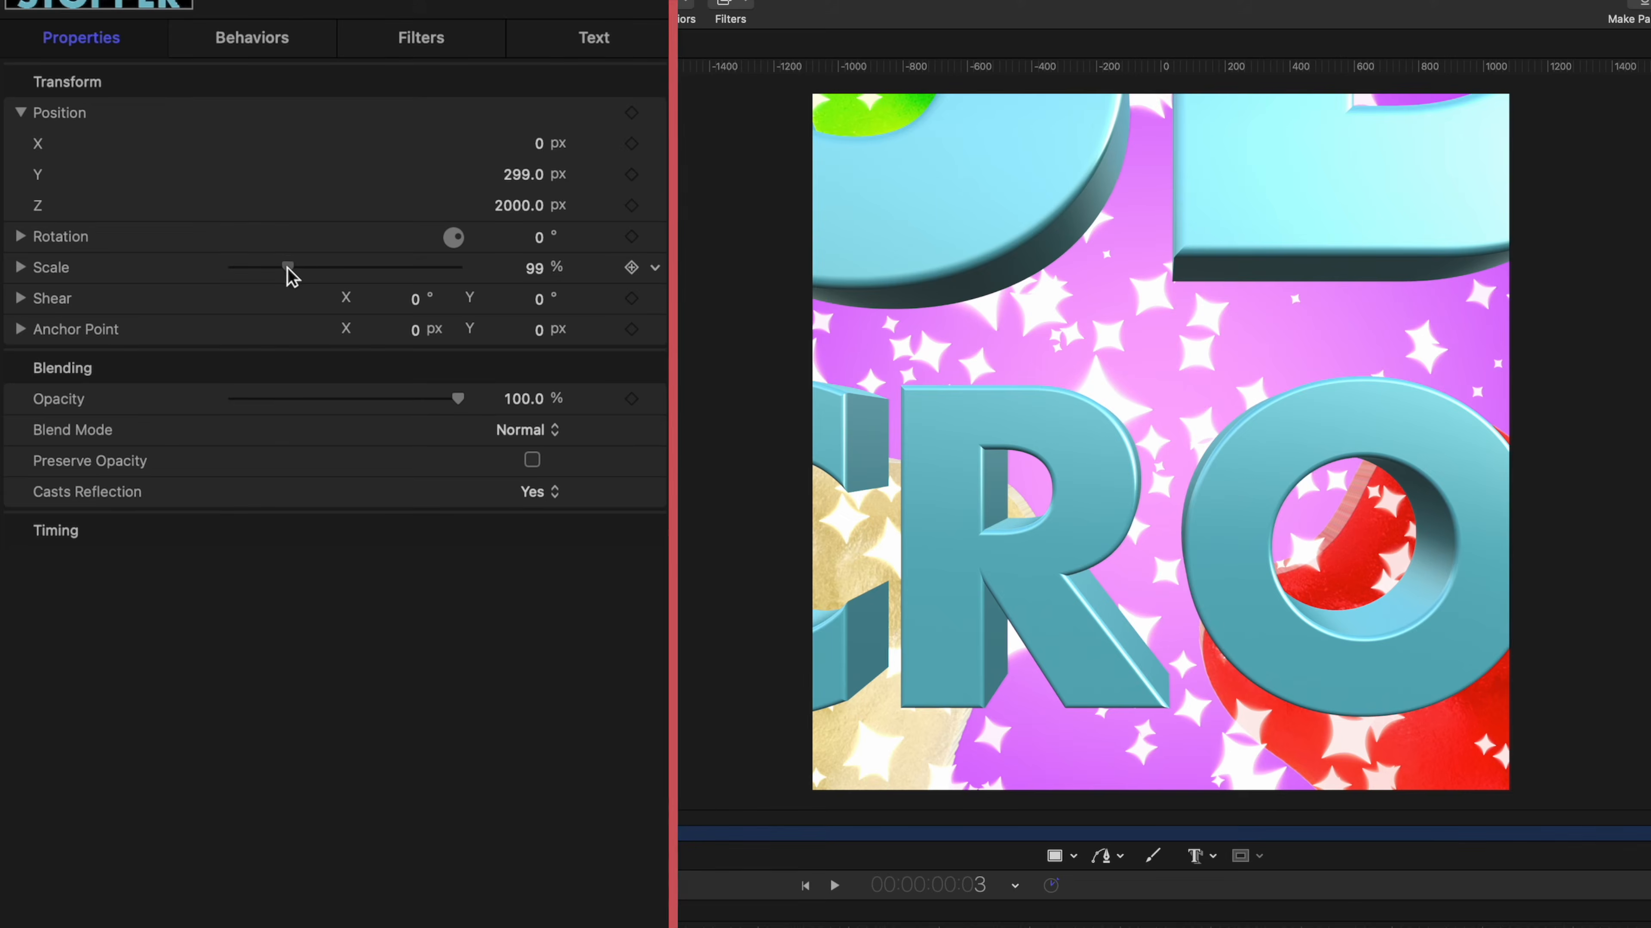
left_click_drag(287, 272, 246, 269)
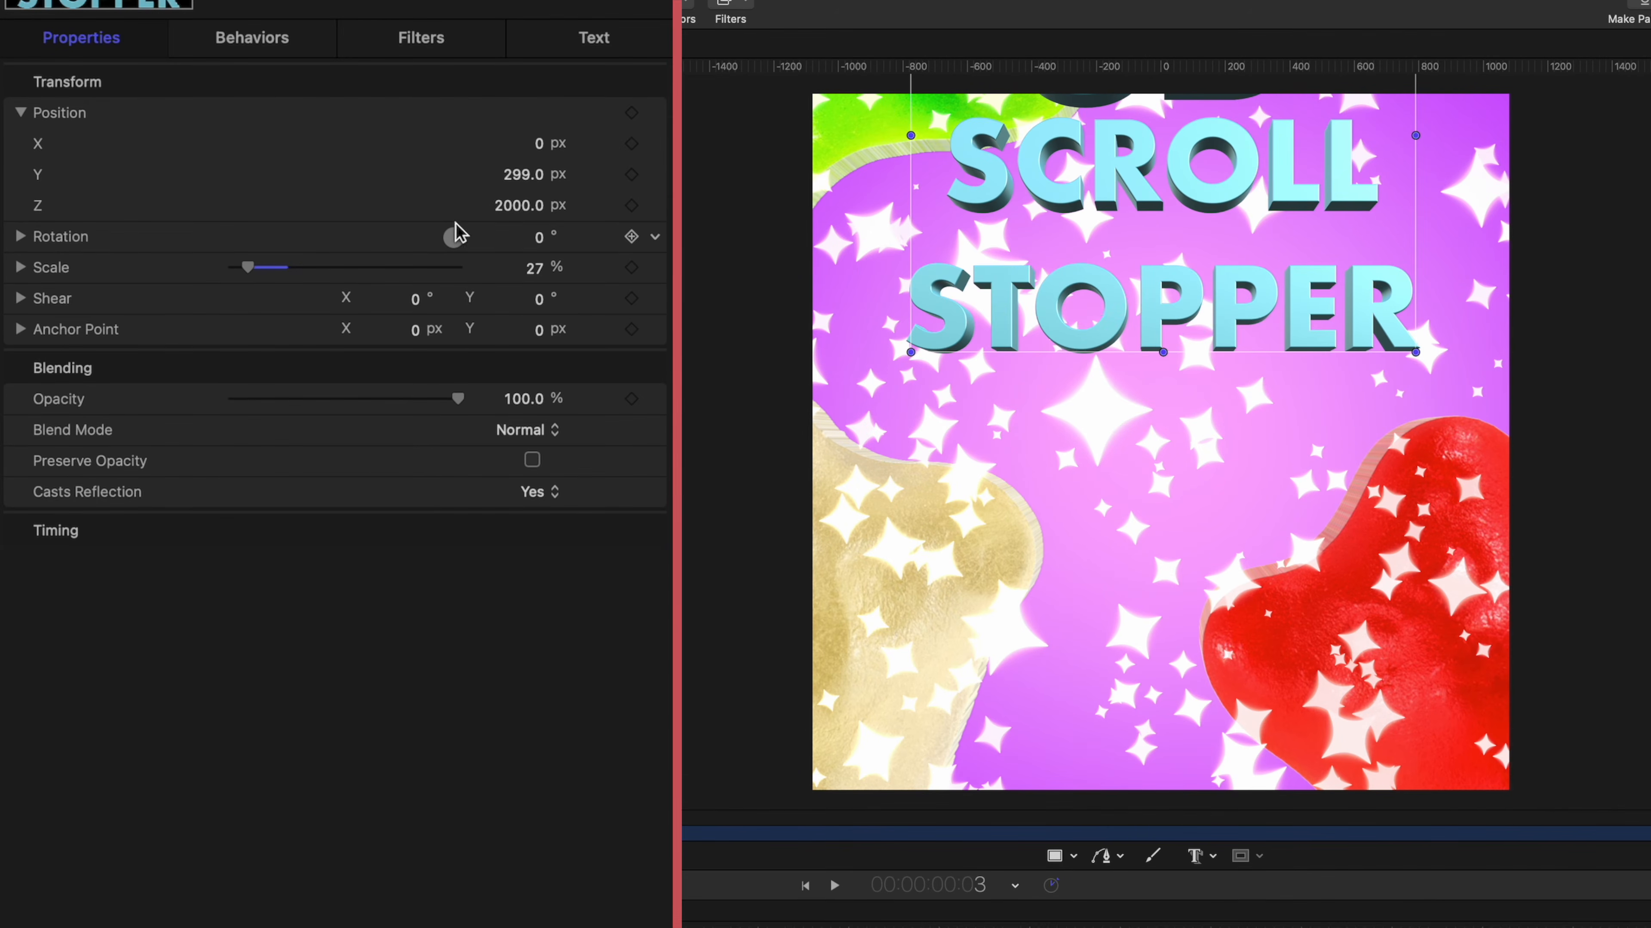
left_click_drag(526, 182, 525, 182)
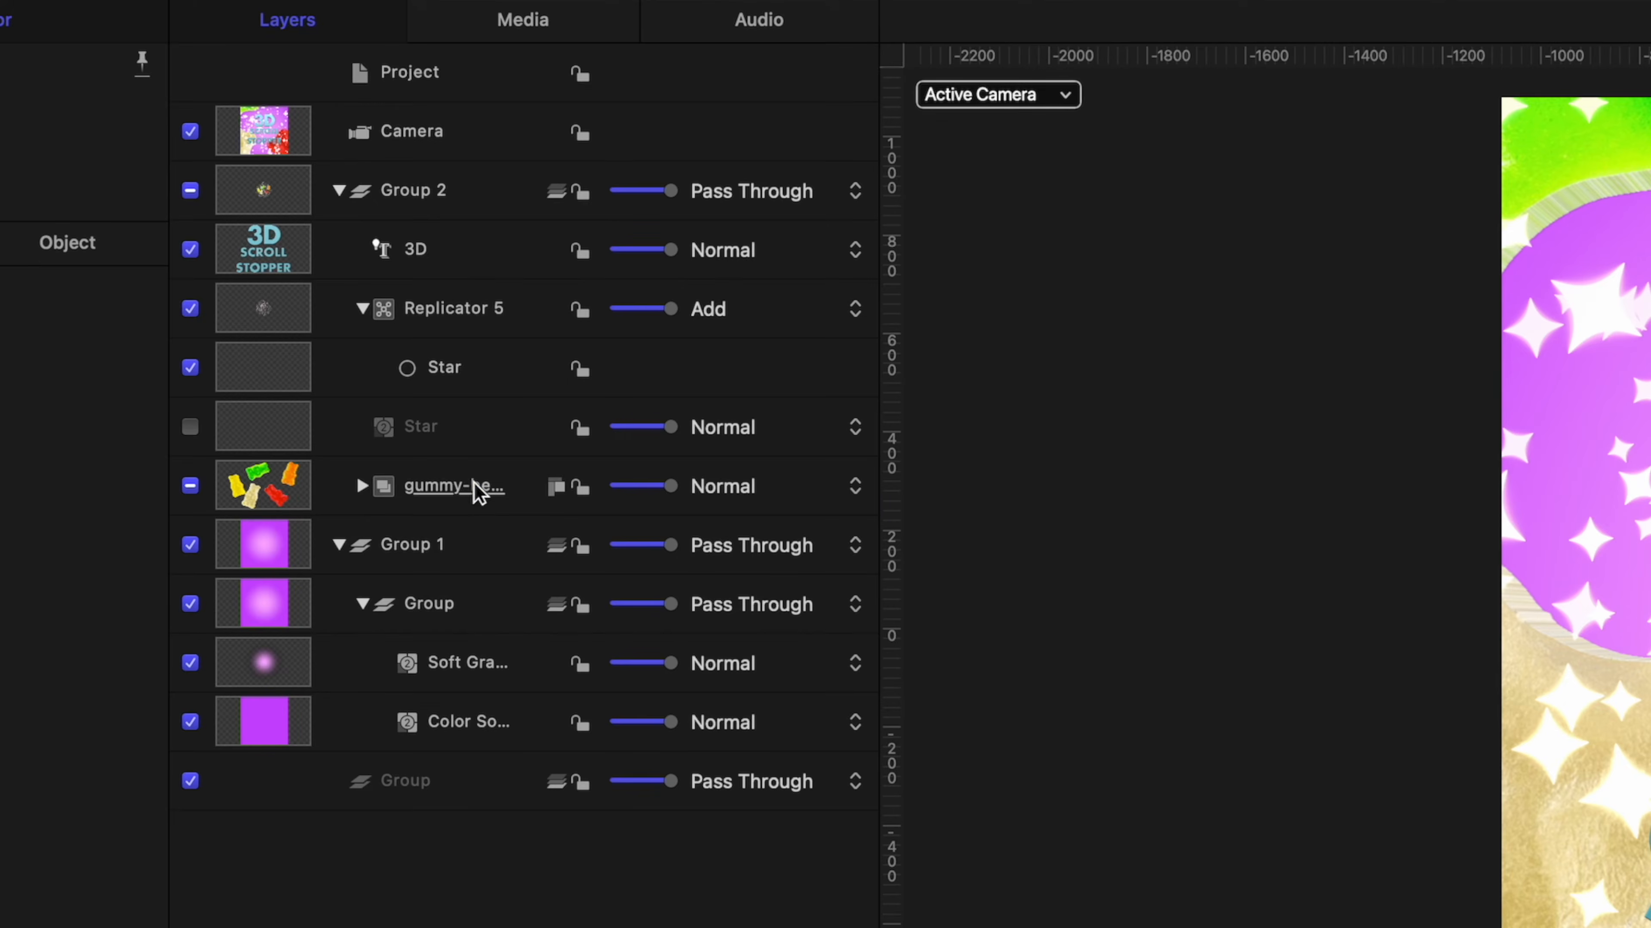
Scale the gummy-bears-cutout group to 15.1% and reduce the cell scale of the star replicator.
left_click(473, 492)
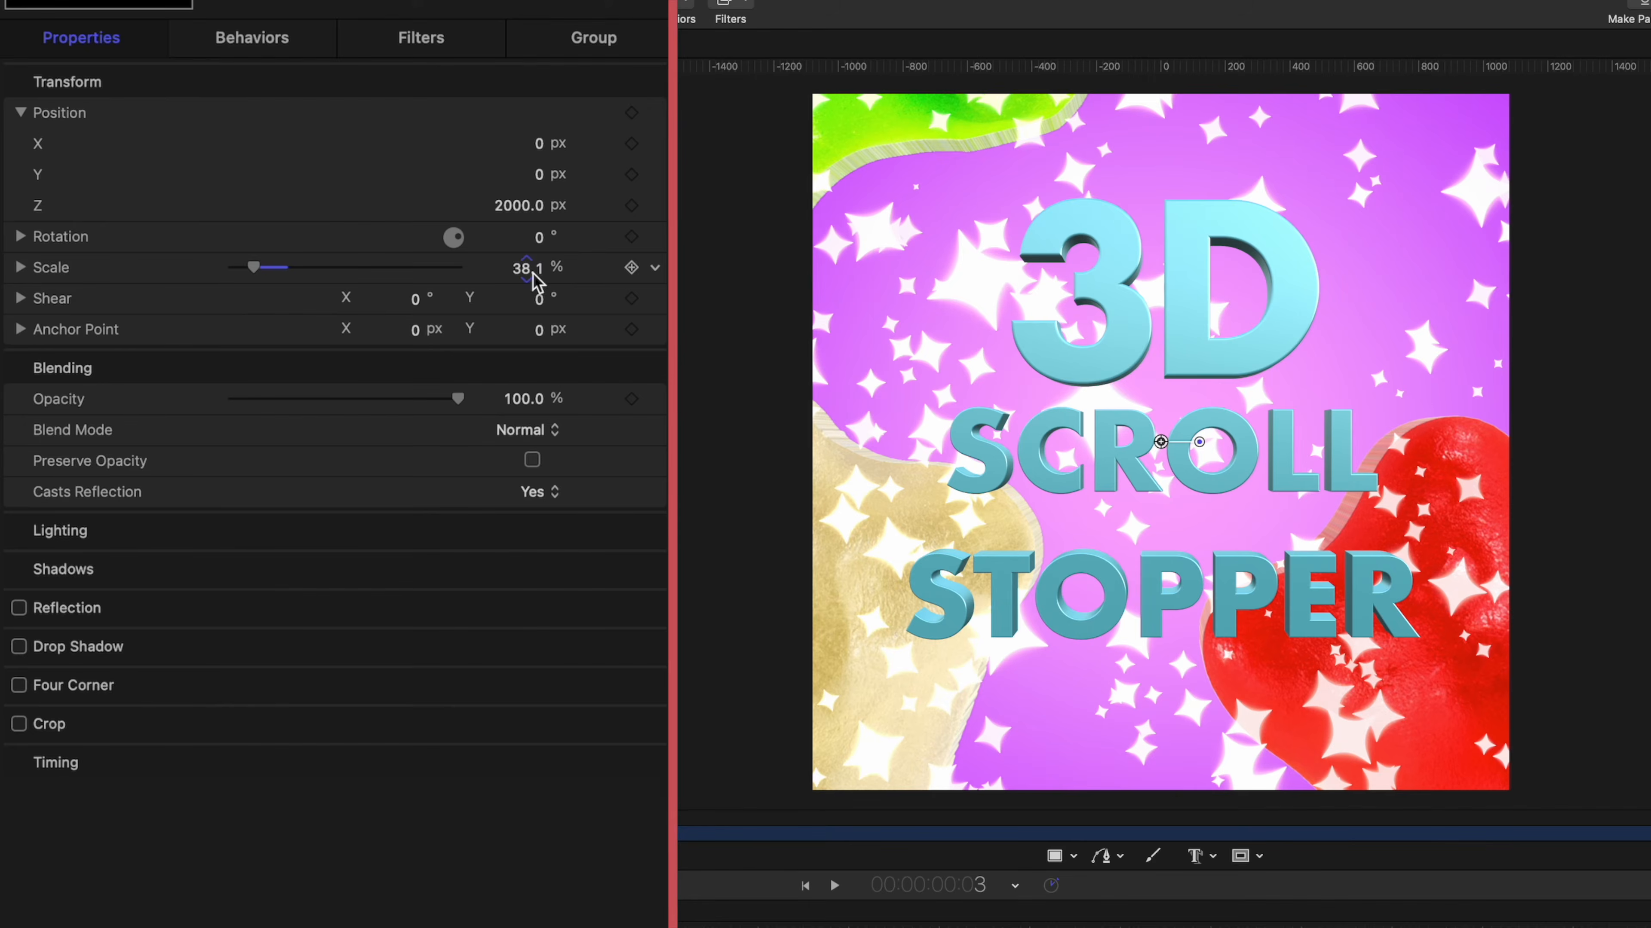
left_click_drag(527, 270, 533, 266)
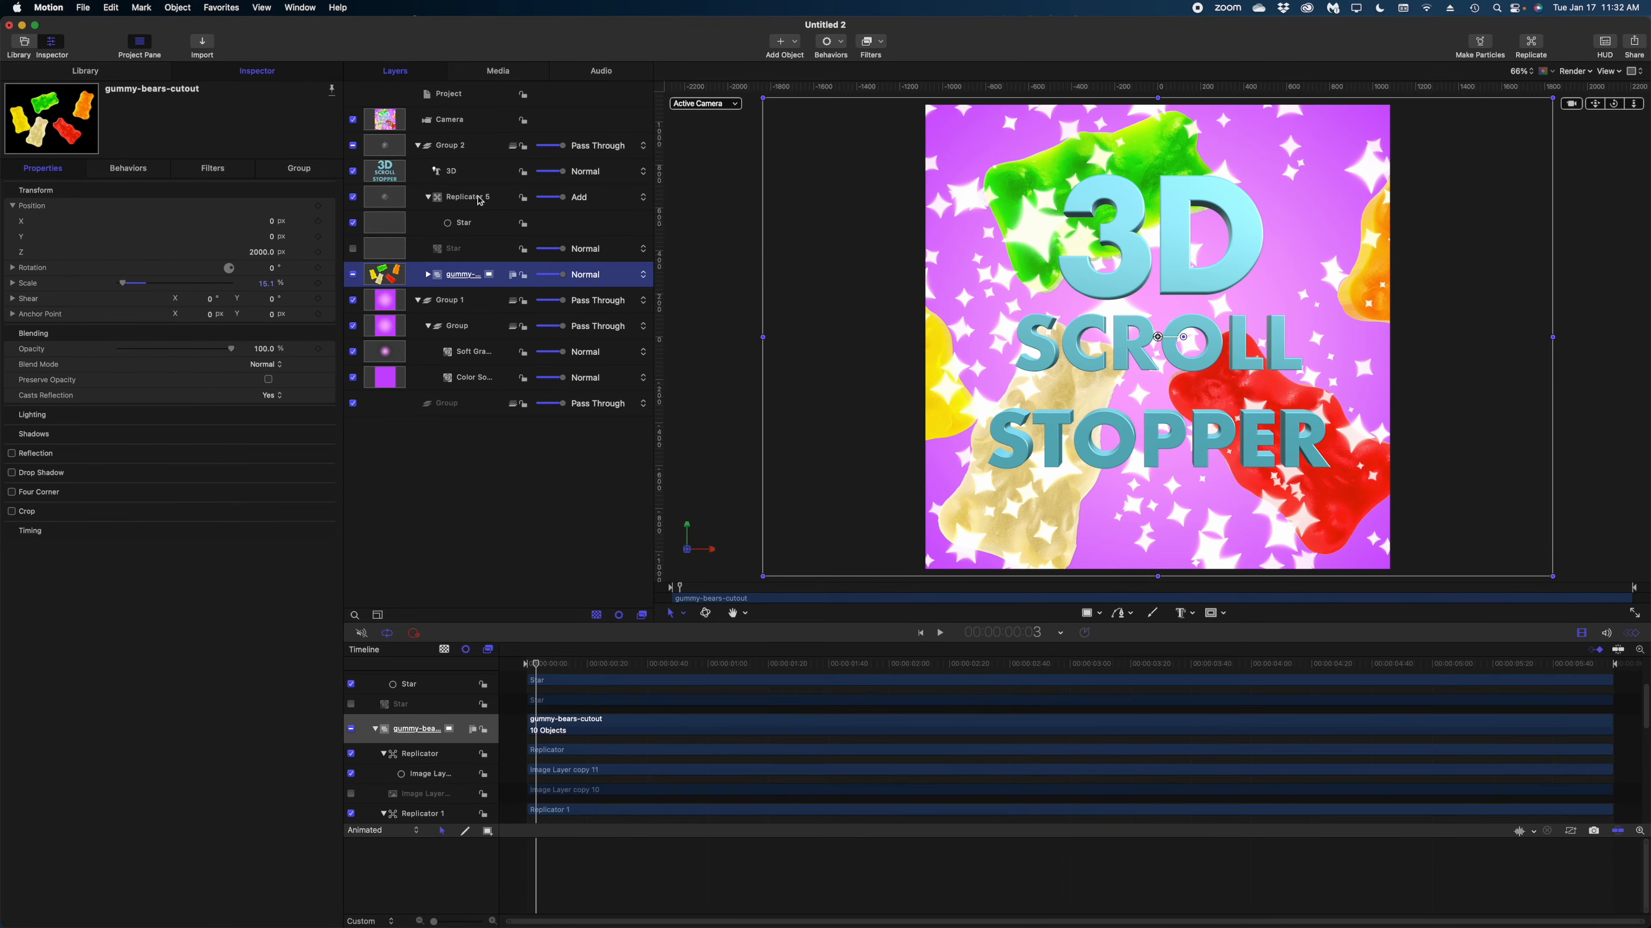
left_click(479, 198)
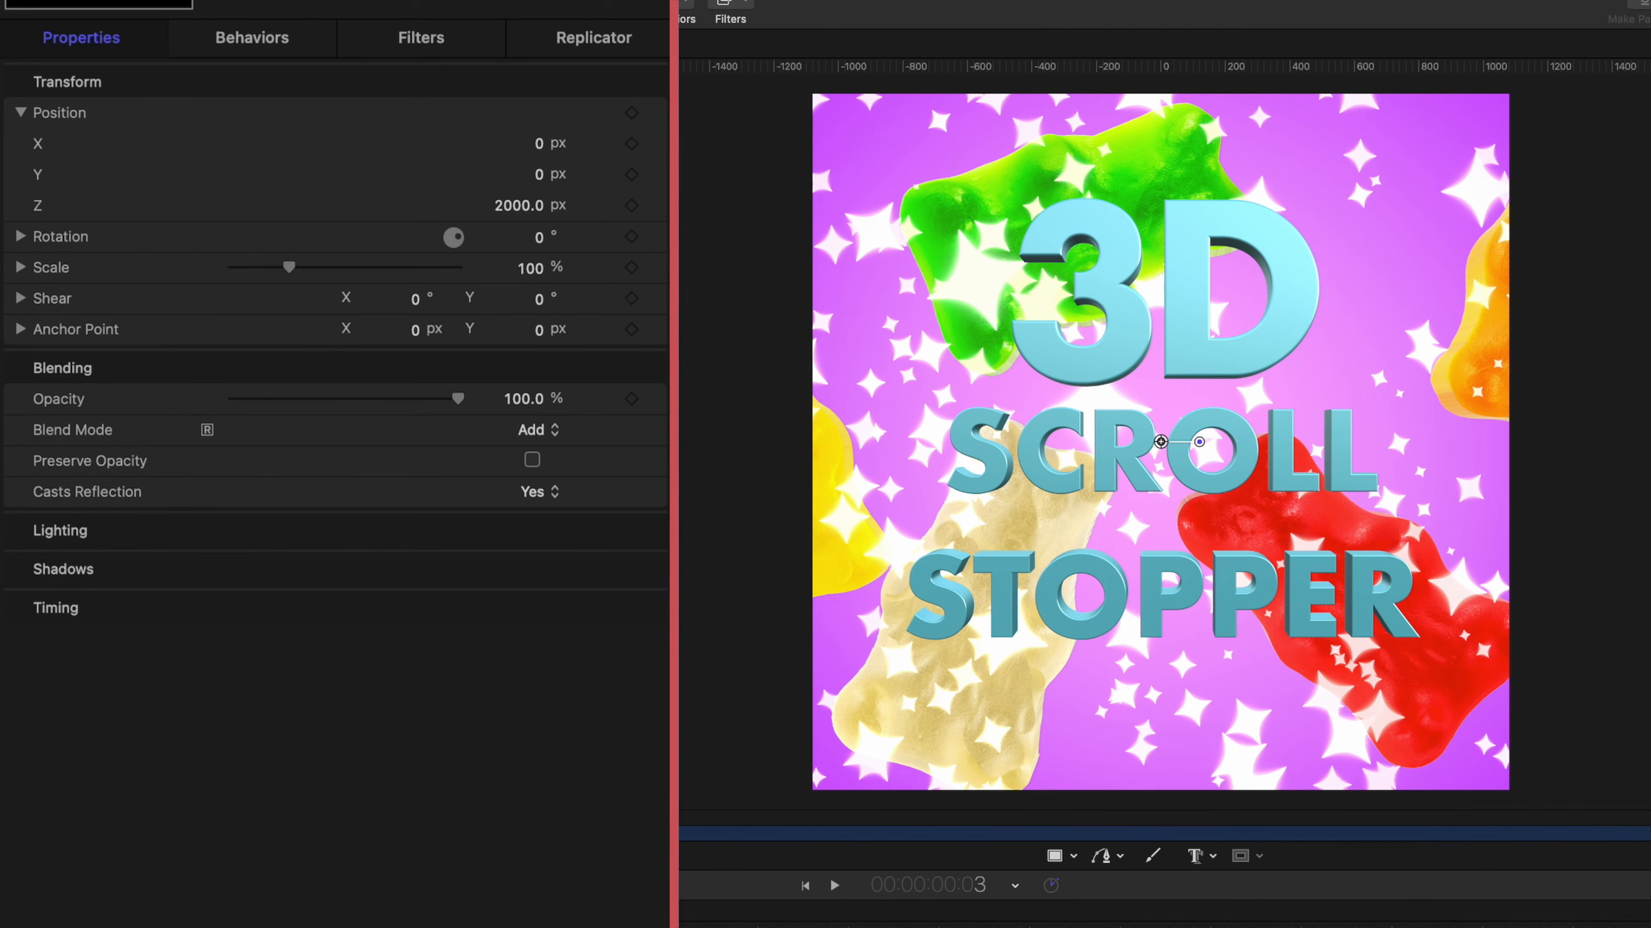
left_click(604, 43)
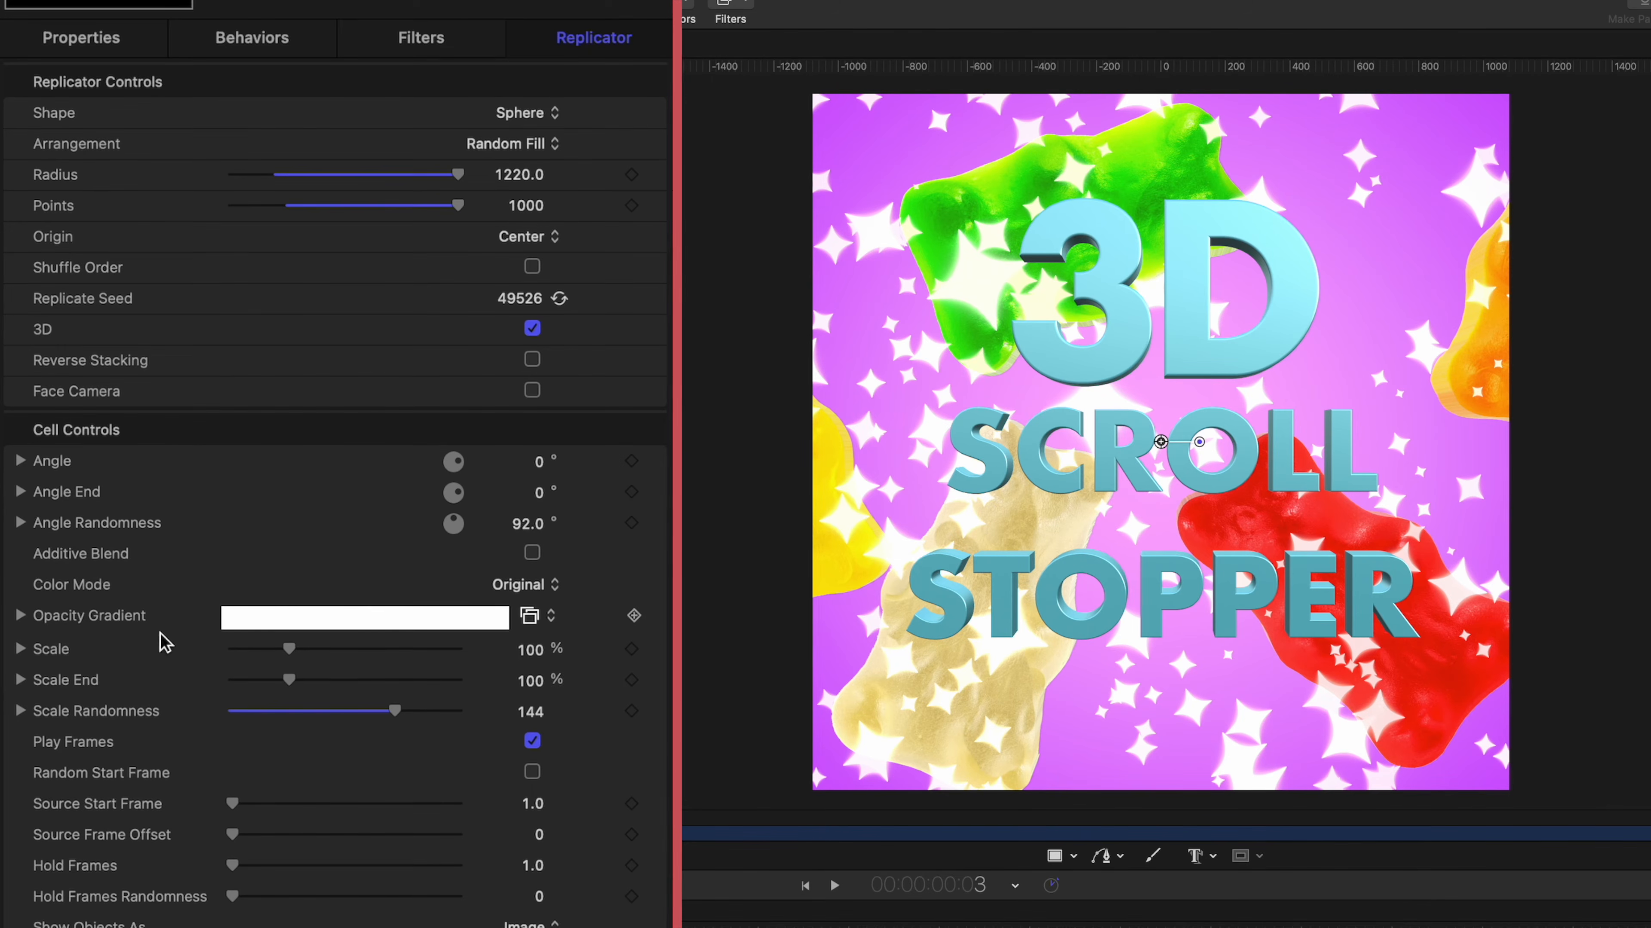
left_click_drag(286, 653, 264, 658)
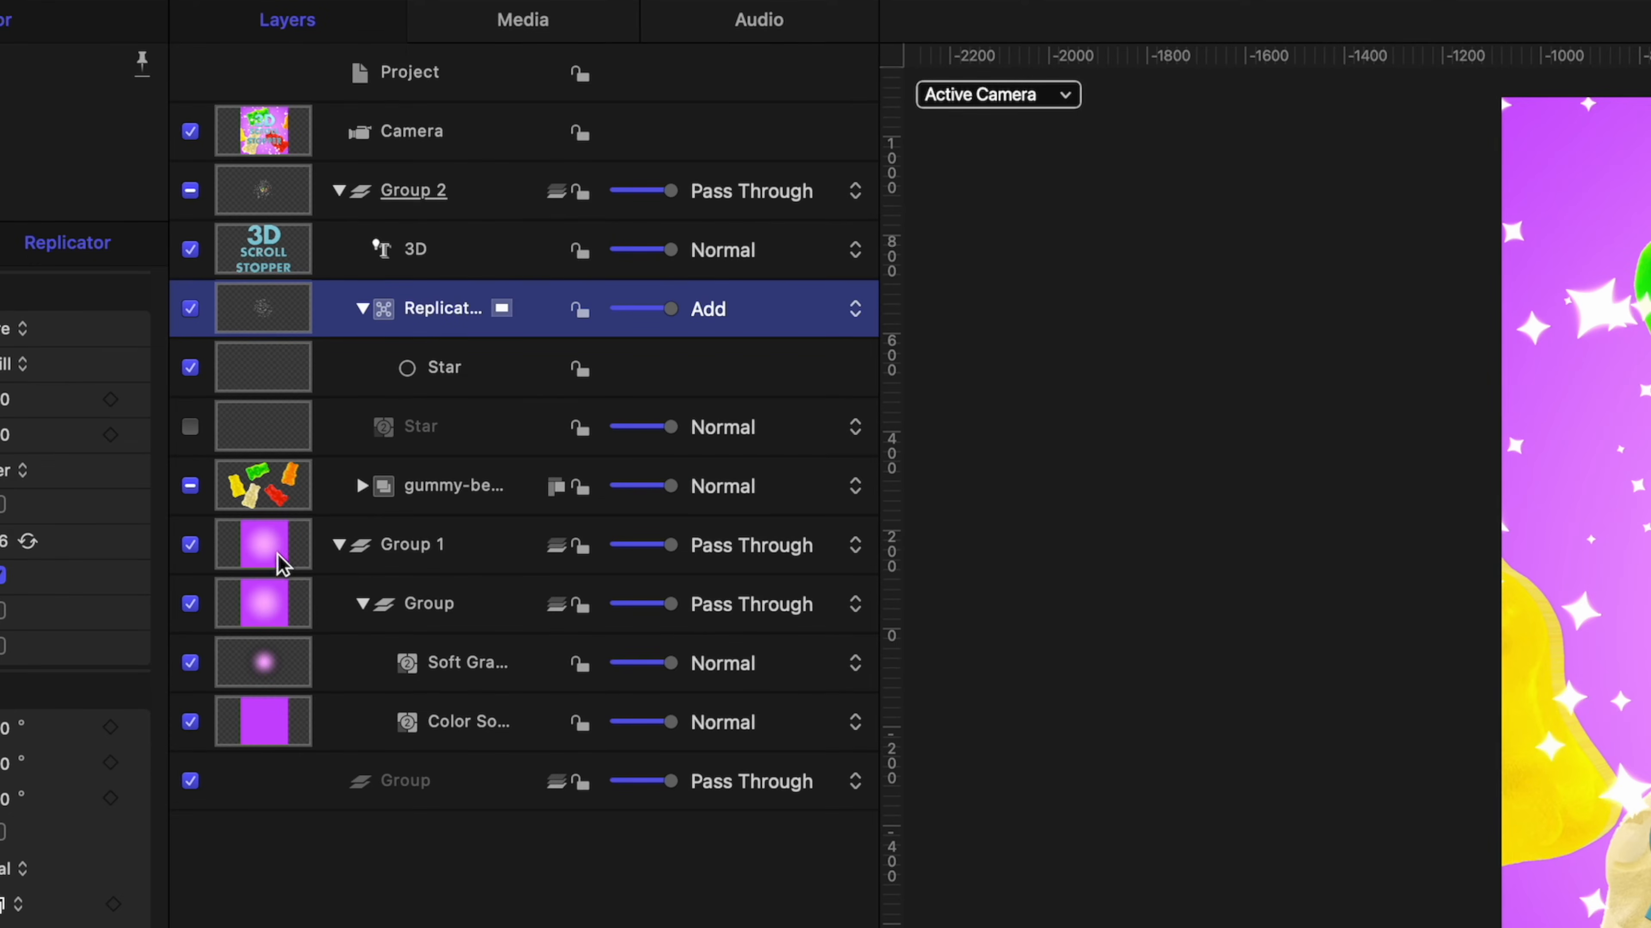
Scale the yellow gummy bear replicator to 65%, adjust its Z position and move it just inside the left edge of the composition.
left_click(362, 486)
left_click(422, 547)
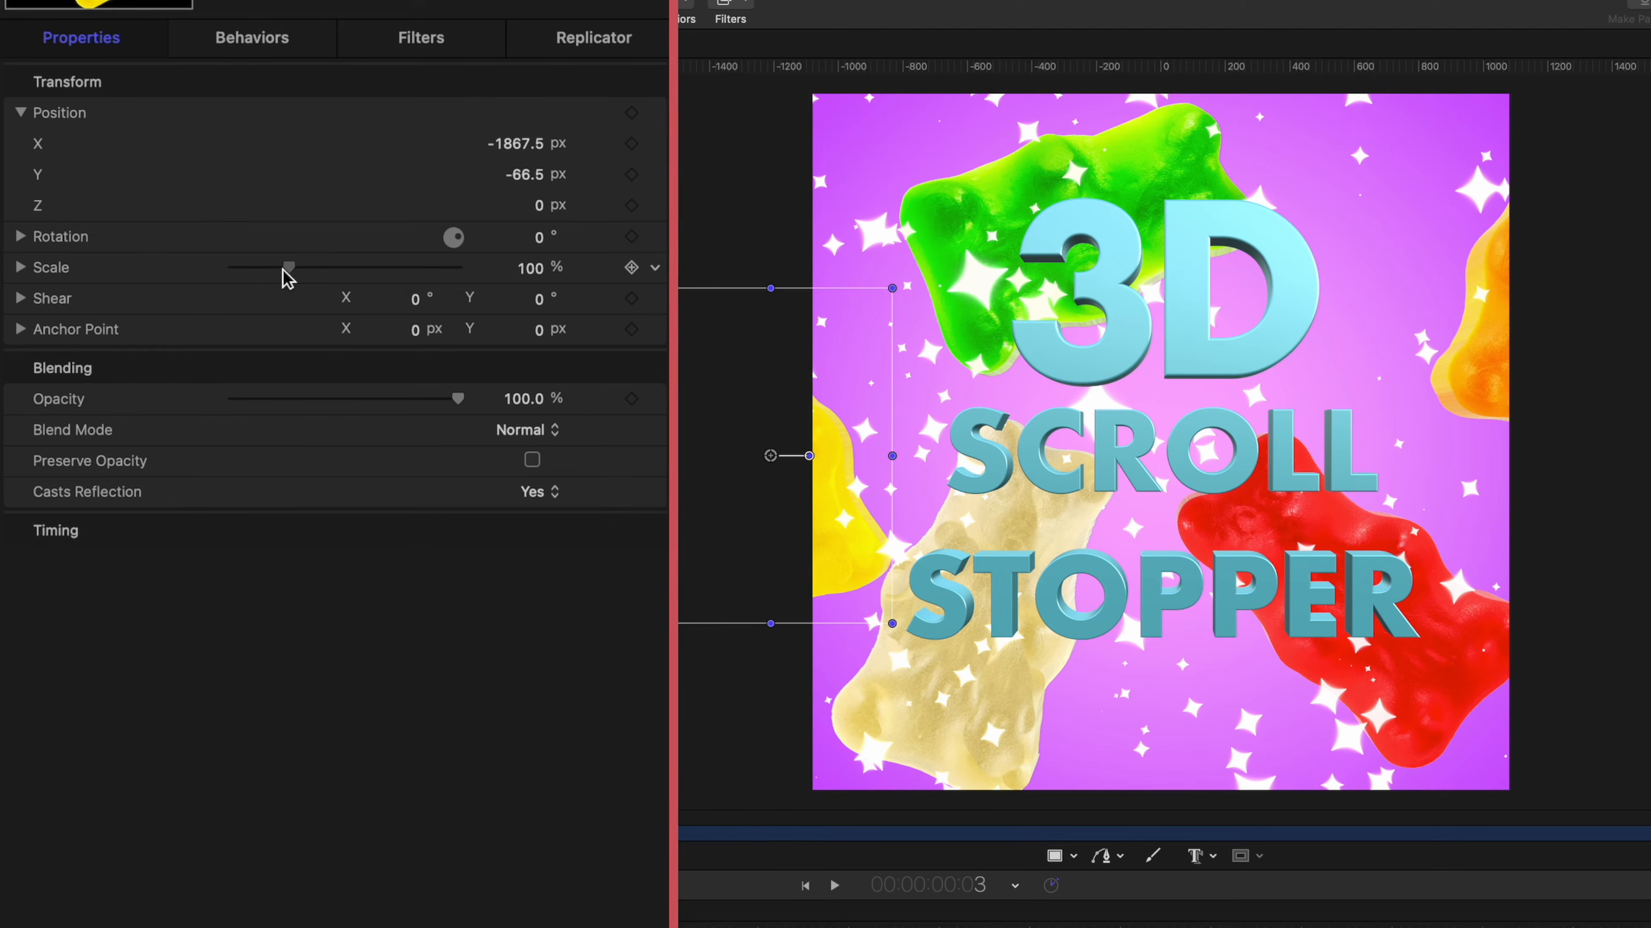
left_click_drag(287, 266, 265, 273)
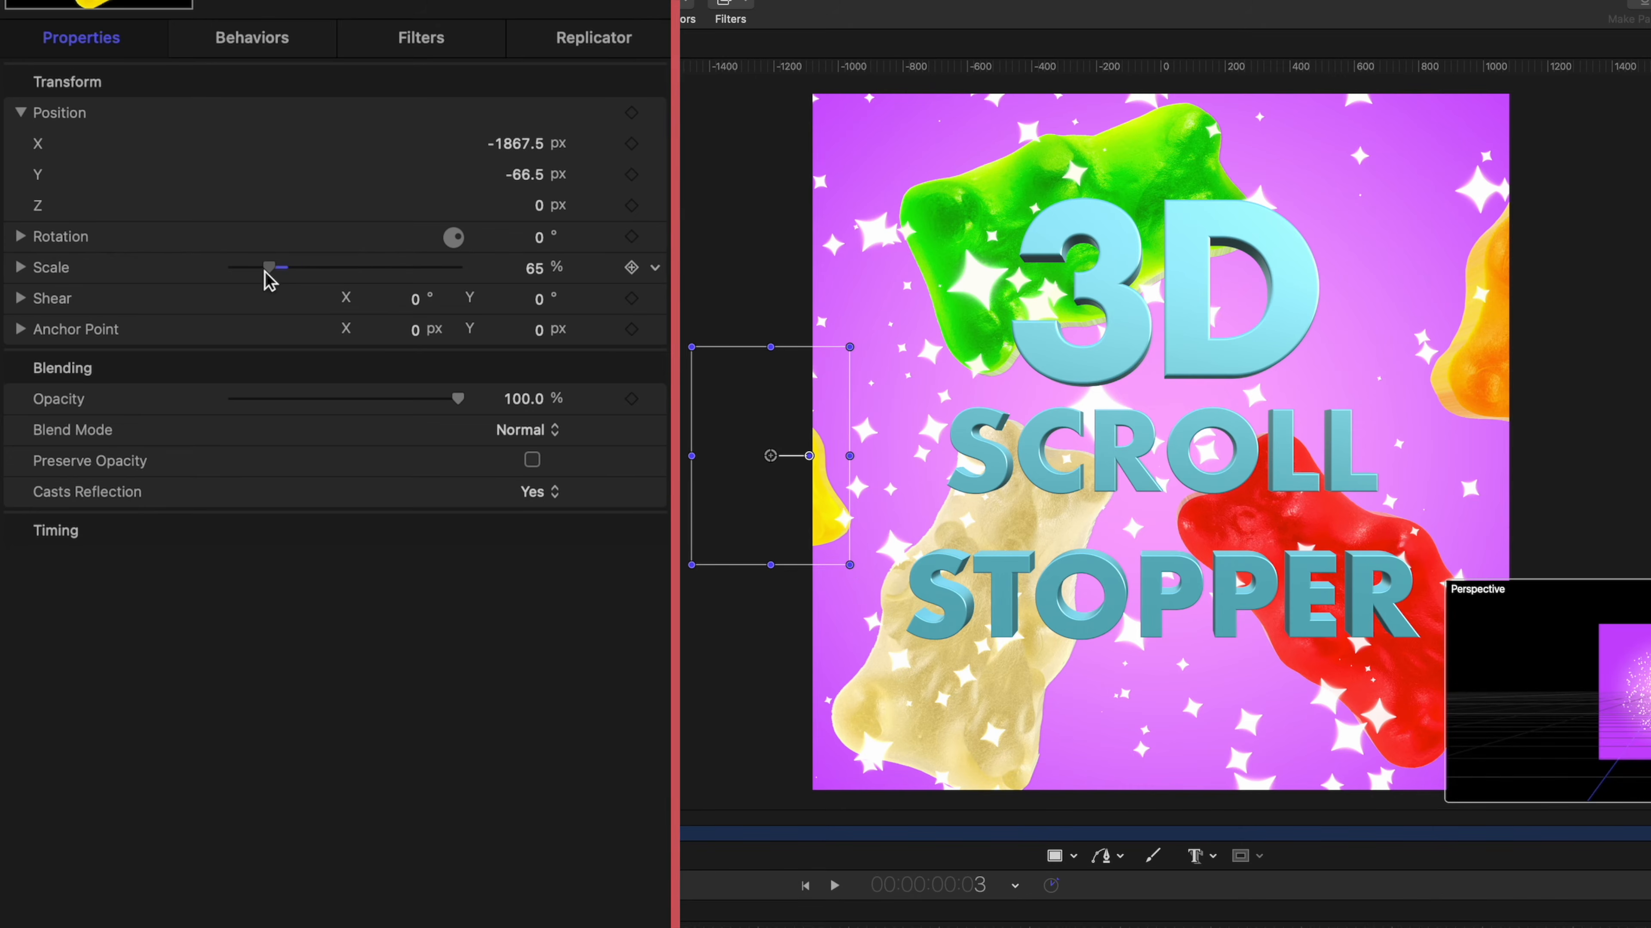
left_click_drag(839, 521, 958, 473)
mouse_move(534, 215)
left_mouse_down()
mouse_move(481, 215)
mouse_move(527, 206)
left_mouse_up()
left_click_drag(929, 390, 876, 395)
left_click_drag(876, 394, 875, 395)
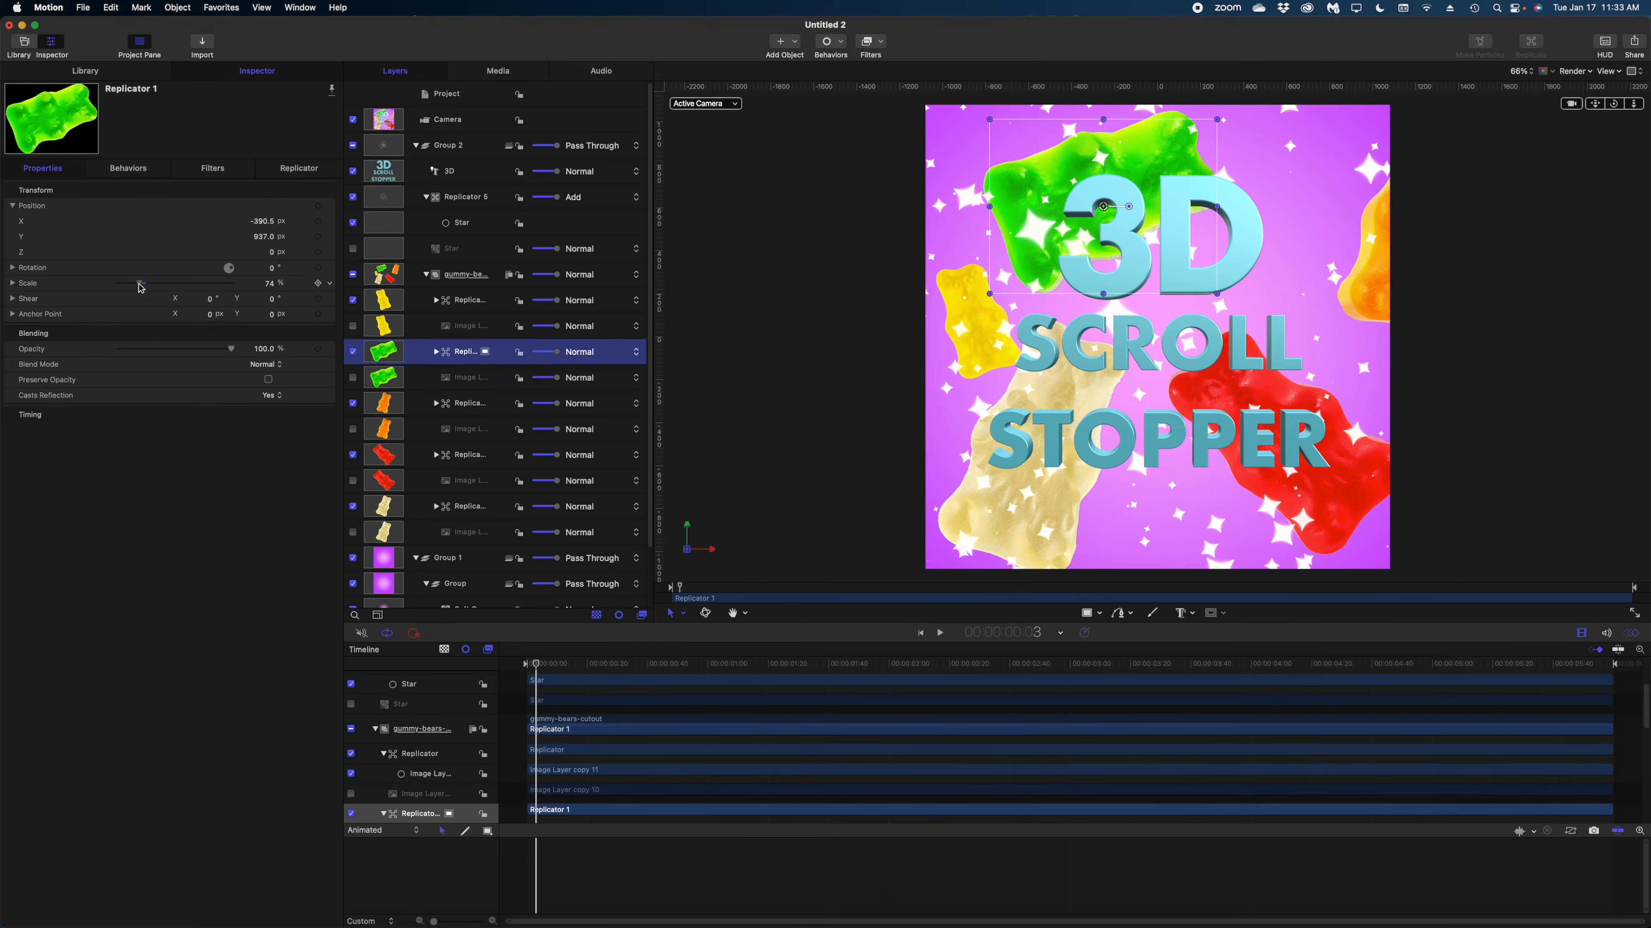
Shrink the green gummy bear replicator, adjust its Z position and move it to the upper-left corner of the composition.
left_click_drag(143, 283, 125, 284)
left_click_drag(271, 252, 285, 252)
left_click_drag(1070, 127, 1025, 168)
Scale down the orange gummy bear replicator and place it inside the composition's right edge beside the 3D letters.
left_click(468, 403)
mouse_move(261, 252)
left_mouse_down()
mouse_move(228, 253)
mouse_move(250, 220)
mouse_move(269, 253)
left_mouse_up()
key("super+z")
left_click_drag(146, 283, 133, 284)
left_click_drag(1415, 254, 1332, 263)
left_click(12, 267)
left_click_drag(271, 299, 257, 299)
Scale down the red gummy bear replicator and move it into the lower-right corner of the composition.
left_click(467, 455)
left_click_drag(146, 345, 132, 345)
left_click_drag(1277, 445, 1319, 543)
Scale down the cream gummy bear replicator, adjust its position below the text and collapse the gummy-bears-cutout group.
left_click(453, 507)
left_click_drag(146, 345, 132, 346)
left_click_drag(272, 252, 292, 252)
left_click_drag(272, 283, 282, 299)
left_click(1539, 269)
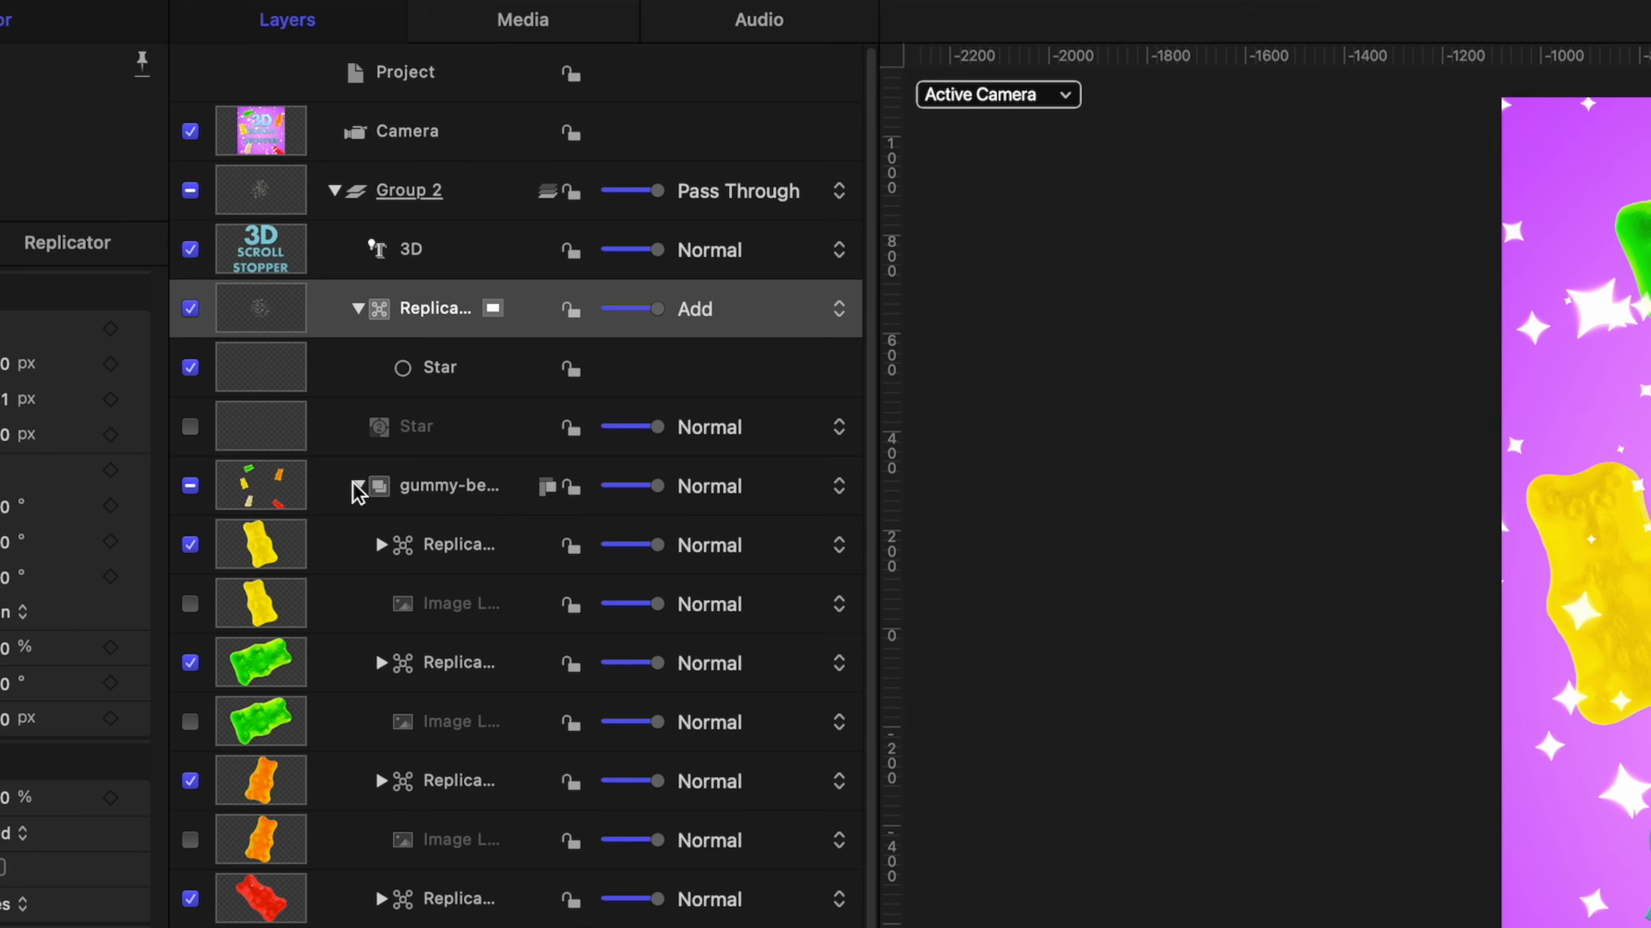
left_click(426, 274)
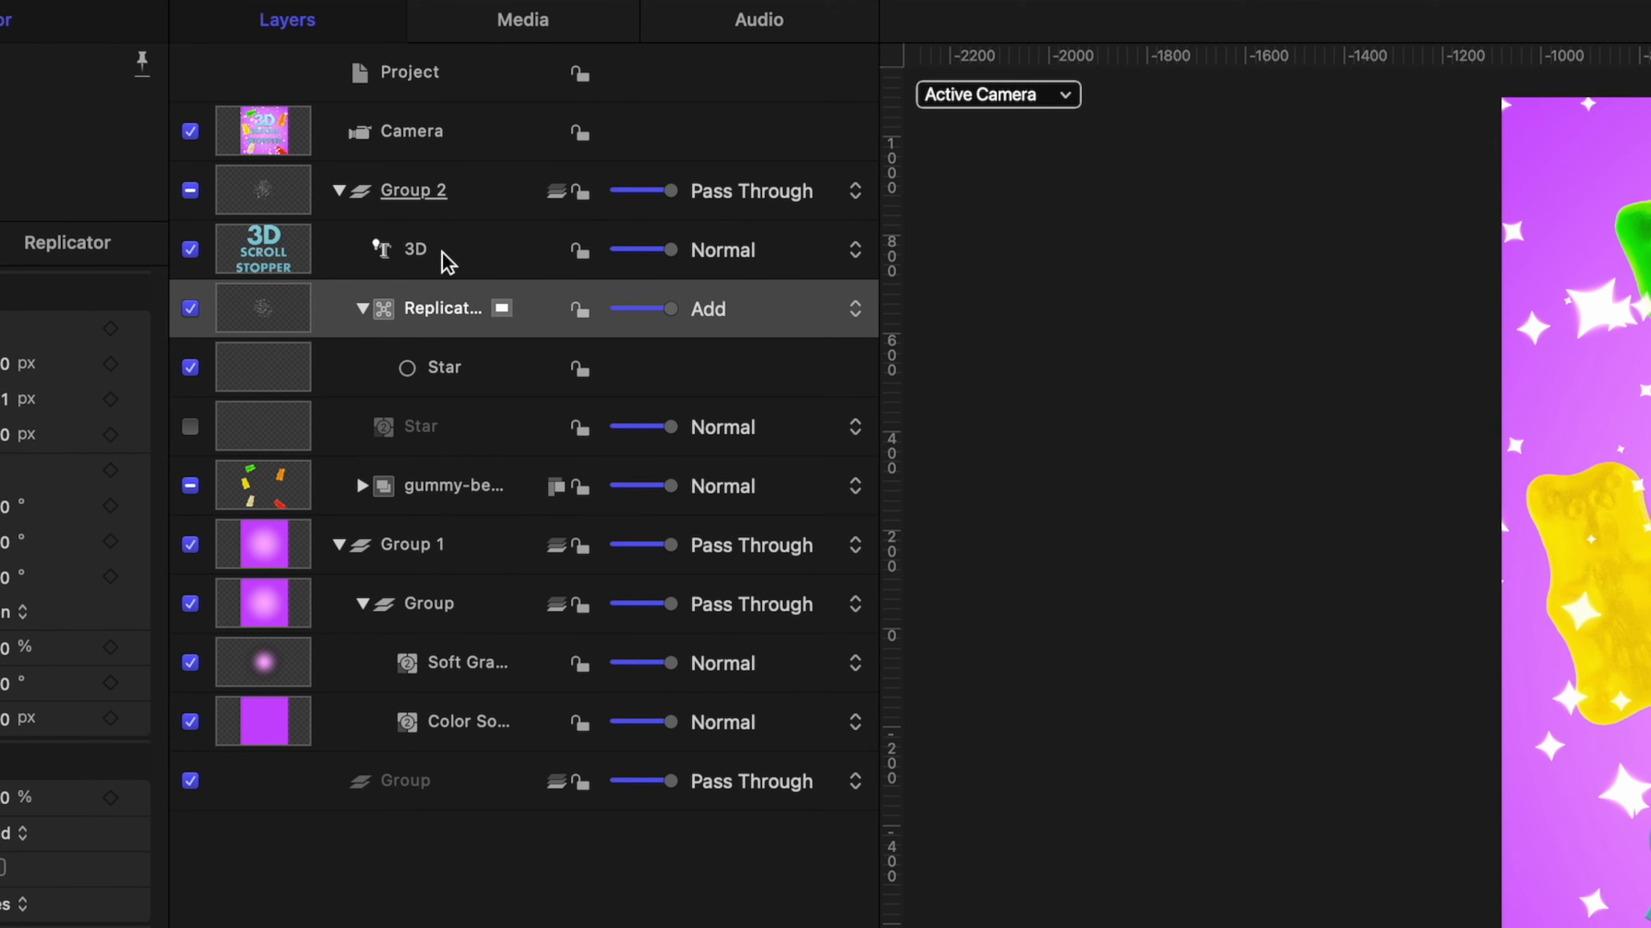
Use Transform Glyph on the 3D text to offset individual letters of 3D and SCROLL to different depths along Z.
left_click(445, 263)
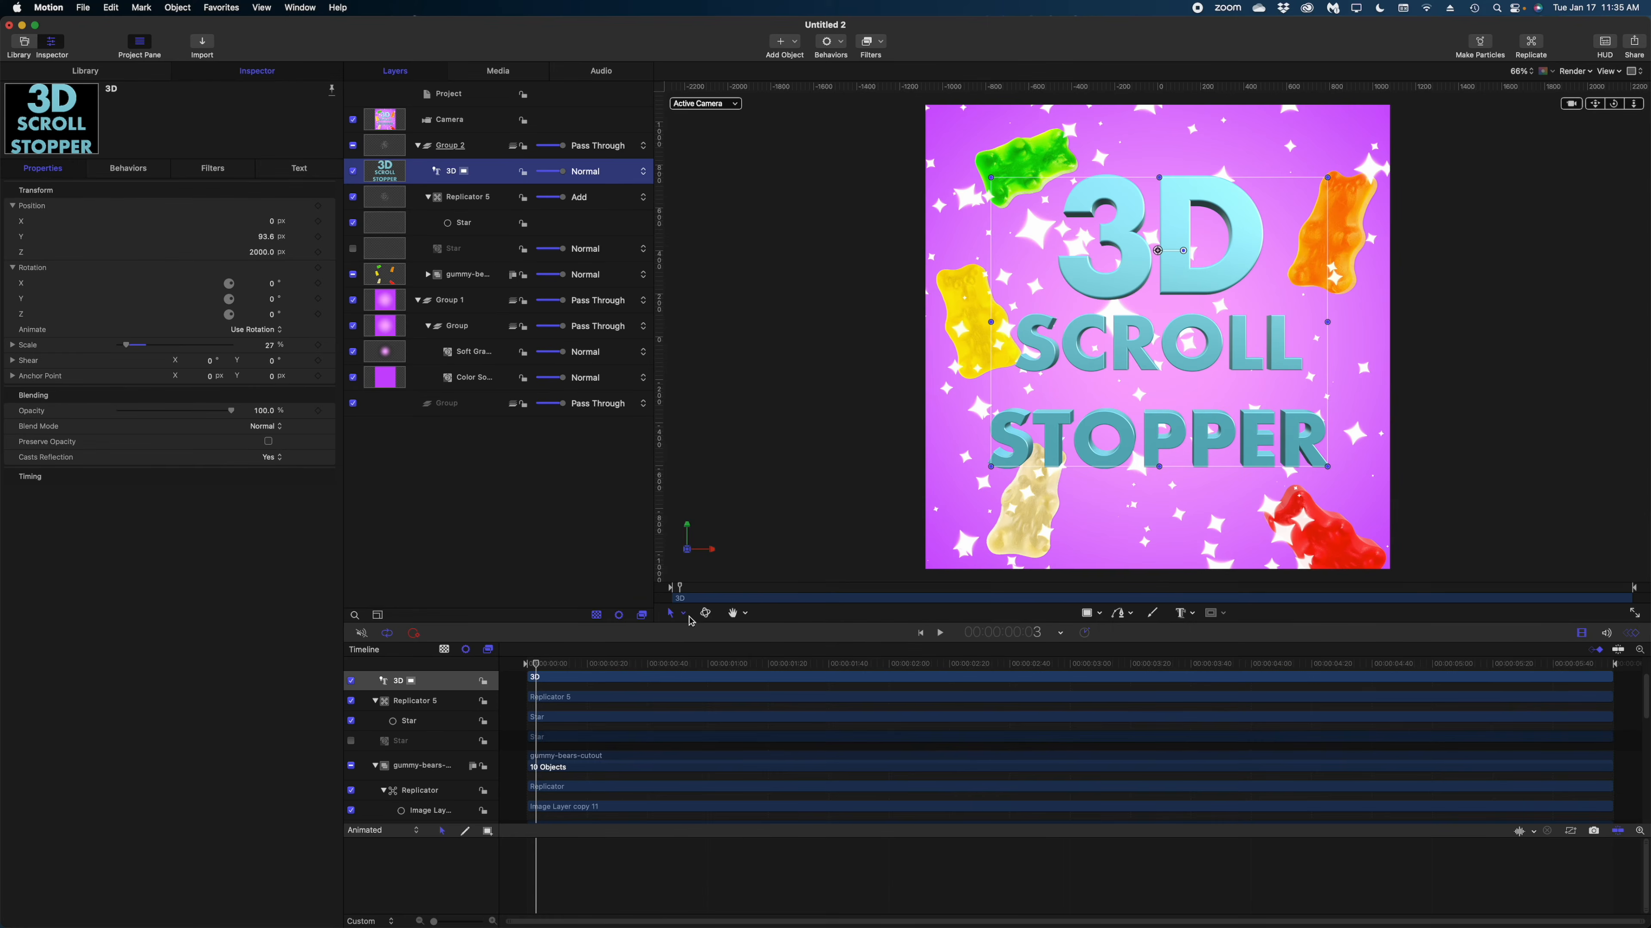
left_click(684, 614)
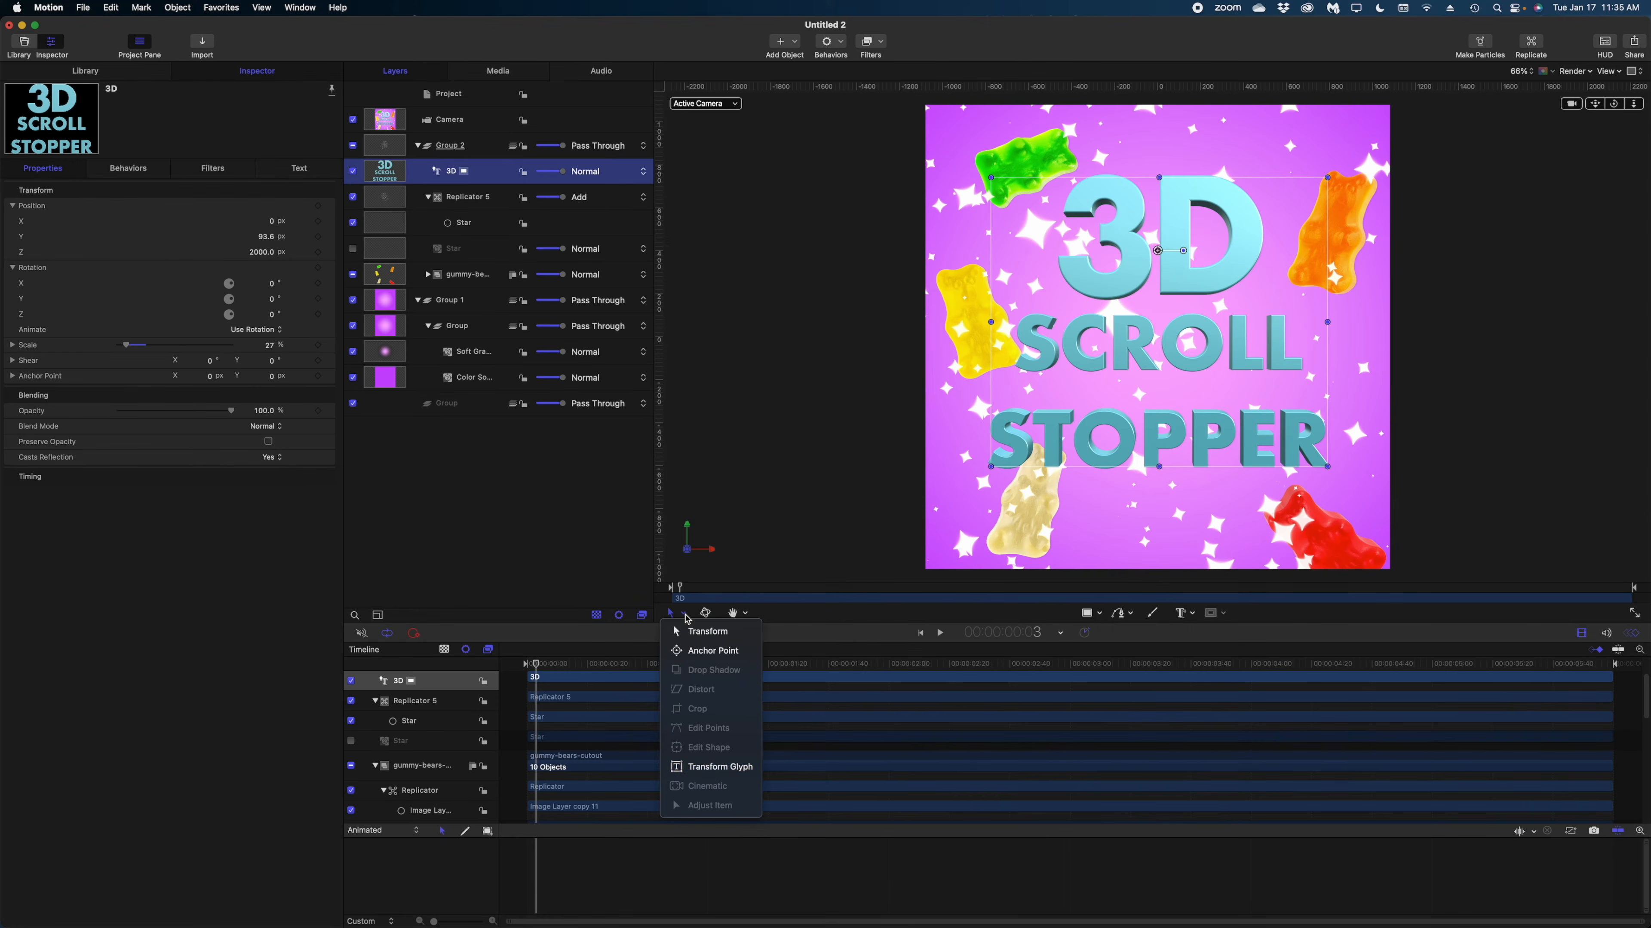
left_click(712, 767)
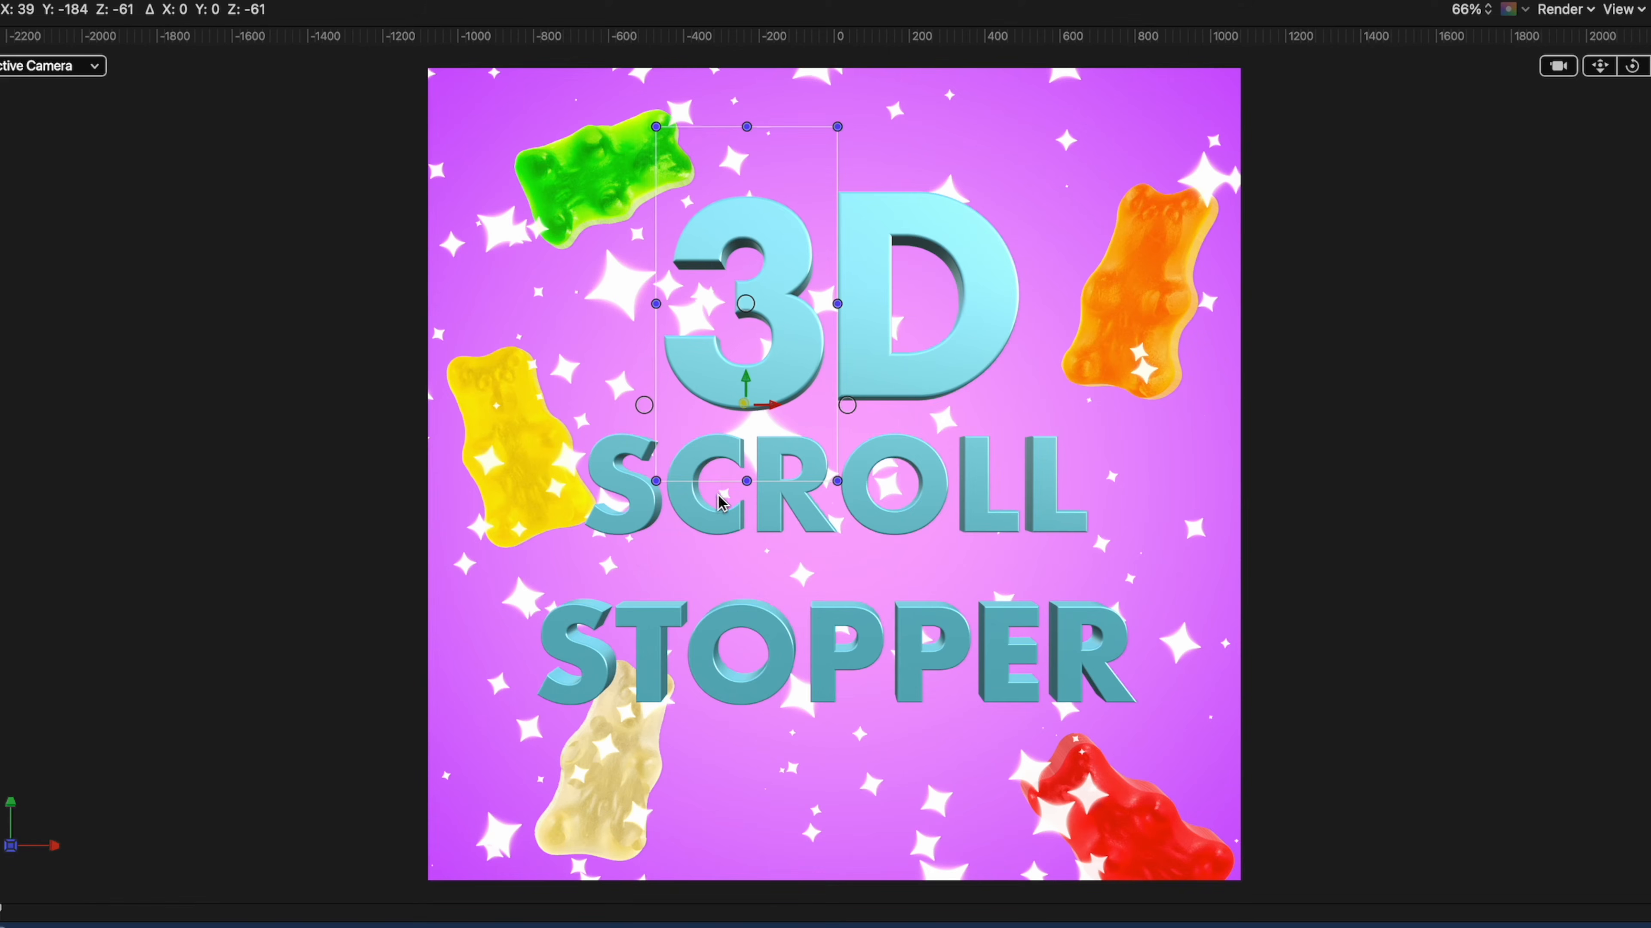
left_click_drag(718, 495, 748, 203)
left_click(867, 312)
left_click_drag(923, 400, 900, 370)
left_click(629, 484)
mouse_move(622, 530)
left_mouse_down()
mouse_move(559, 476)
mouse_move(382, 476)
mouse_move(346, 586)
mouse_move(609, 535)
left_mouse_up()
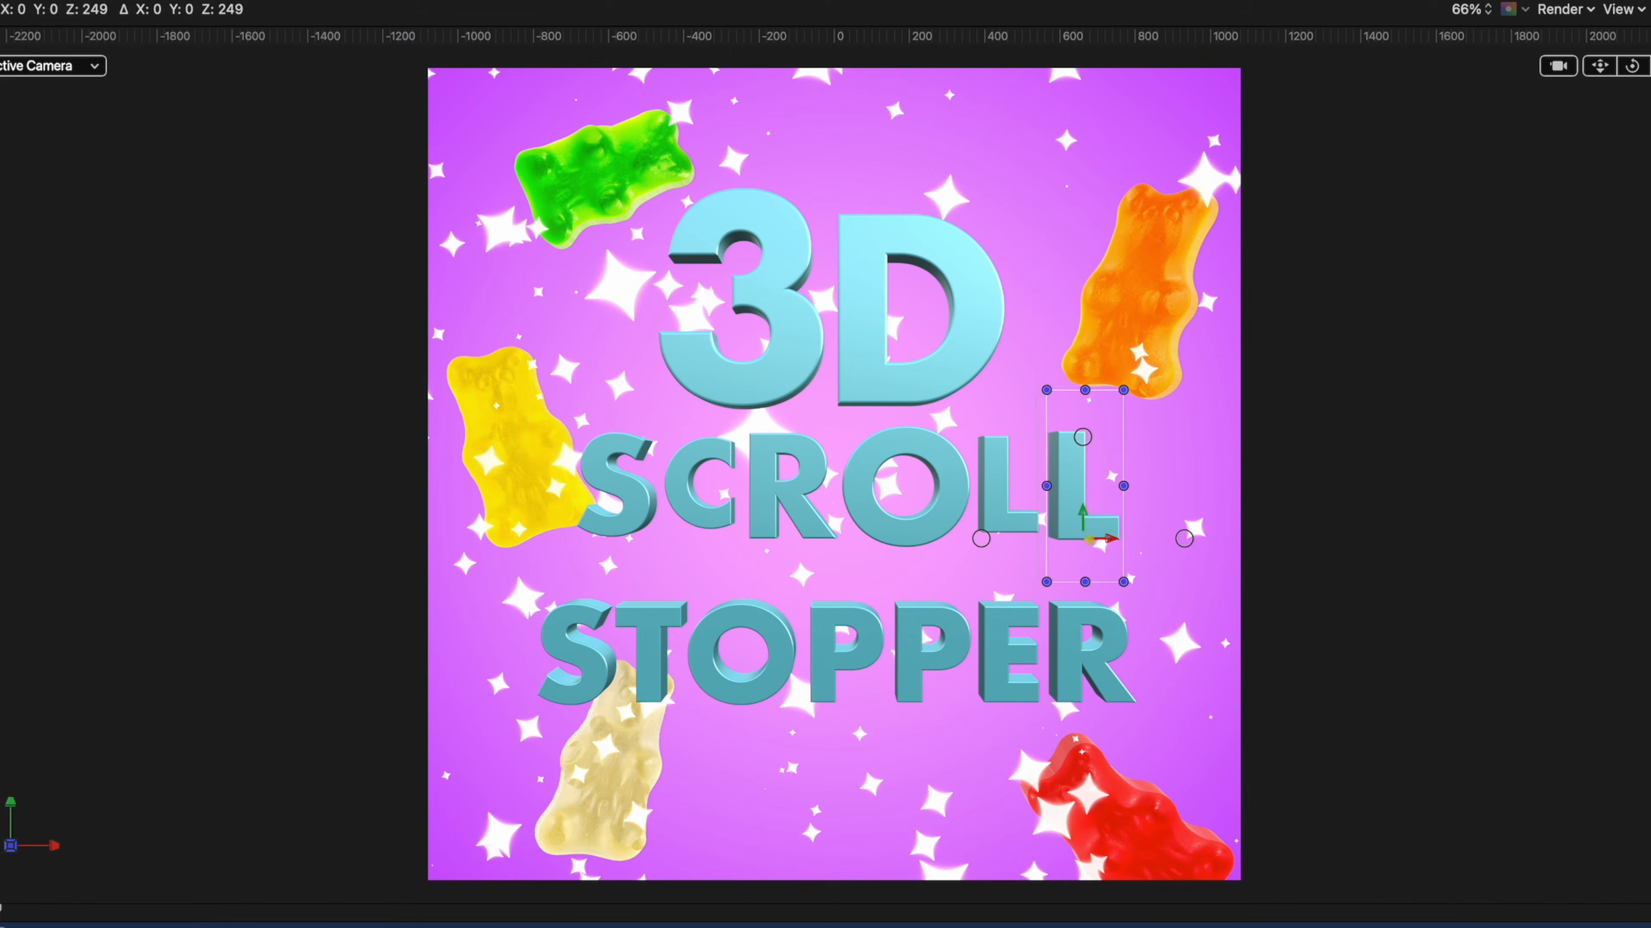
Offset individual letters of the word STOPPER to different depths along Z with Transform Glyph.
left_click(589, 682)
left_click_drag(570, 705, 510, 923)
left_click(744, 694)
left_click_drag(741, 705, 715, 602)
left_click(844, 699)
left_click_drag(843, 704, 813, 783)
left_click(996, 620)
left_click_drag(1016, 706, 1108, 748)
left_click(1112, 617)
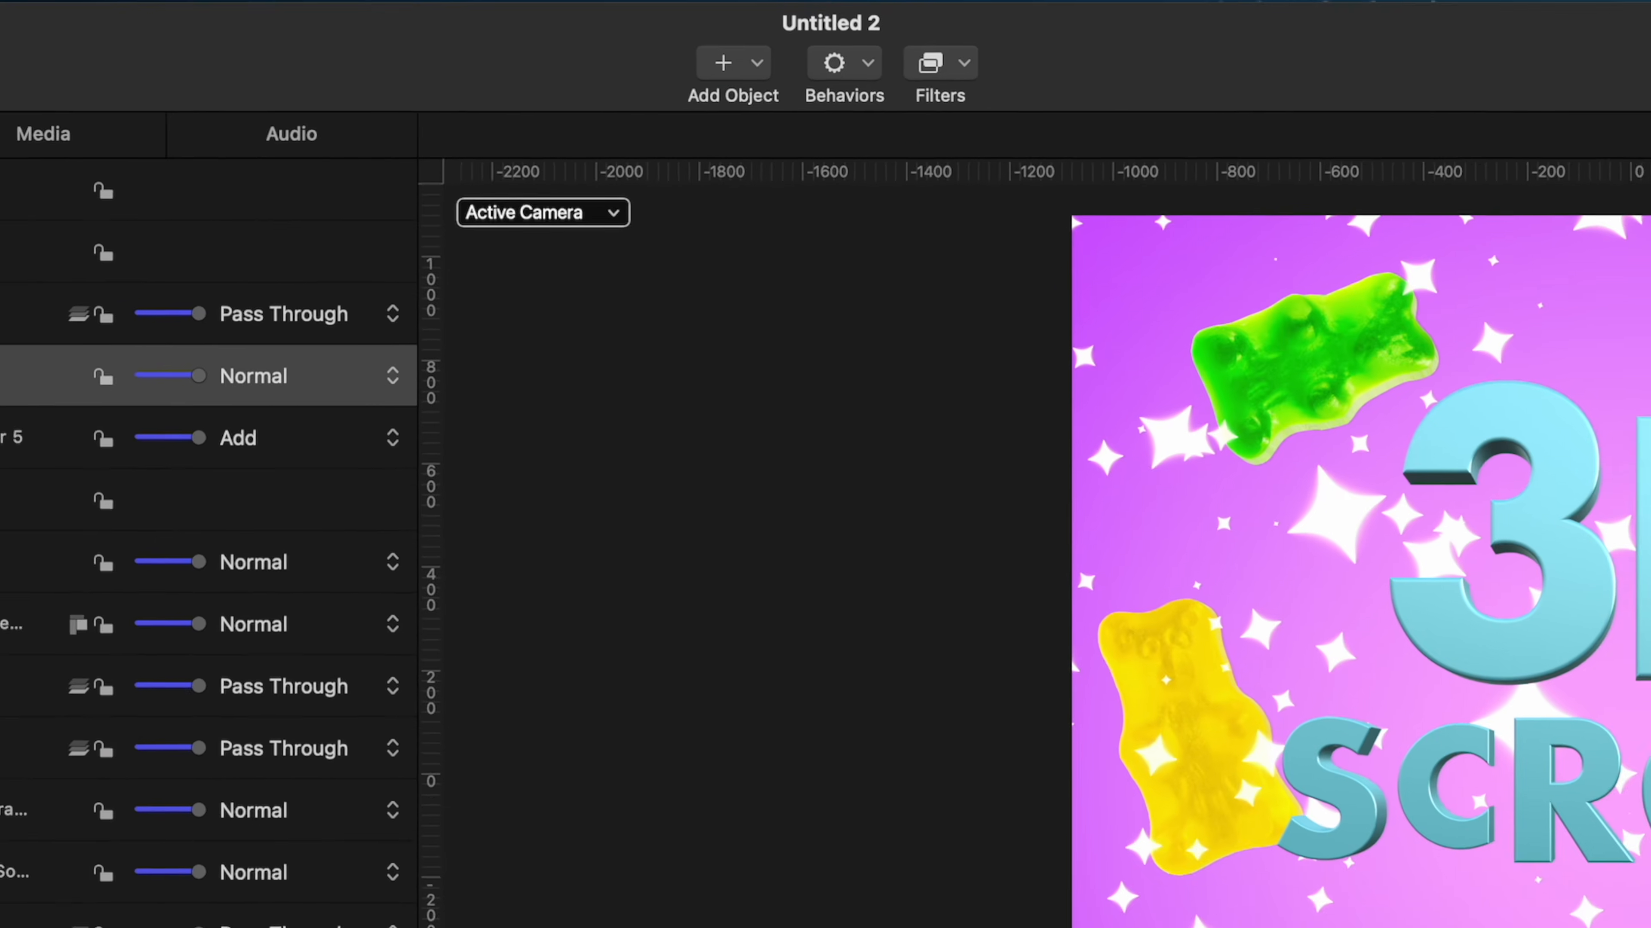
Add a light to the scene and, using the Left view, move it in front of the text to a Z position of 2500 px.
left_click(753, 64)
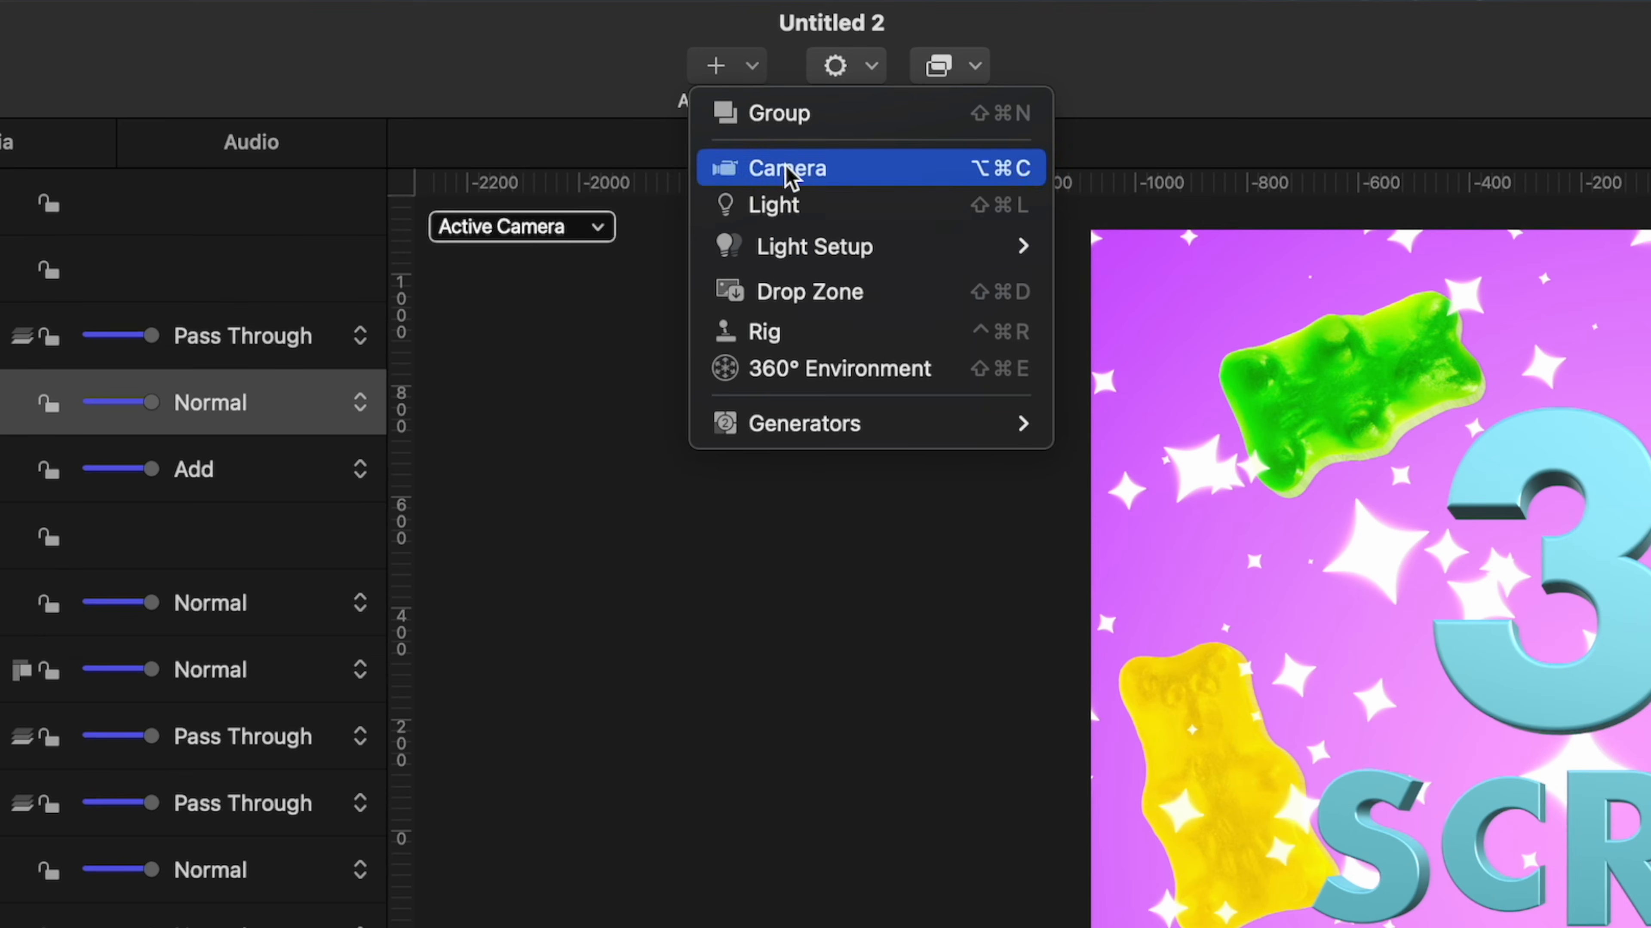
left_click(782, 194)
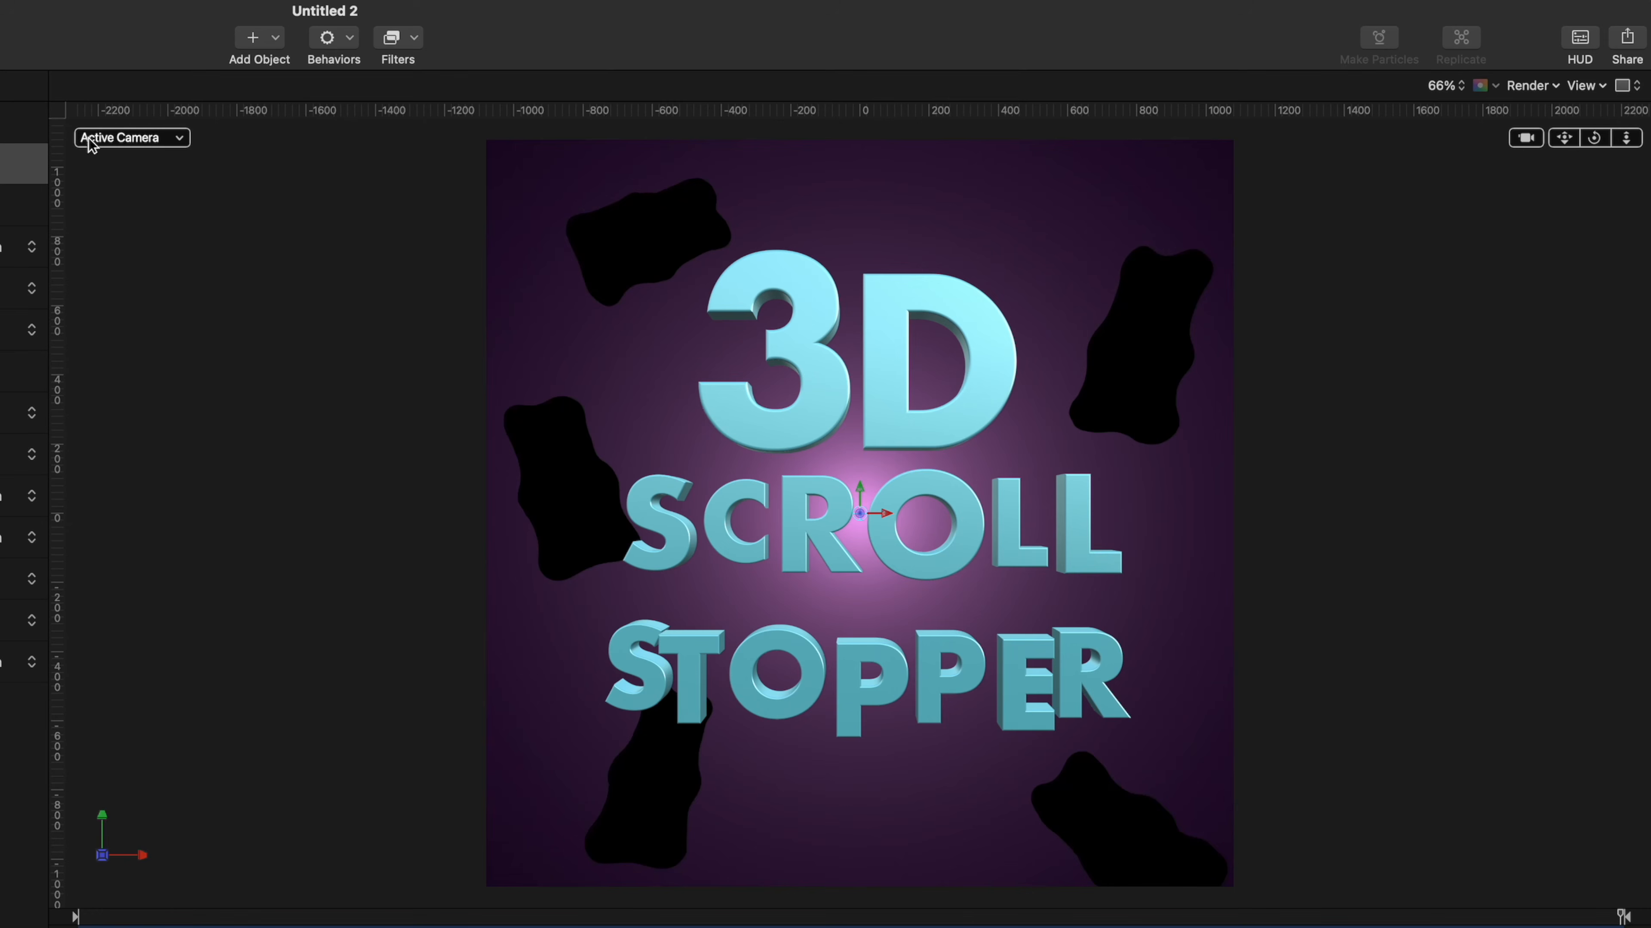
left_click(178, 138)
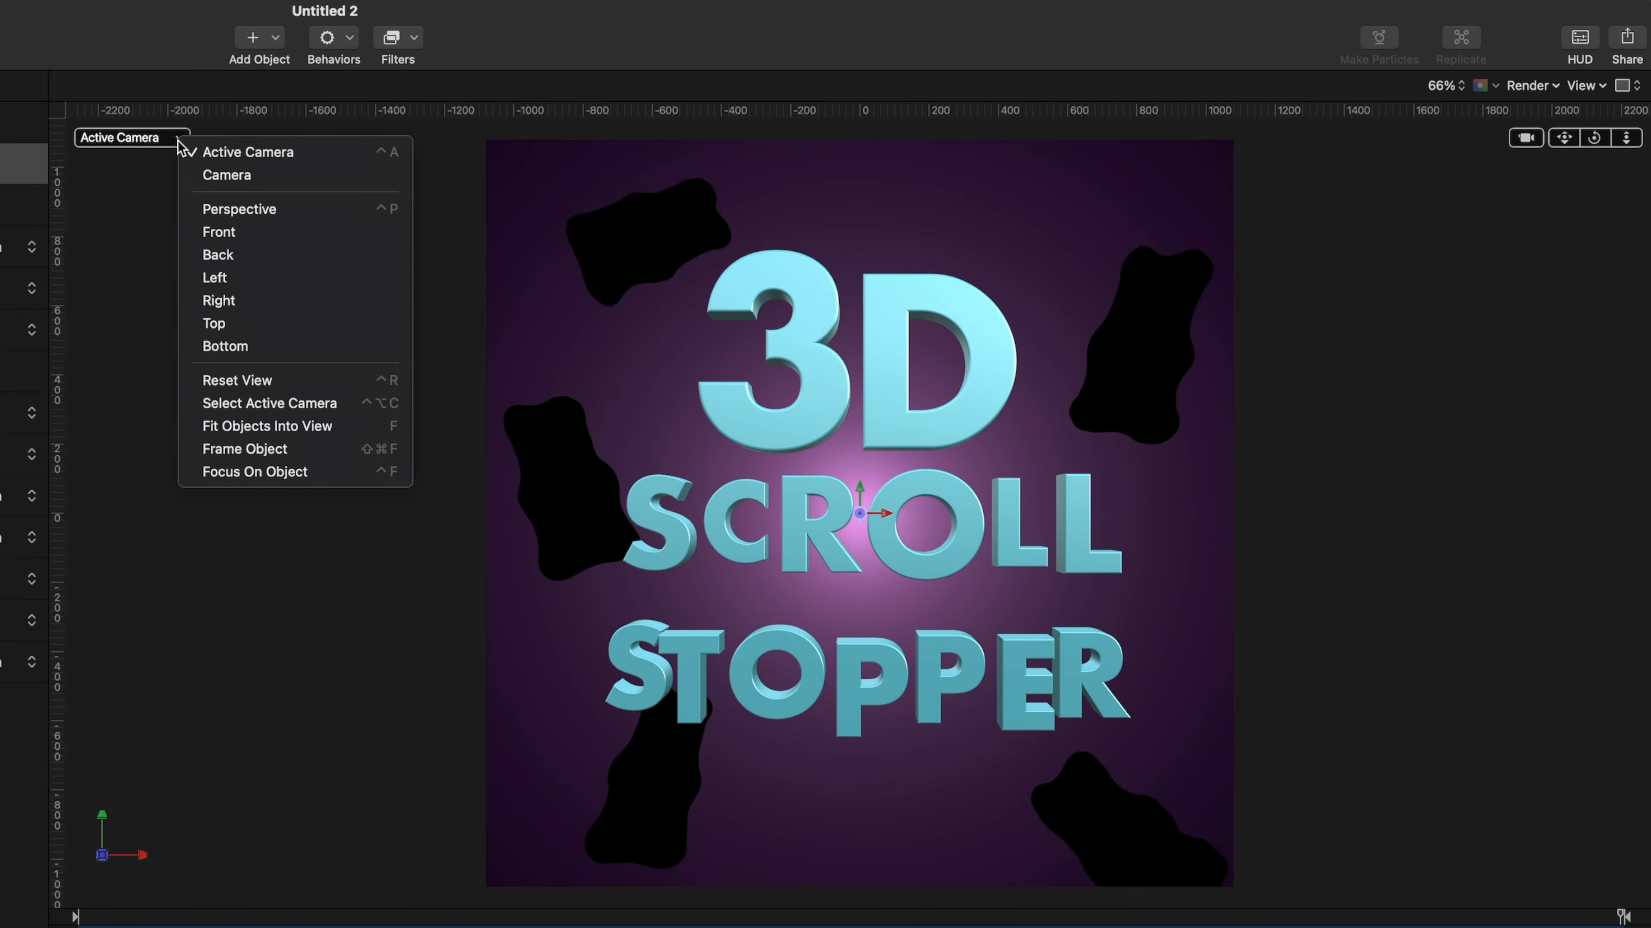
left_click(199, 280)
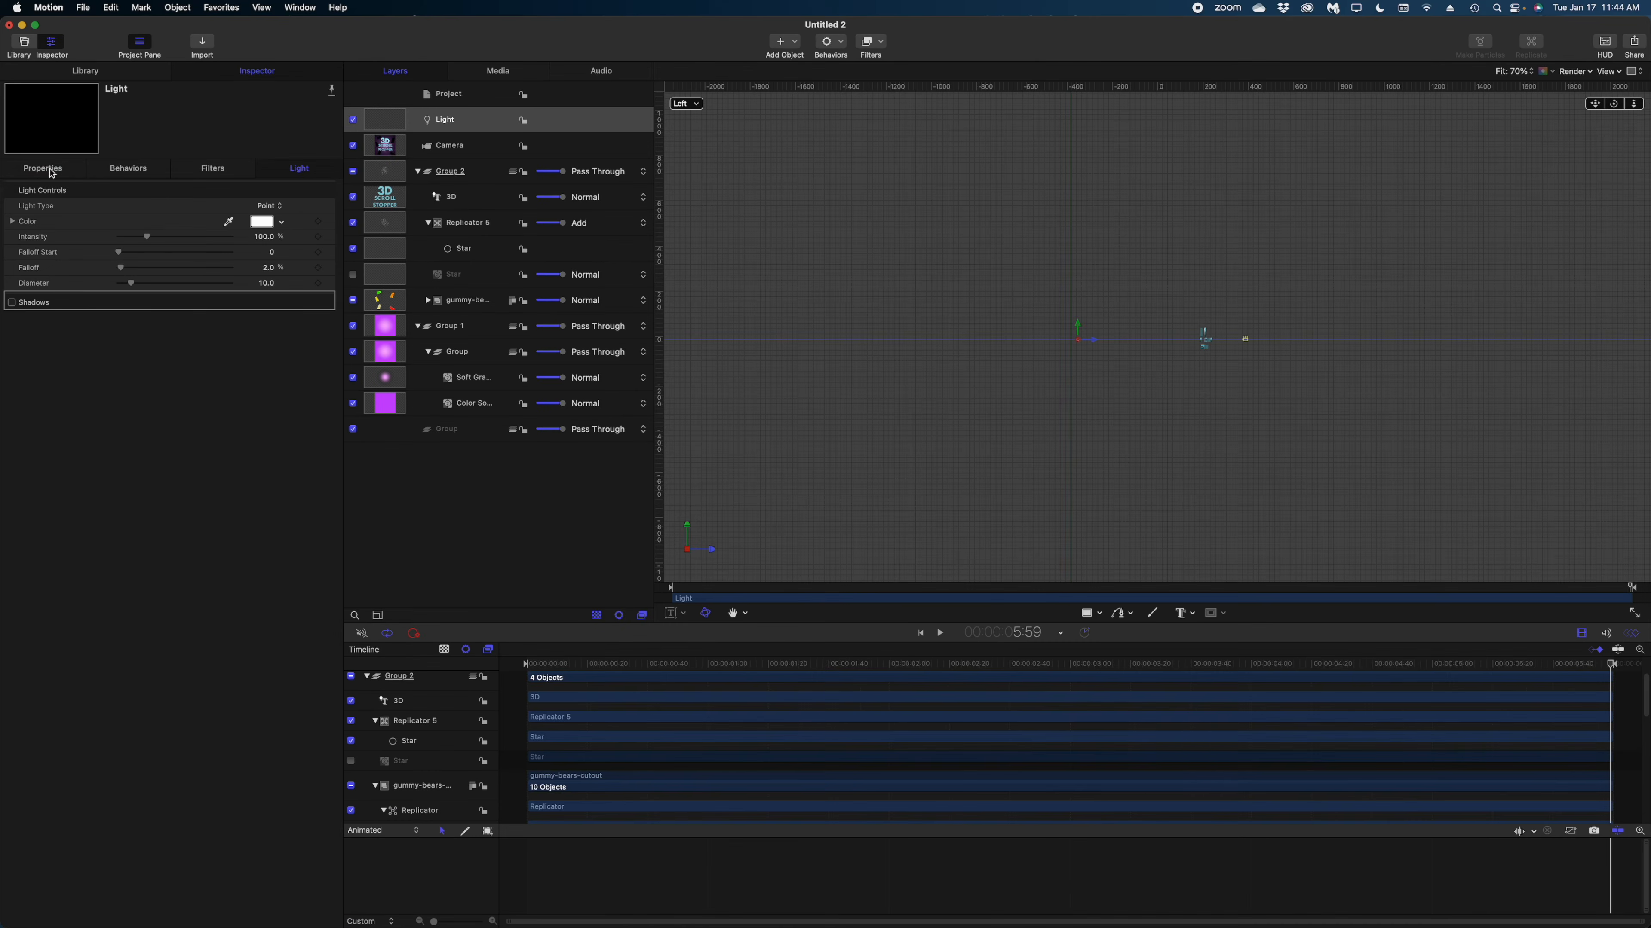
left_click(51, 171)
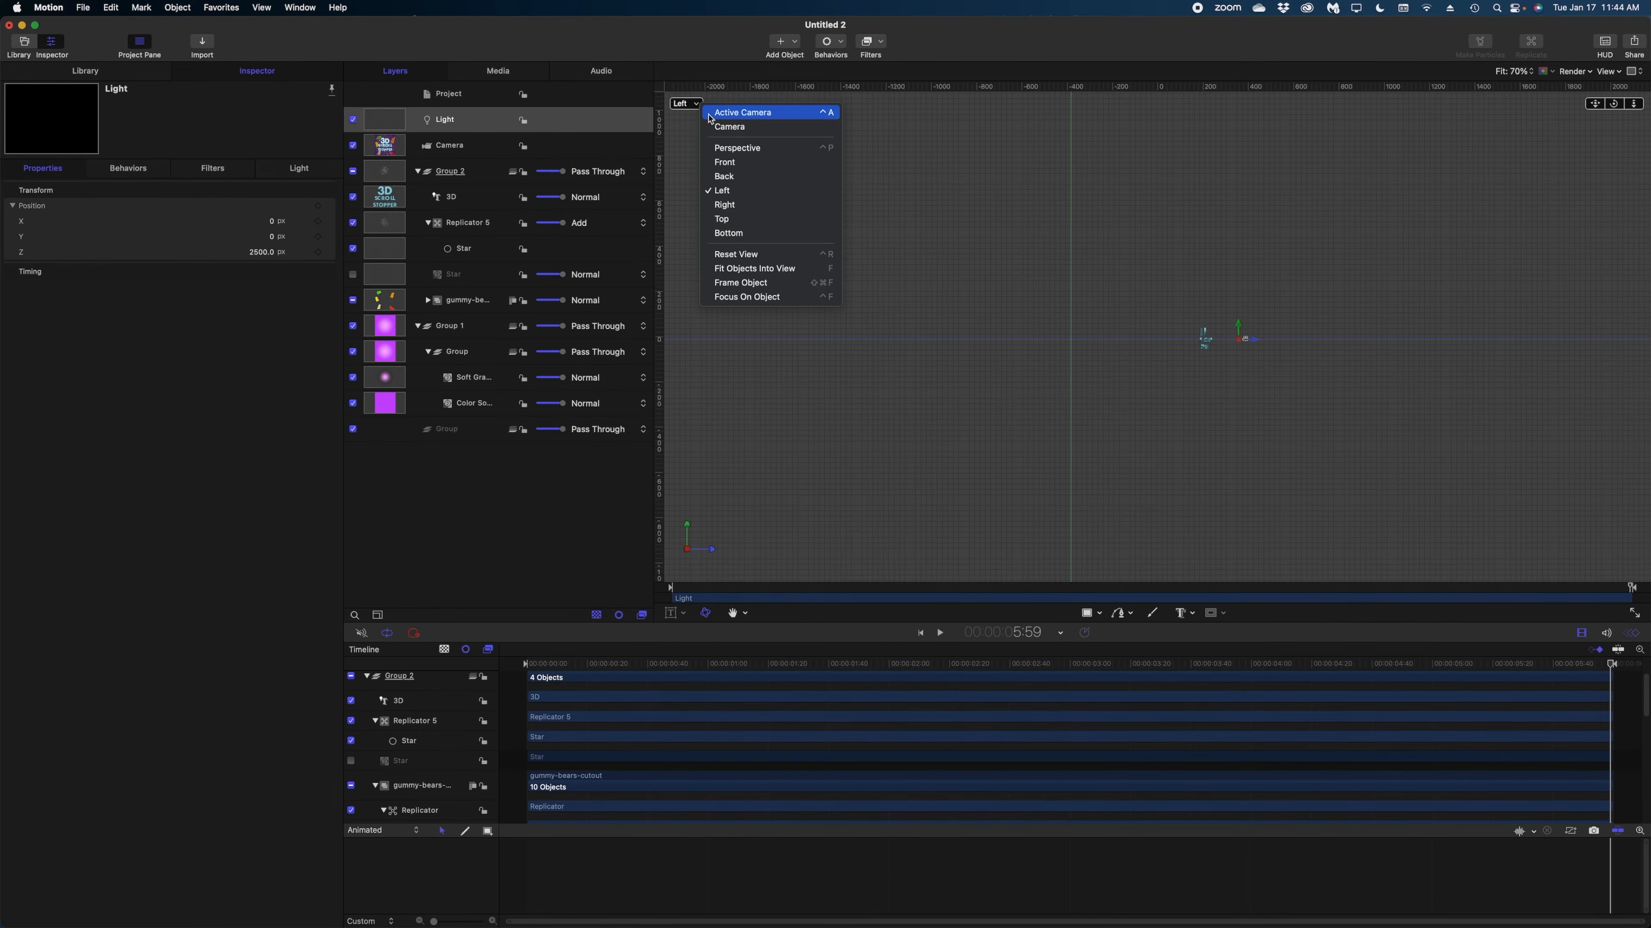
left_click(707, 112)
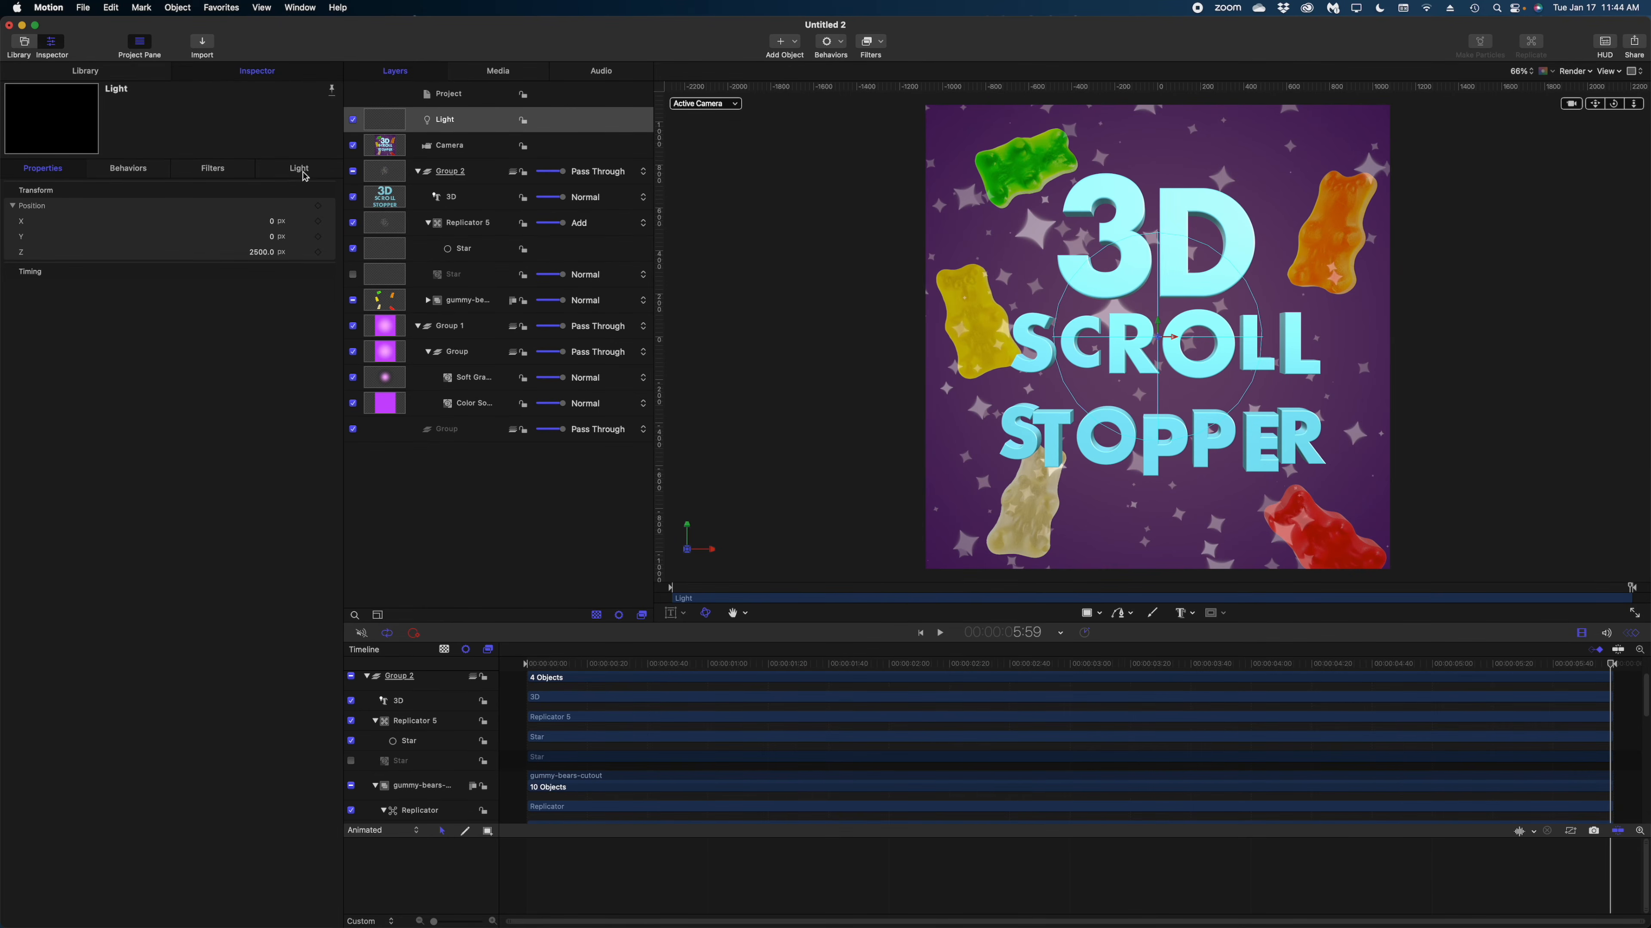
Raise the light's intensity to 219.38% and lower its falloff to 2.26%.
left_click(305, 177)
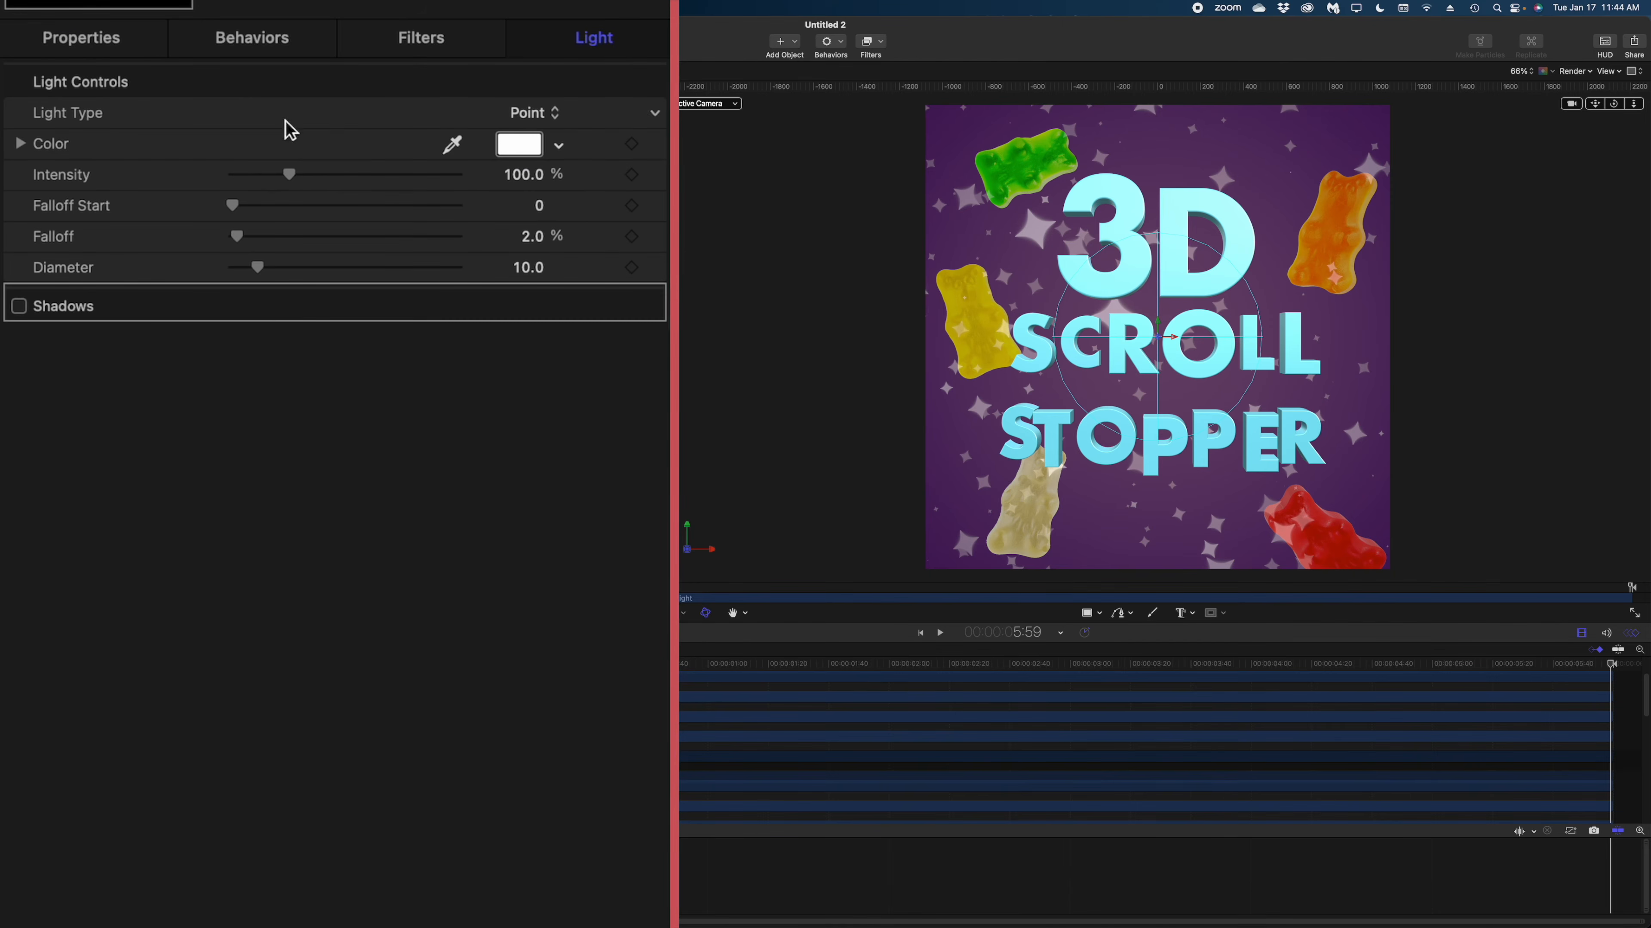
left_click_drag(290, 174, 369, 187)
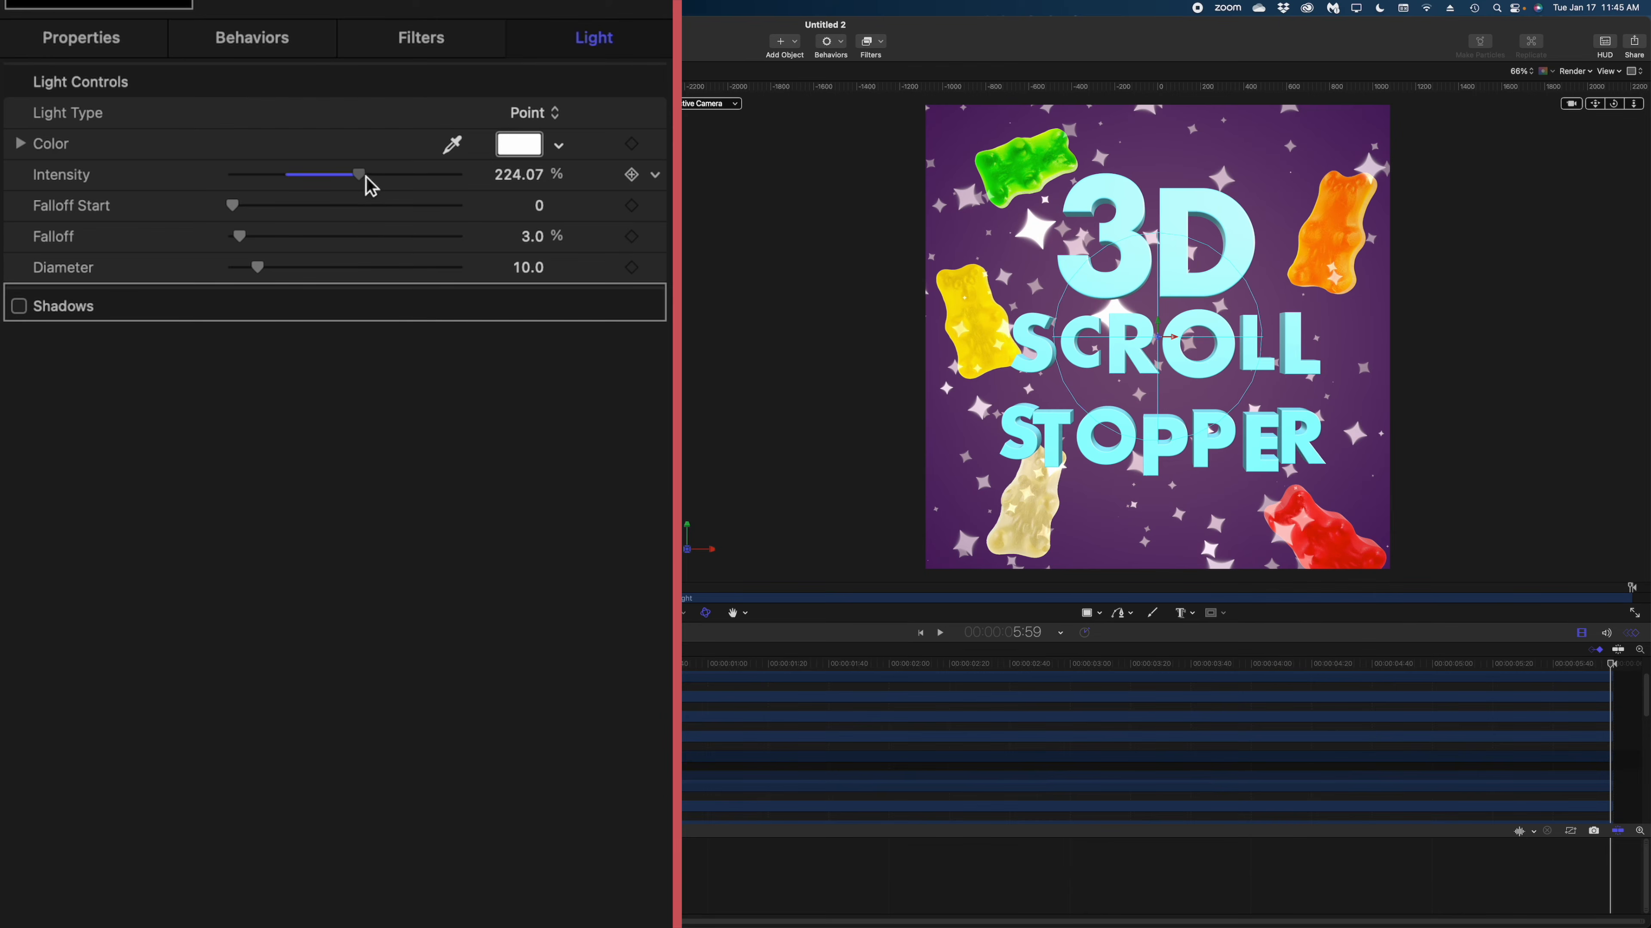
left_click_drag(369, 187, 366, 188)
left_click_drag(243, 239, 243, 239)
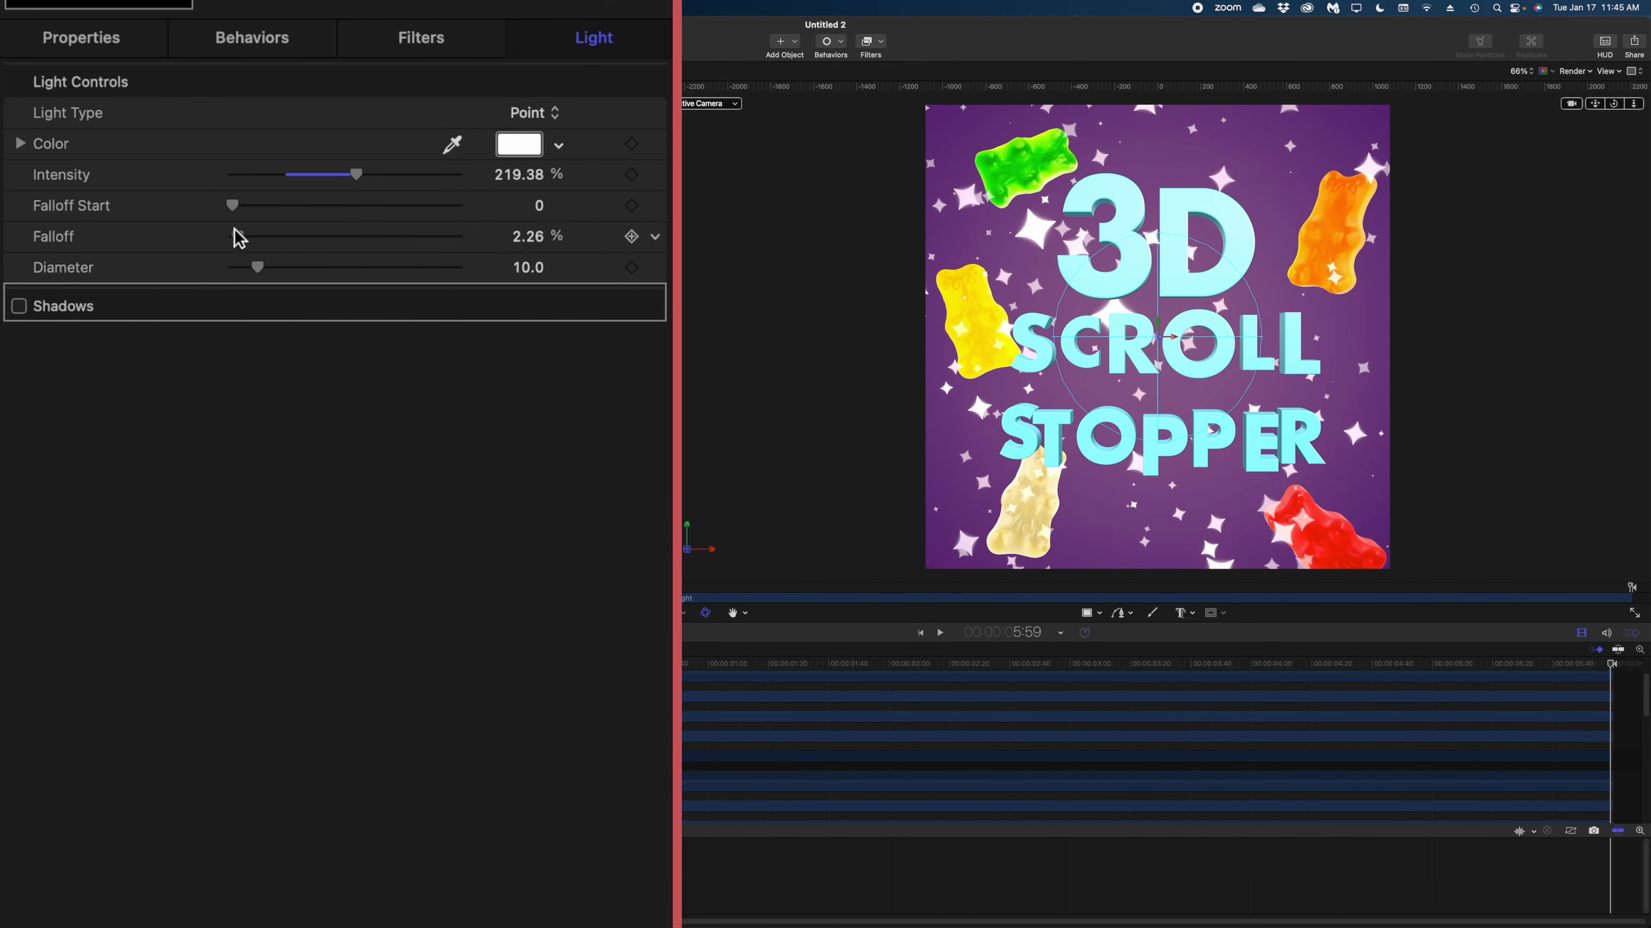
Enable shadows for the light, increase their softness and reduce their opacity.
left_click(19, 307)
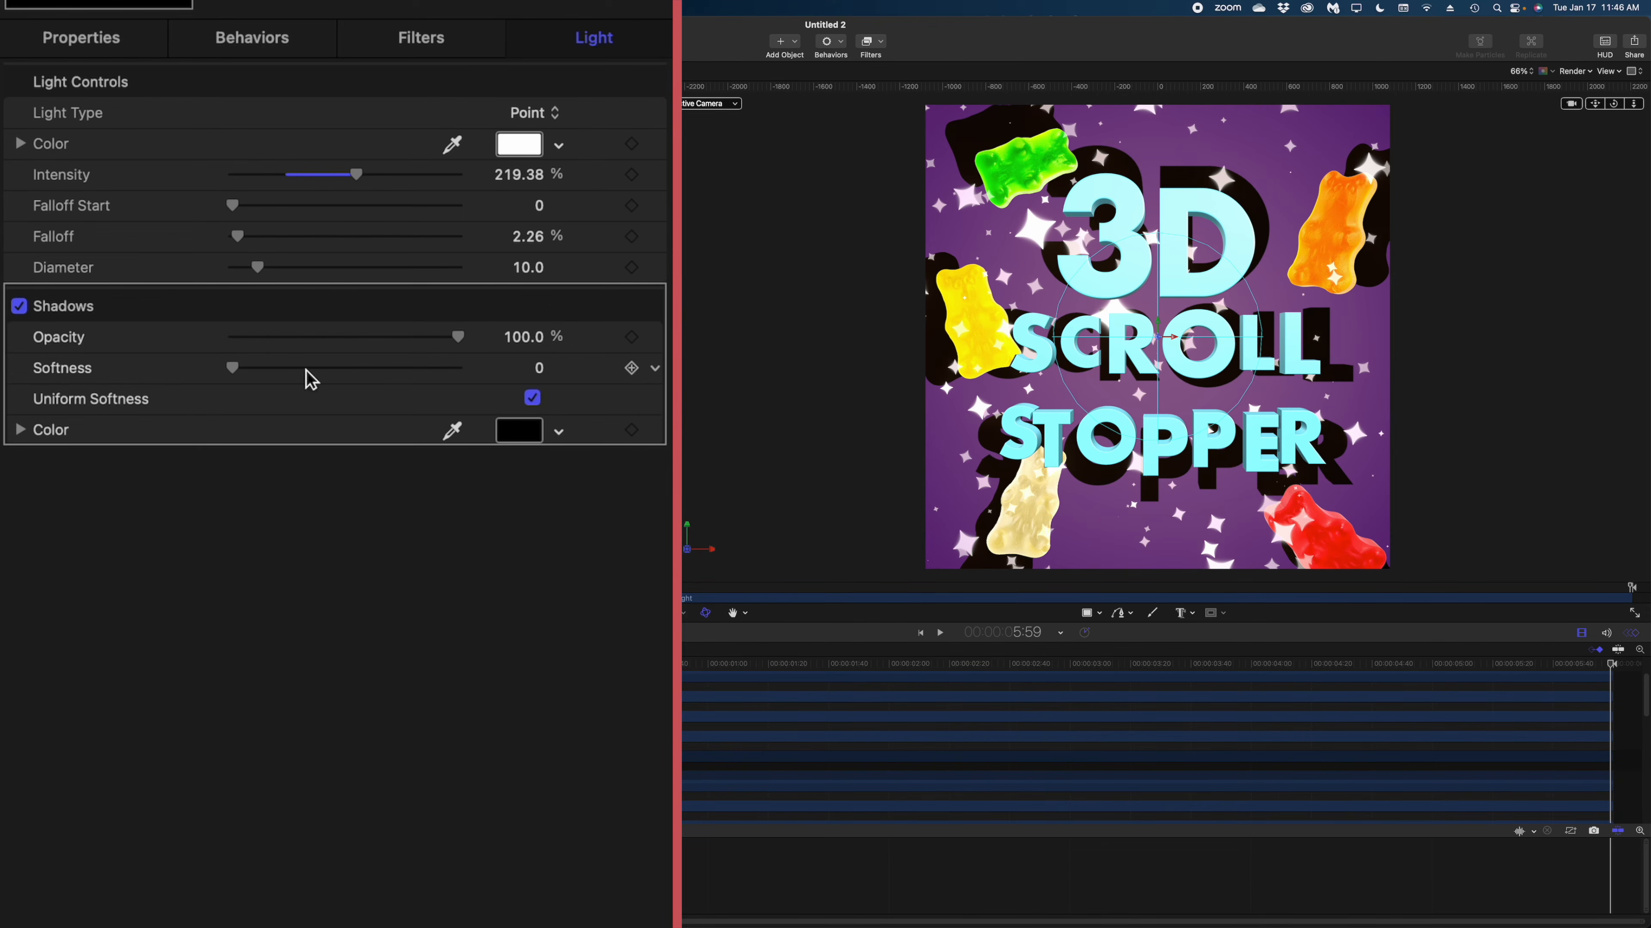
left_click_drag(281, 376, 565, 377)
left_click_drag(459, 337, 368, 353)
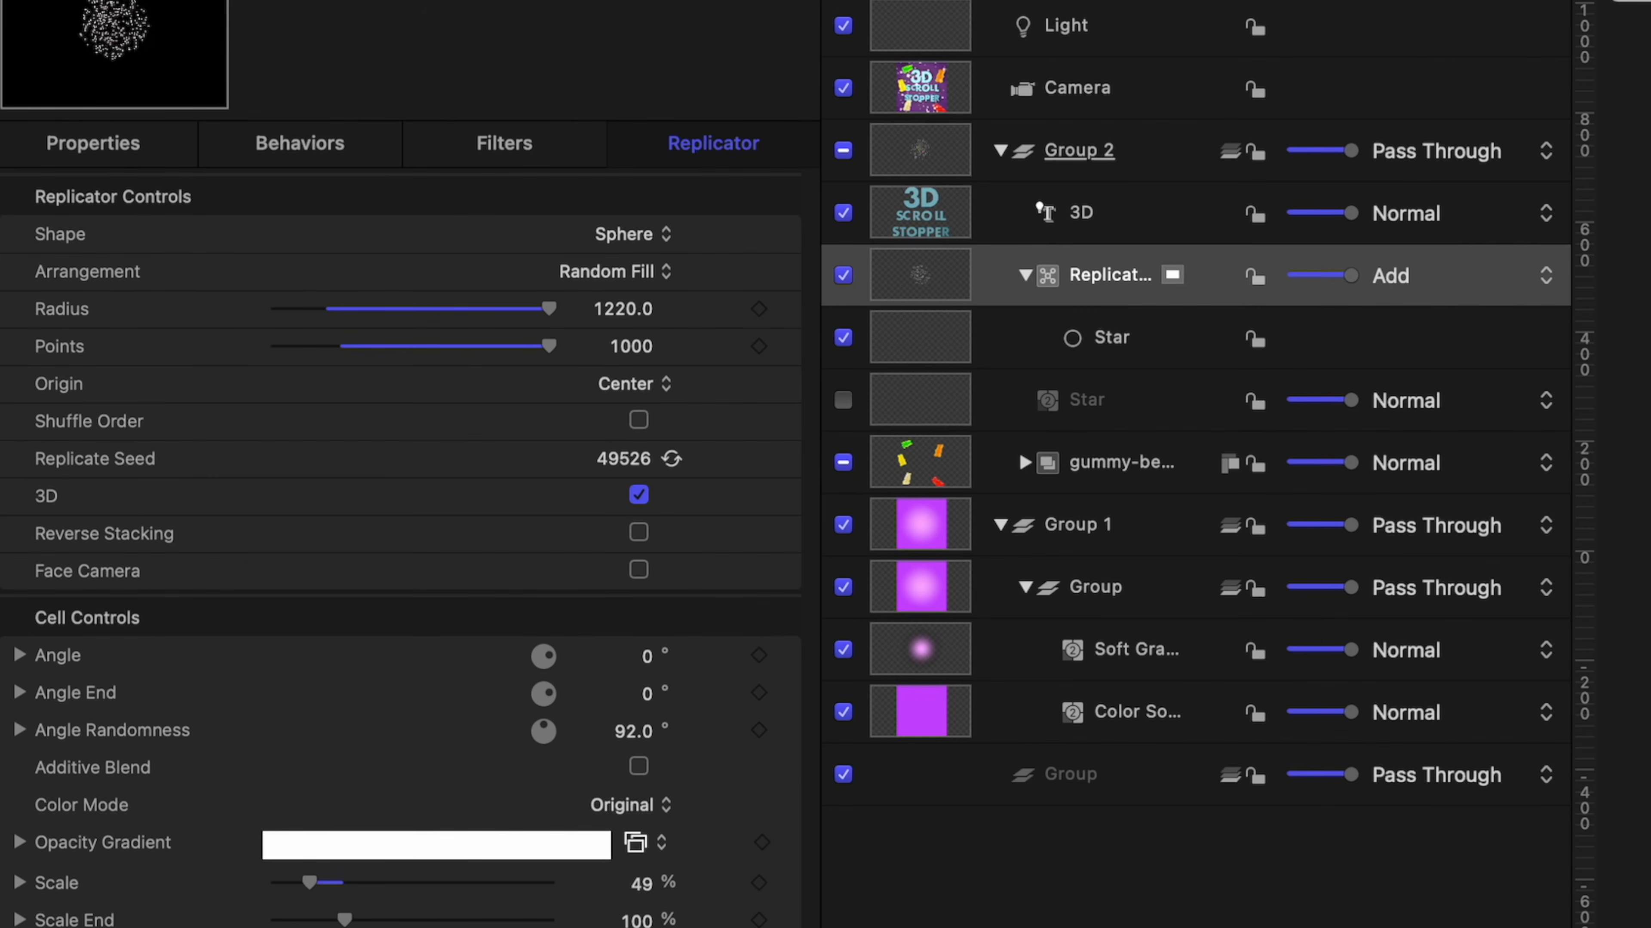
Add an Oscillate parameter behavior to the camera's Y rotation.
left_click(1201, 67)
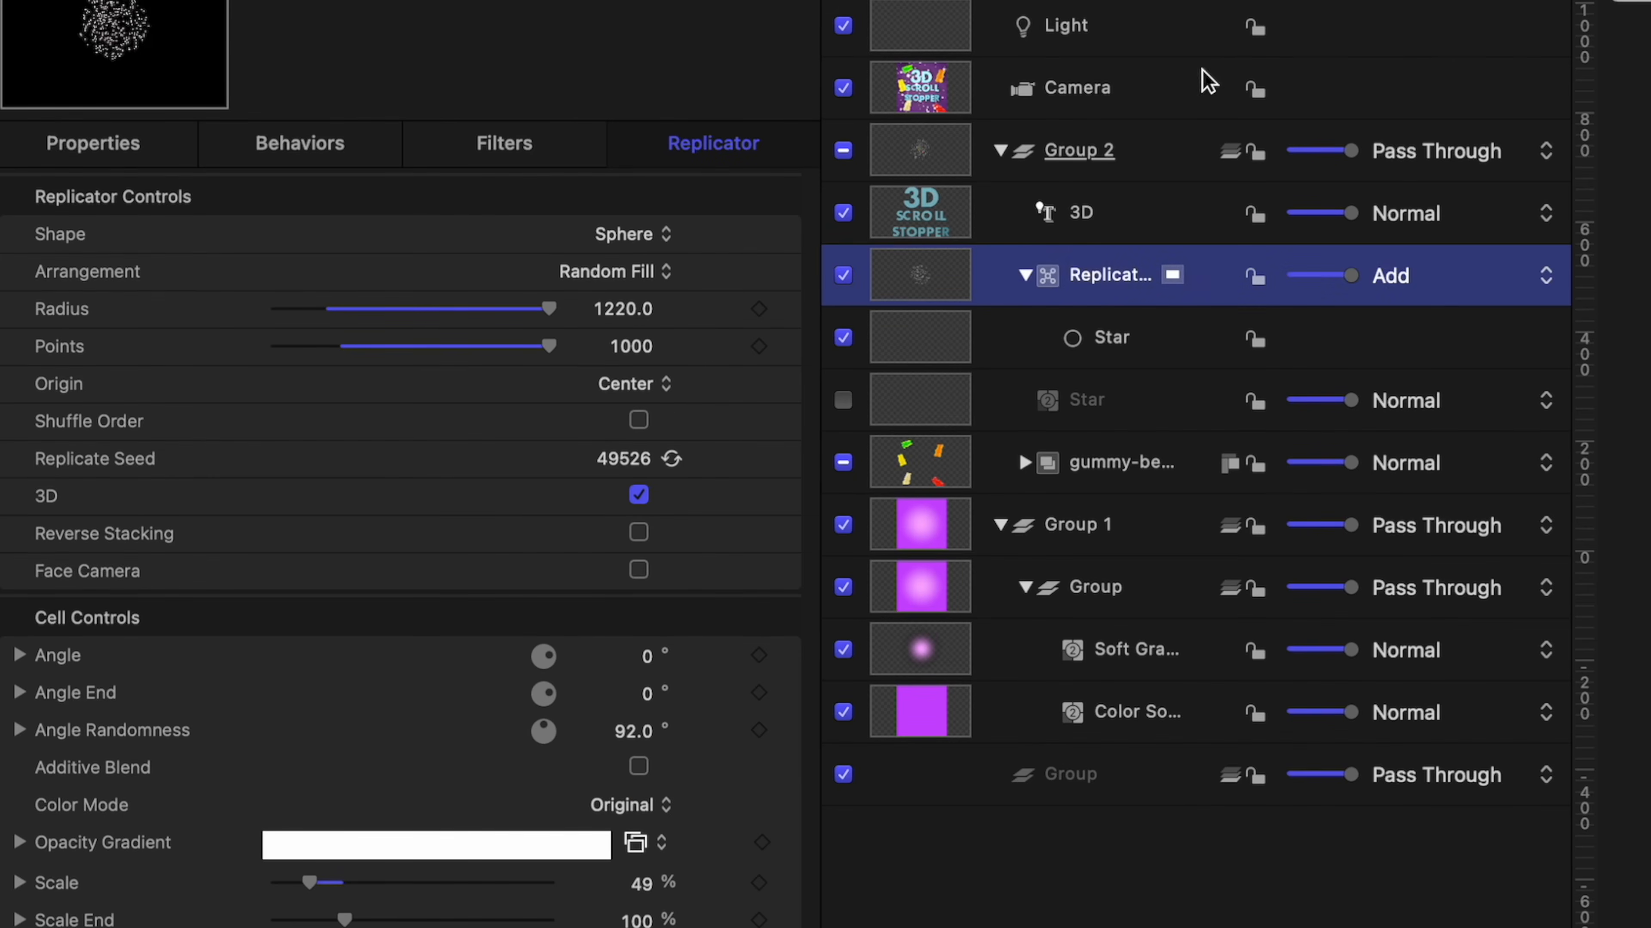
left_click(1147, 100)
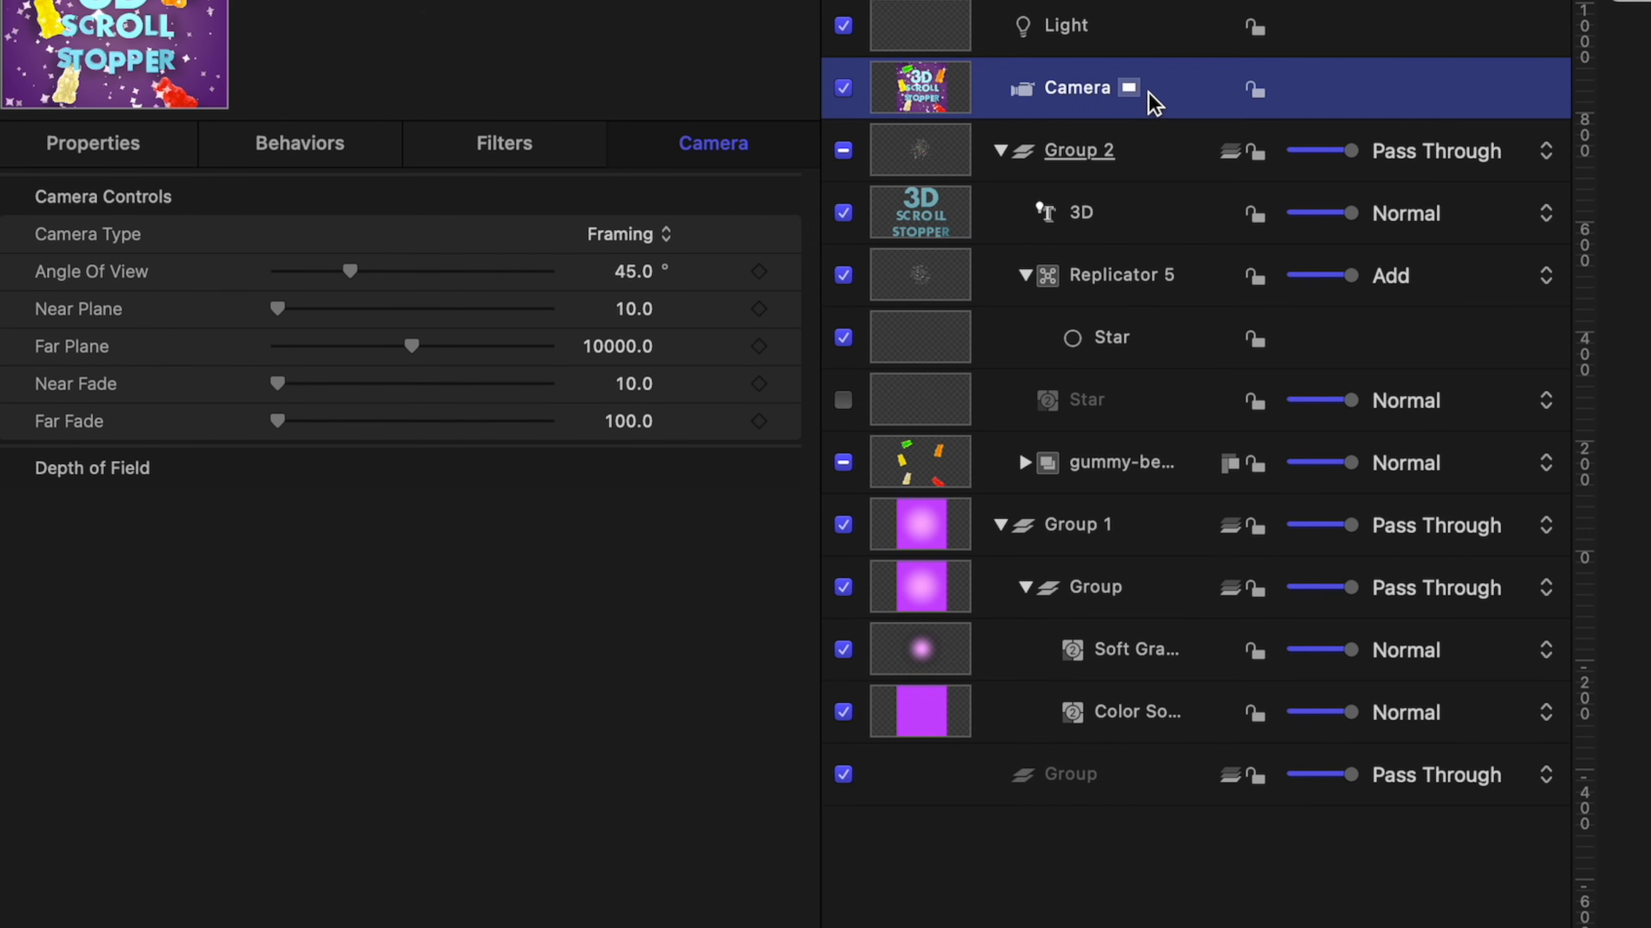
left_click(91, 146)
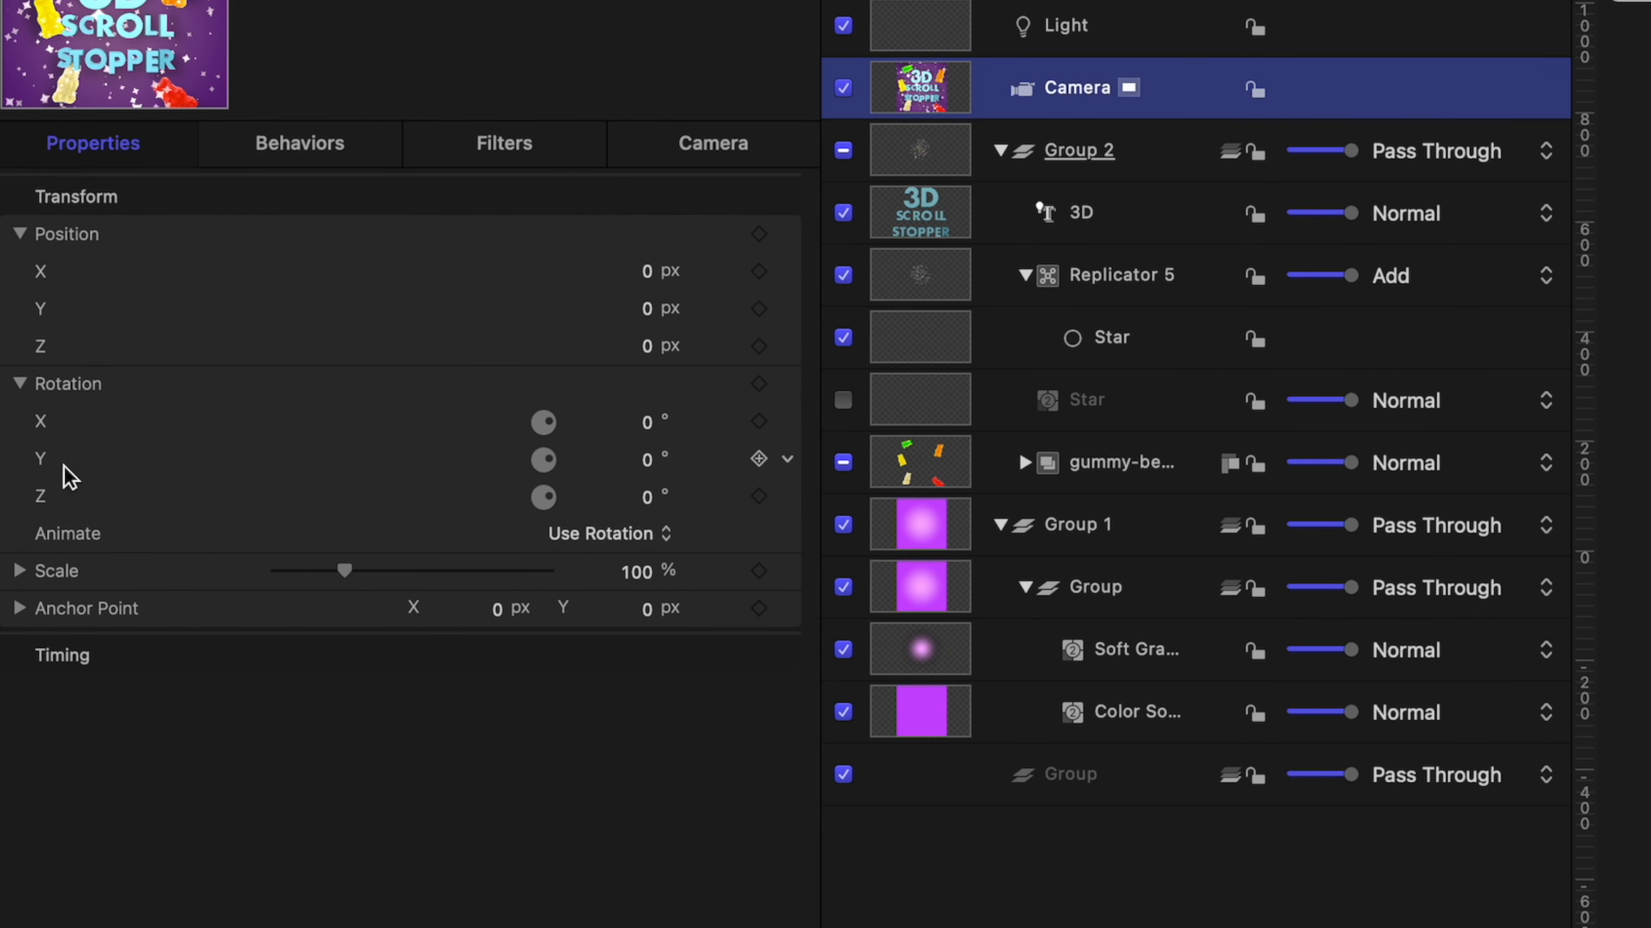
left_click(787, 460)
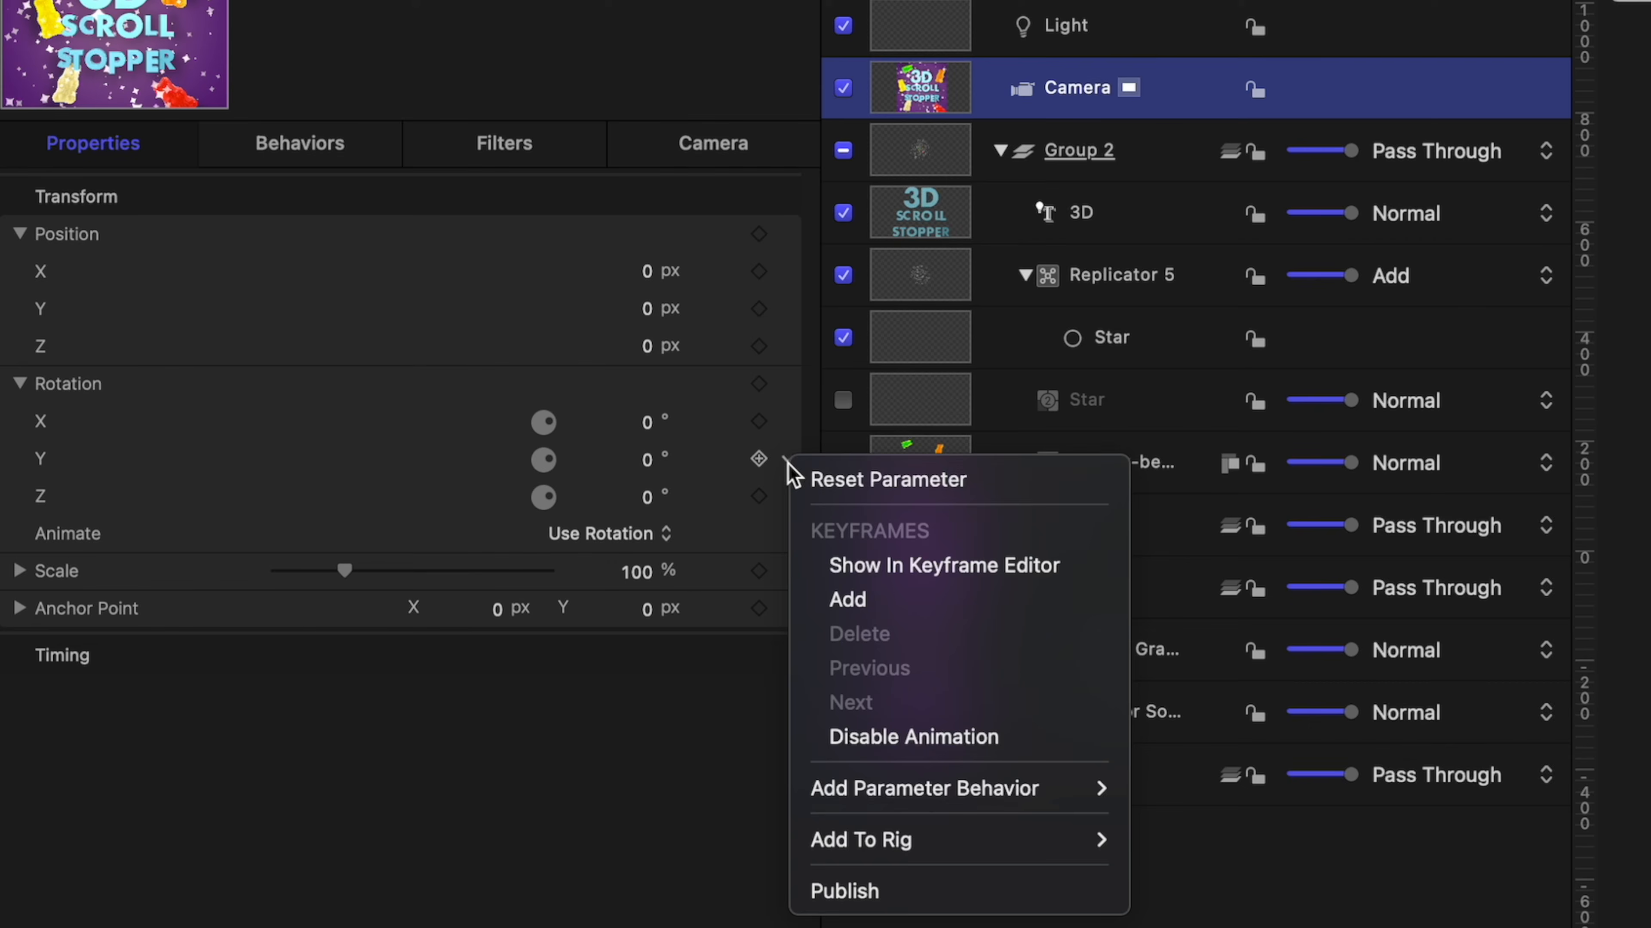
mouse_move(968, 790)
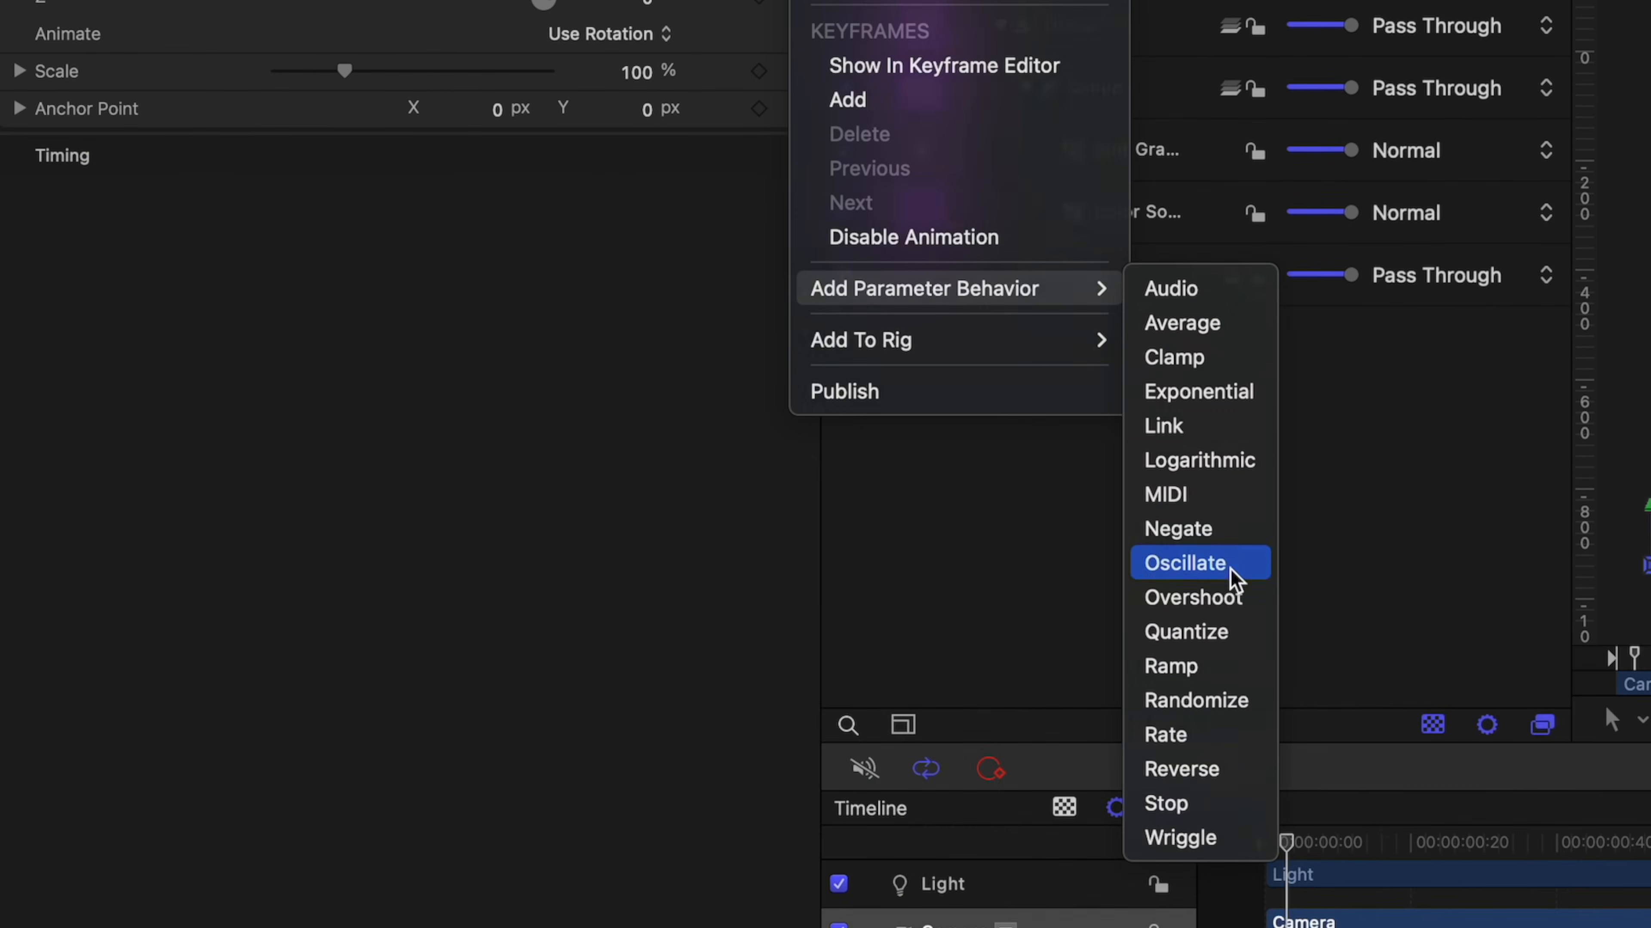
left_click(1225, 637)
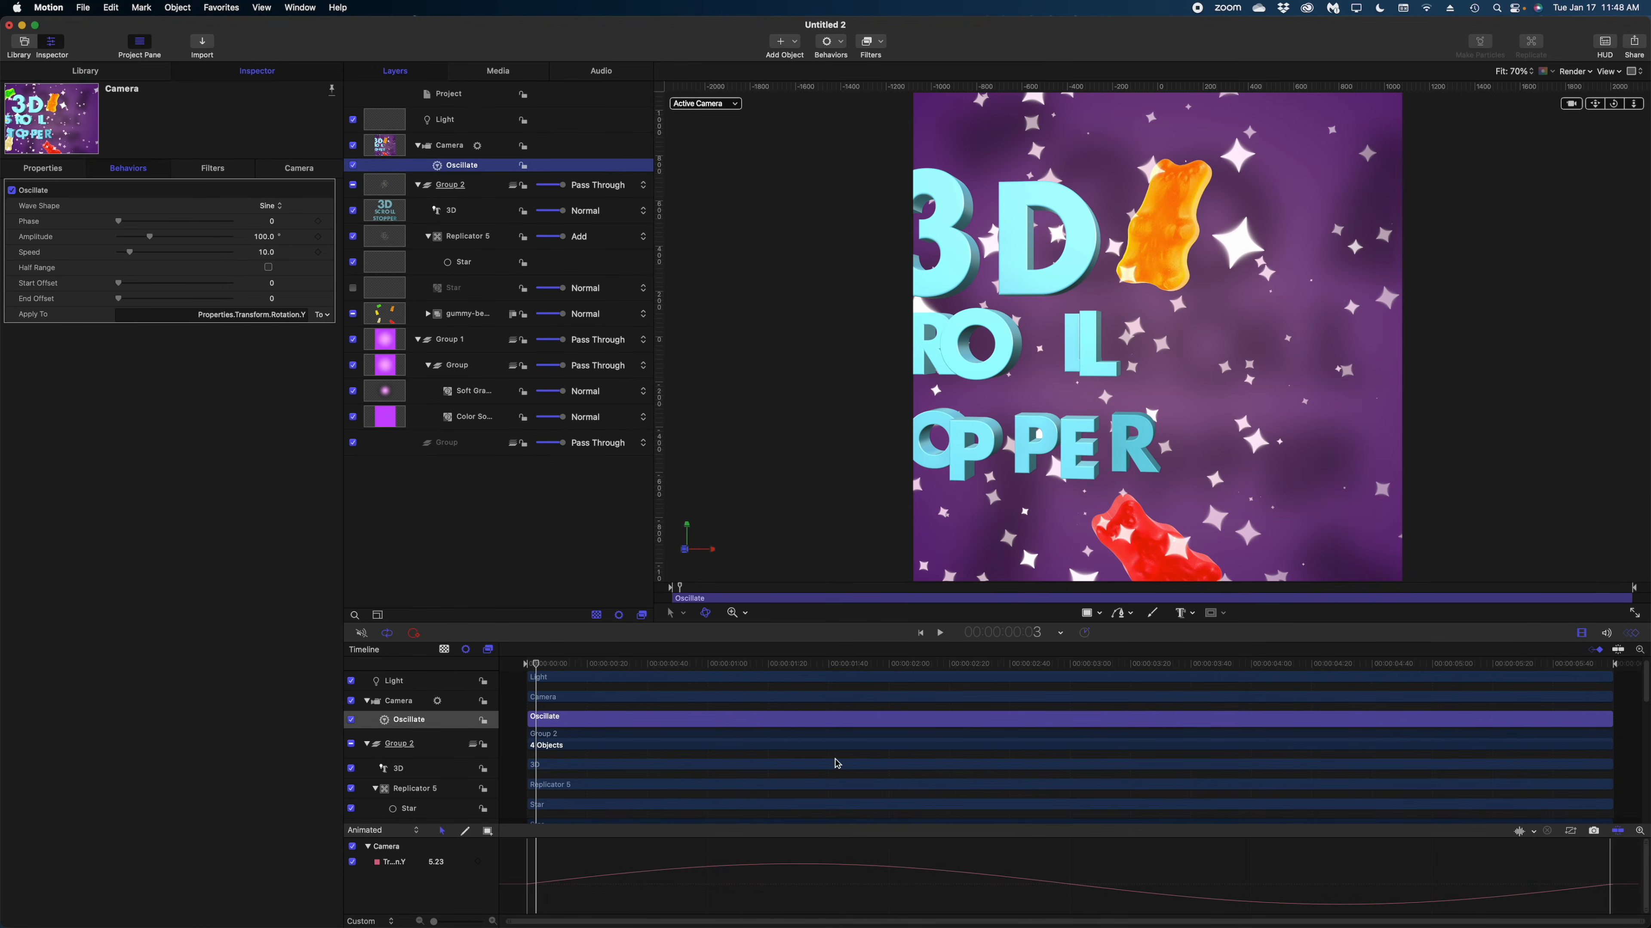
Set the Oscillate behavior's speed to 100 and its amplitude to 1°.
left_click_drag(130, 253, 225, 264)
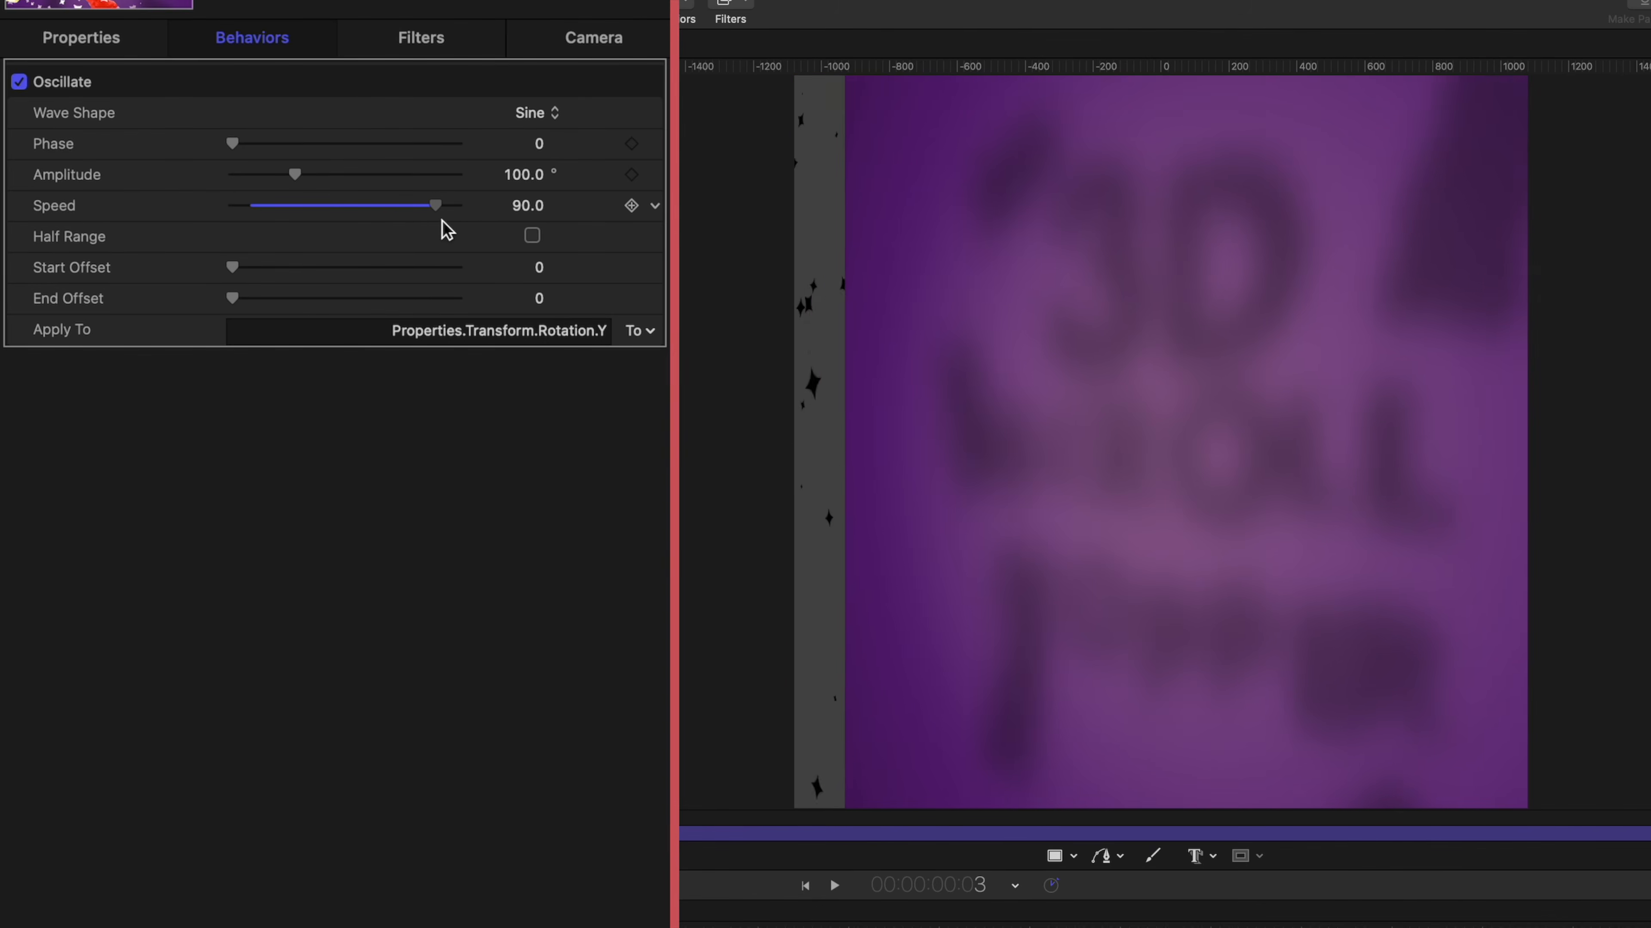
left_click_drag(446, 228, 481, 229)
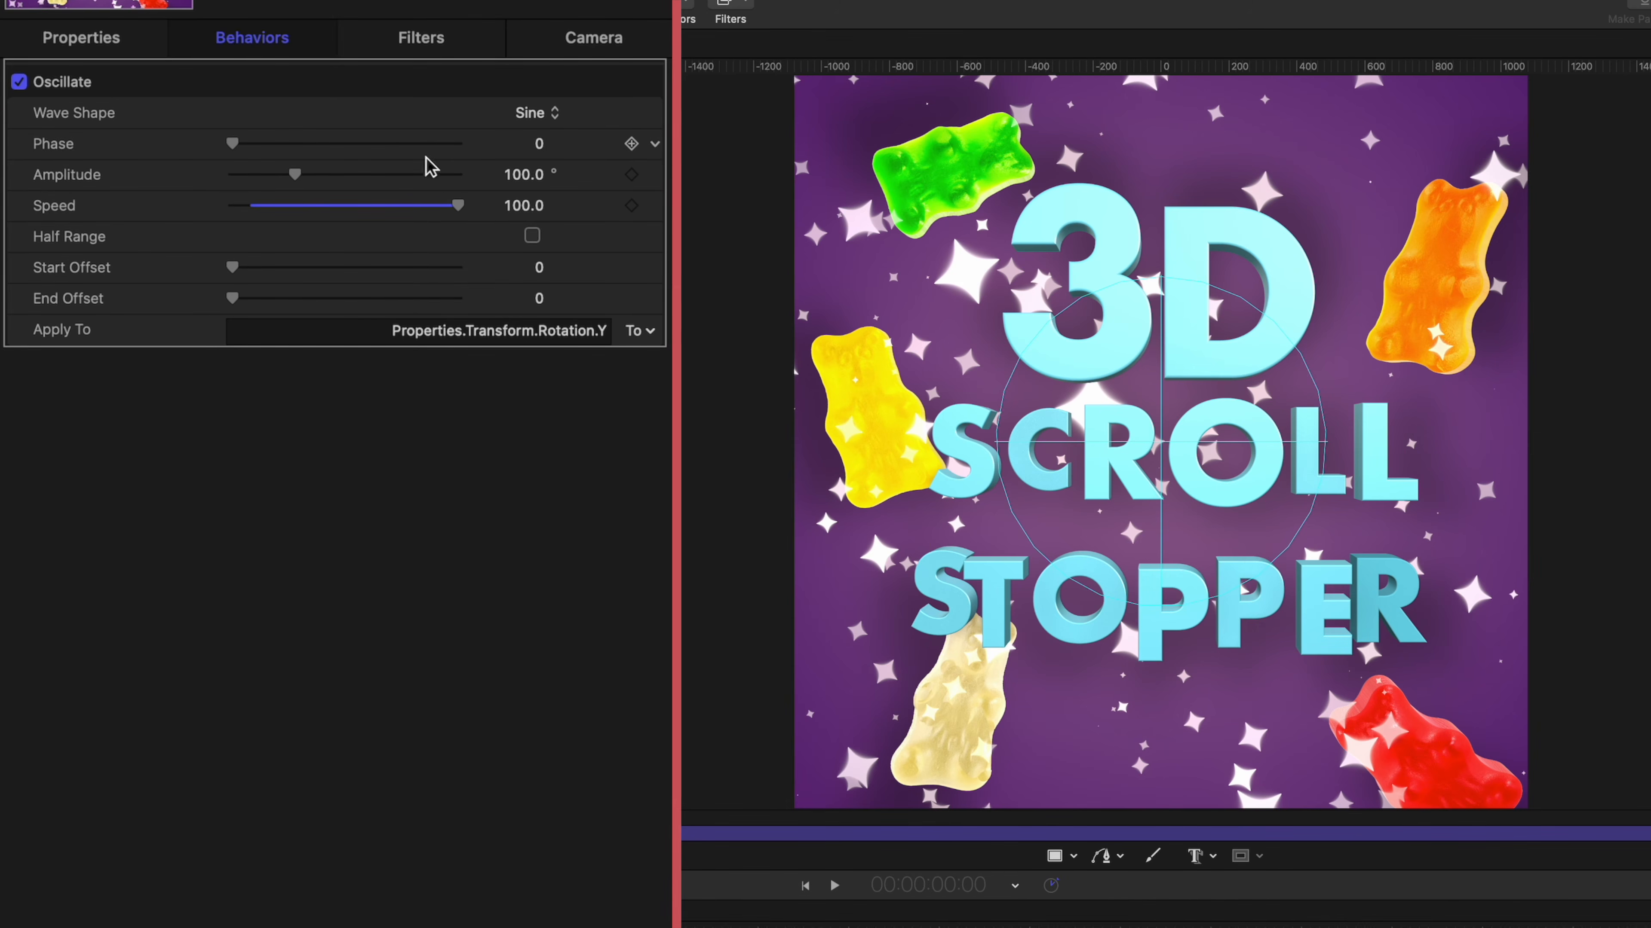
left_click(530, 174)
type("1")
key("Return")
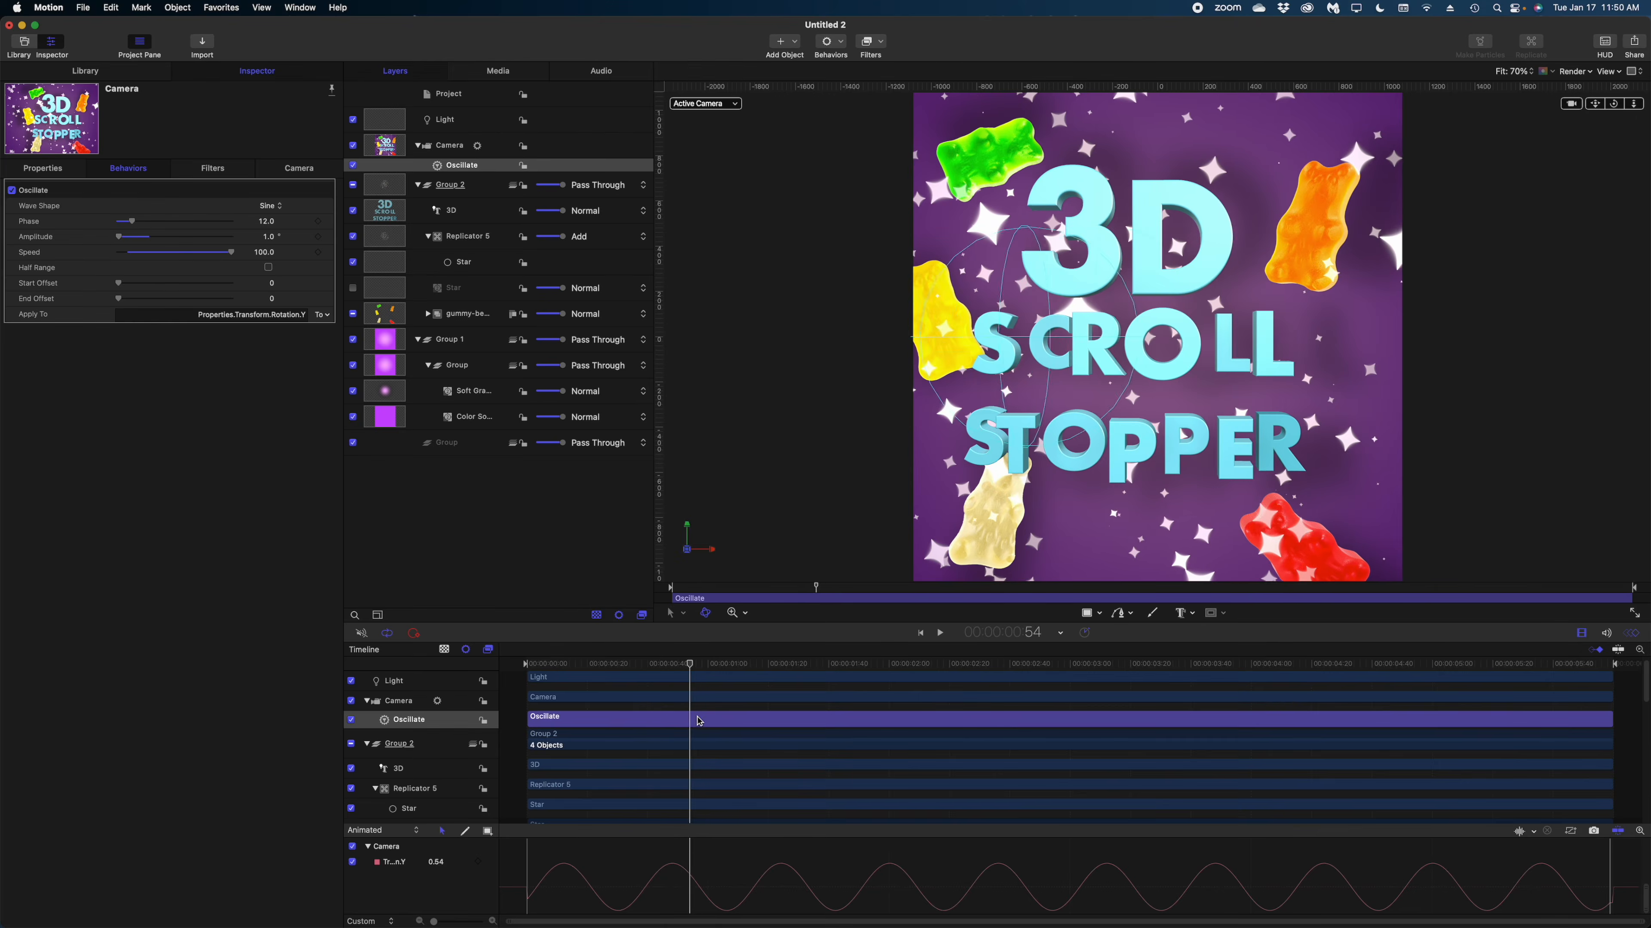
Preview the camera sway, return to the first frame and adjust the Oscillate phase so the curve starts at its peak.
left_click_drag(775, 727, 683, 728)
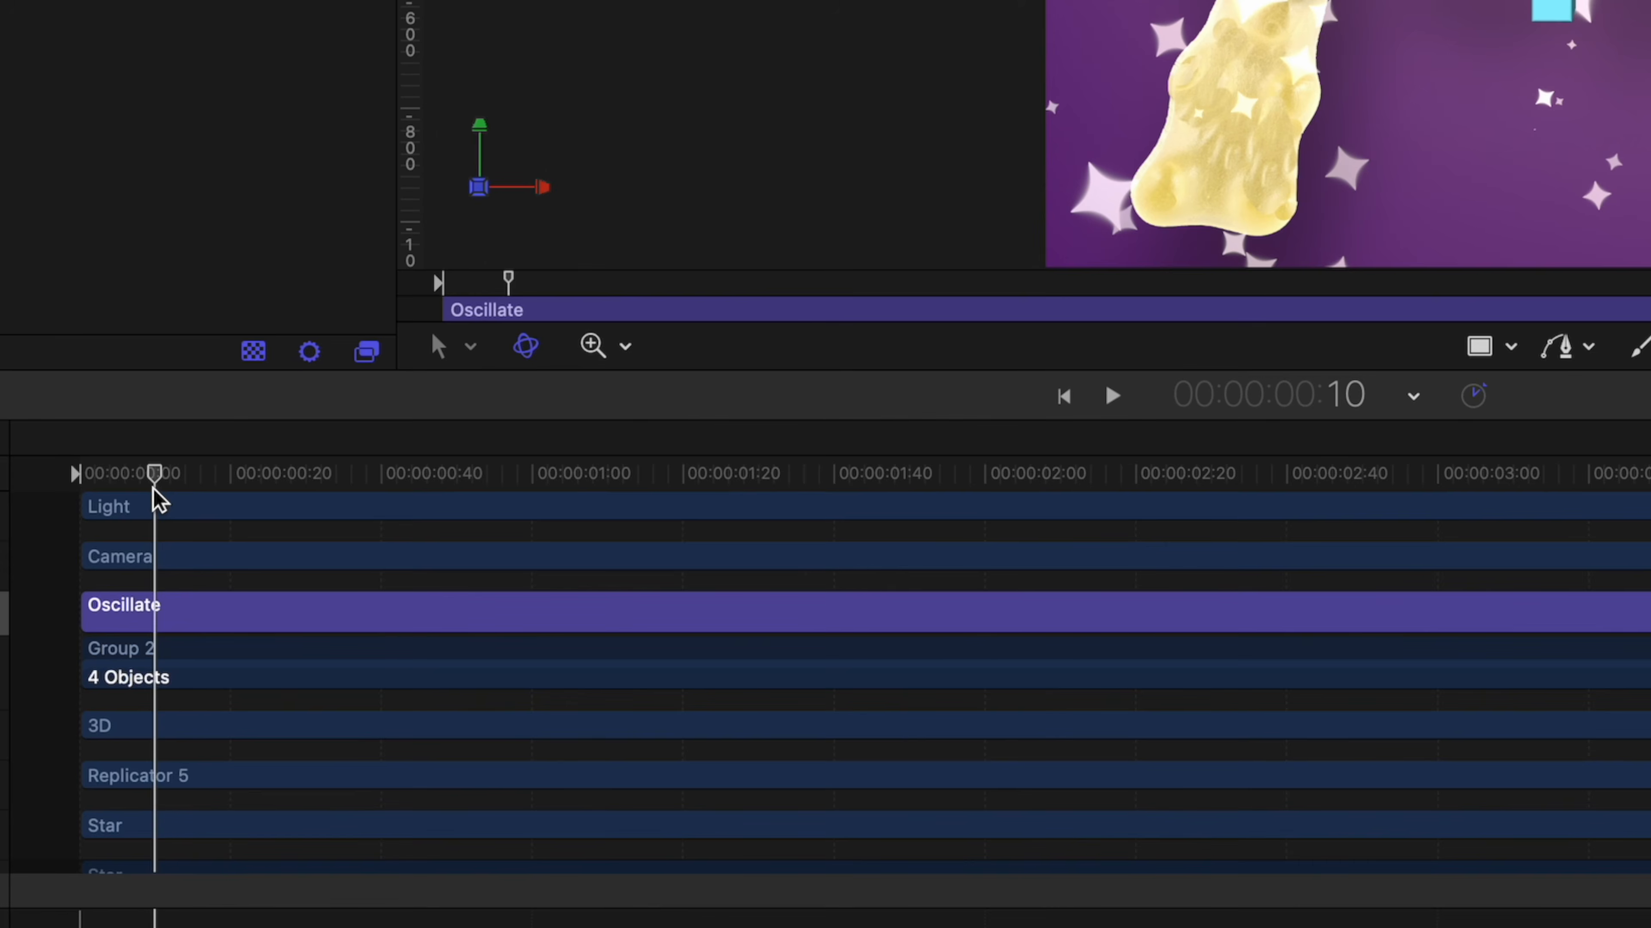
left_click_drag(151, 491, 80, 502)
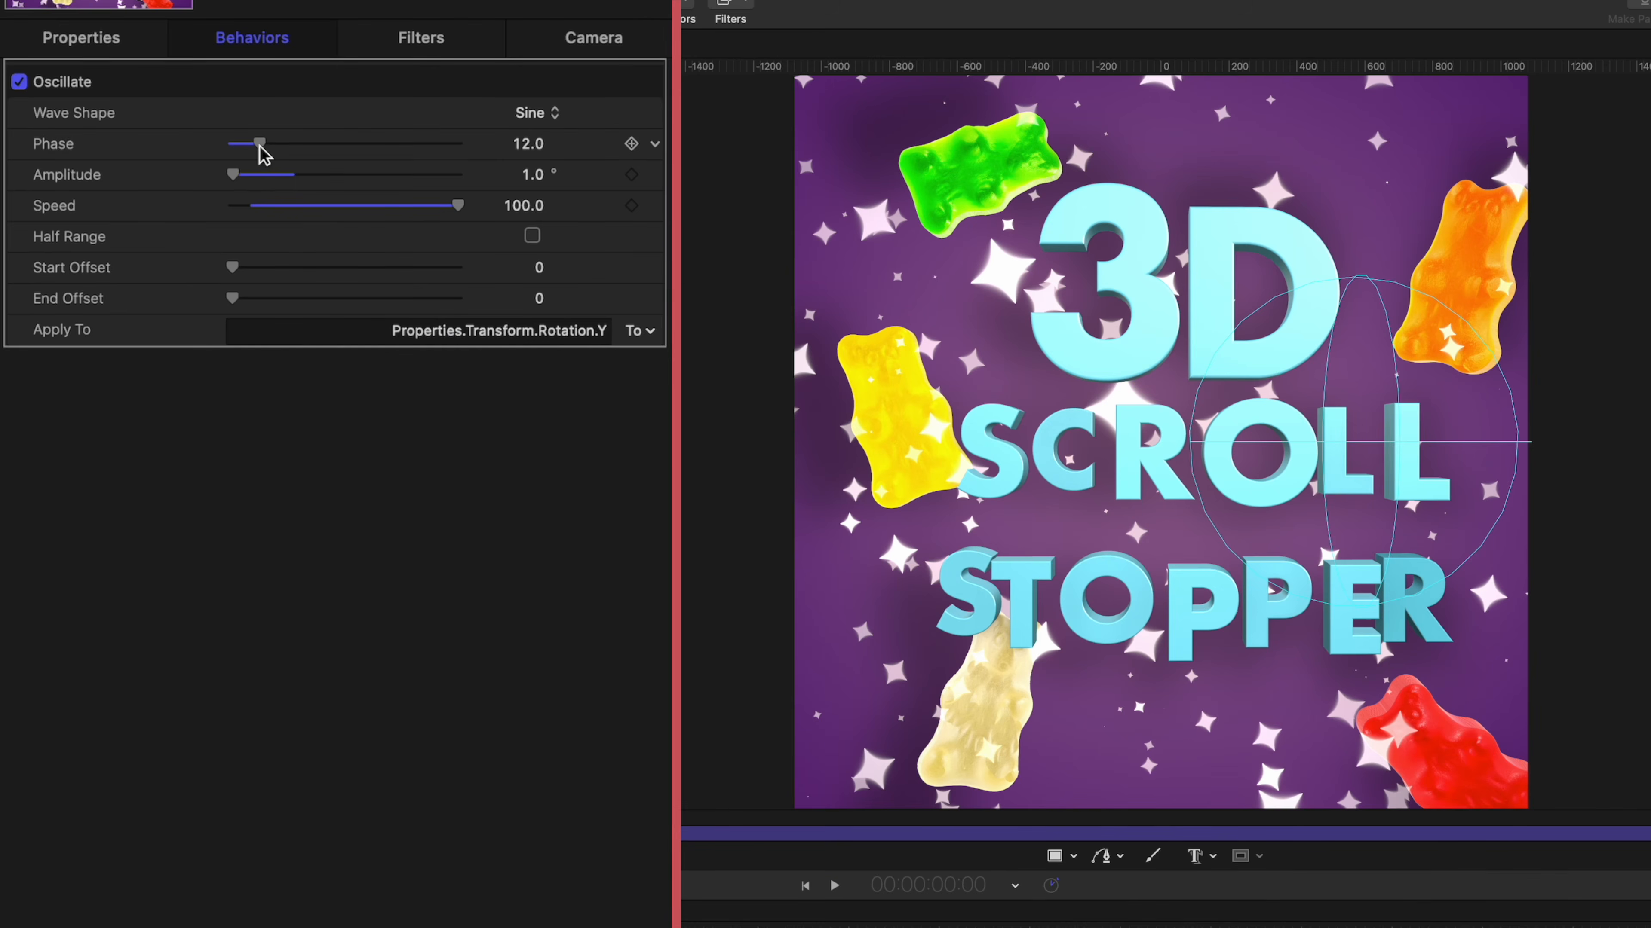
left_click_drag(258, 155, 269, 154)
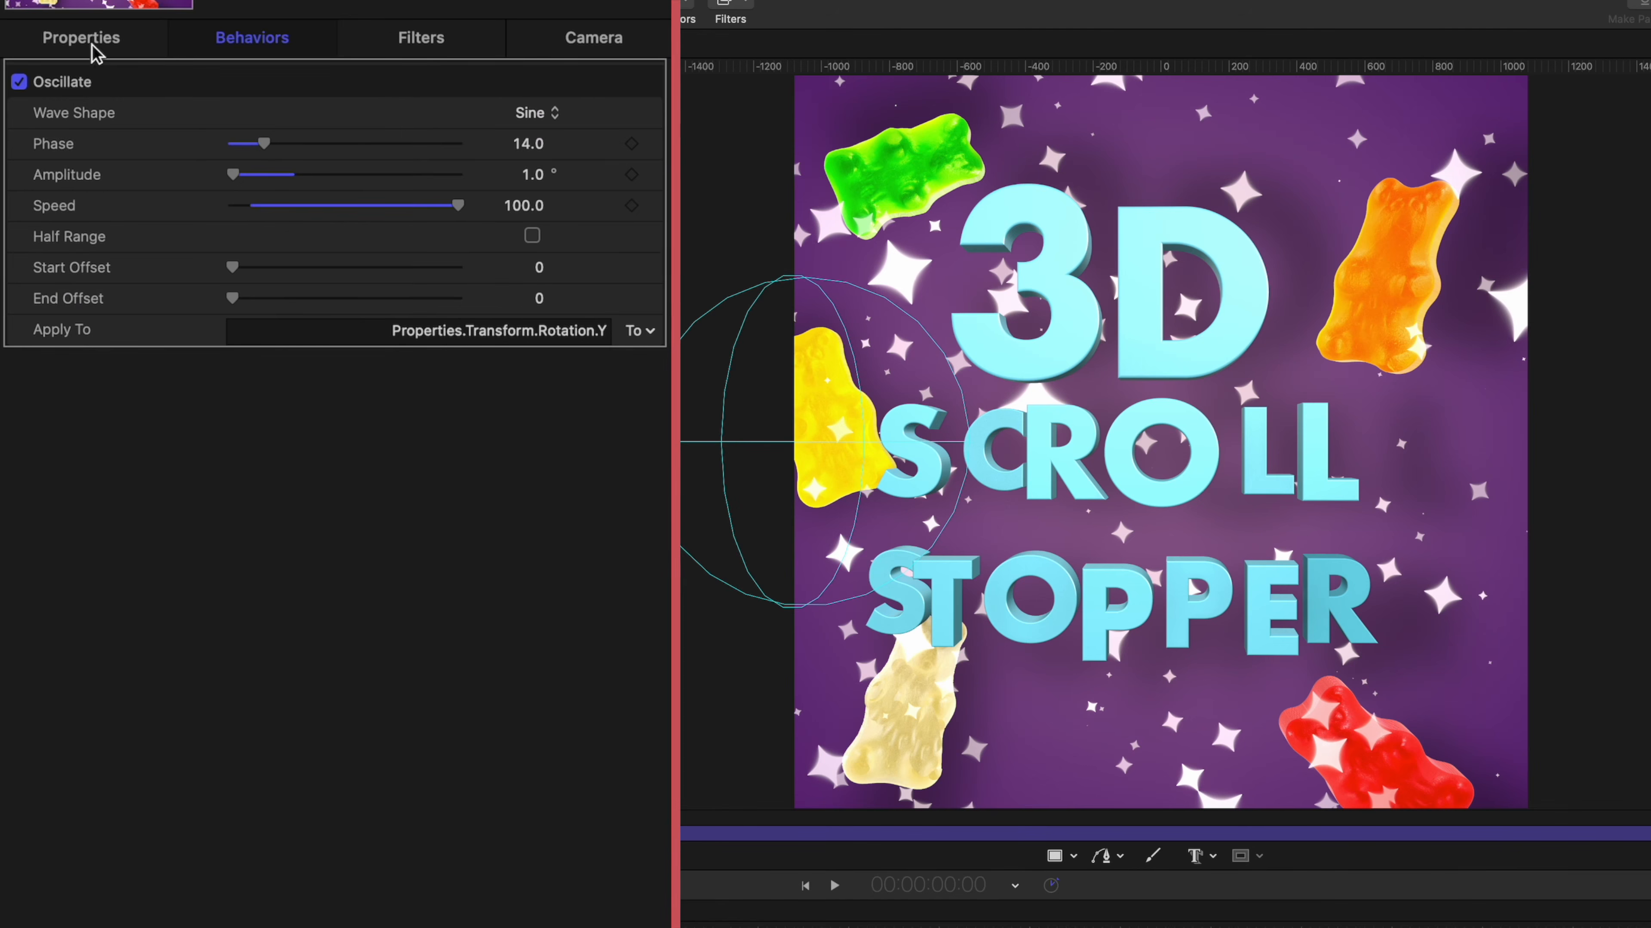
Shorten the play range to 00:00:04:58 so it ends where the camera's Y rotation matches the first frame for a seamless loop.
left_click(81, 40)
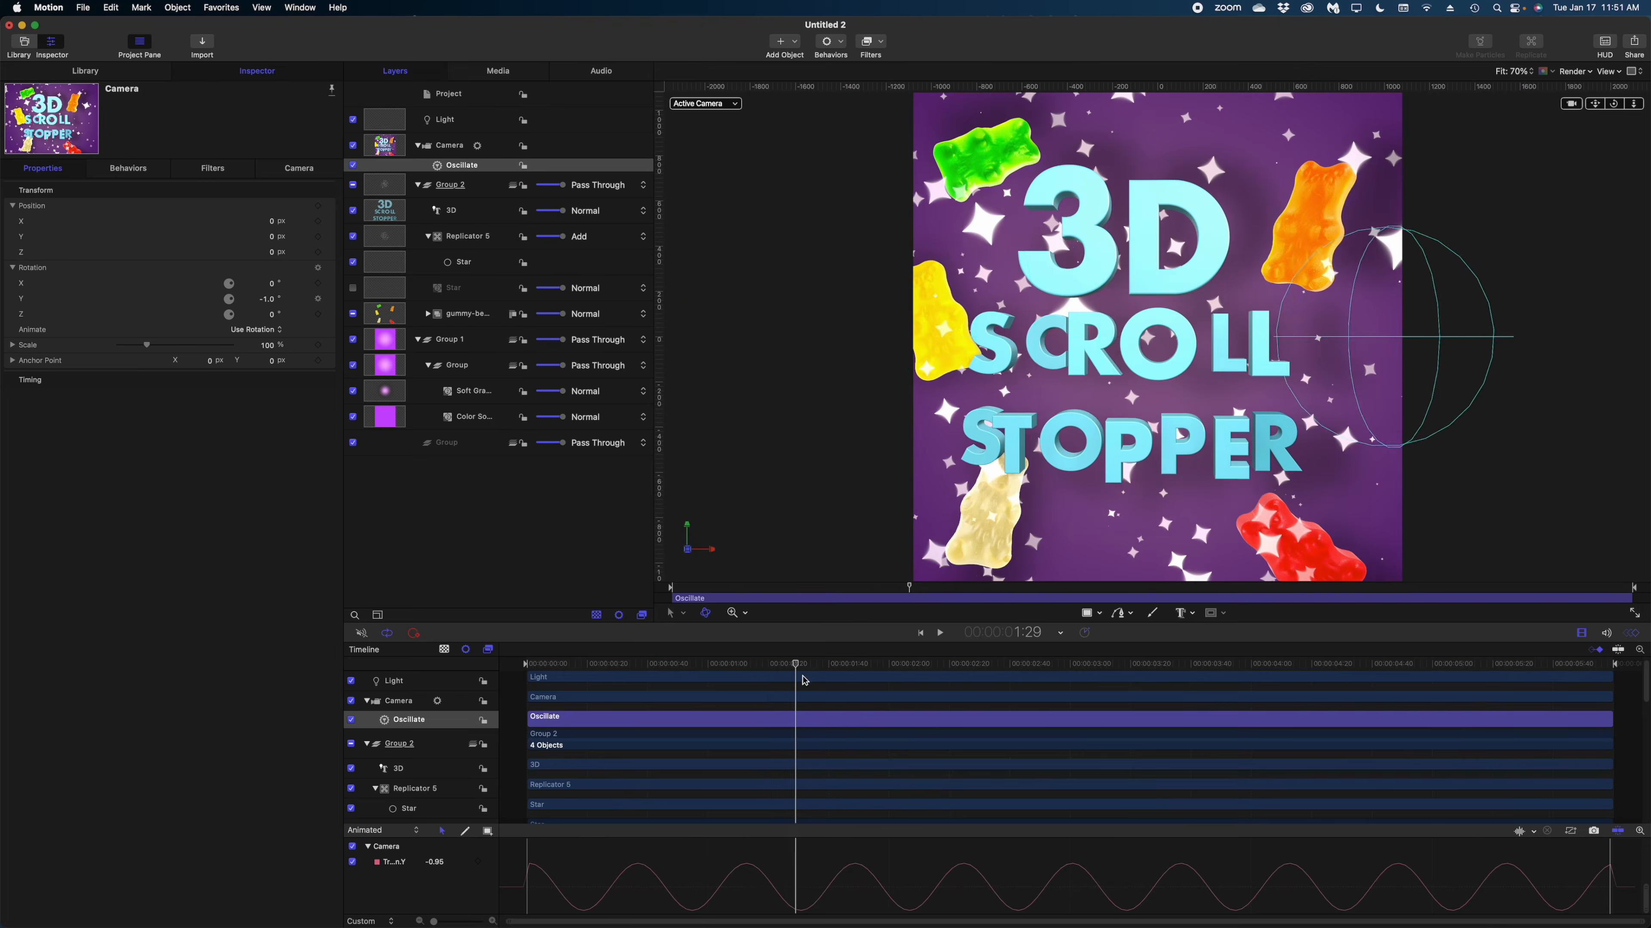
left_click_drag(803, 676, 1340, 763)
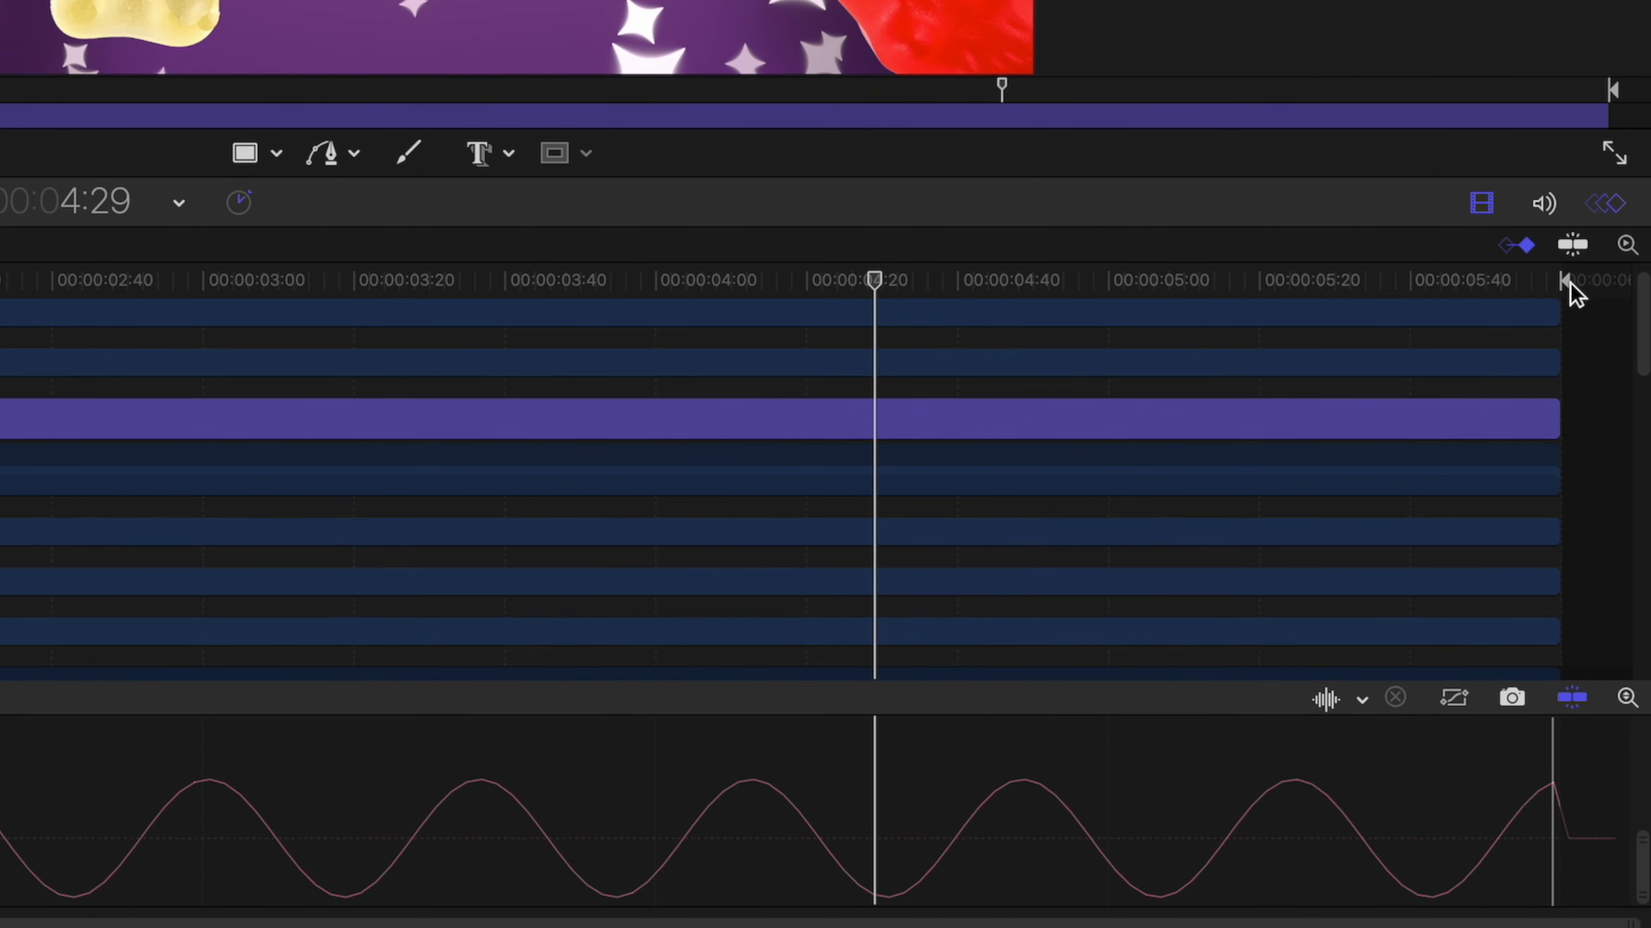
left_click_drag(1566, 285, 1190, 319)
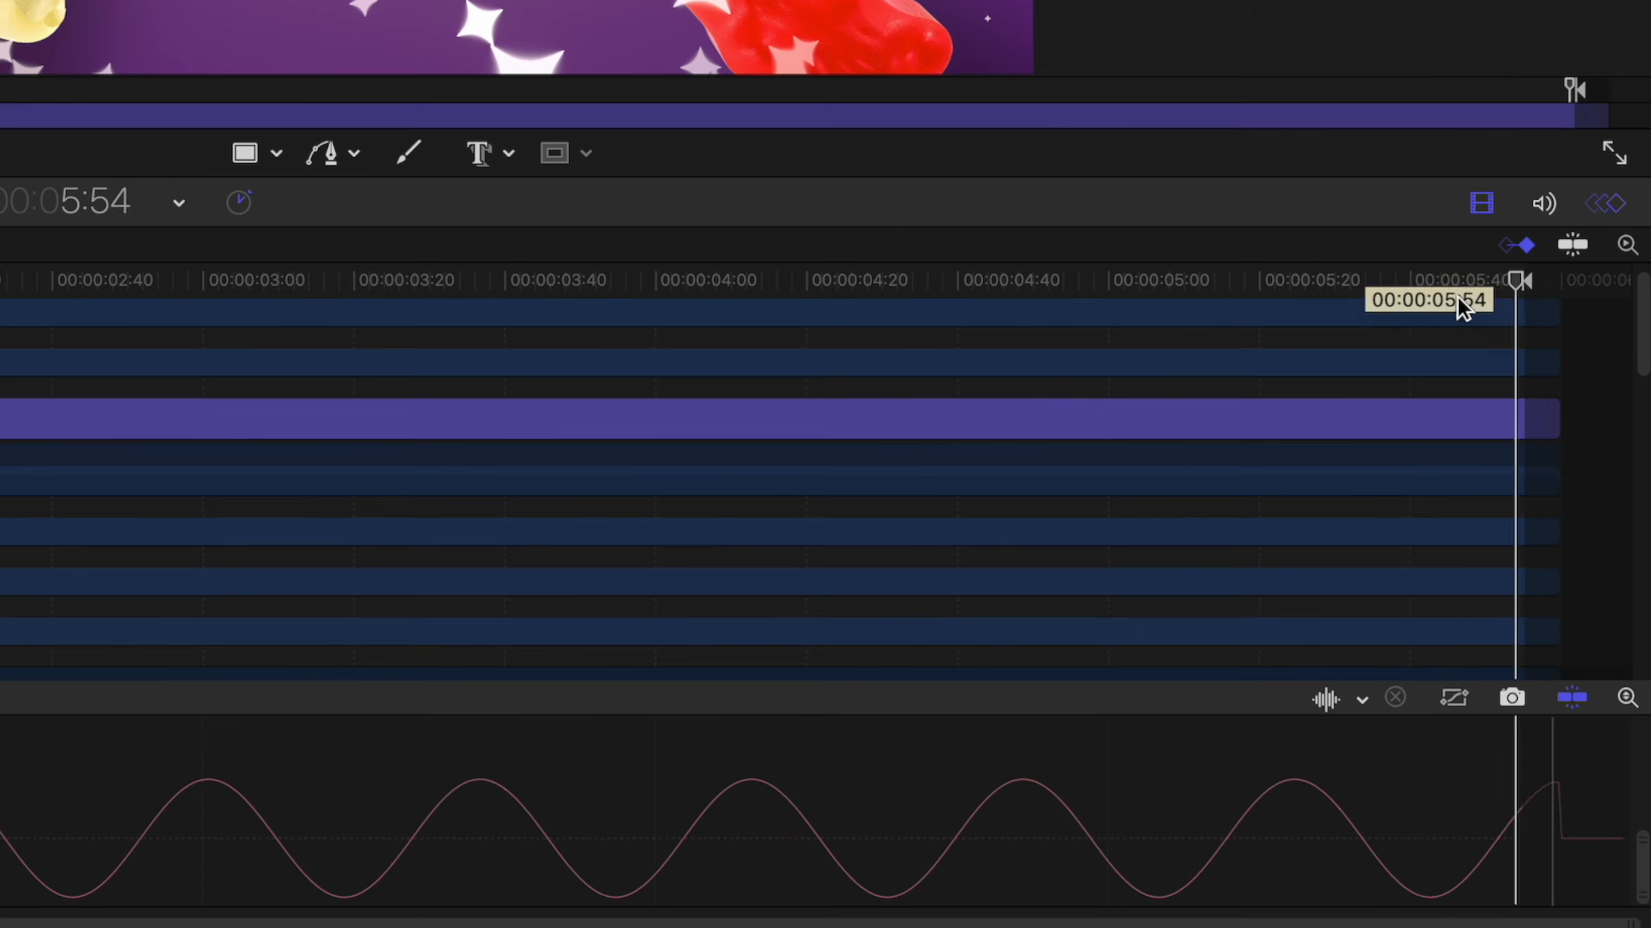
left_click_drag(1468, 681, 1428, 688)
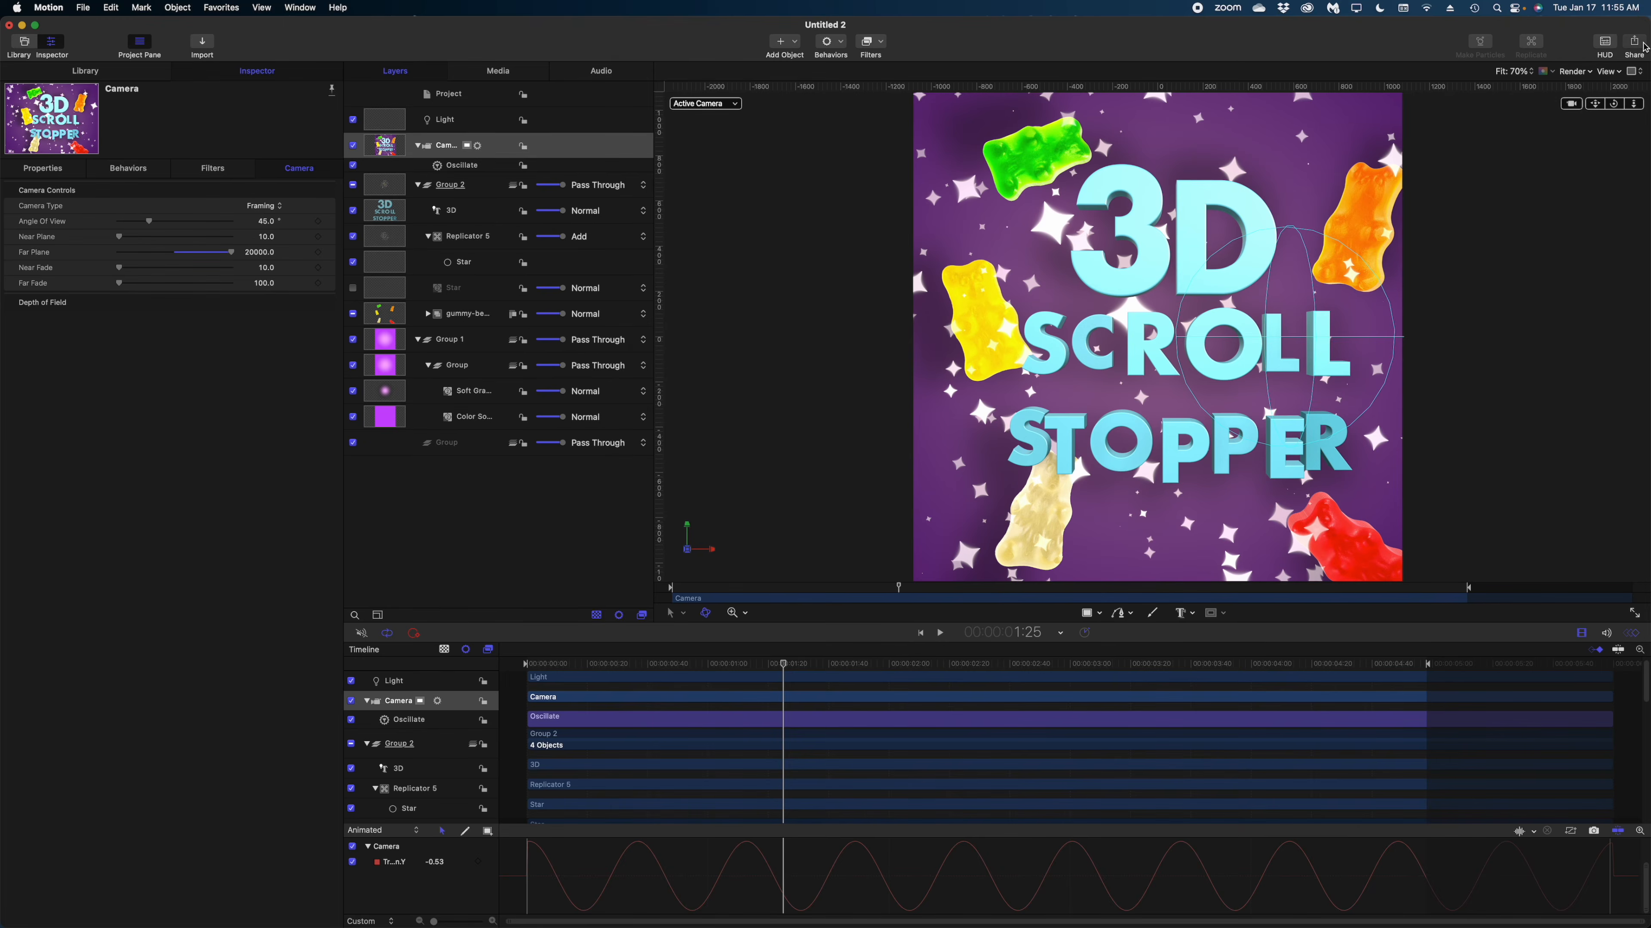
Start a movie export of the project and title it GUMMY SCROLL STOPPER.
left_click(1642, 46)
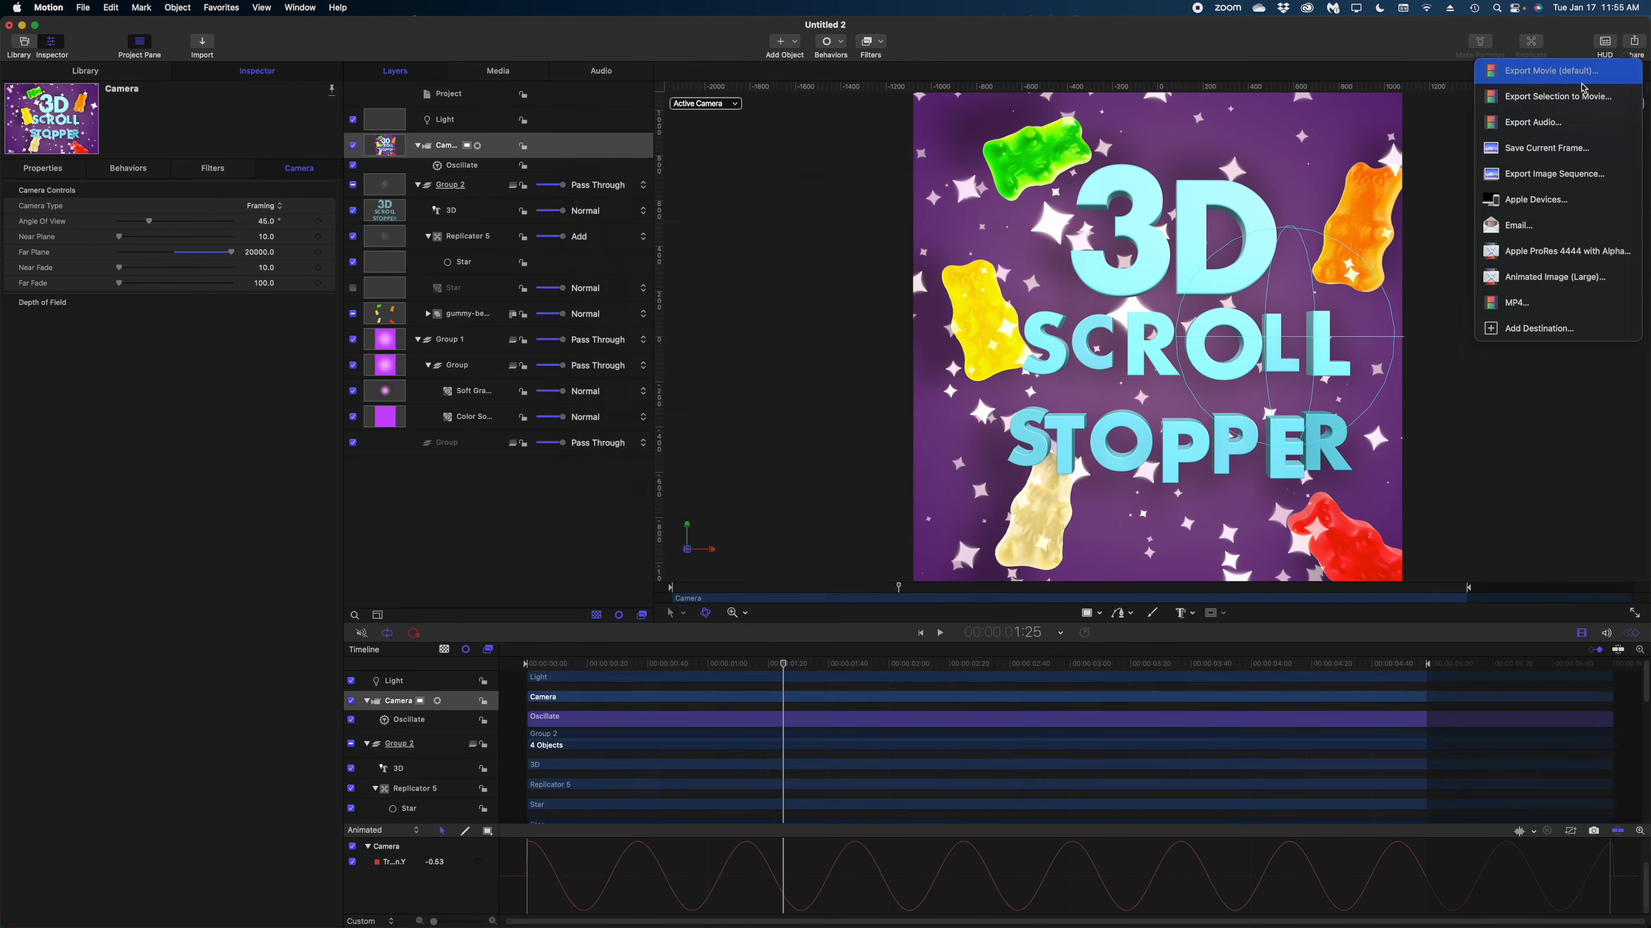
left_click(1458, 152)
key("BackSpace")
type("GUMMY SCROLL STOPPER")
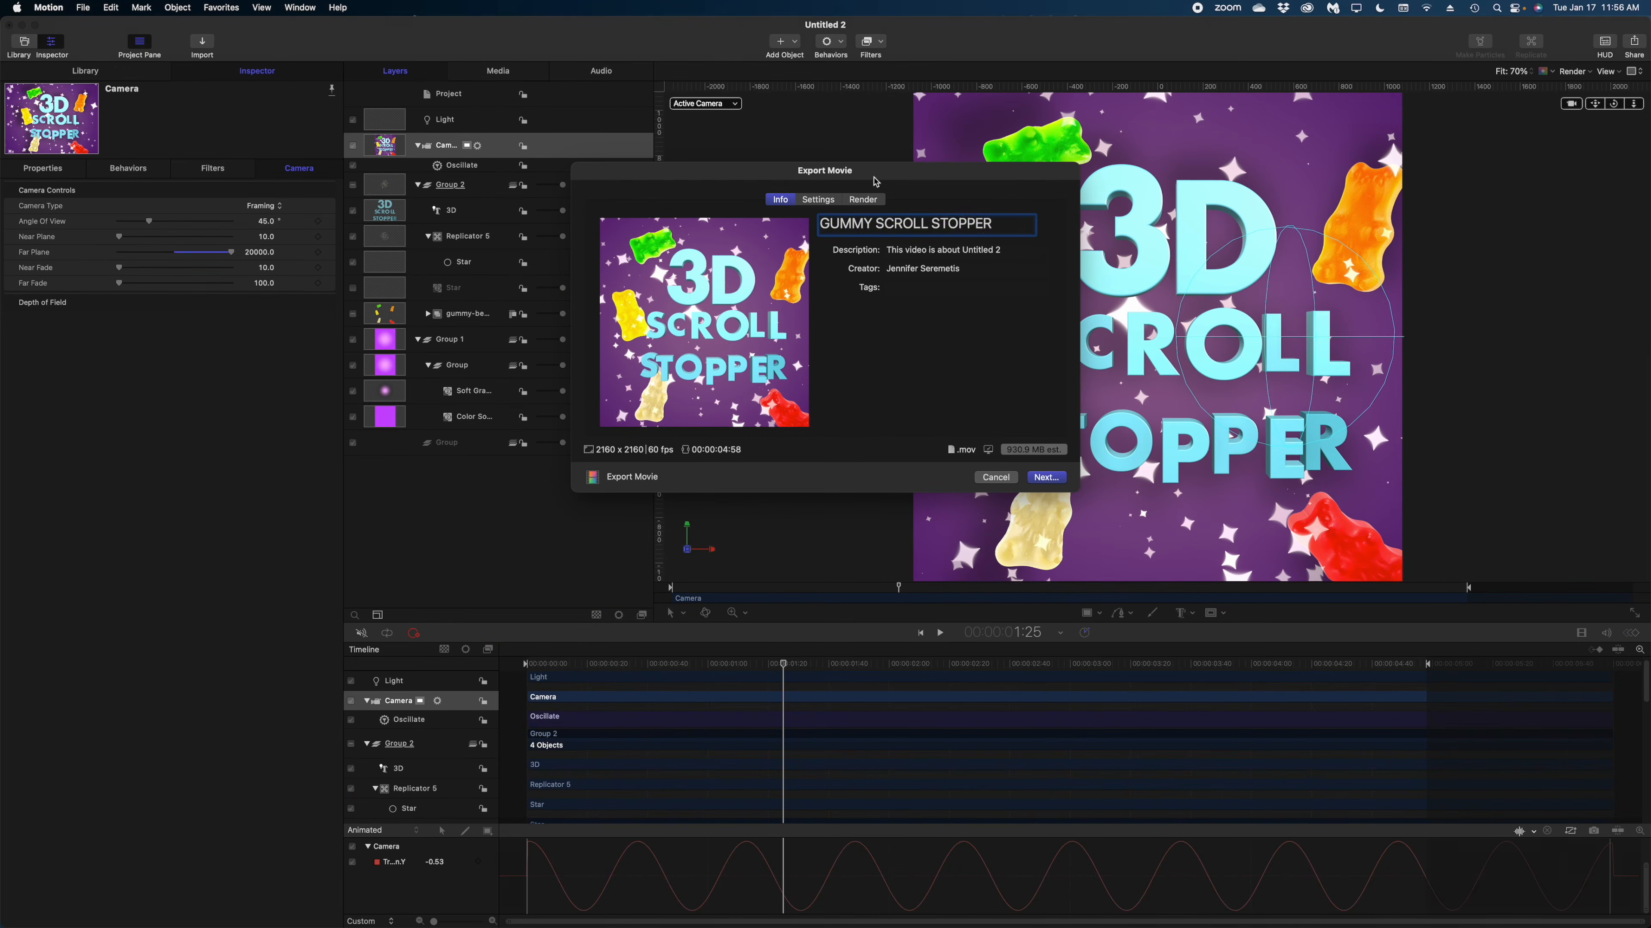
key("Return")
Export the movie as H.264 using only the play range and save it to the Desktop.
left_click(809, 195)
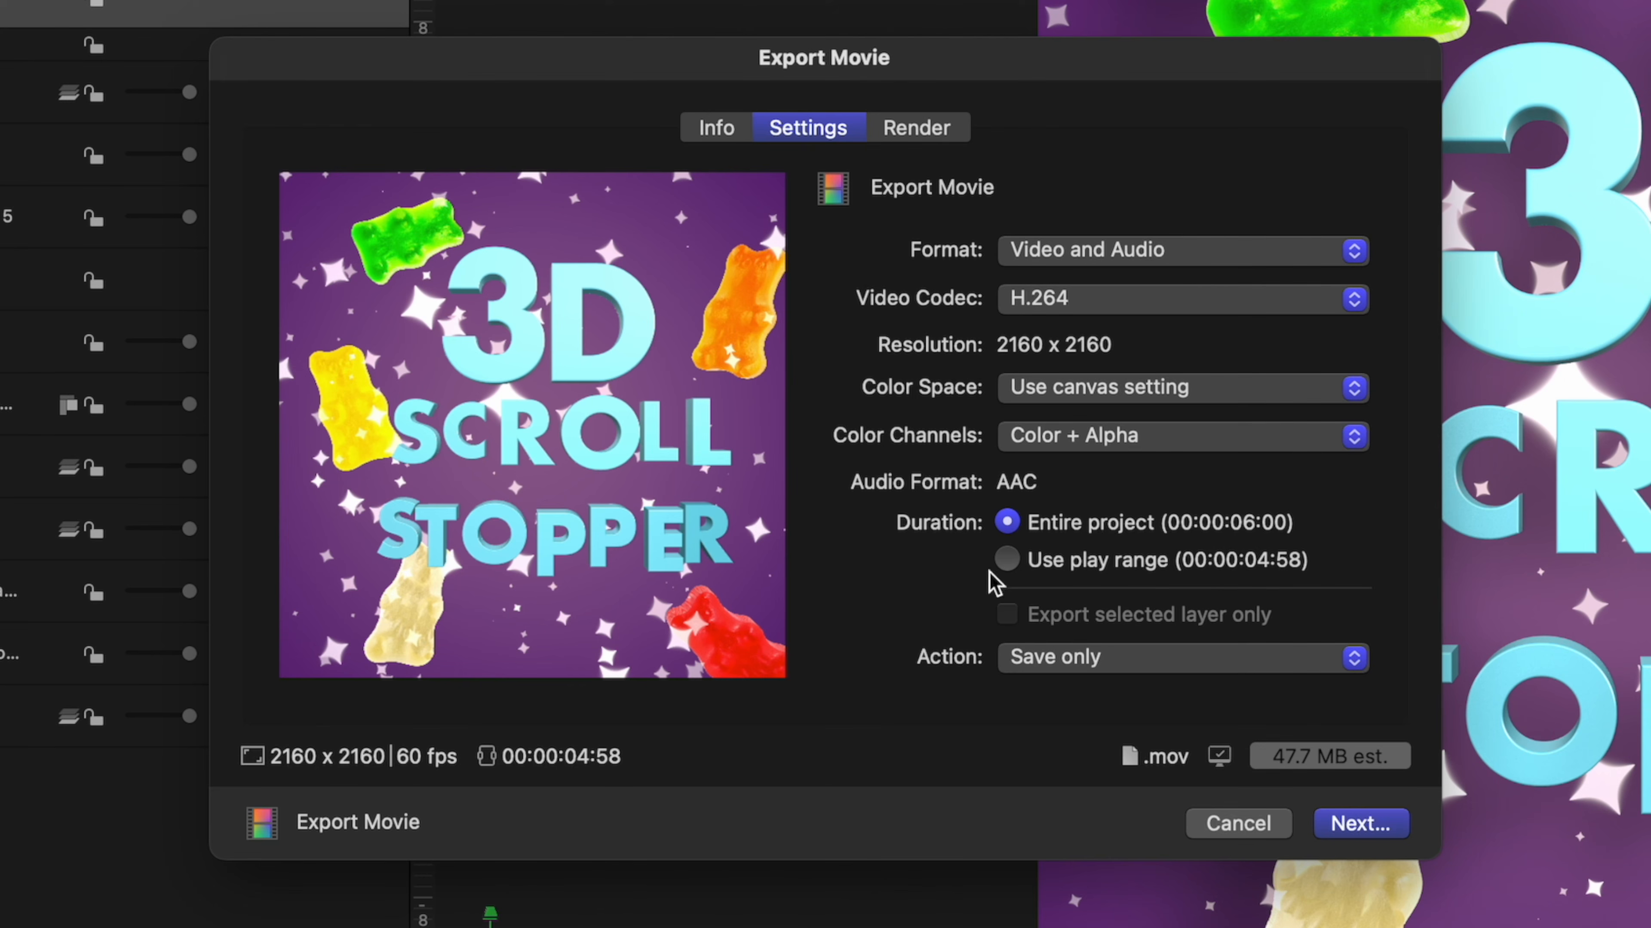
left_click(1007, 561)
left_click(1345, 824)
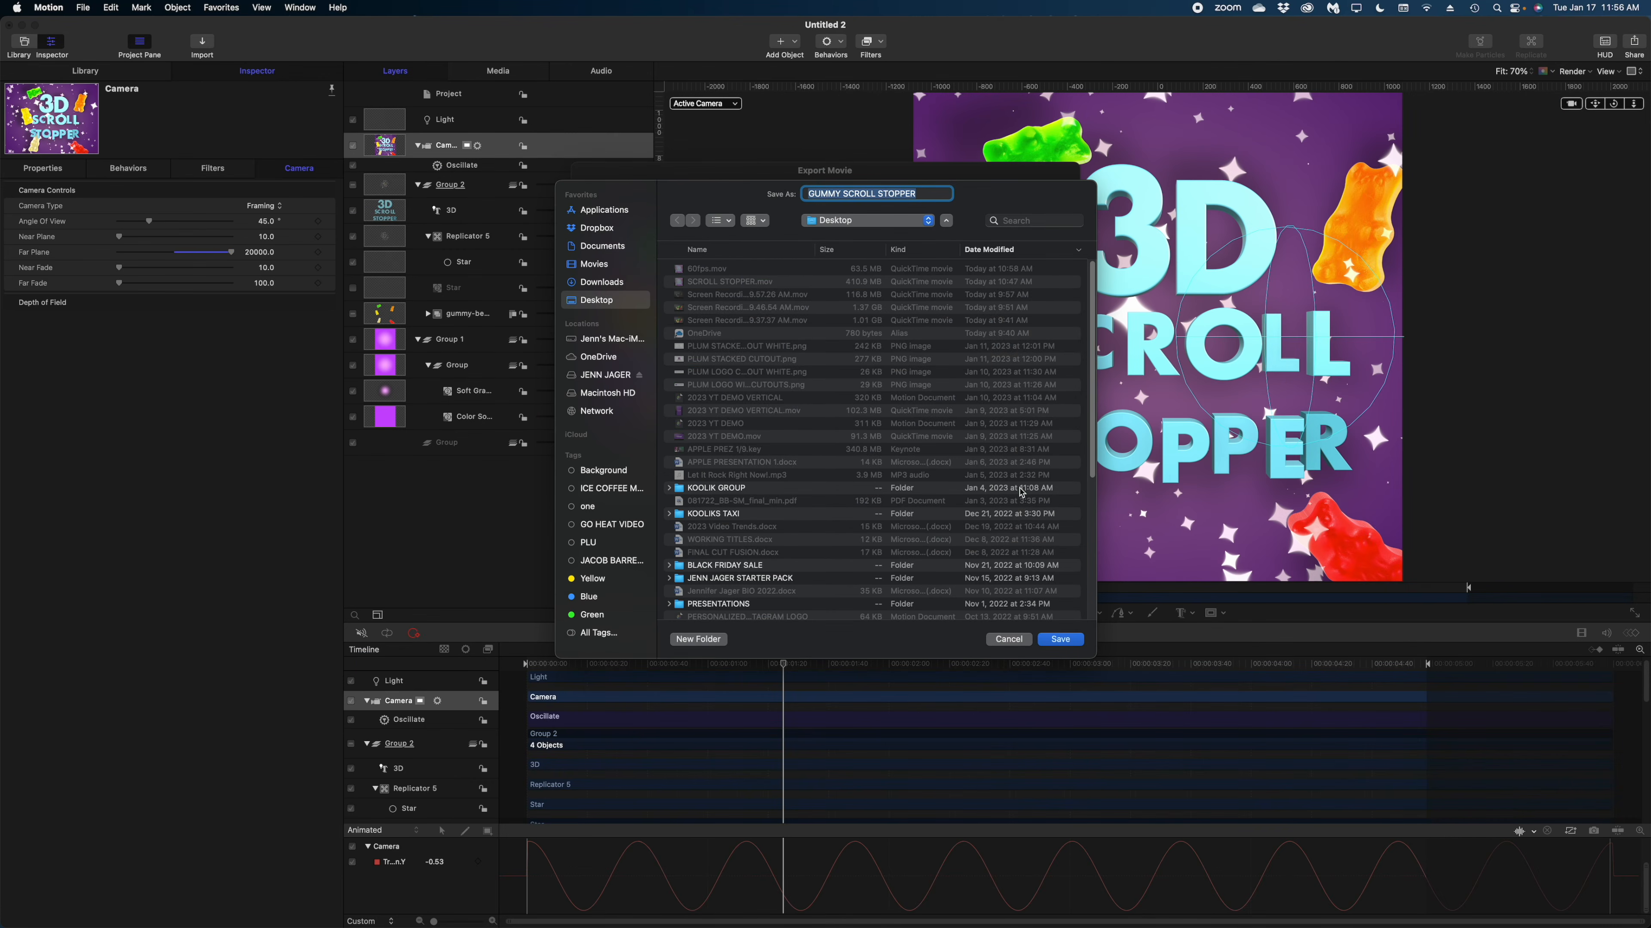
left_click(1064, 642)
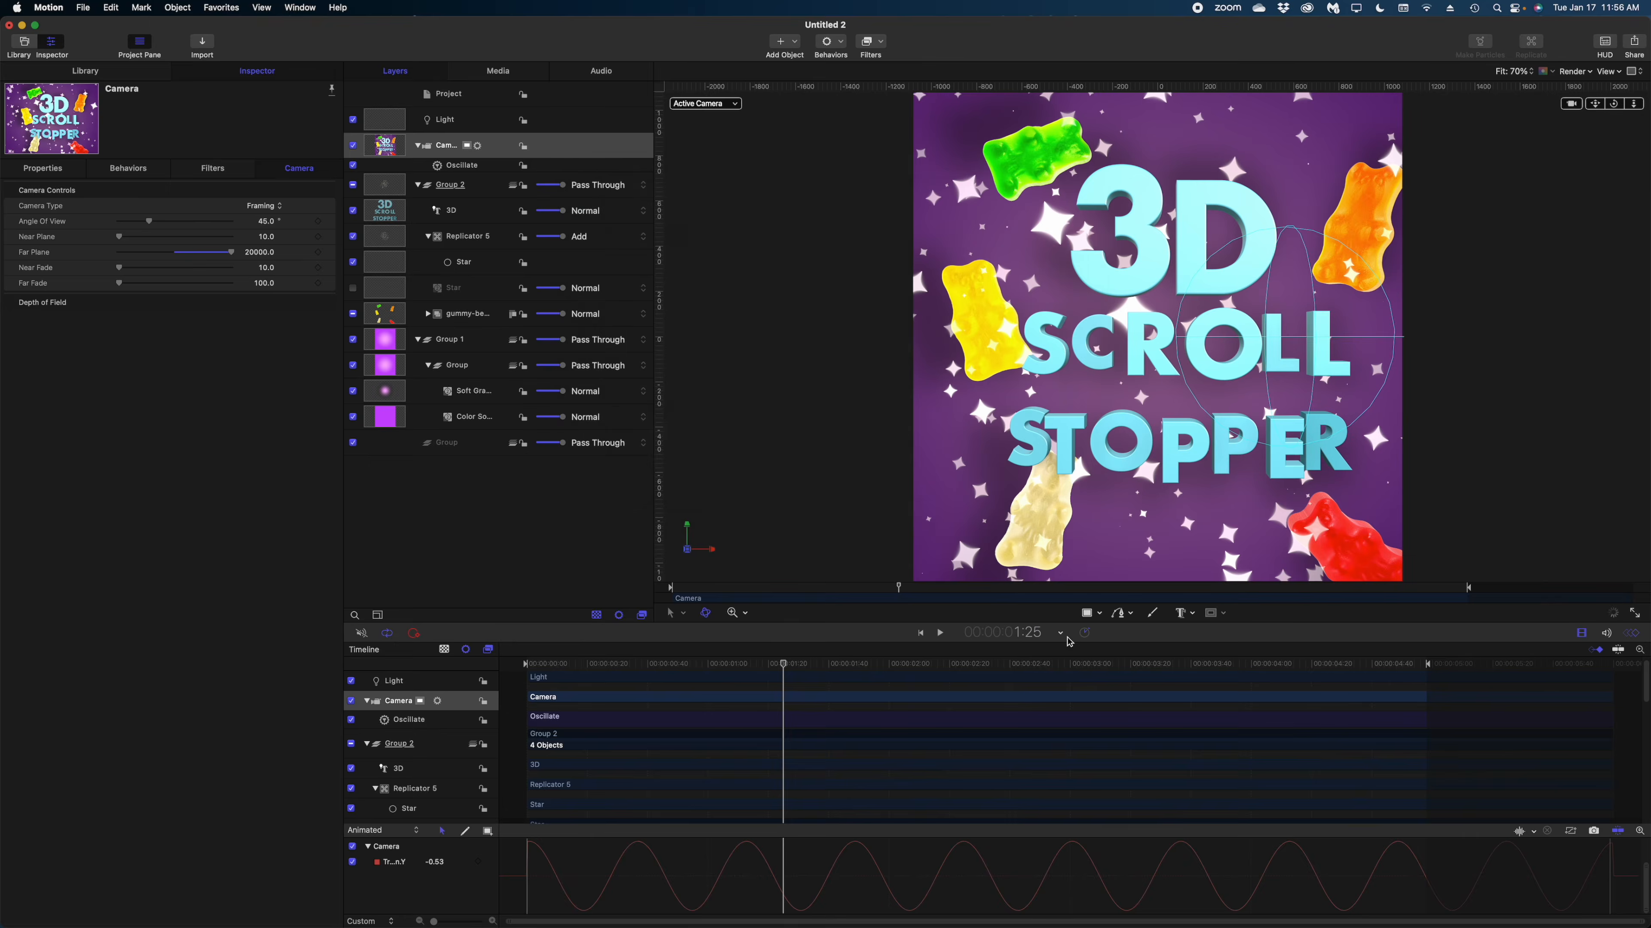